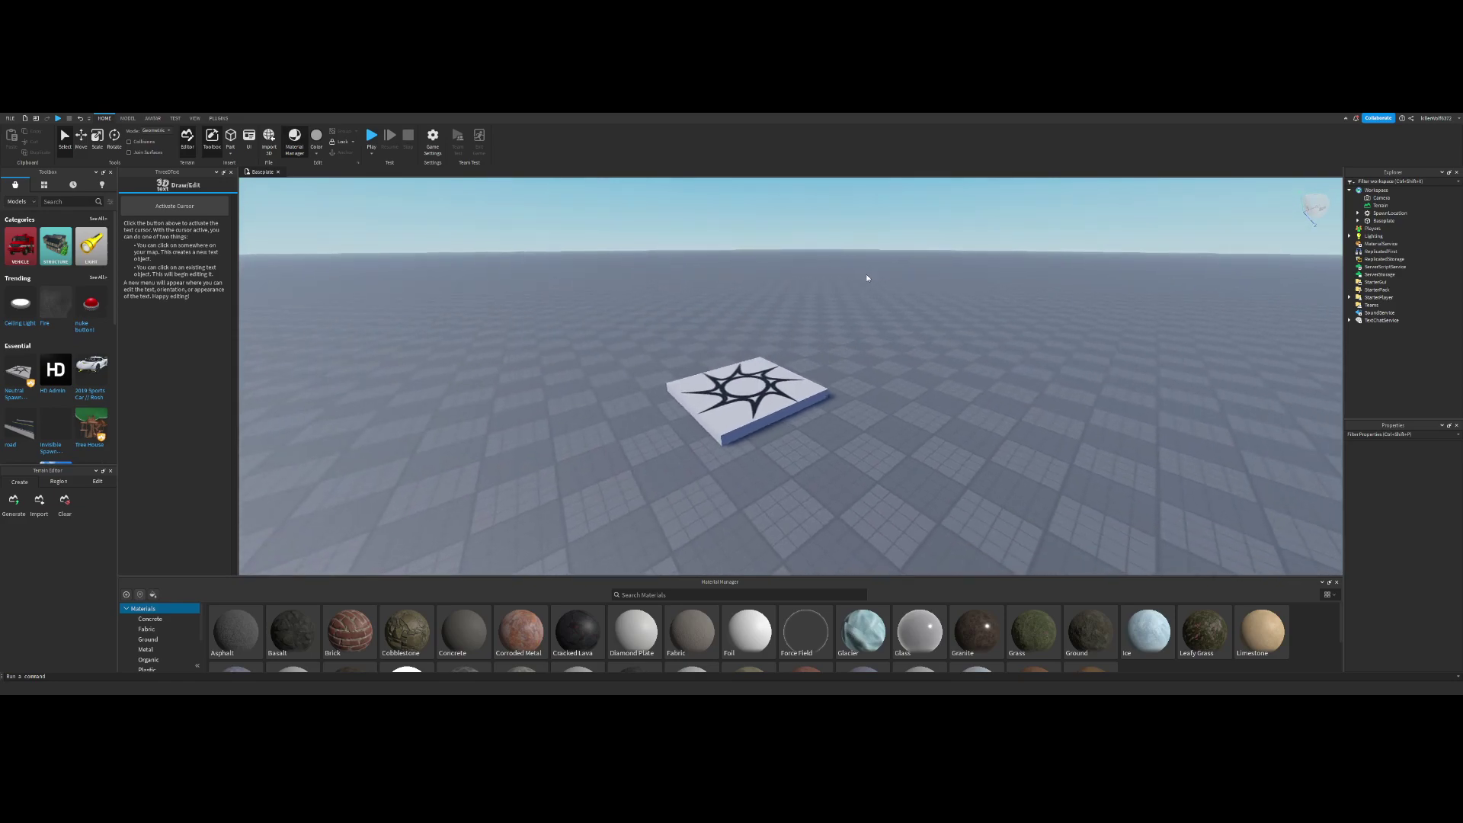
Step: Insert a block part on the baseplate beside the spawn platform
key("a")
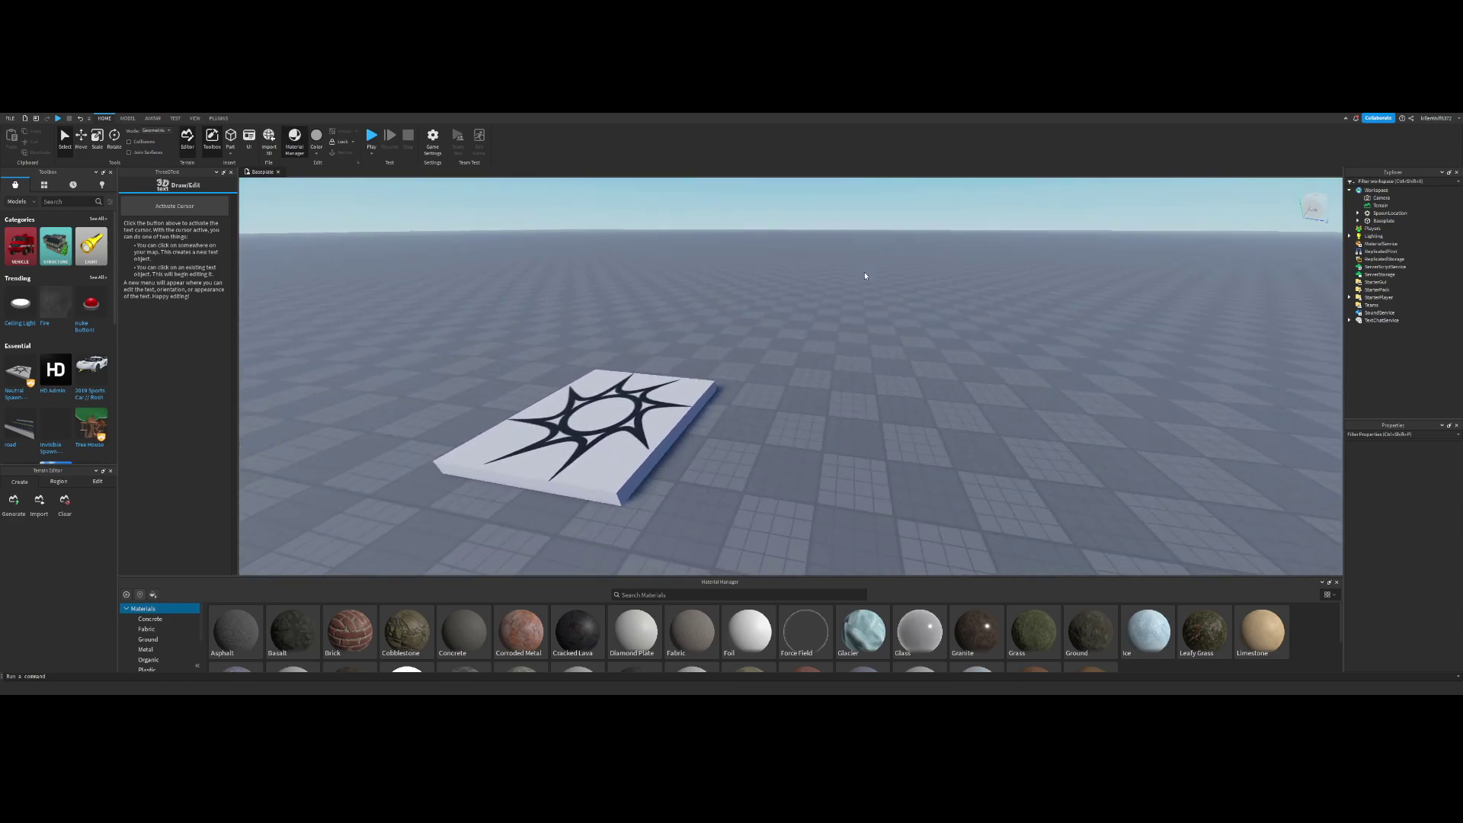
key("w")
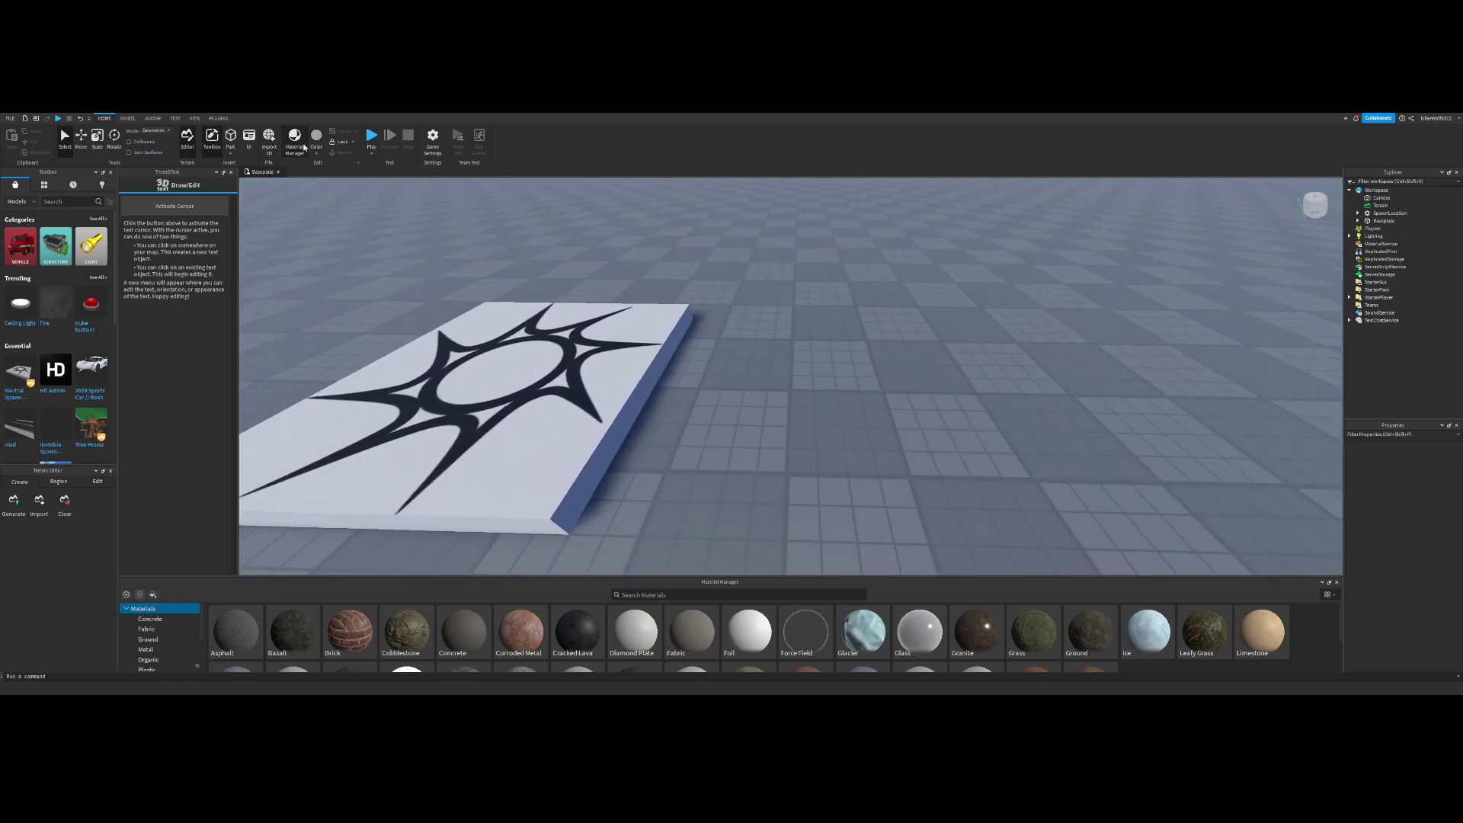
key("s")
right_click_drag(675, 287, 676, 289)
key("w")
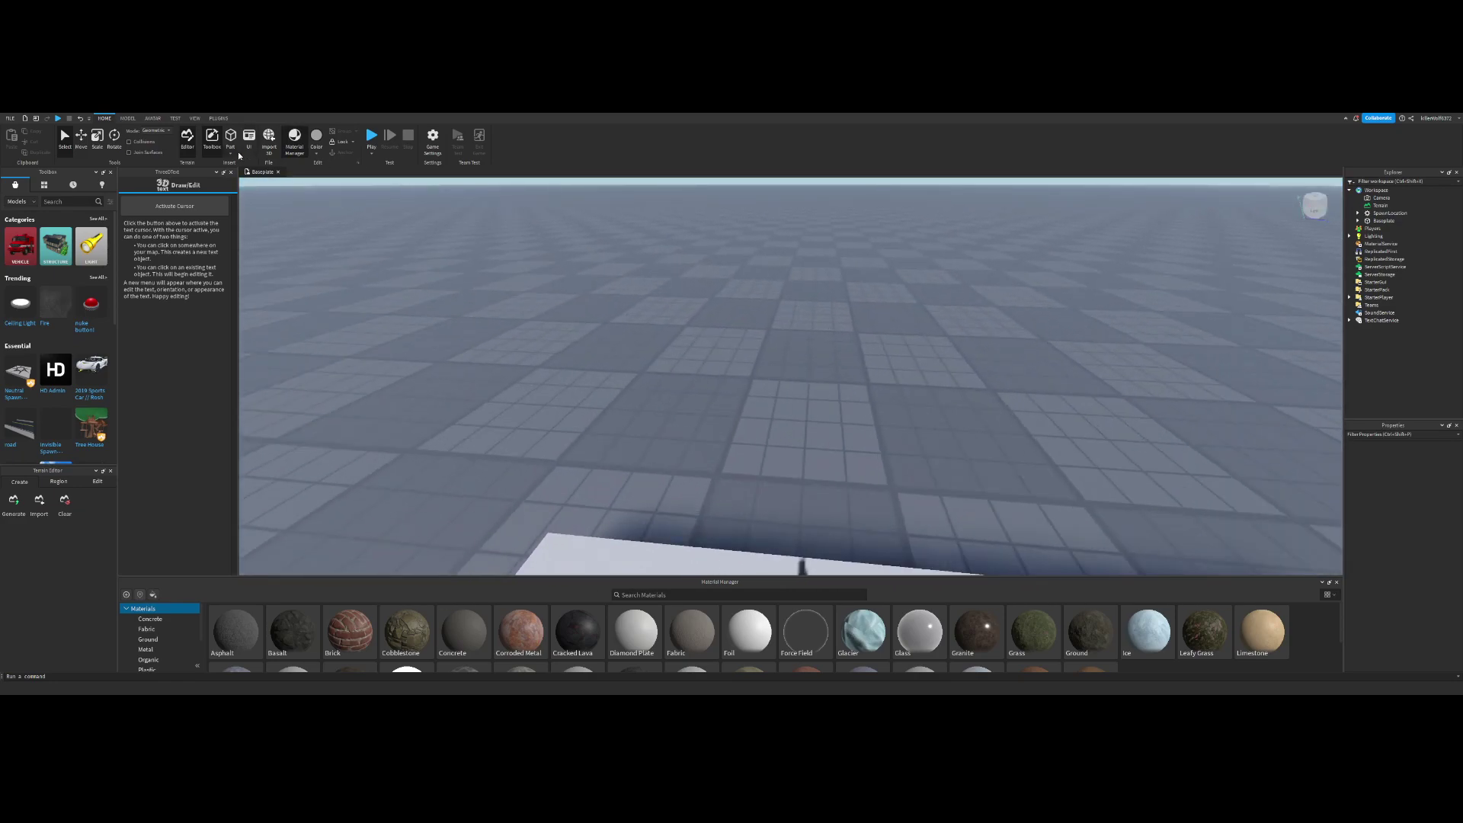
left_click(230, 139)
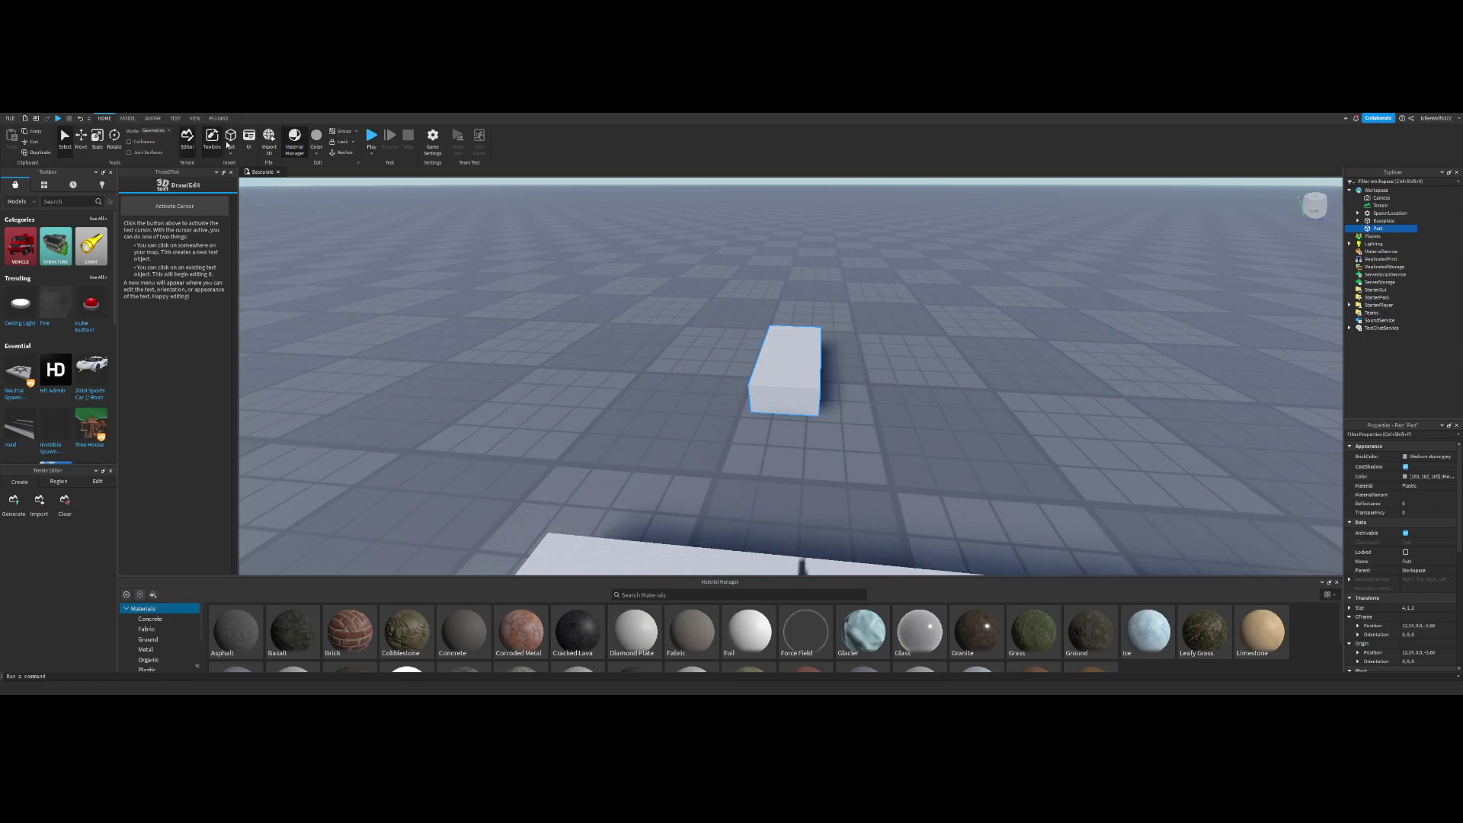
right_click_drag(549, 246, 554, 248)
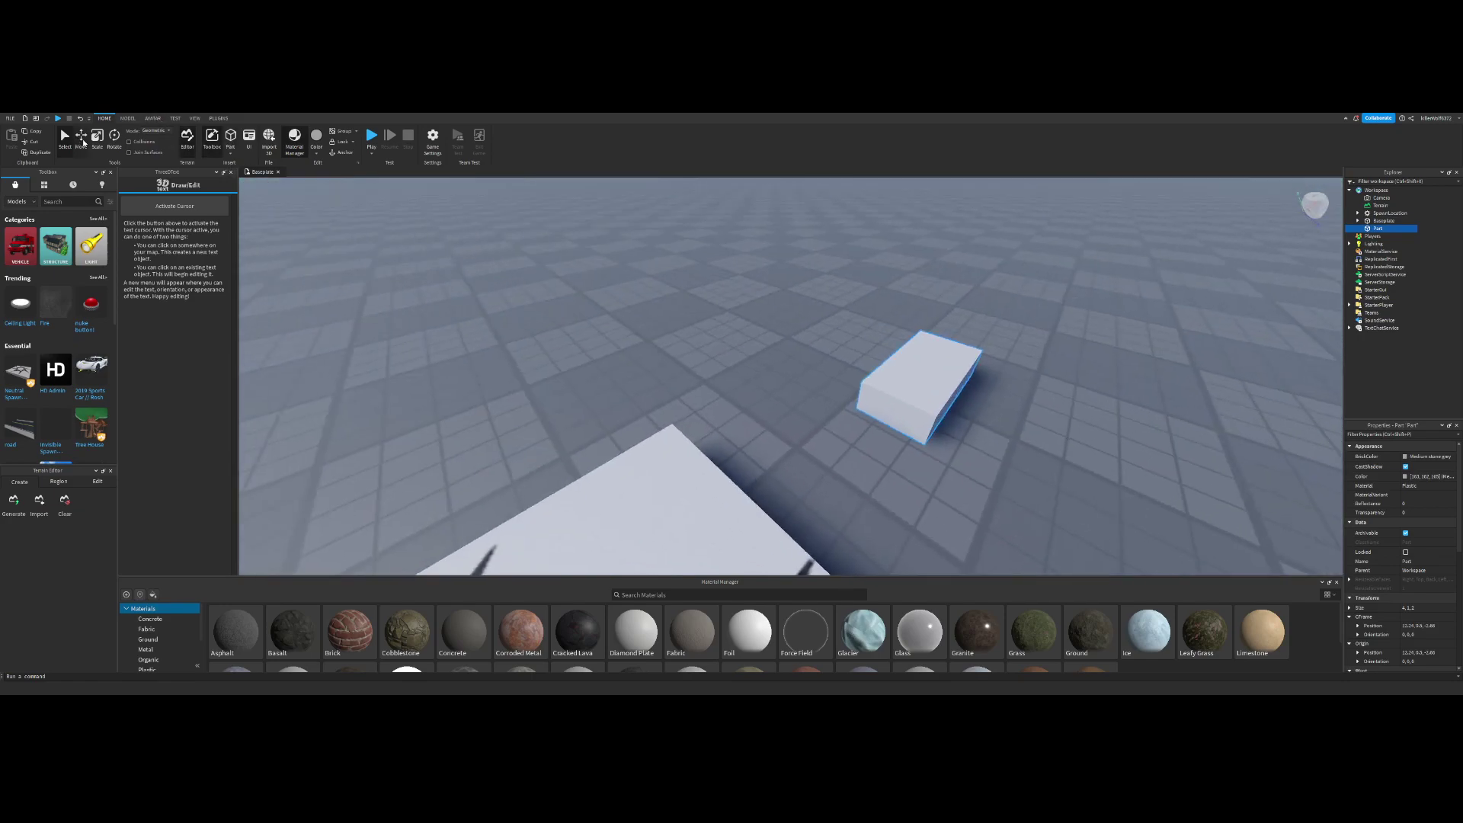
Step: Scale the block part in from both ends of its long side to make it narrow
key("d")
right_click_drag(814, 428, 814, 429)
left_click_drag(815, 429, 774, 429)
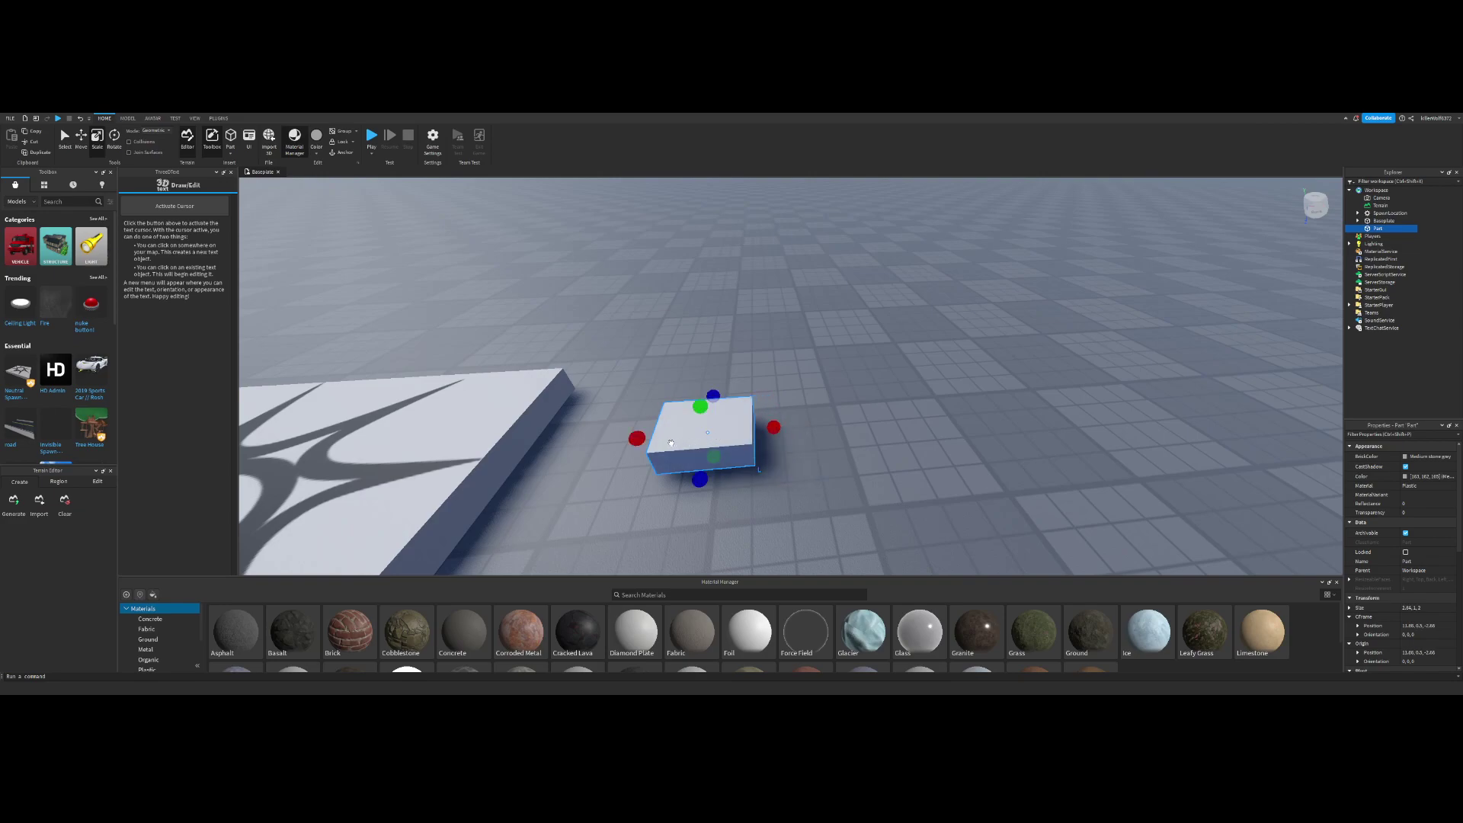
left_click_drag(631, 443, 688, 432)
key("d")
Step: Extend the part's depth and height to form a tall upright slab beside the spawn platform
right_click_drag(689, 402, 689, 403)
left_click_drag(712, 390, 705, 339)
key("d")
right_click_drag(705, 339, 705, 338)
left_click_drag(783, 406, 825, 402)
left_click_drag(756, 344, 758, 310)
key("a")
right_click_drag(760, 308, 760, 308)
key("w")
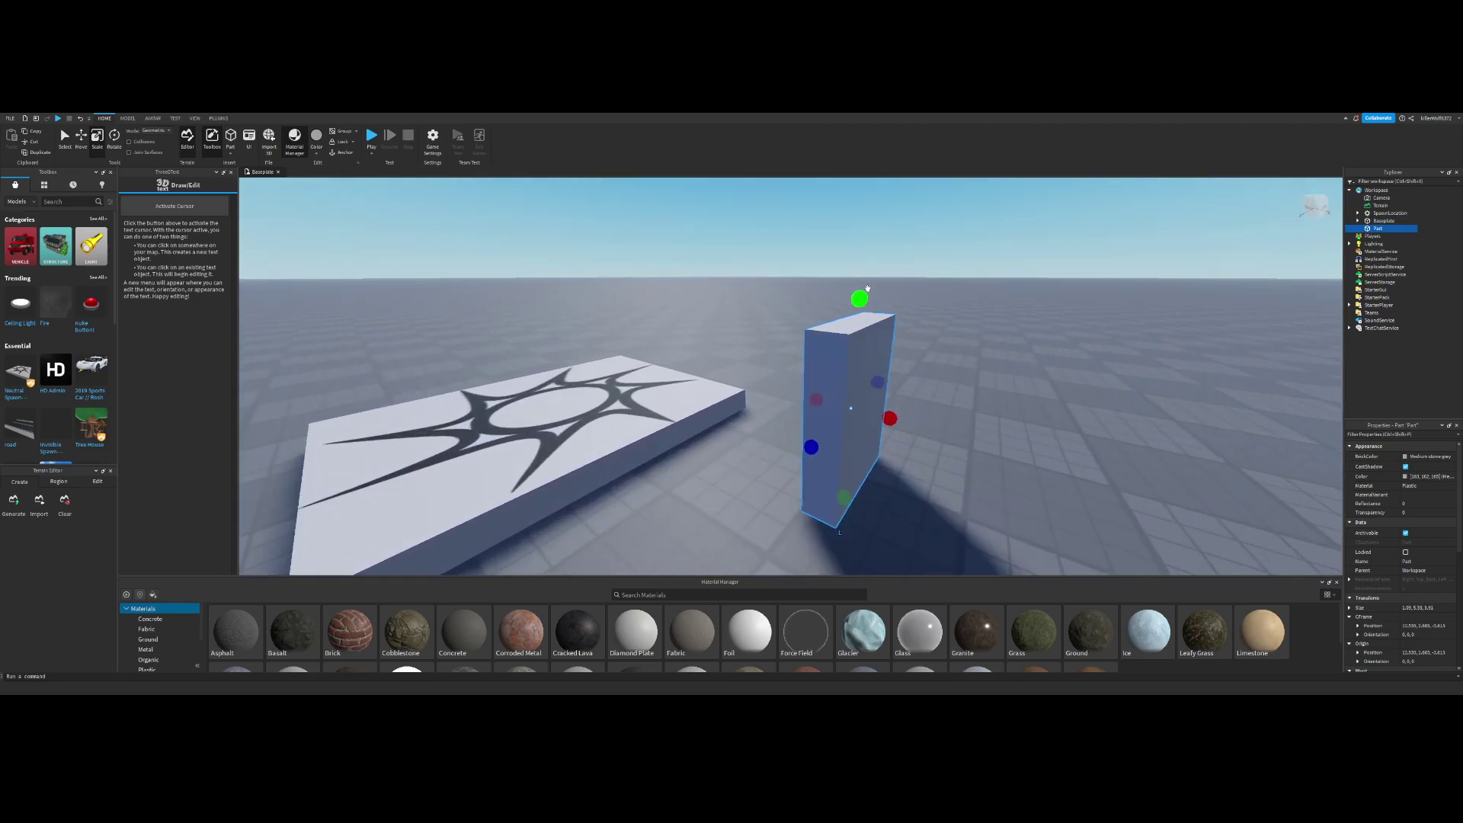
Step: Fine-tune the upright slab's thickness by scaling one broad face slightly, and deselect it
key("d")
right_click_drag(905, 334, 905, 337)
left_click_drag(942, 407, 931, 408)
left_click(983, 351)
key("d")
right_click_drag(982, 350, 982, 351)
key("w")
key("d")
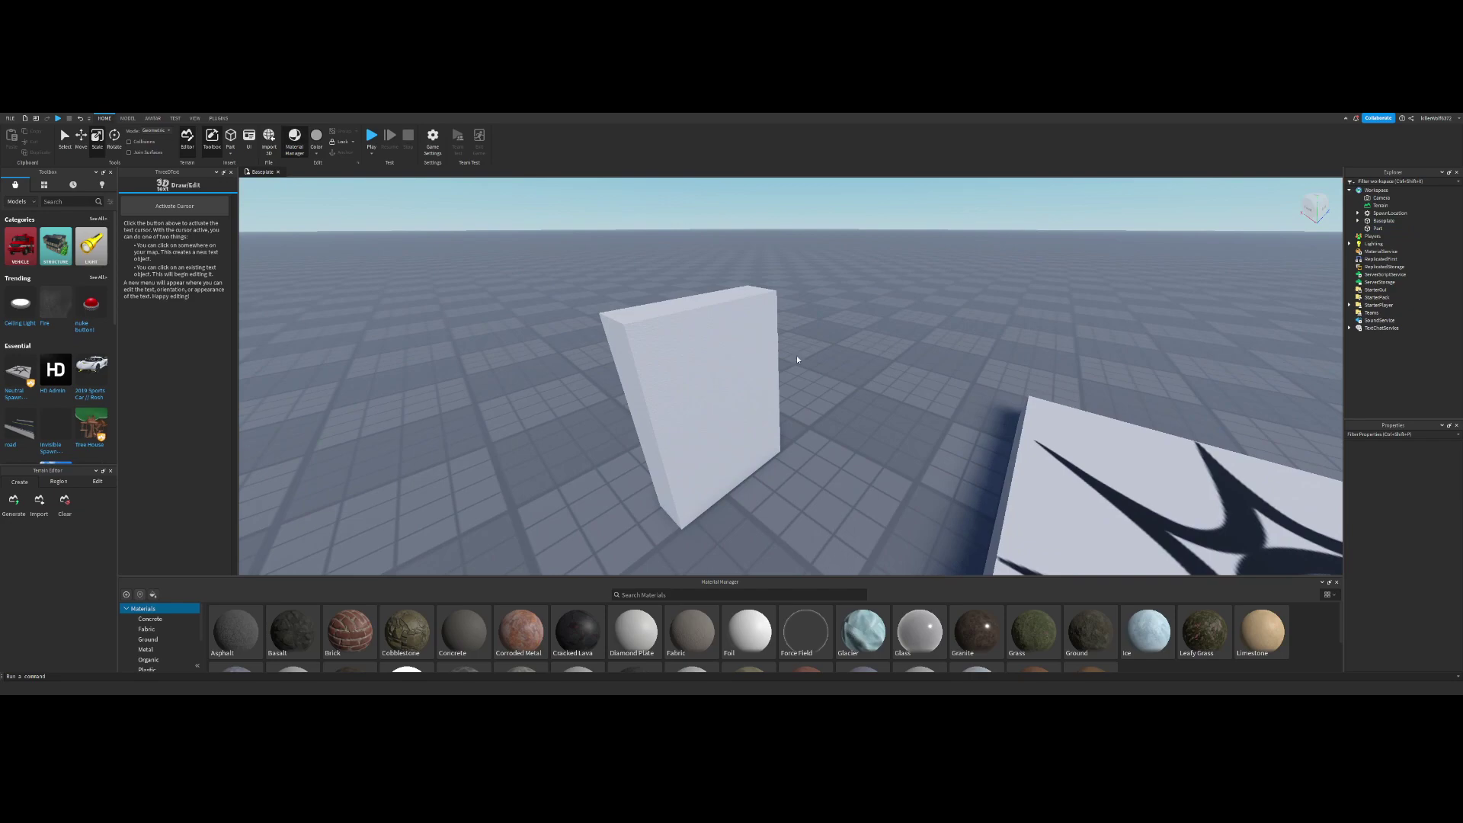
Step: Insert a cylinder part on top of the upright slab
left_click(765, 358)
right_click_drag(874, 298, 898, 320)
left_click(875, 299)
key("a")
key("w")
key("s")
key("s")
key("w")
left_click(718, 369)
key("d")
key("w")
left_click(899, 260)
right_click_drag(900, 261, 899, 260)
key("s")
left_click(846, 332)
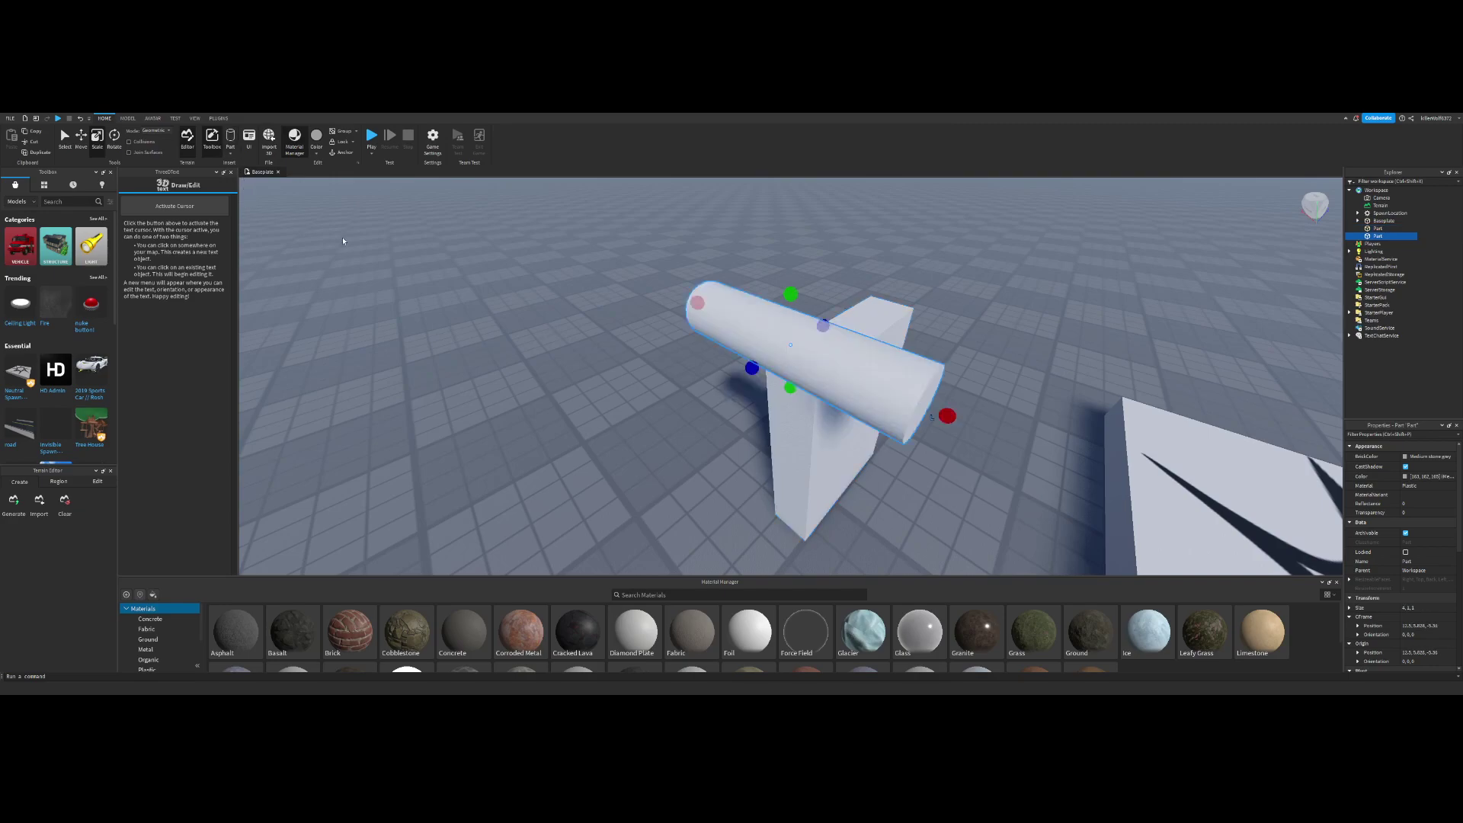
Step: Shorten the cylinder from both ends so its length matches the slab's thickness
right_click_drag(751, 274, 758, 290)
key("s")
key("w")
left_click_drag(884, 361, 810, 361)
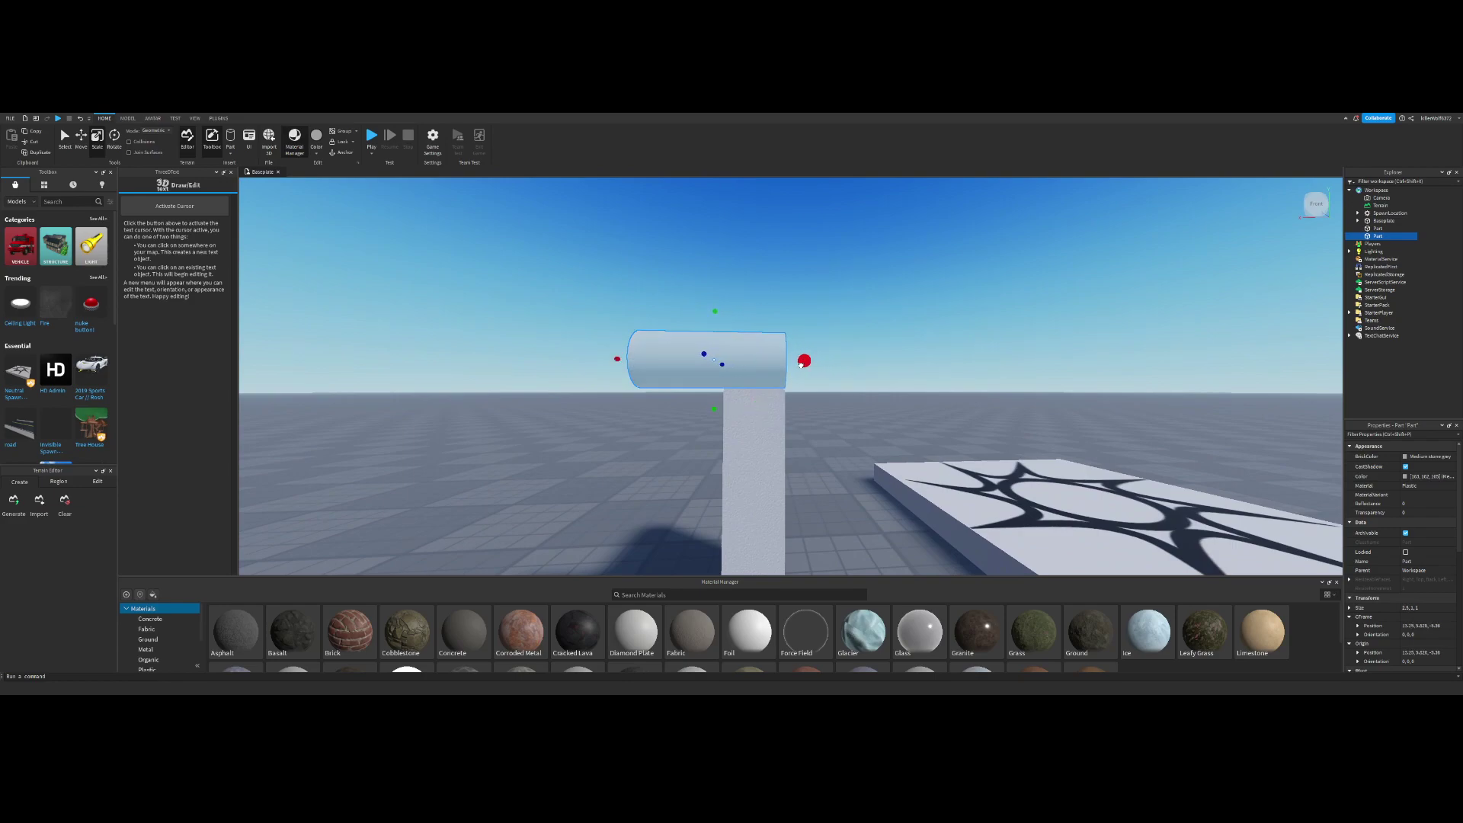
left_click_drag(617, 359, 702, 361)
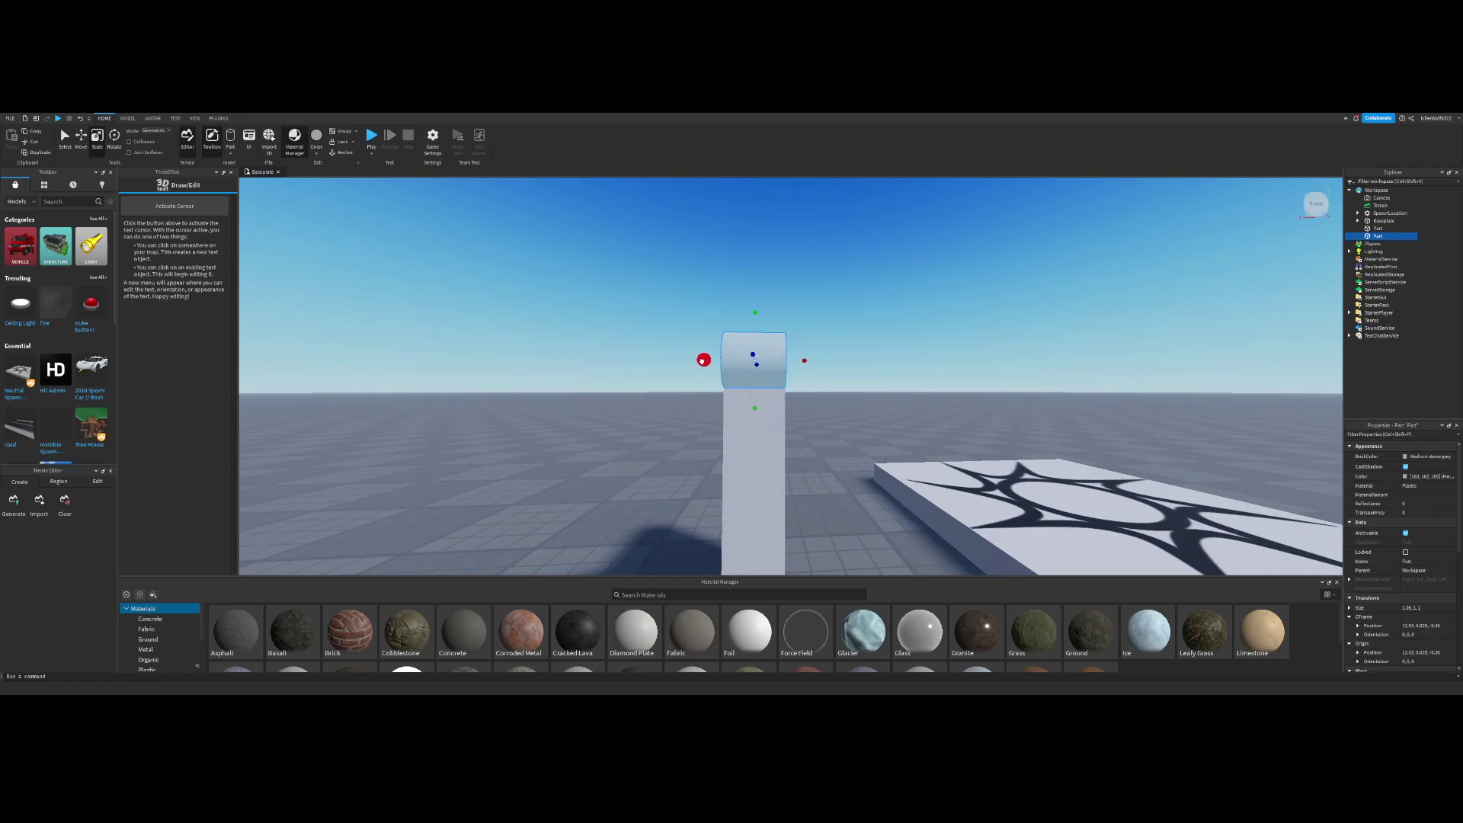
Step: Scale the cylinder down to a smaller diameter at the slab's upper edge
left_click(657, 322)
key("a")
right_click_drag(657, 322, 657, 322)
key("w")
left_click(781, 359)
scroll(991, 317, "down", 4)
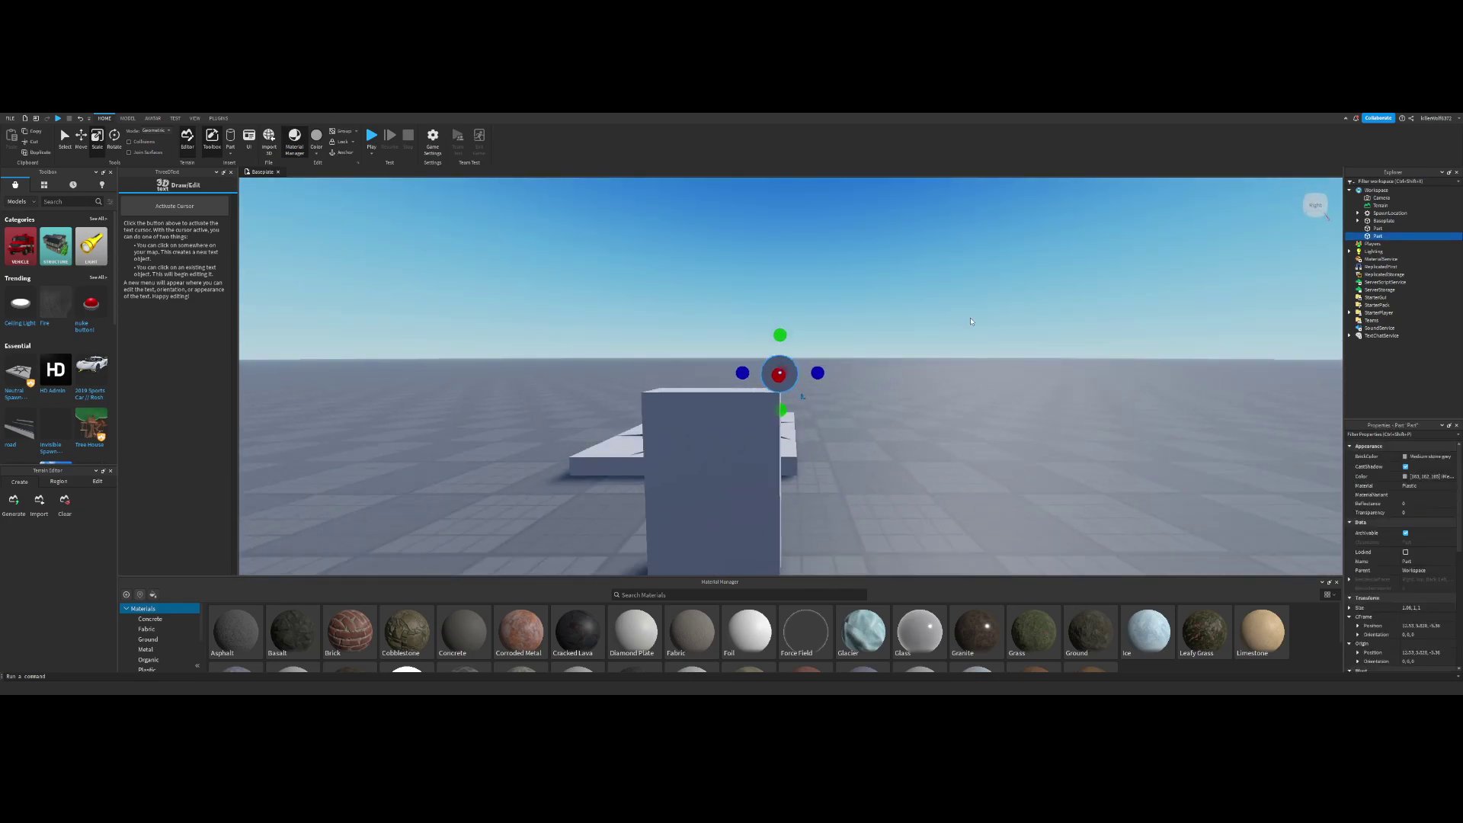
scroll(808, 359, "up", 2)
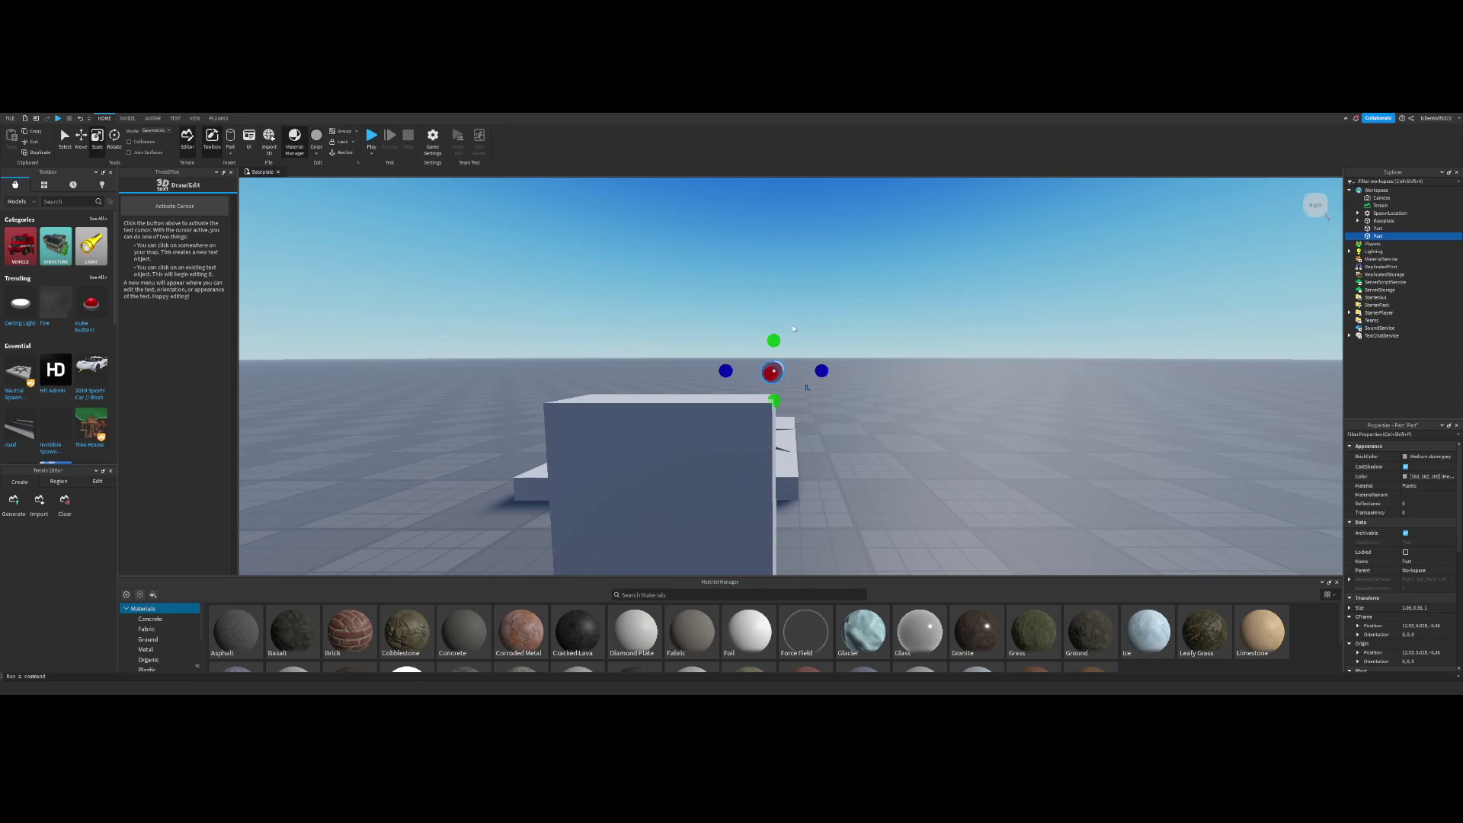
scroll(793, 328, "up", 2)
Step: Move the cylinder down so it wraps the slab's top edge
key("ctrl+2")
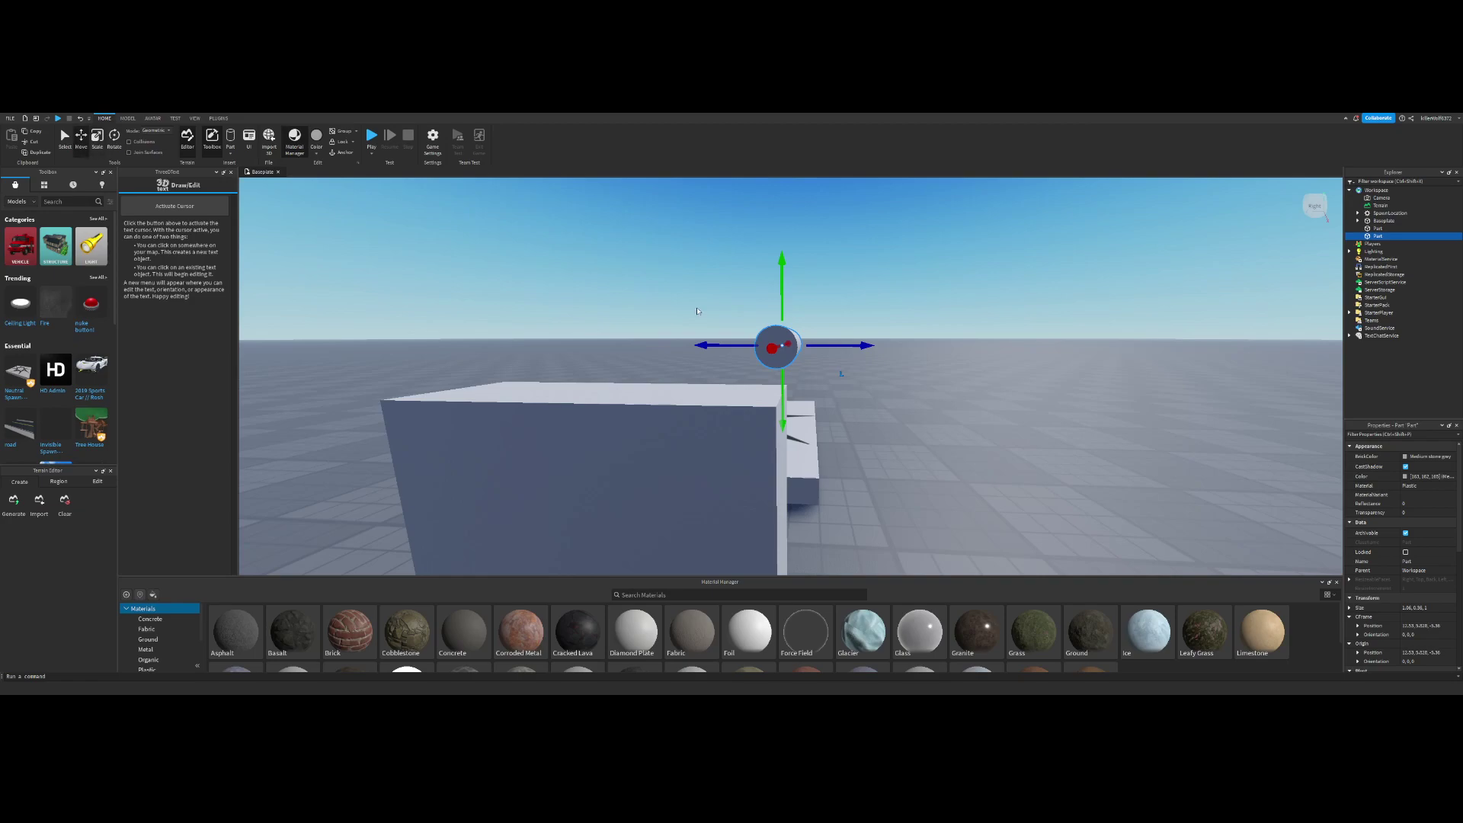
left_click_drag(782, 296, 786, 338)
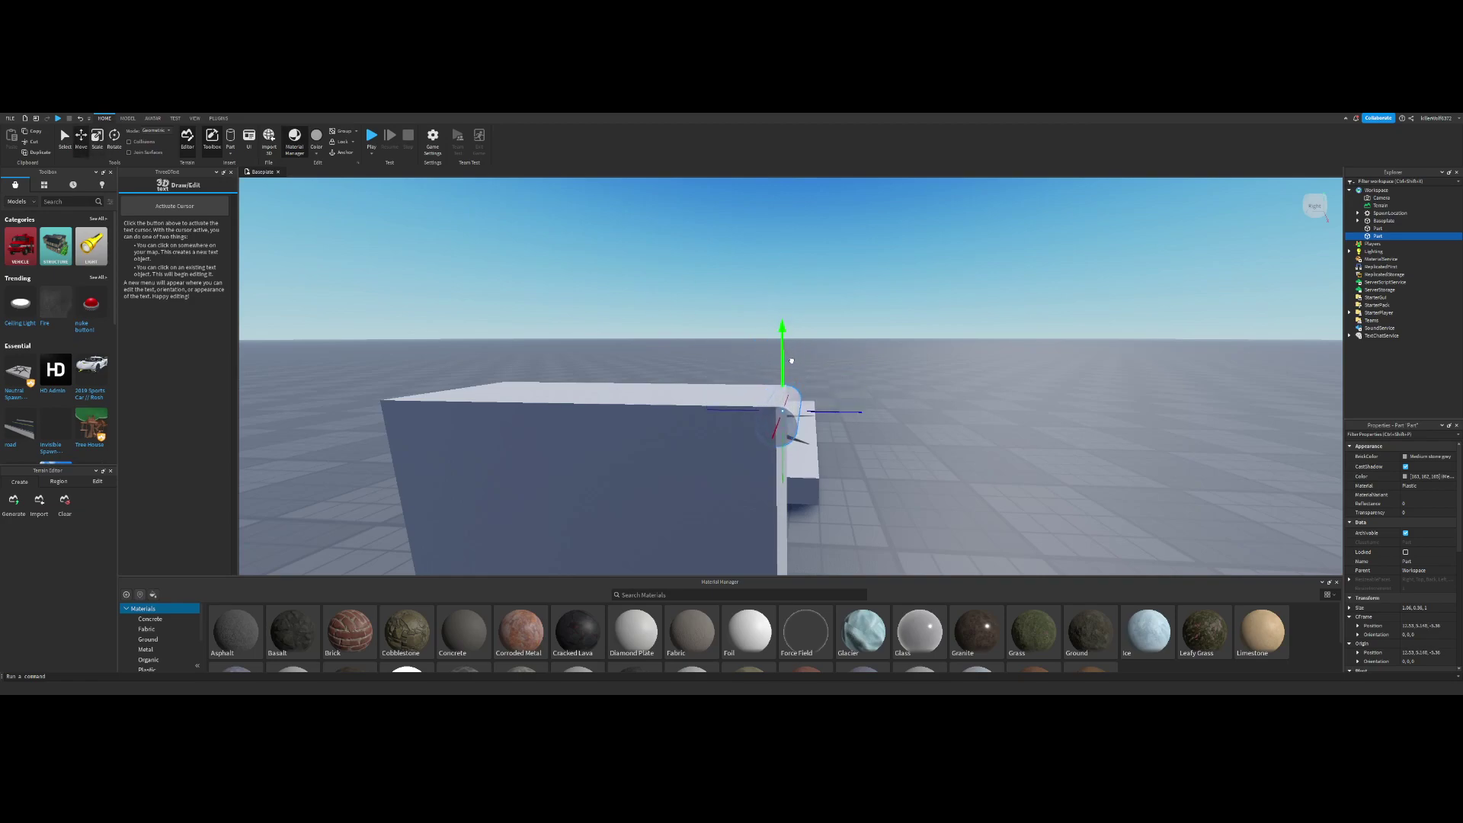
left_click(862, 324)
scroll(861, 324, "up", 4)
right_click_drag(861, 324, 861, 327)
key("w")
left_click(690, 427)
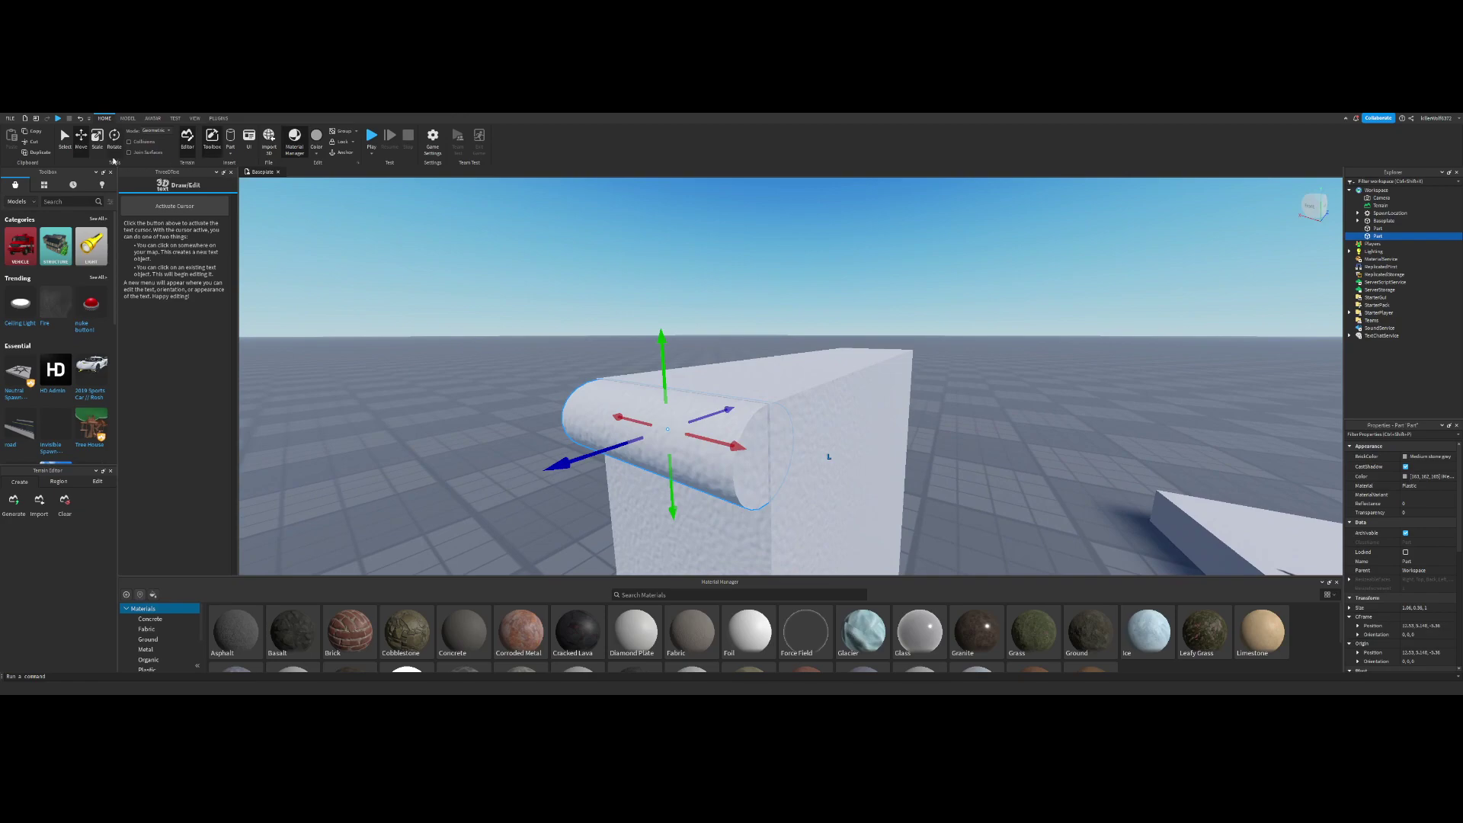
Step: Lengthen the cylinder slightly at both ends so it extends just past the slab's two broad faces
left_click(93, 141)
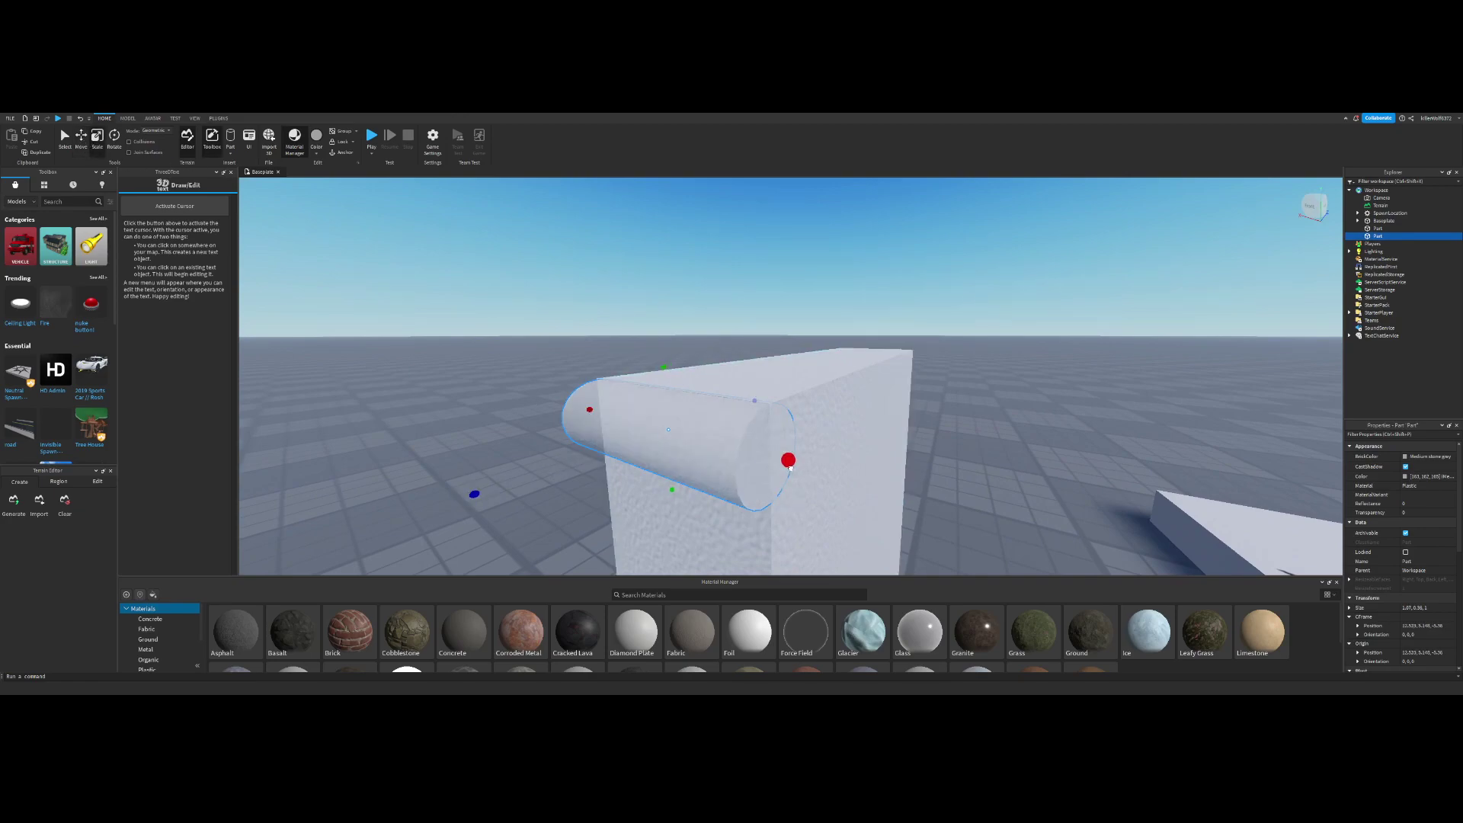
left_click_drag(789, 468, 791, 469)
left_click(831, 457)
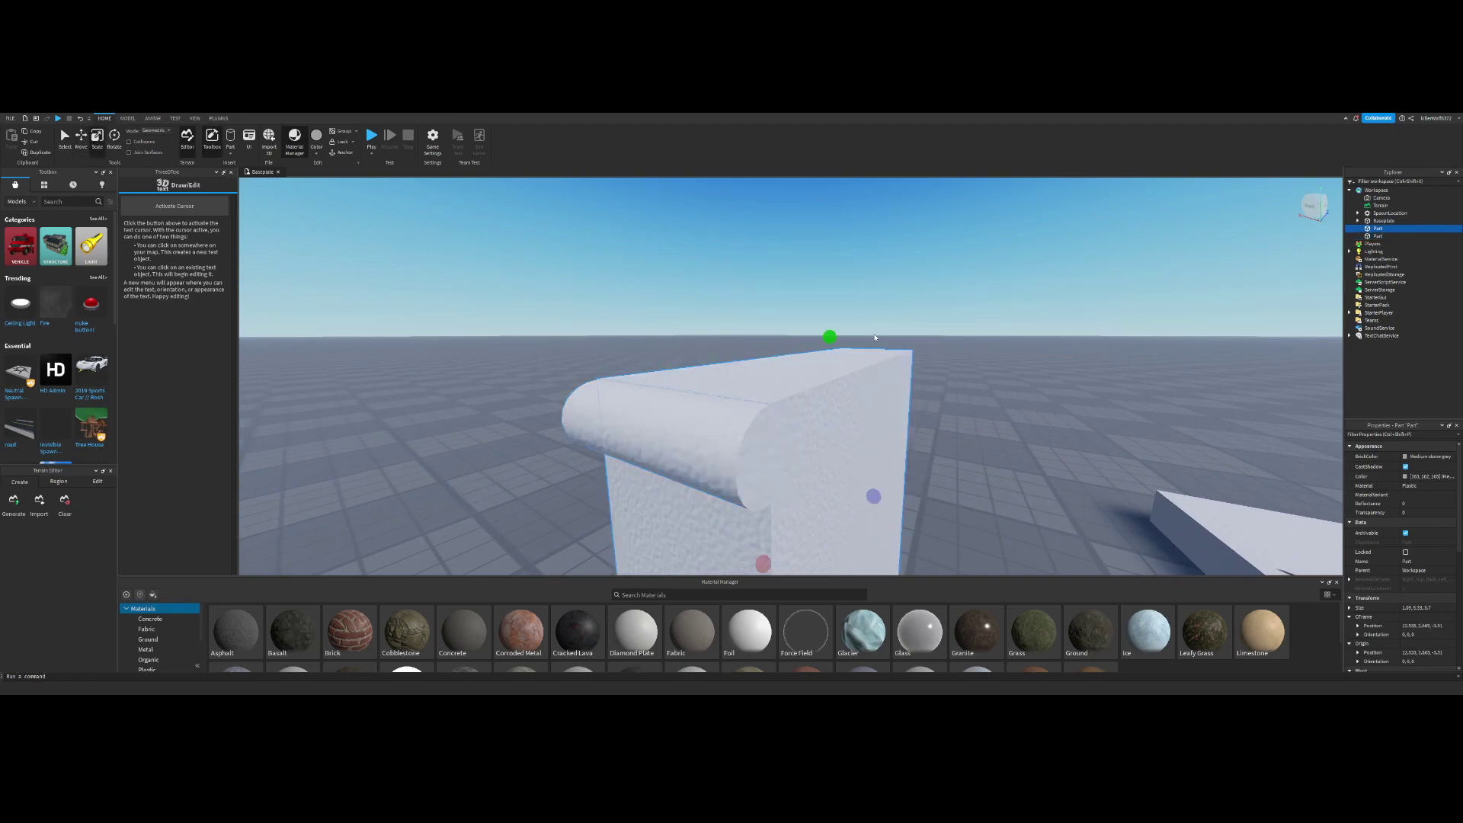
right_click_drag(892, 310, 893, 311)
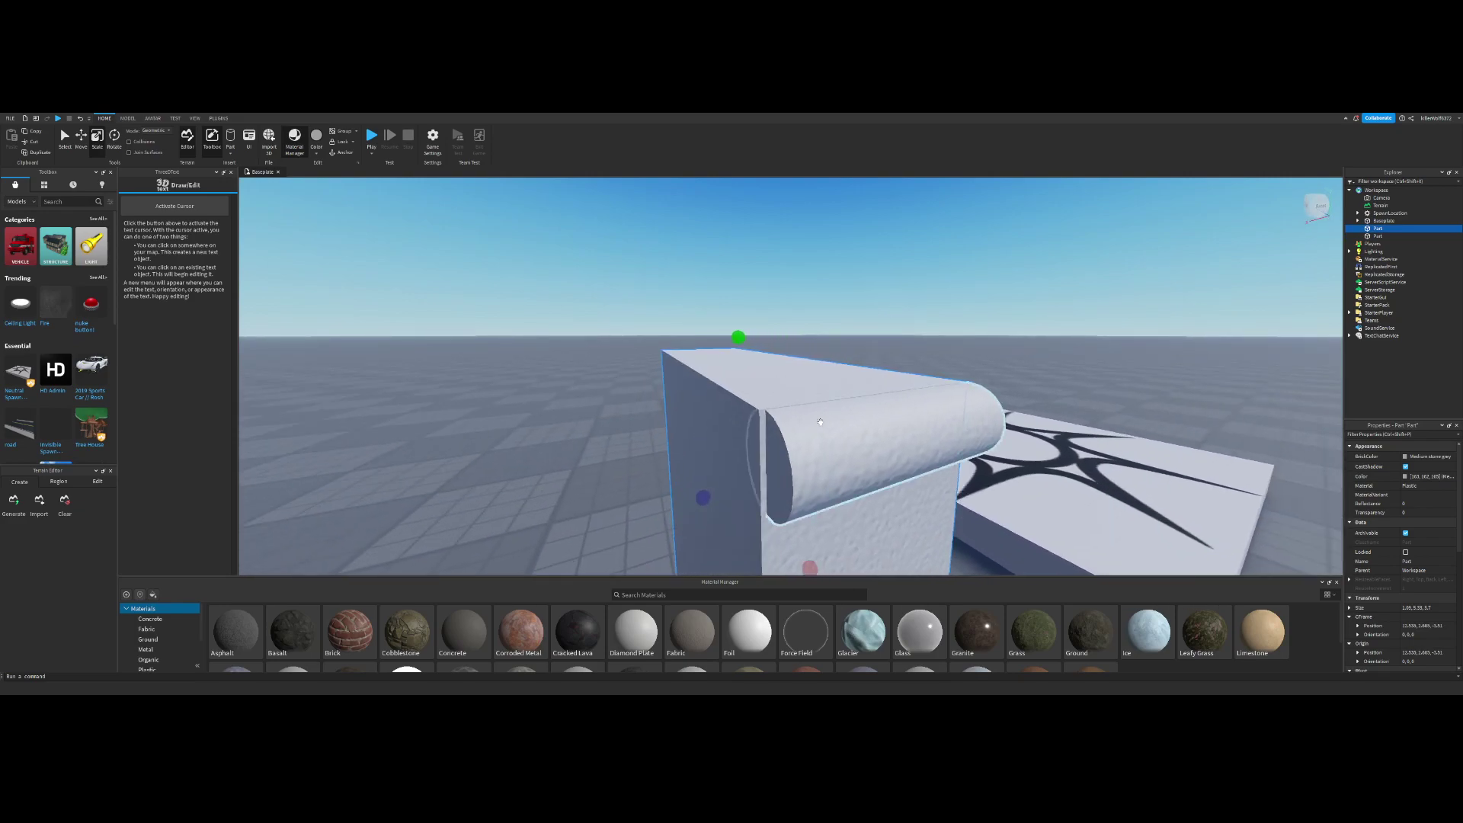
left_click(854, 438)
left_click_drag(737, 470, 738, 472)
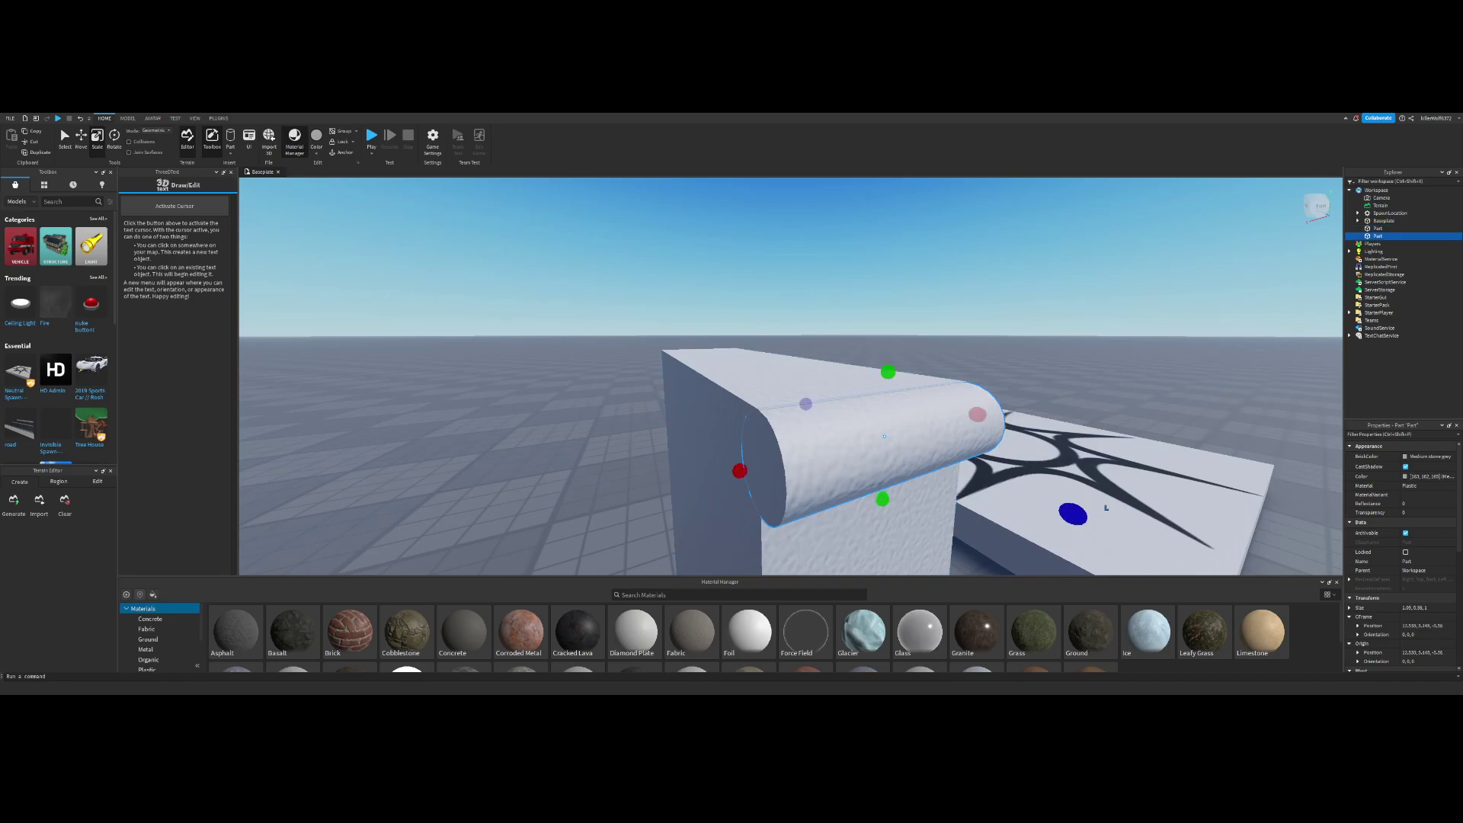
Step: Nudge the cylinder vertically to align it with the slab's top surface, and deselect it
left_click(78, 145)
left_click_drag(886, 385, 885, 389)
left_click(847, 281)
right_click_drag(545, 241, 555, 250)
key("s")
key("a")
right_click_drag(794, 353, 794, 354)
key("w")
left_click(708, 389)
right_click_drag(708, 389, 705, 263)
key("ctrl+c")
key("ctrl+v")
left_click_drag(704, 262, 765, 503)
key("Delete")
Step: Copy and paste the top edge cylinder and move the copy down to the slab's bottom edge
left_click(773, 334)
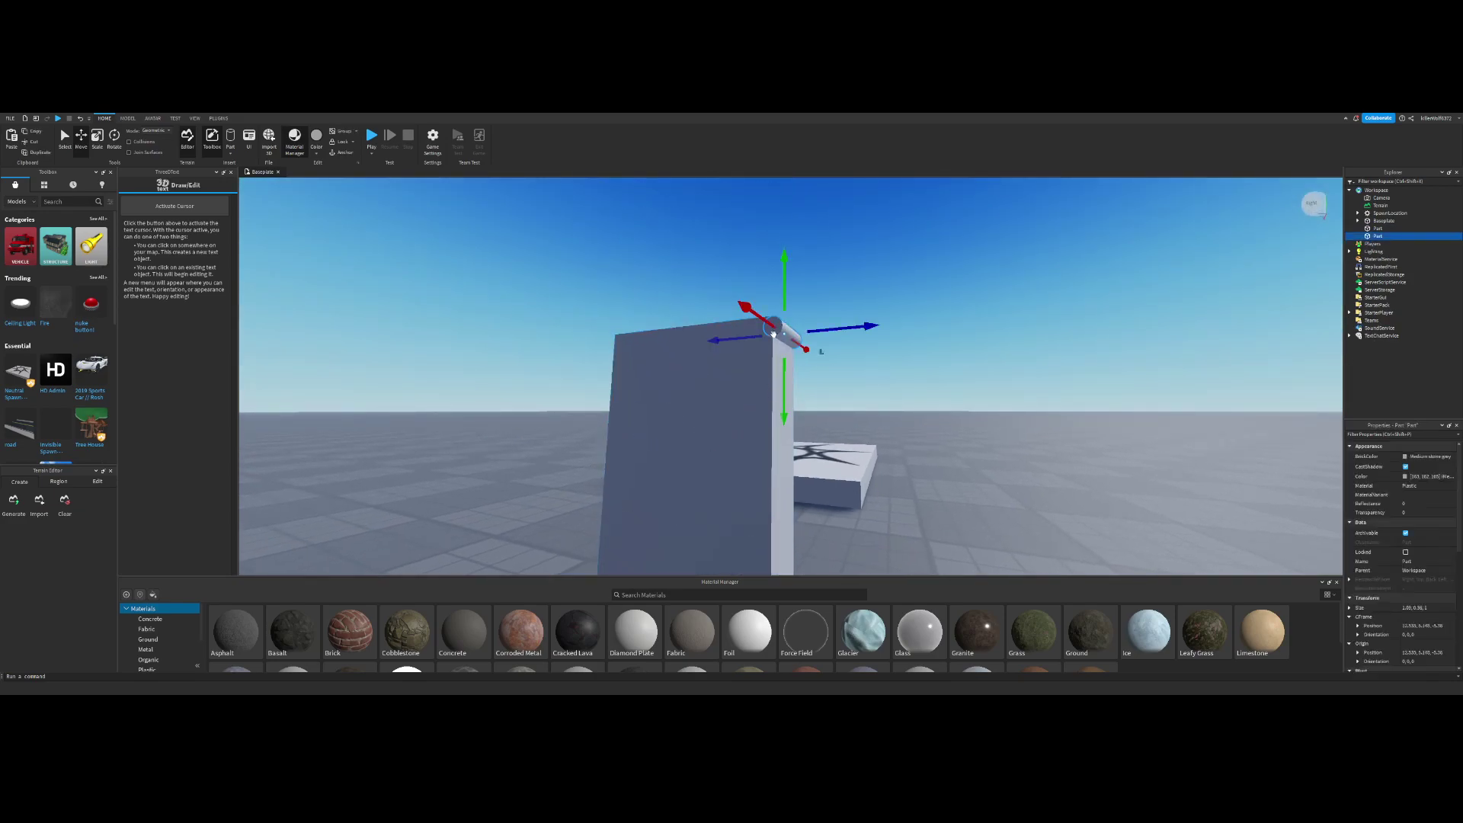
key("ctrl+c")
key("ctrl+v")
right_click_drag(783, 334, 783, 336)
left_click_drag(785, 351, 822, 540)
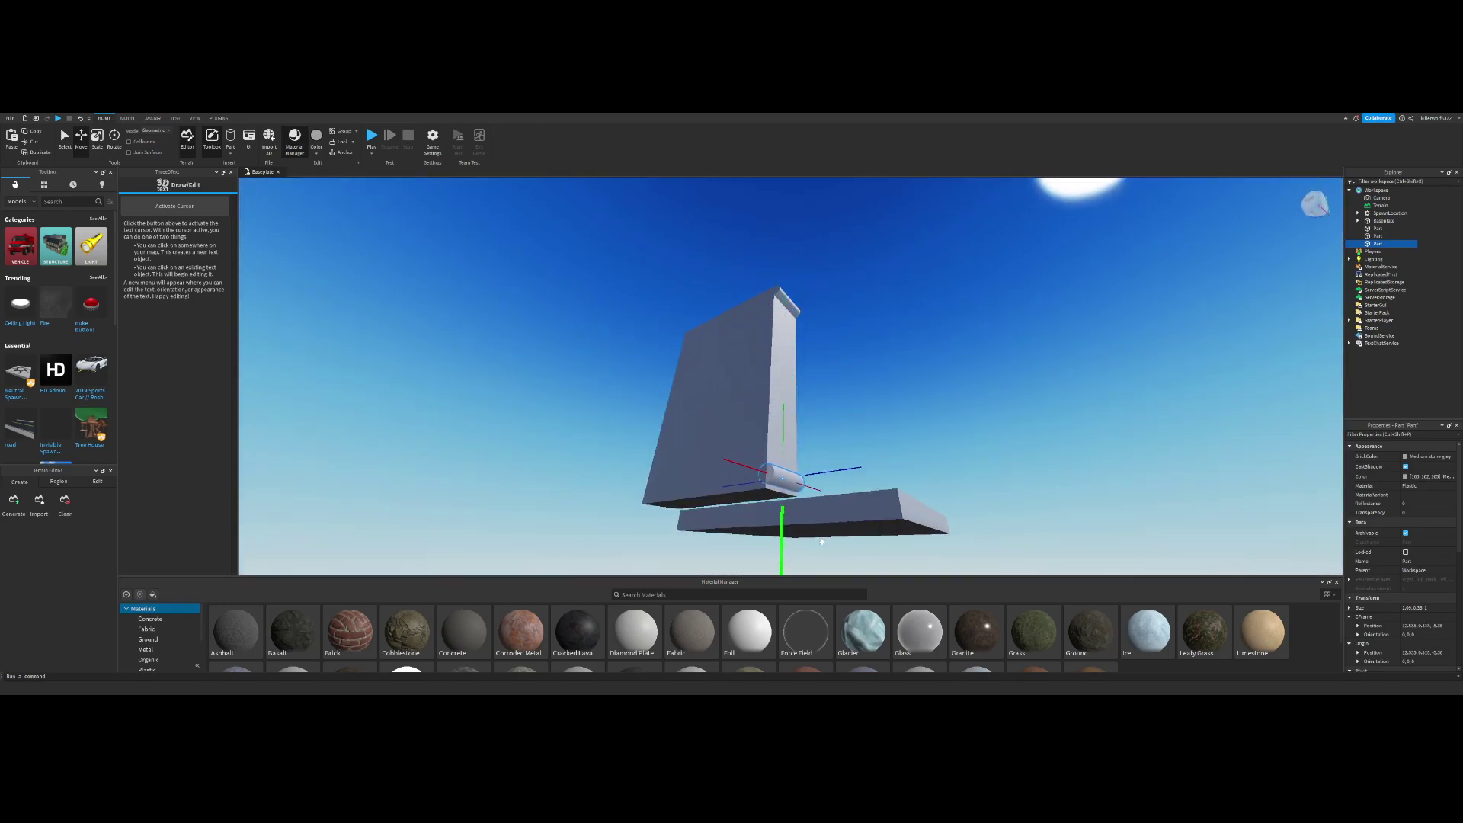
left_click(834, 367)
Step: Fine-tune the lower cylinder's height so it lines up with the underside of the slab
scroll(834, 367, "up", 6)
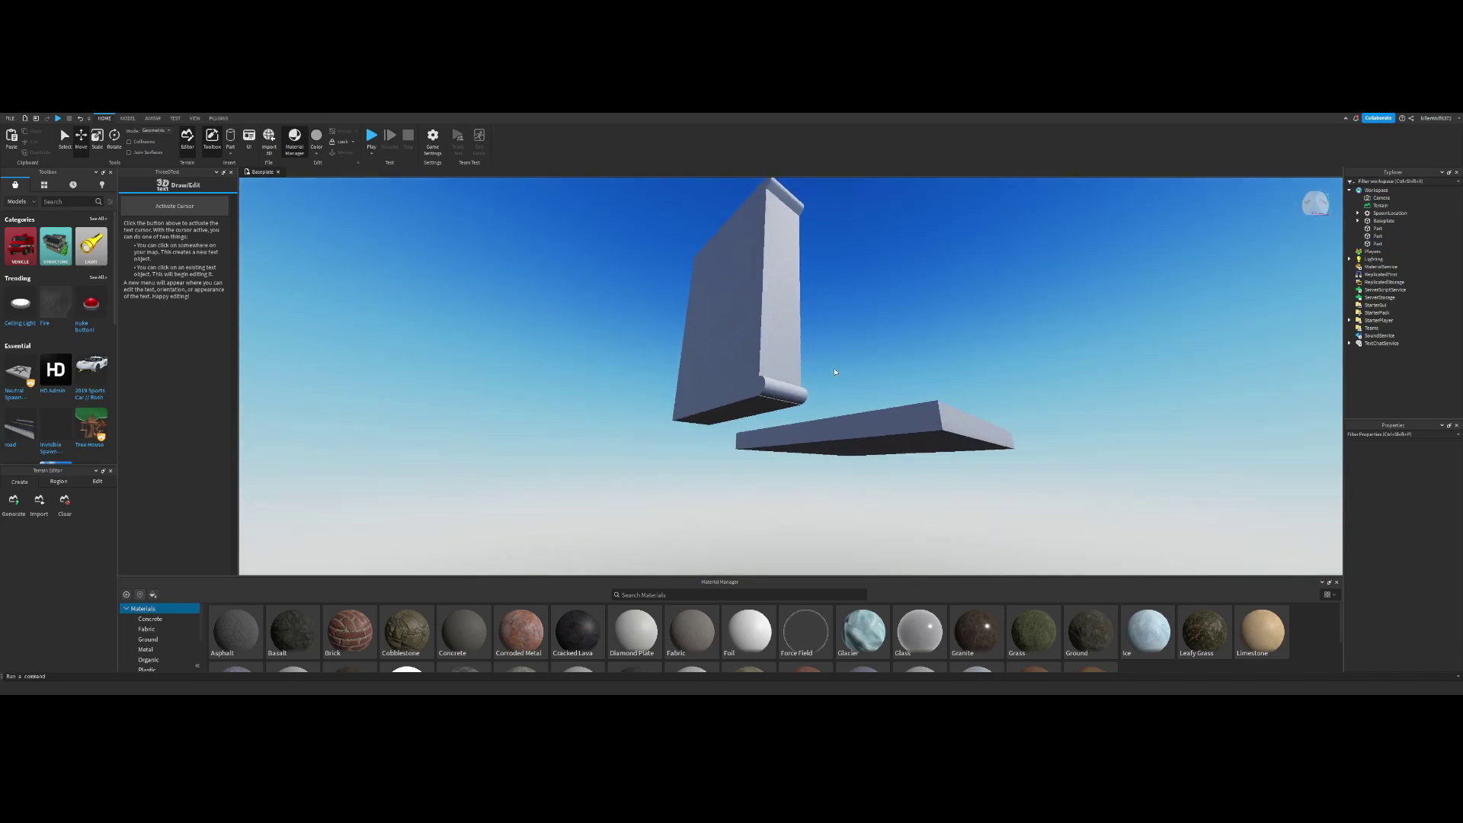
scroll(834, 371, "down", 3)
left_click(782, 434)
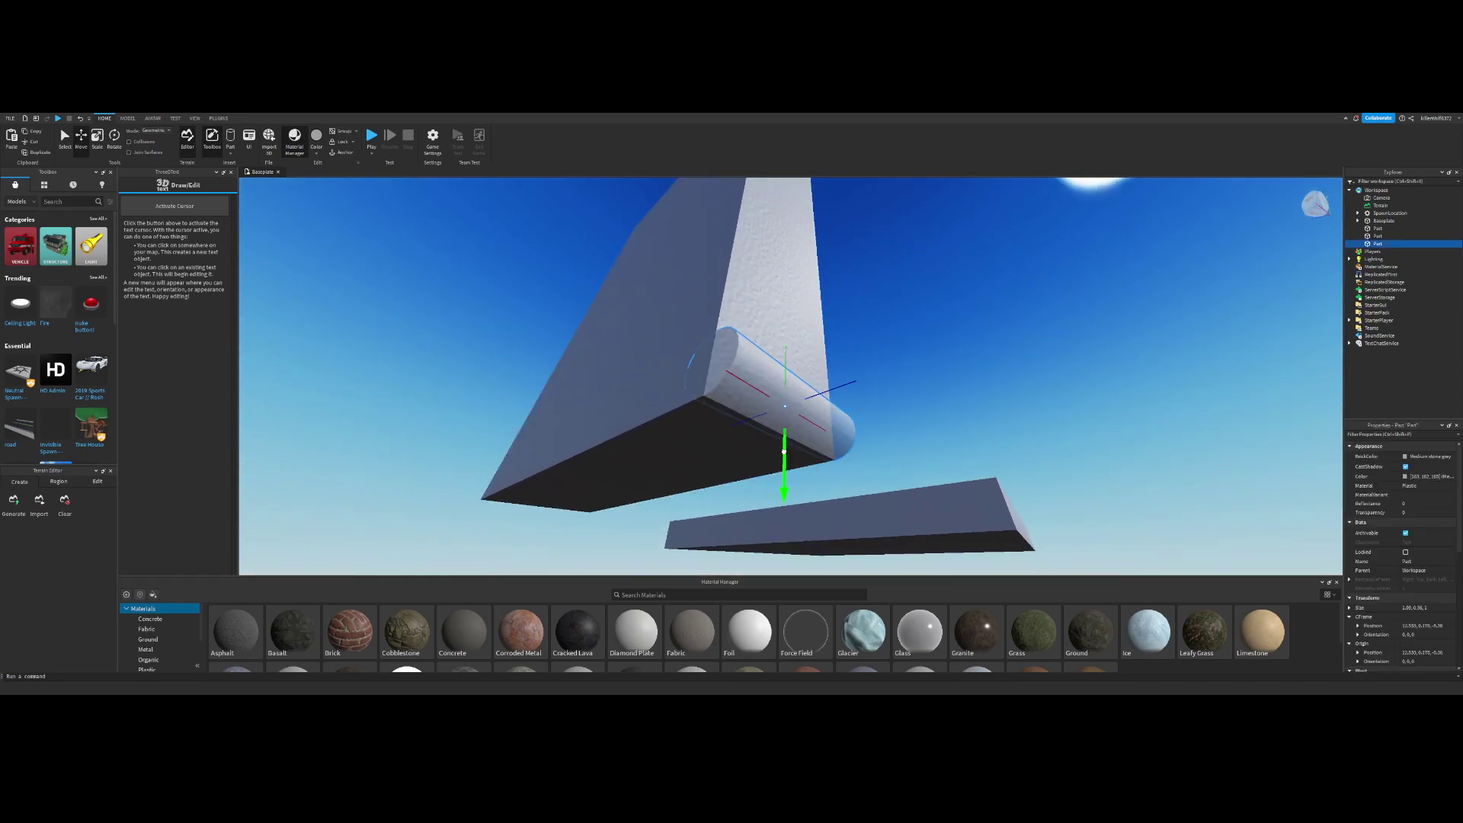
left_click_drag(784, 452, 784, 449)
left_click(860, 263)
right_click_drag(860, 263, 859, 262)
scroll(860, 262, "down", 5)
scroll(859, 261, "up", 6)
key("s")
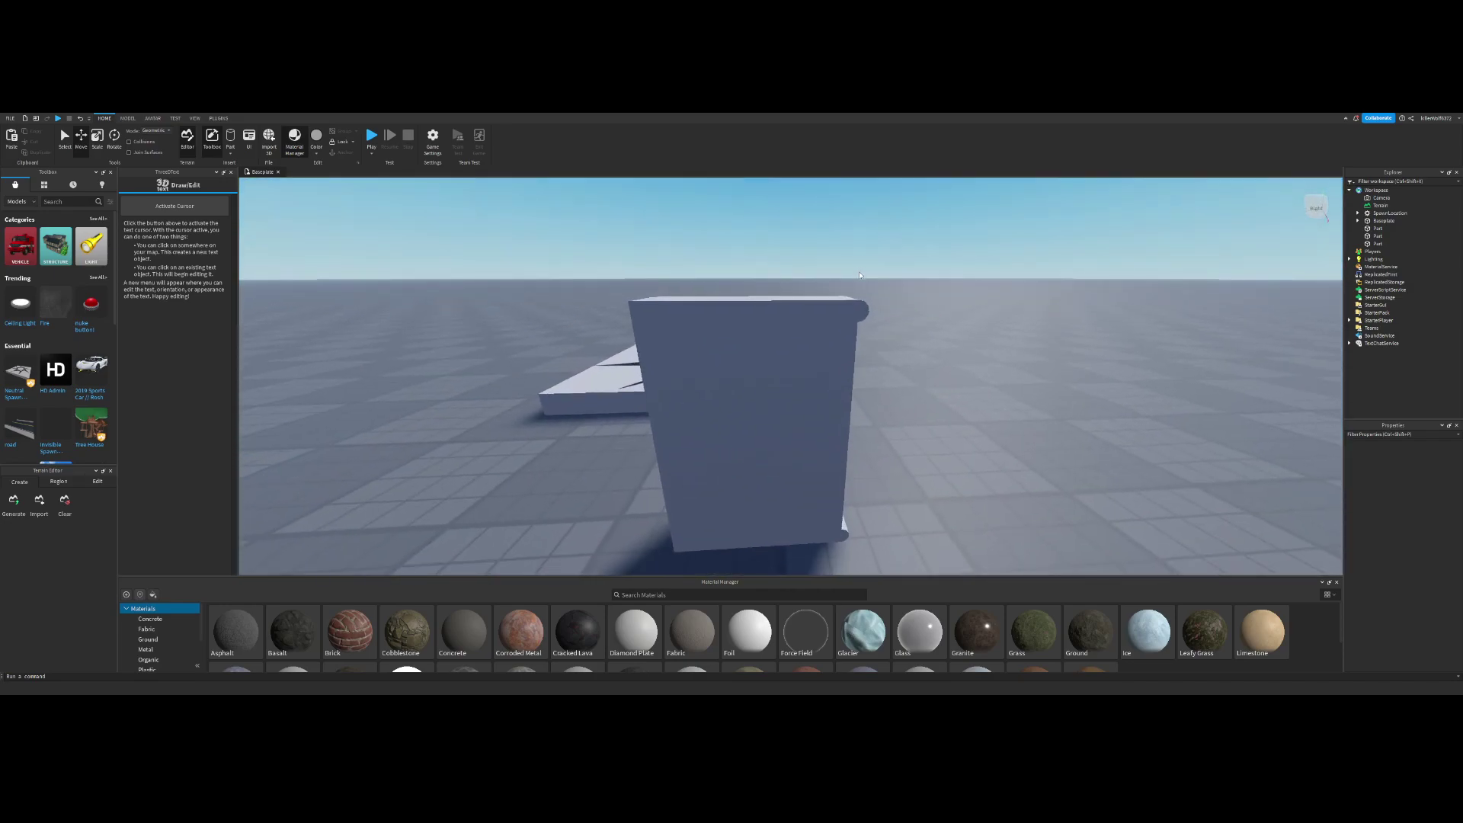
left_click(858, 301)
key("ctrl+d")
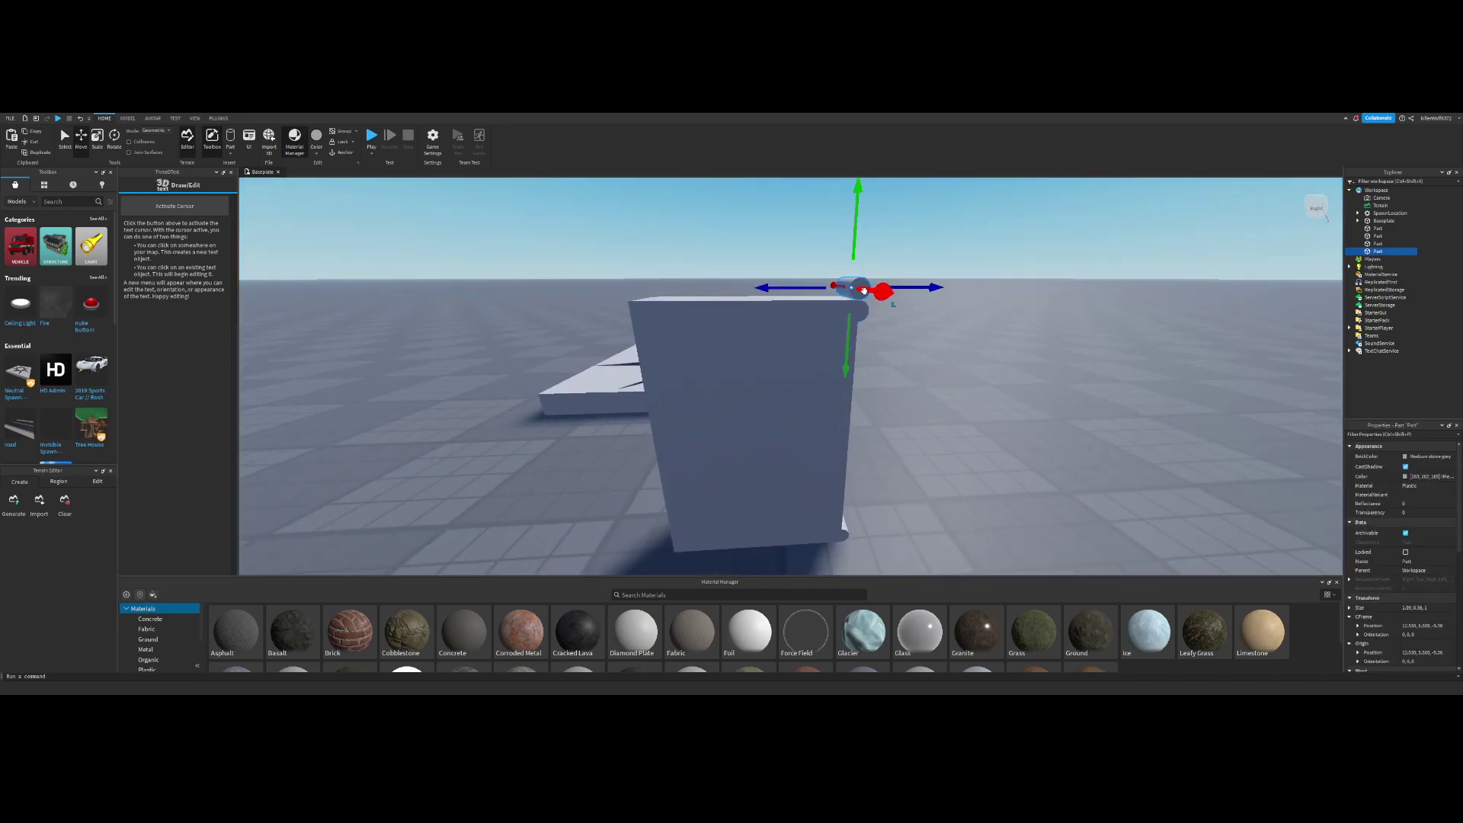
key("f")
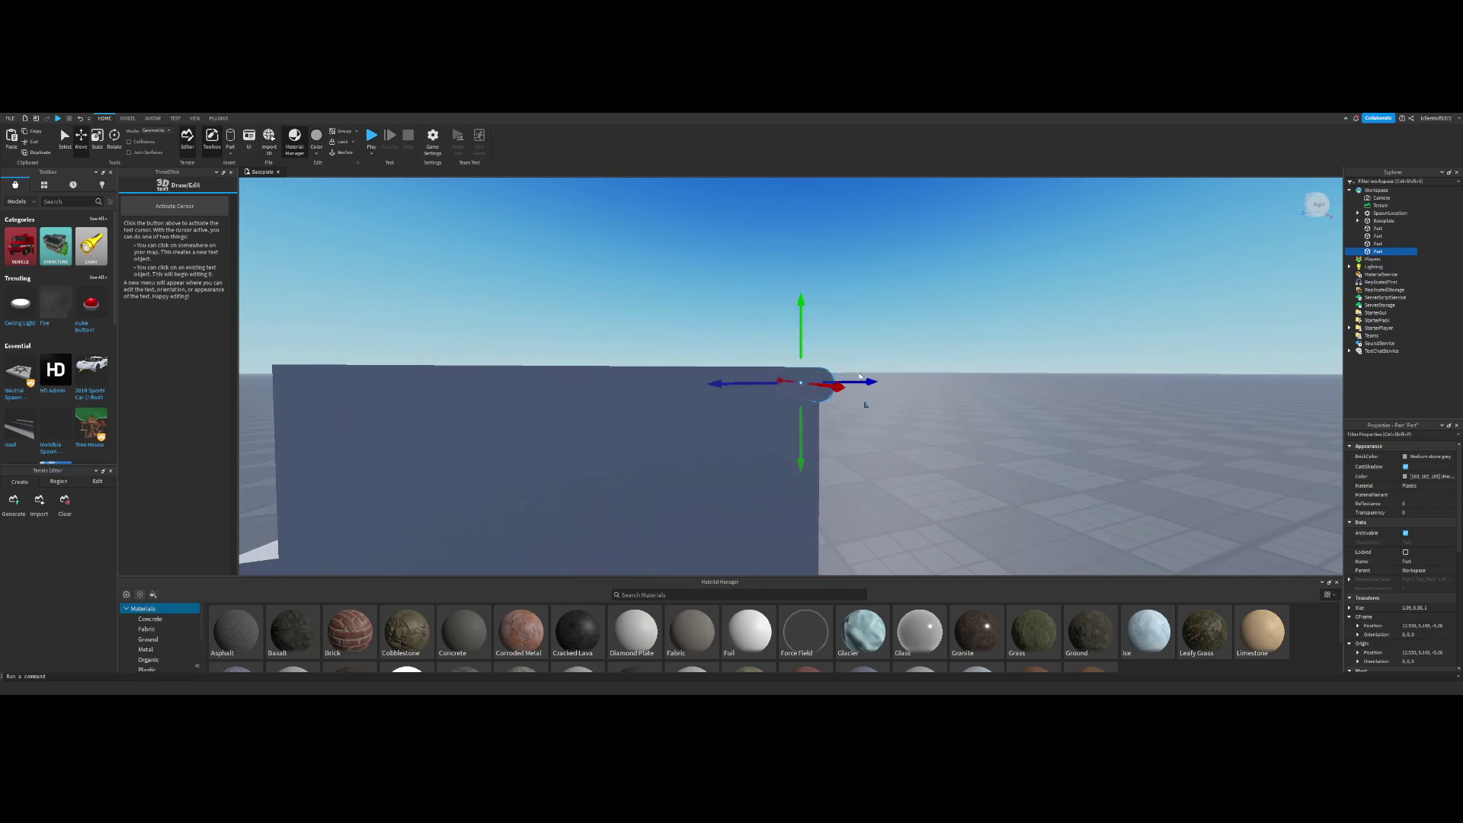
key("Delete")
Step: Duplicate the upper and lower edge cylinders together and move the copies to the slab's opposite vertical side
scroll(859, 374, "down", 6)
right_click_drag(859, 374, 852, 371)
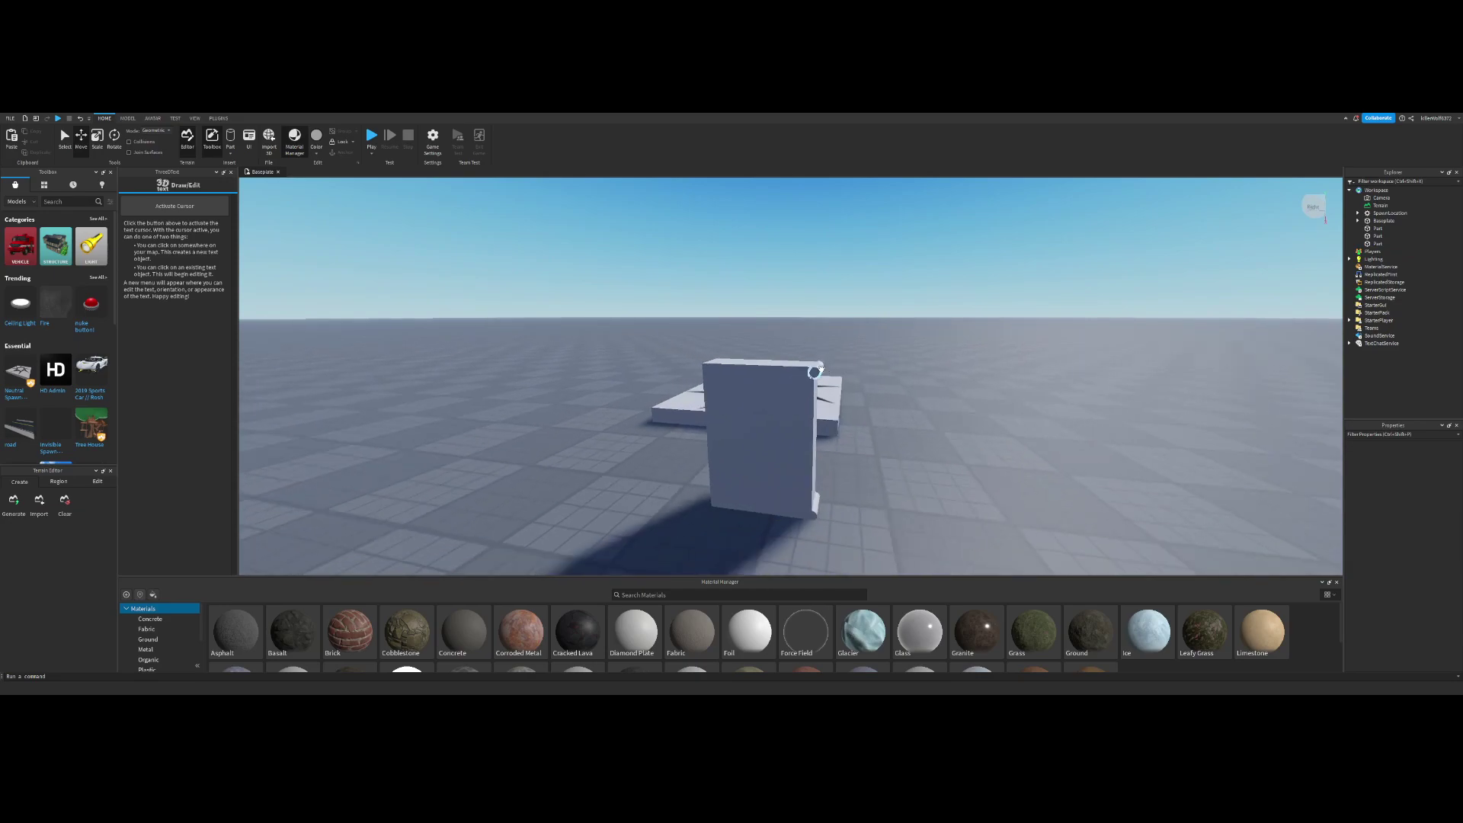
left_click(816, 371)
left_click(815, 510, "ctrl")
key("ctrl+d")
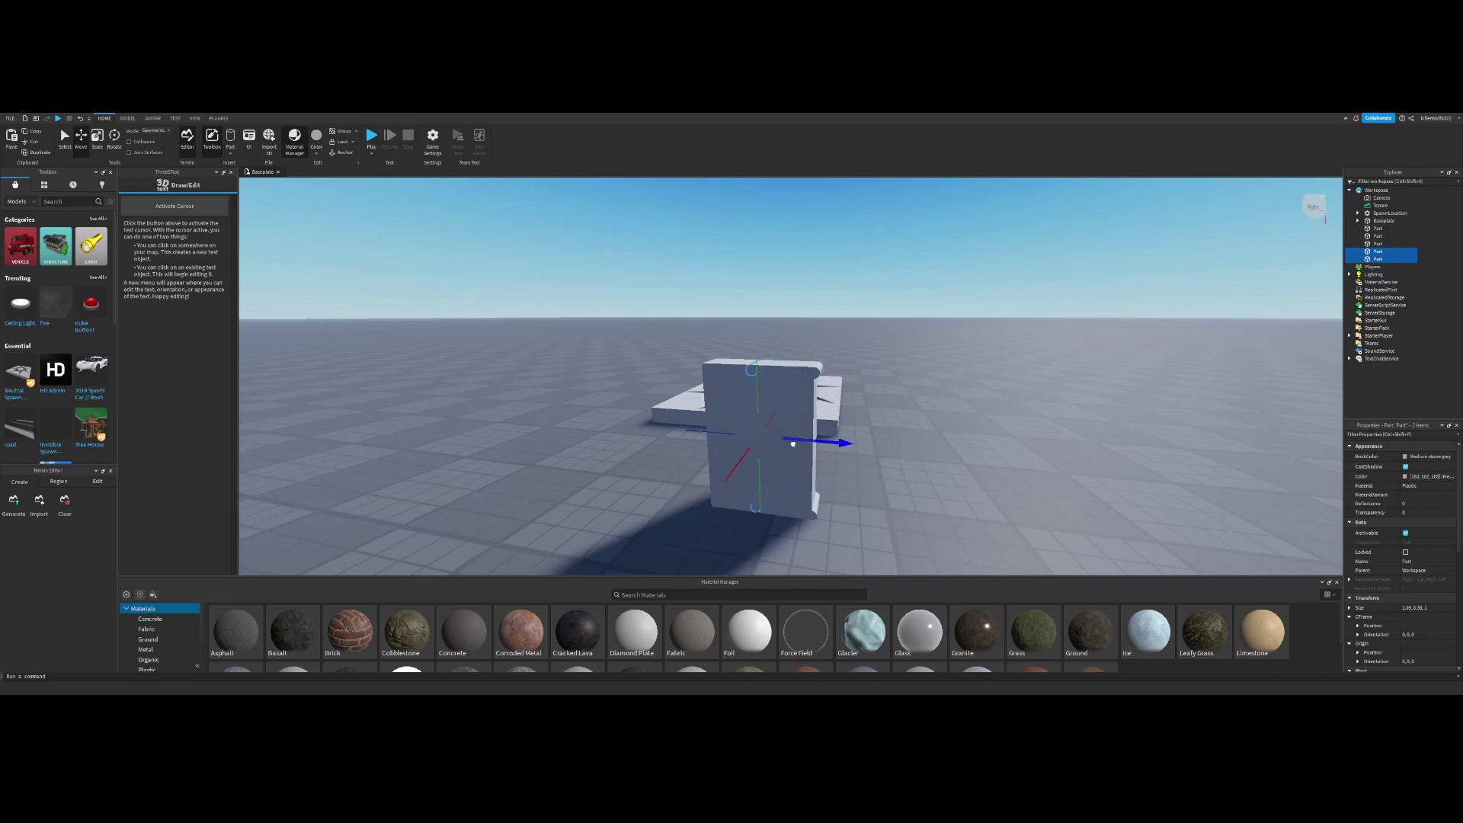
right_click_drag(700, 395, 699, 394)
key("w")
scroll(699, 396, "up", 5)
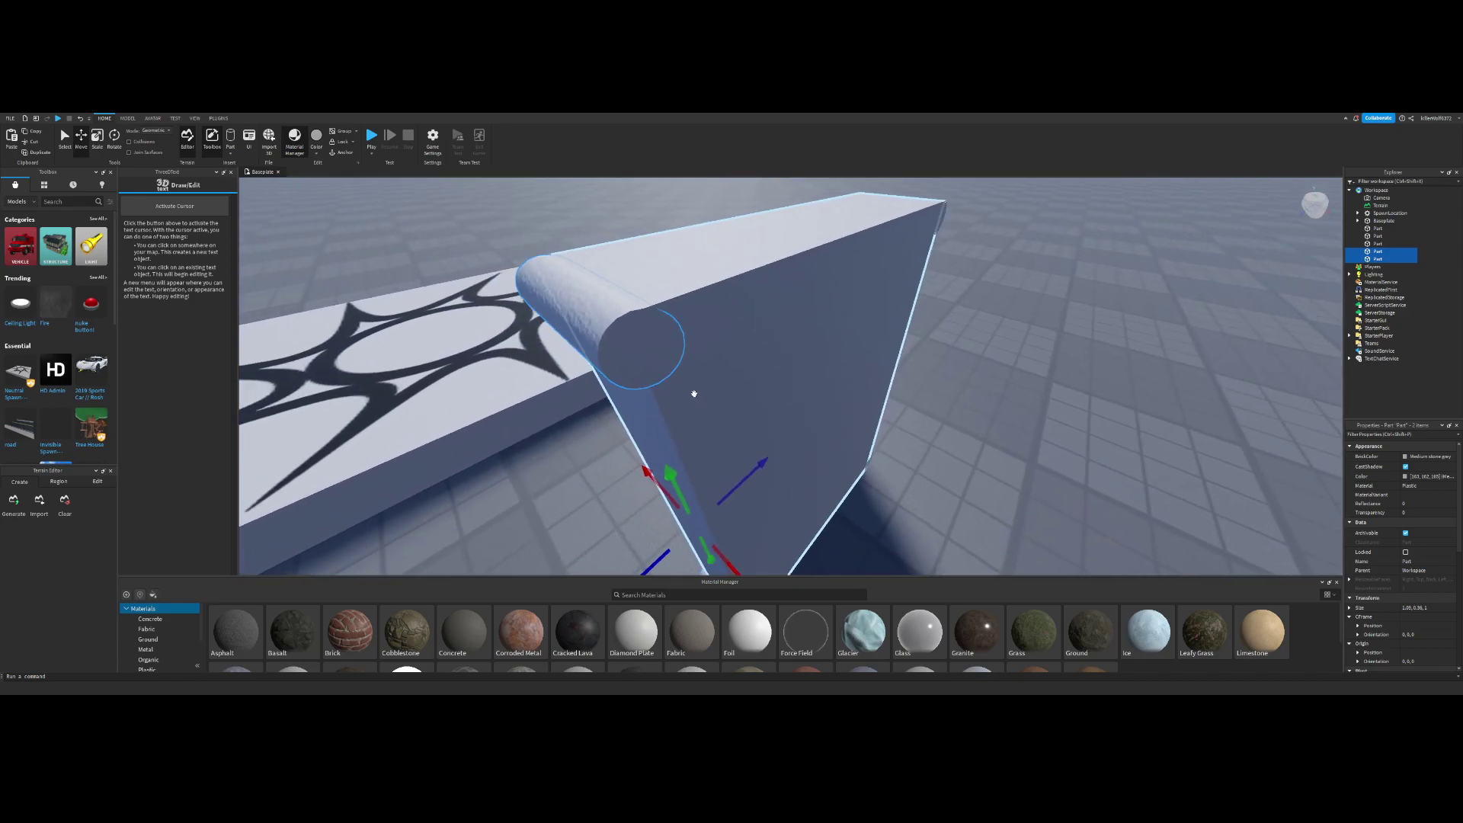
left_click_drag(667, 471, 739, 486)
right_click_drag(748, 435, 747, 434)
left_click(597, 240)
right_click_drag(598, 261, 597, 261)
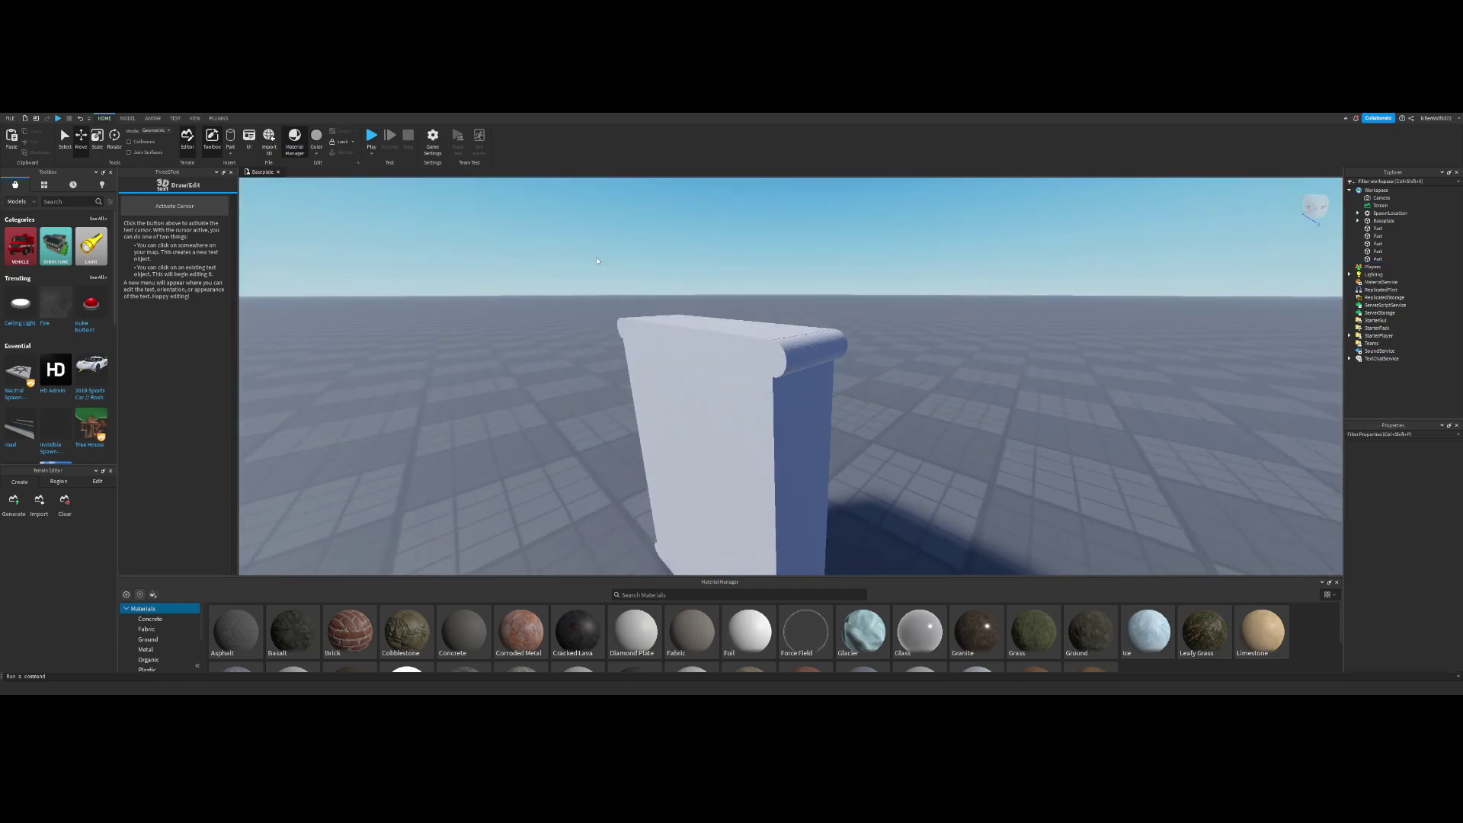
Step: Duplicate the slab and move the copy down so it overlaps the original between the cylinders
scroll(597, 261, "down", 4)
right_click_drag(696, 247, 697, 247)
left_click(674, 367)
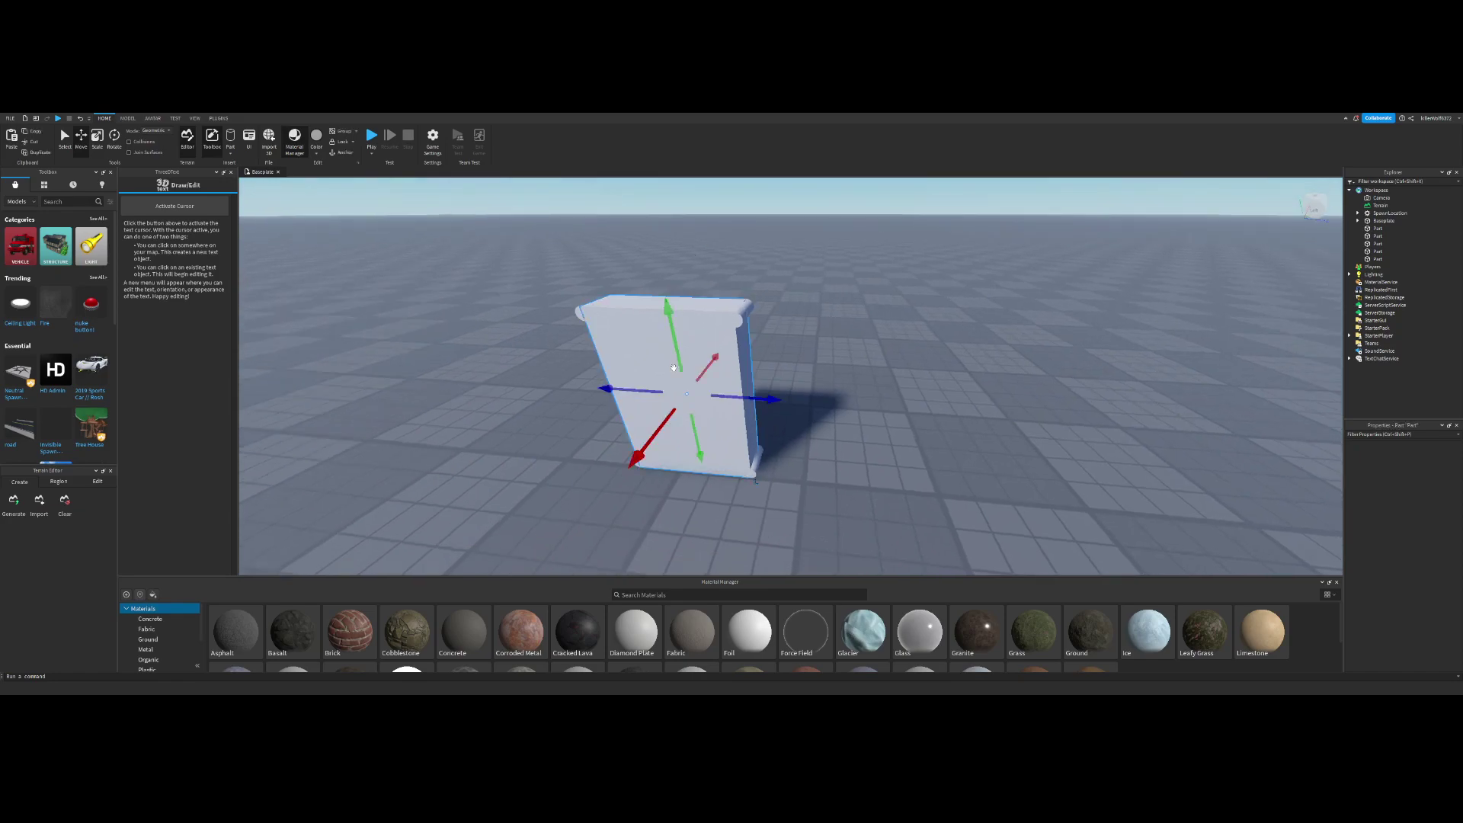
key("ctrl+d")
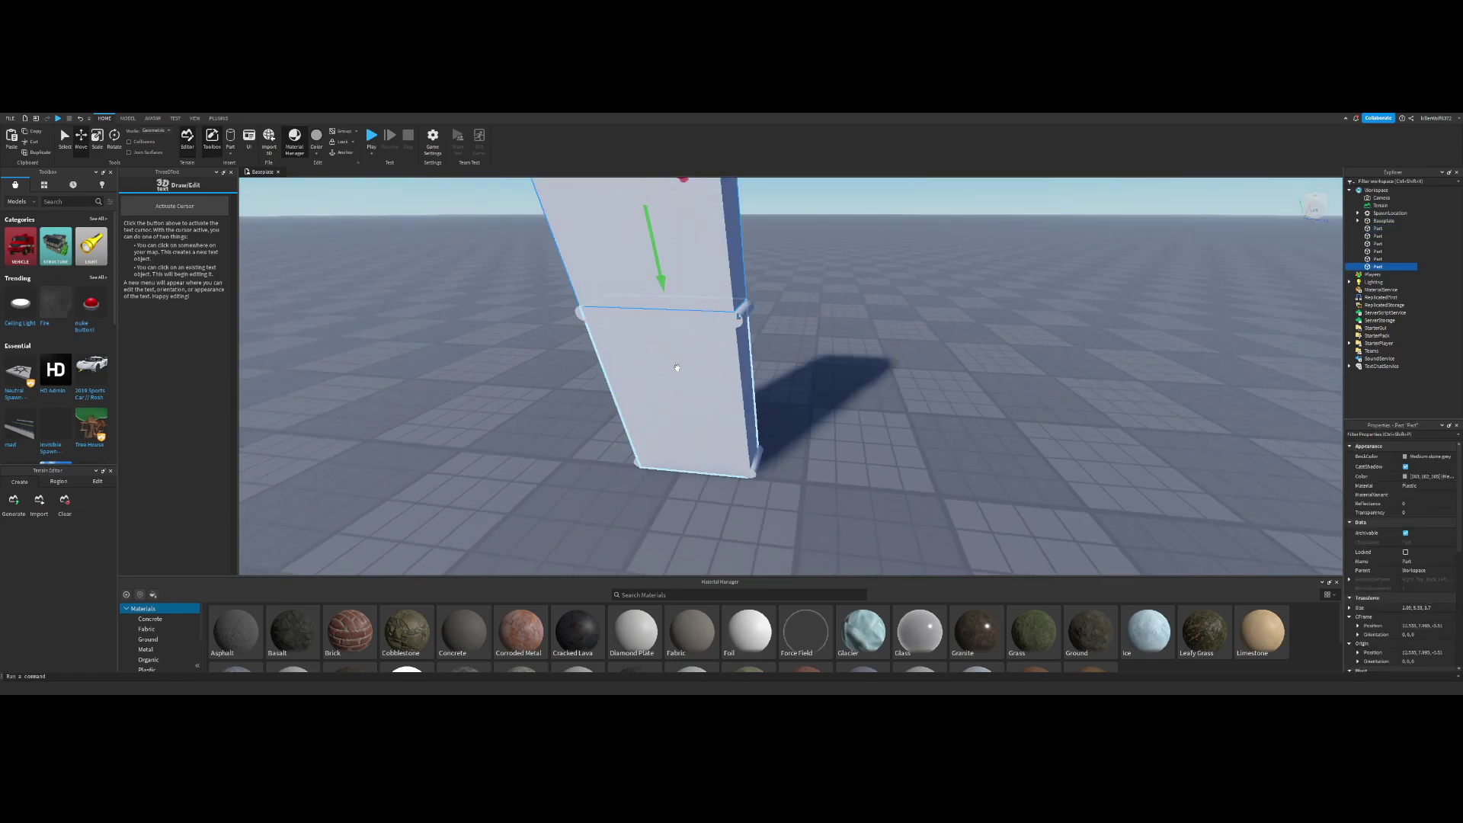
right_click_drag(676, 367, 675, 367)
left_click_drag(683, 350, 707, 557)
Step: Resize the slab copy's top and bottom so it spans vertically between the centres of the upper and lower edge cylinders
scroll(715, 497, "down", 3)
right_click_drag(715, 488, 715, 486)
scroll(715, 486, "up", 4)
left_click(114, 137)
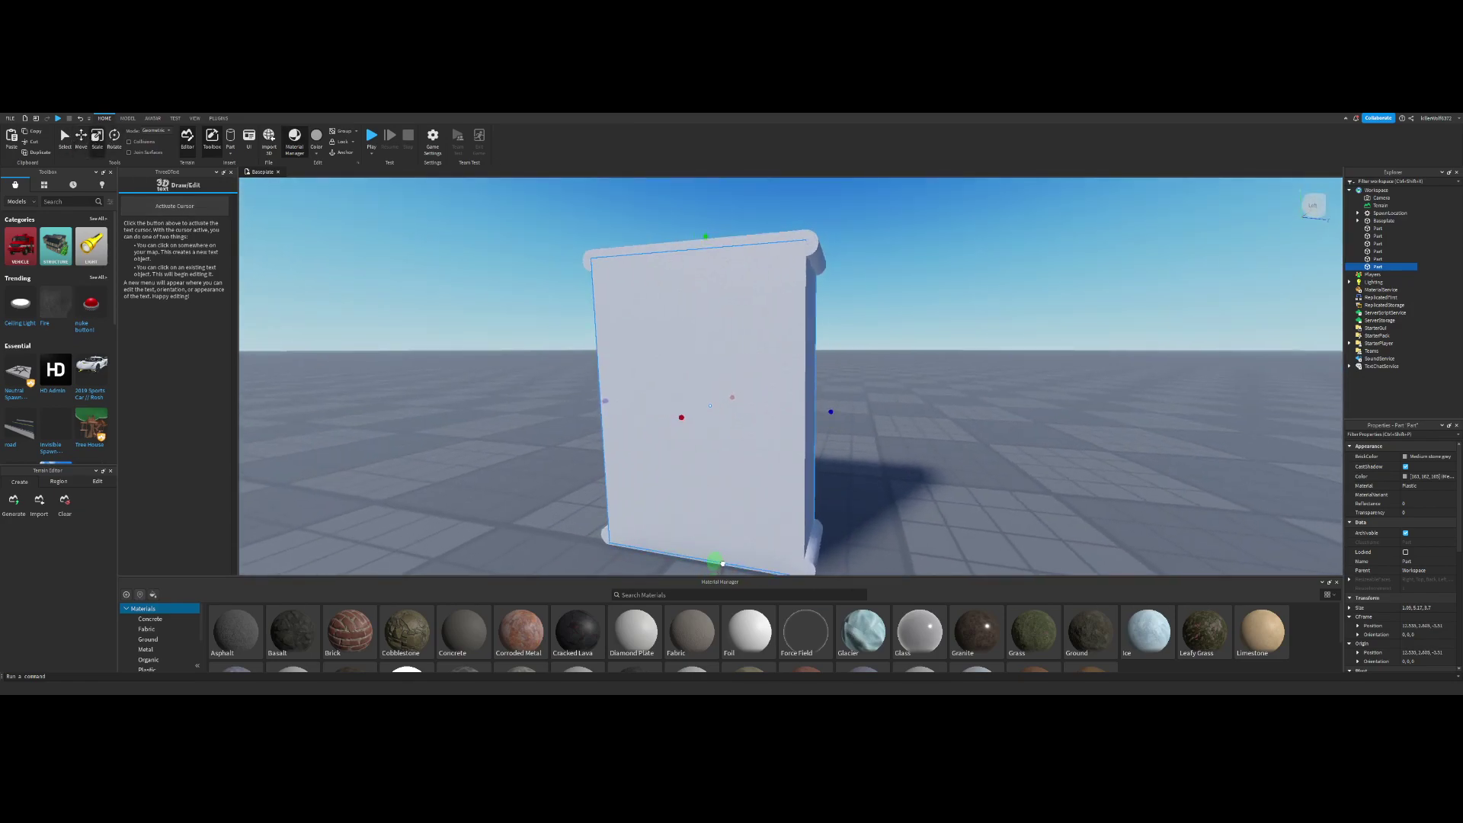
scroll(800, 296, "down", 3)
right_click_drag(799, 293, 800, 297)
scroll(800, 297, "up", 4)
scroll(800, 297, "down", 1)
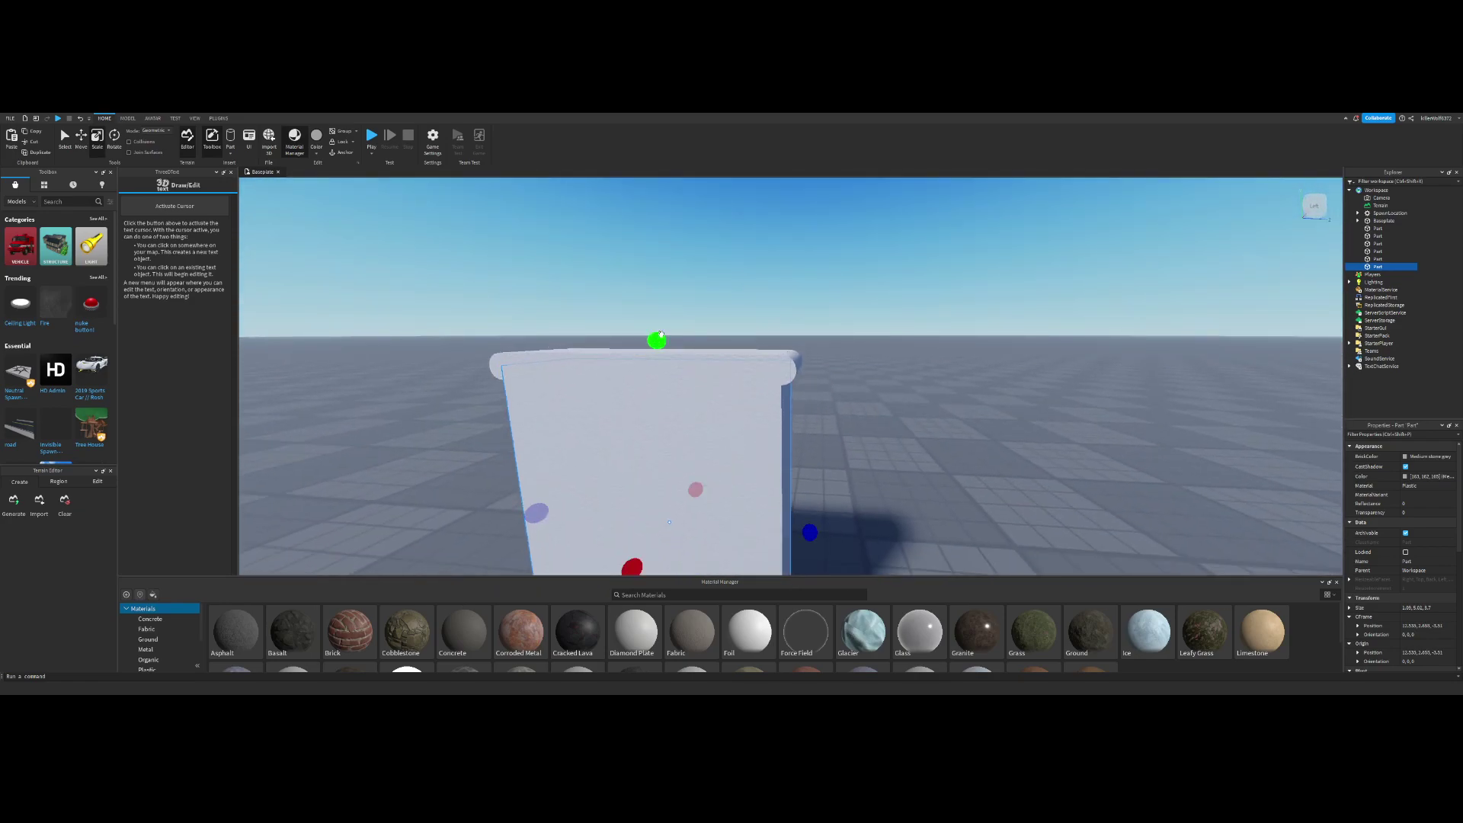
right_click_drag(661, 335, 662, 338)
Step: Widen the slab copy on both vertical sides so it reaches the outer edges of the corner cylinders
left_click_drag(812, 505, 823, 506)
left_click(859, 394)
key("d")
right_click_drag(859, 395, 998, 343)
key("s")
key("d")
key("d")
key("w")
key("s")
left_click(798, 329)
key("s")
right_click_drag(805, 328, 804, 327)
key("d")
left_click_drag(775, 373, 782, 376)
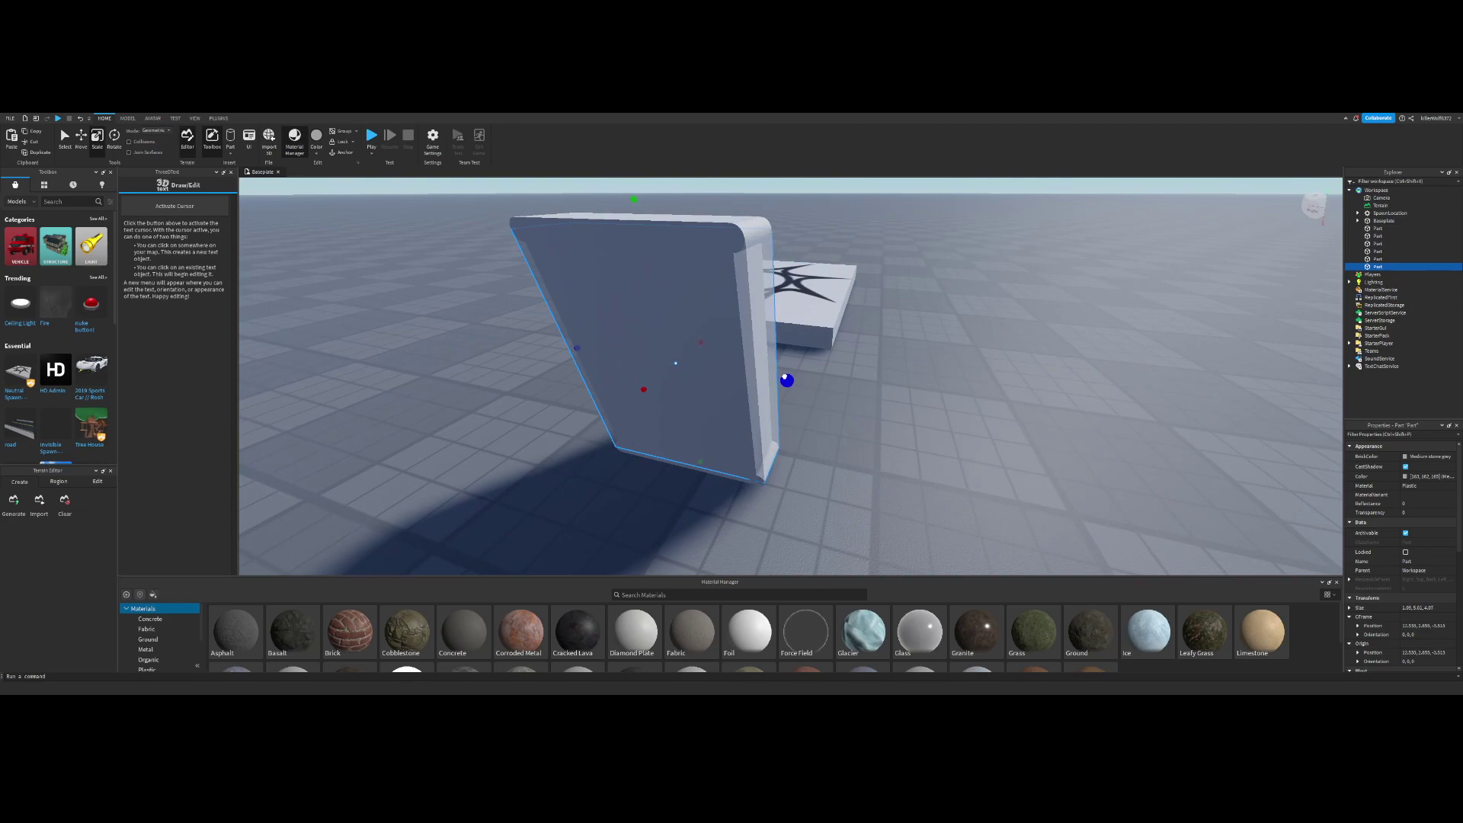
left_click_drag(783, 377, 785, 377)
Step: Examine the rounded slab from several sides for gaps or edges that do not line up
left_click(822, 307)
right_click_drag(822, 306, 821, 306)
left_click(898, 252)
right_click_drag(898, 253, 897, 252)
key("d")
key("d")
right_click_drag(870, 333, 870, 333)
key("w")
right_click_drag(763, 318, 763, 318)
key("s")
key("w")
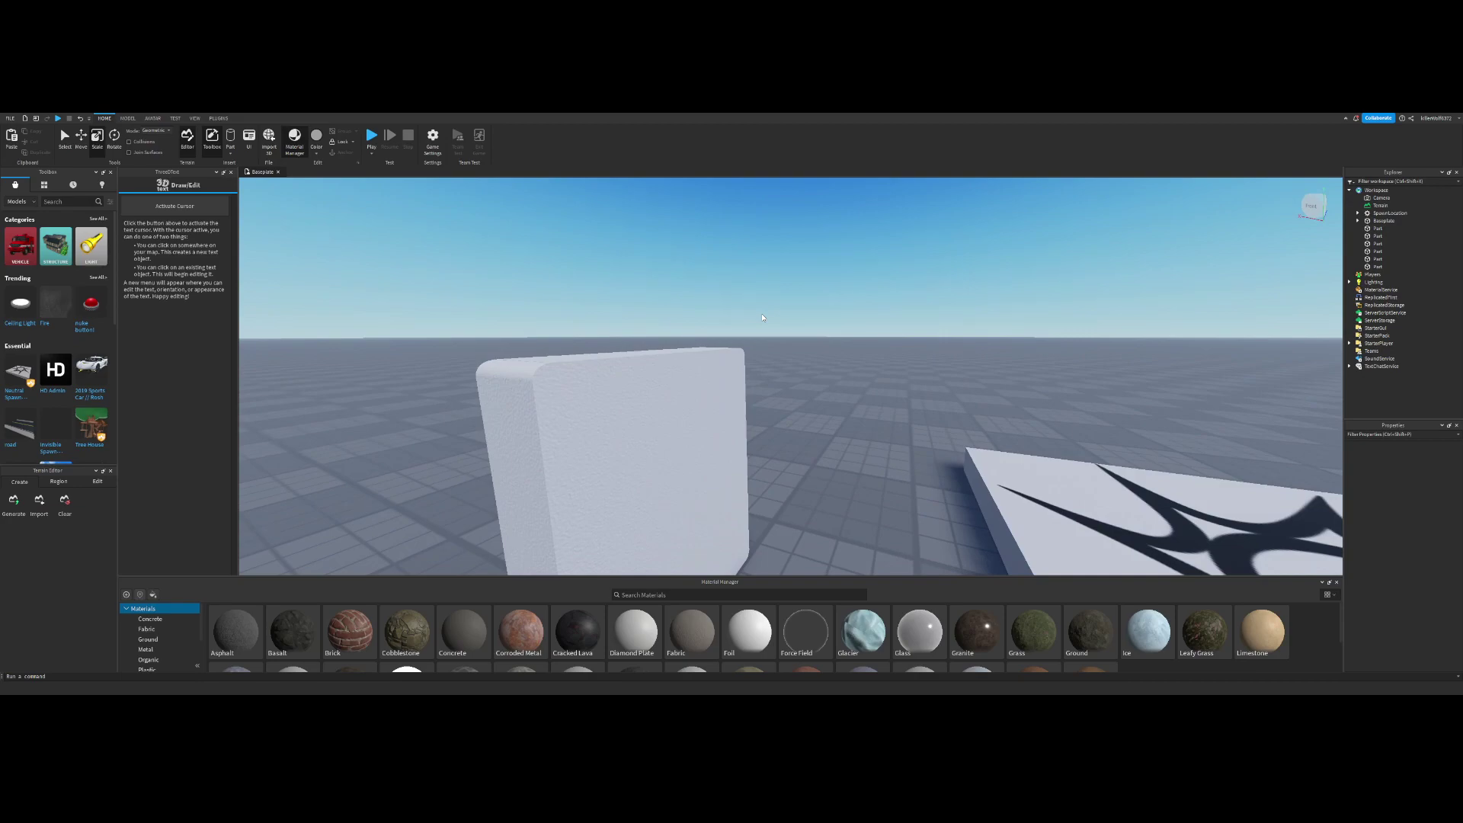
key("s")
right_click_drag(774, 311, 785, 283)
key("w")
left_click(787, 311)
key("s")
key("w")
left_click(786, 283)
key("s")
key("w")
key("d")
Step: Select all the slab and cylinder parts together and combine them into one union
left_click_drag(623, 307, 816, 521)
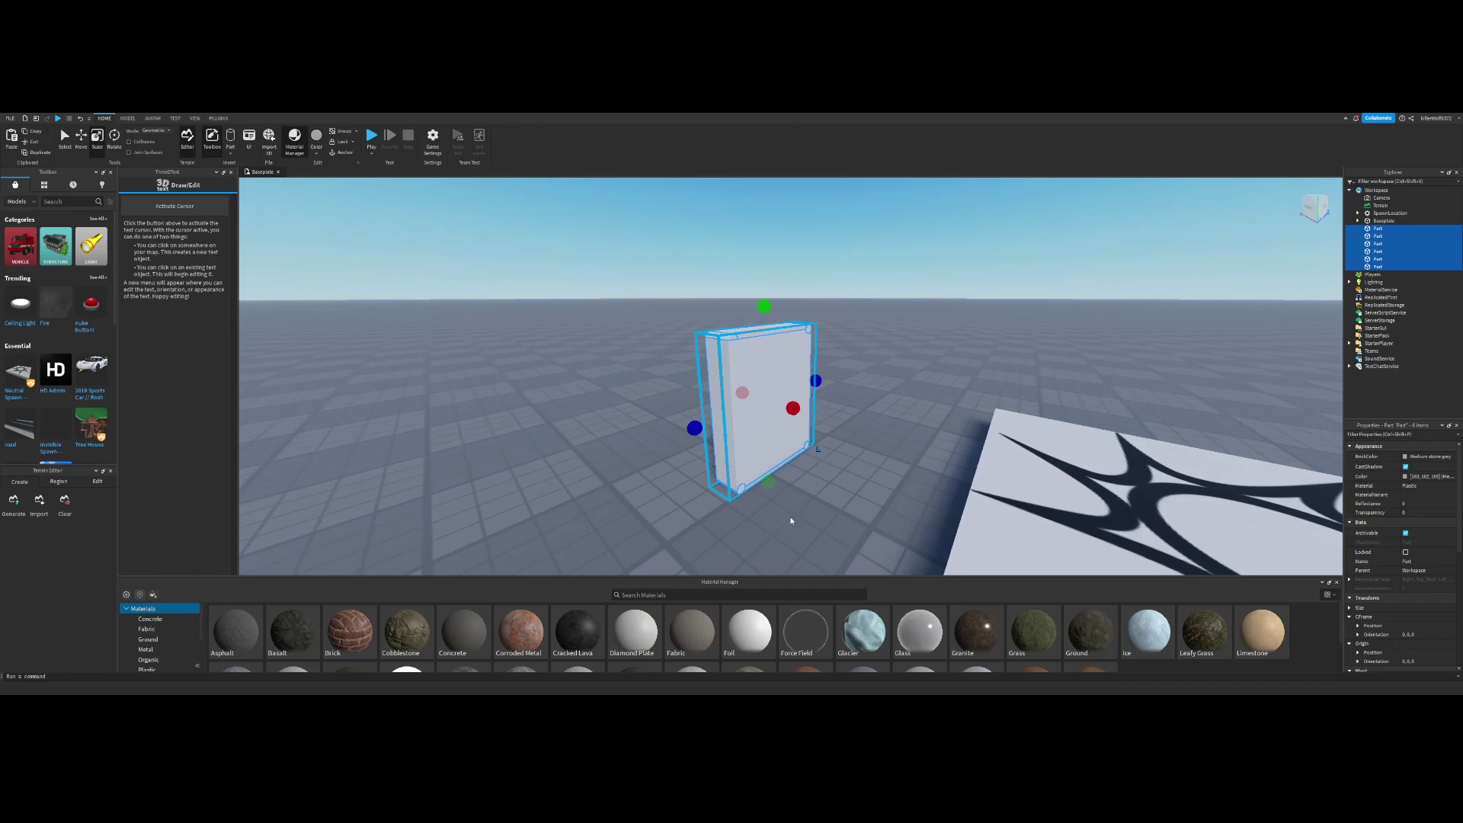
key("ctrl+shift+g")
left_click(876, 308)
Step: Duplicate the slab union and scale the copy down in thickness to make a thin rounded panel
left_click(798, 369)
key("a")
key("s")
right_click_drag(797, 369, 798, 367)
key("w")
key("a")
key("s")
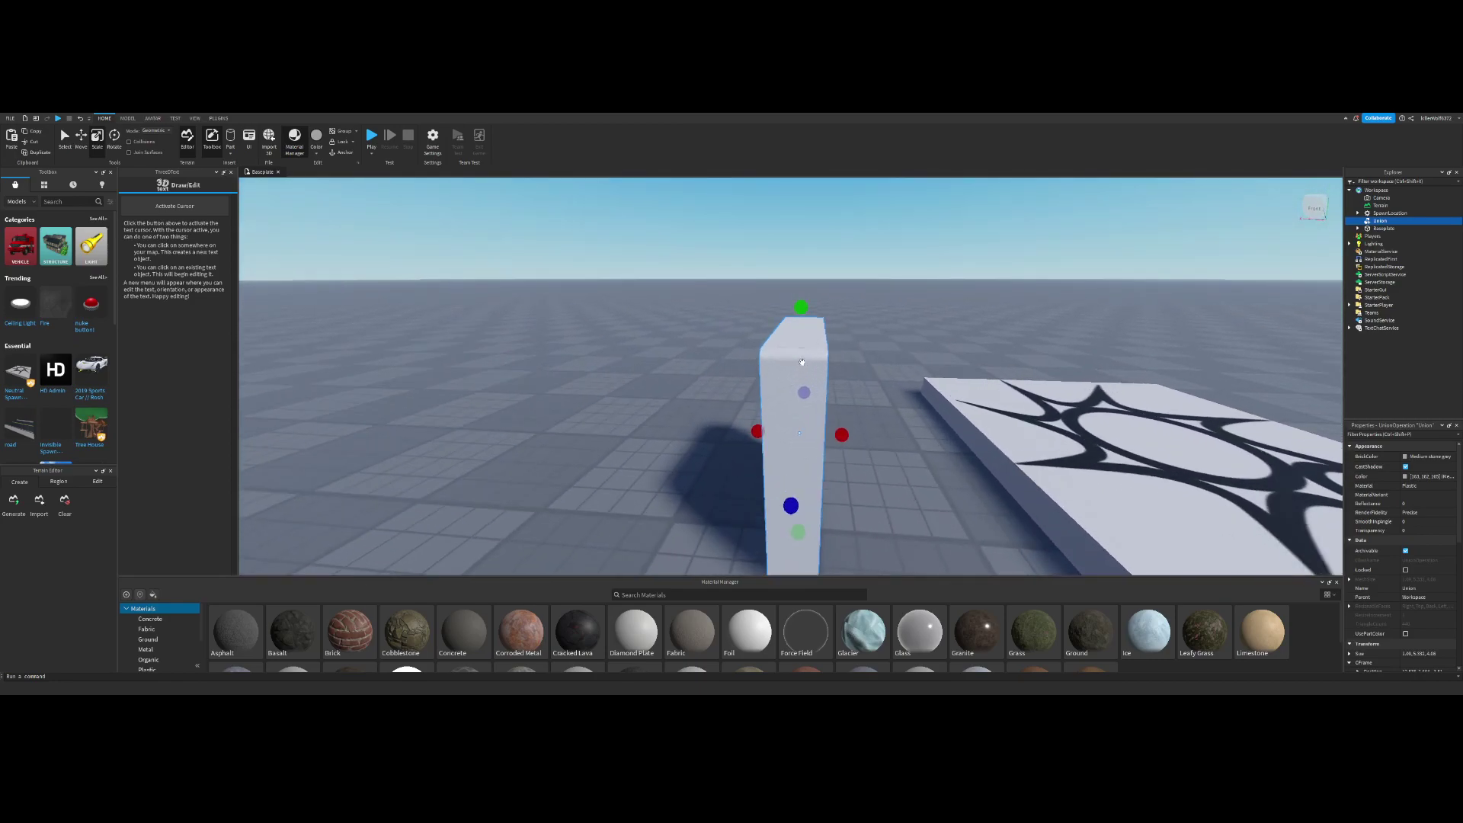
key("s")
right_click_drag(697, 371, 697, 371)
key("w")
key("ctrl+d")
left_click_drag(784, 290, 754, 293)
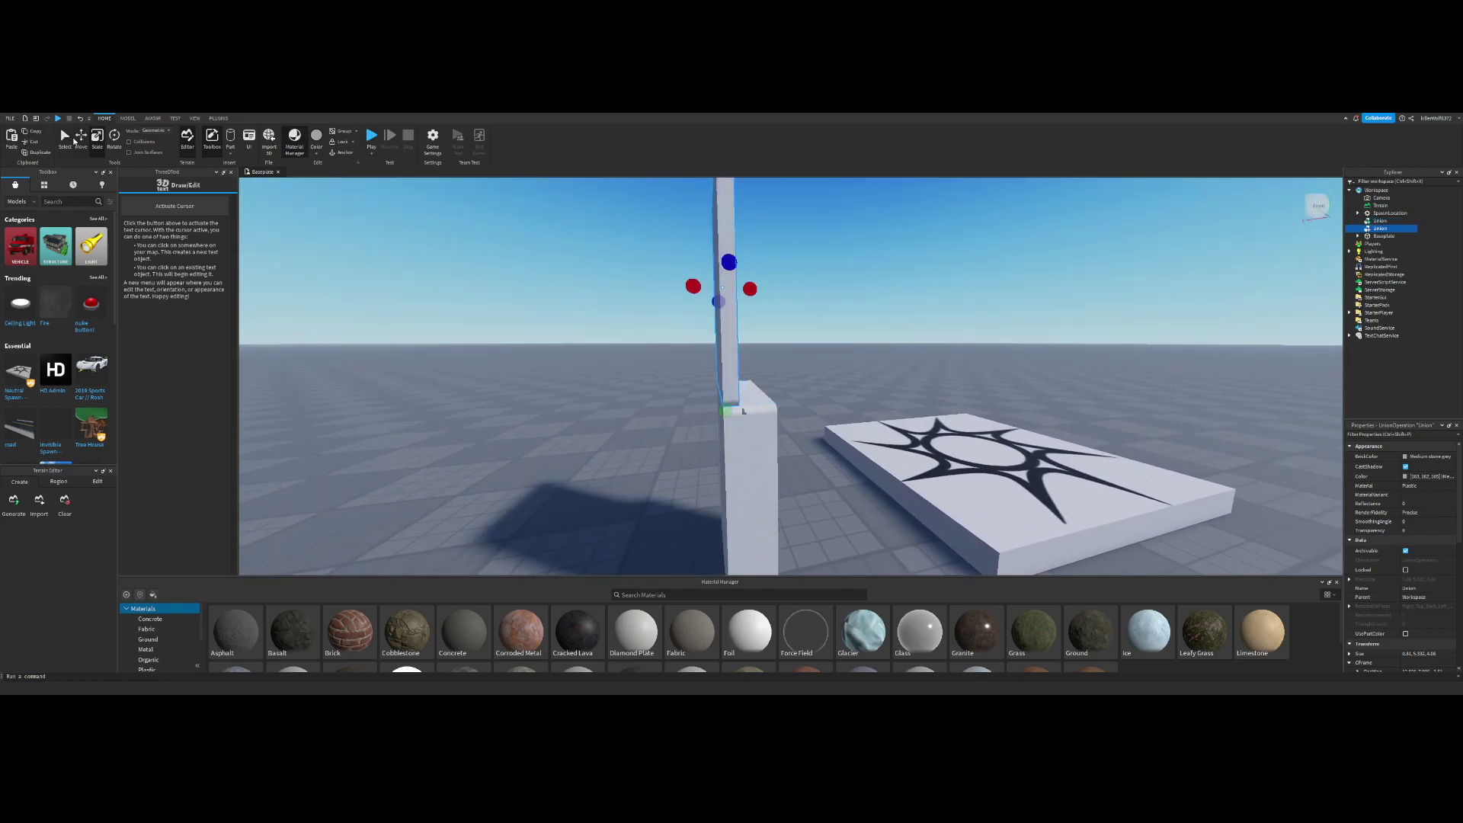
Step: Move the thin panel down beside the original slab and fit it against the slab's broad face on the shadow side
left_click_drag(727, 343, 754, 533)
left_click_drag(762, 481, 748, 483)
key("s")
right_click_drag(844, 382, 838, 392)
key("w")
key("a")
left_click(97, 139)
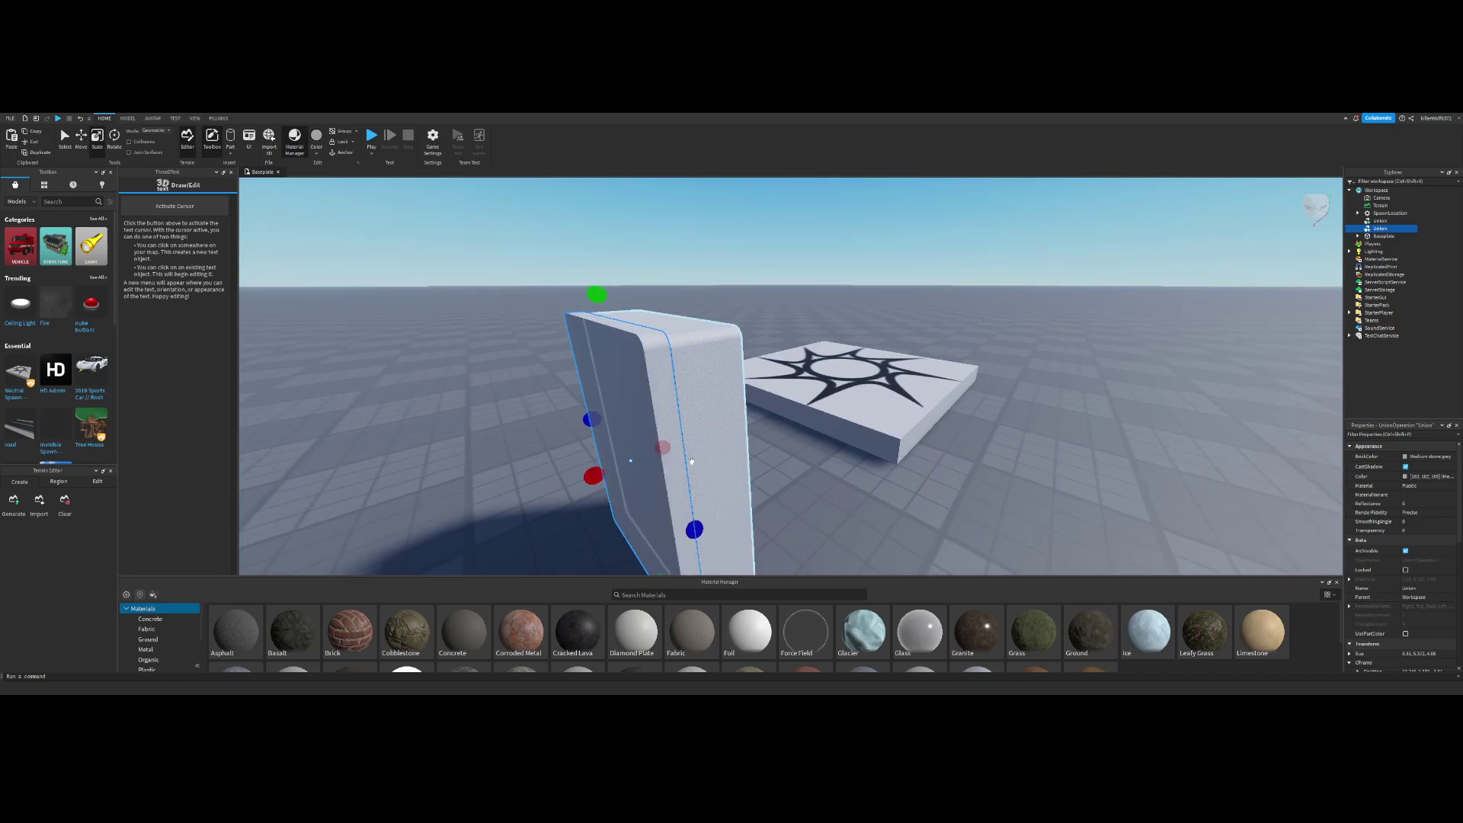
key("d")
right_click_drag(839, 339, 840, 340)
key("s")
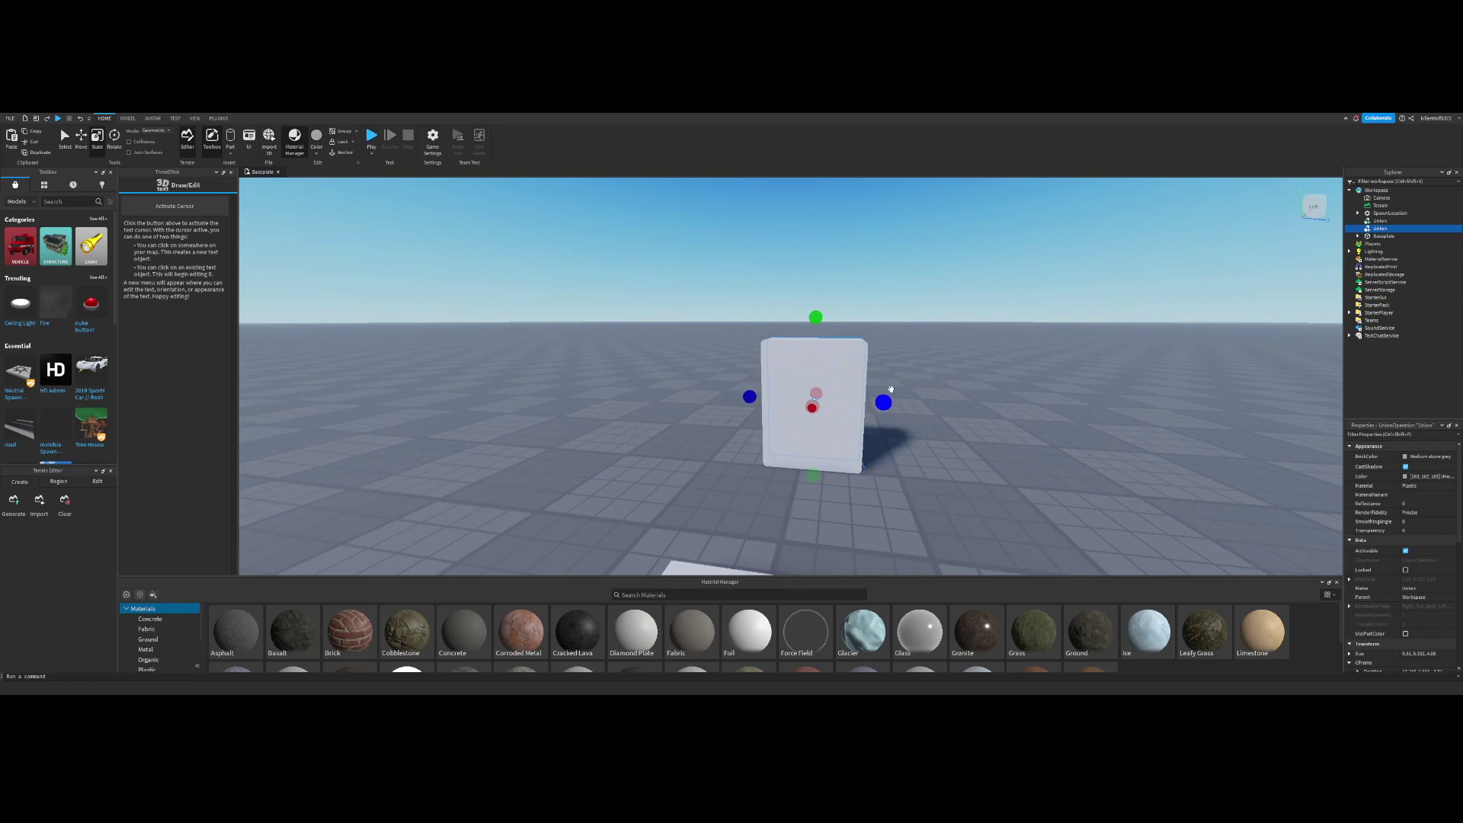
left_click_drag(892, 398, 1025, 385)
key("ctrl+z")
Step: Stretch the thin panel slightly in width and fine-tune its height against the slab's edges
right_click_drag(1022, 377, 1022, 376)
key("w")
key("s")
key("w")
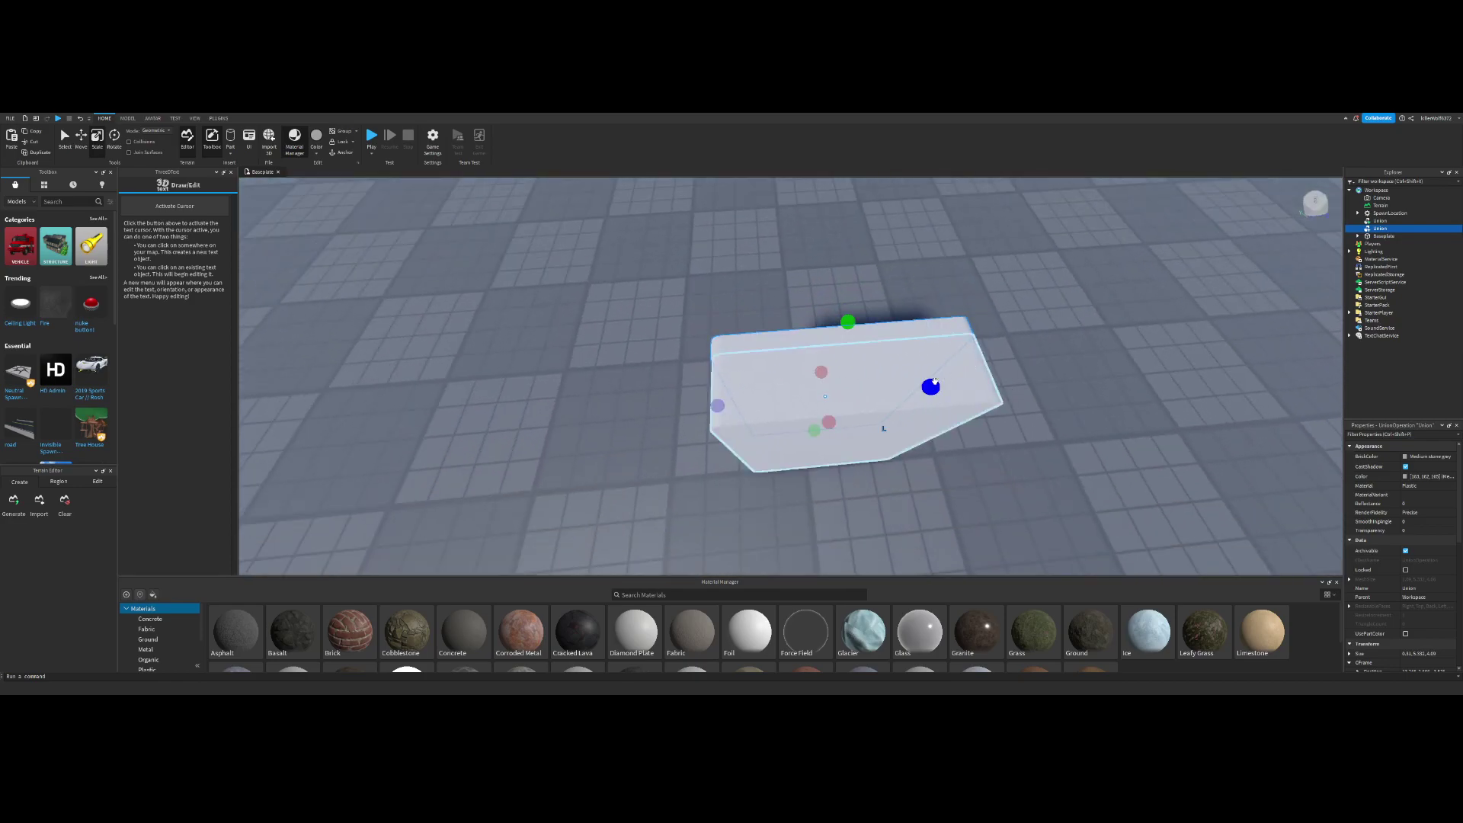
left_click_drag(936, 386, 938, 387)
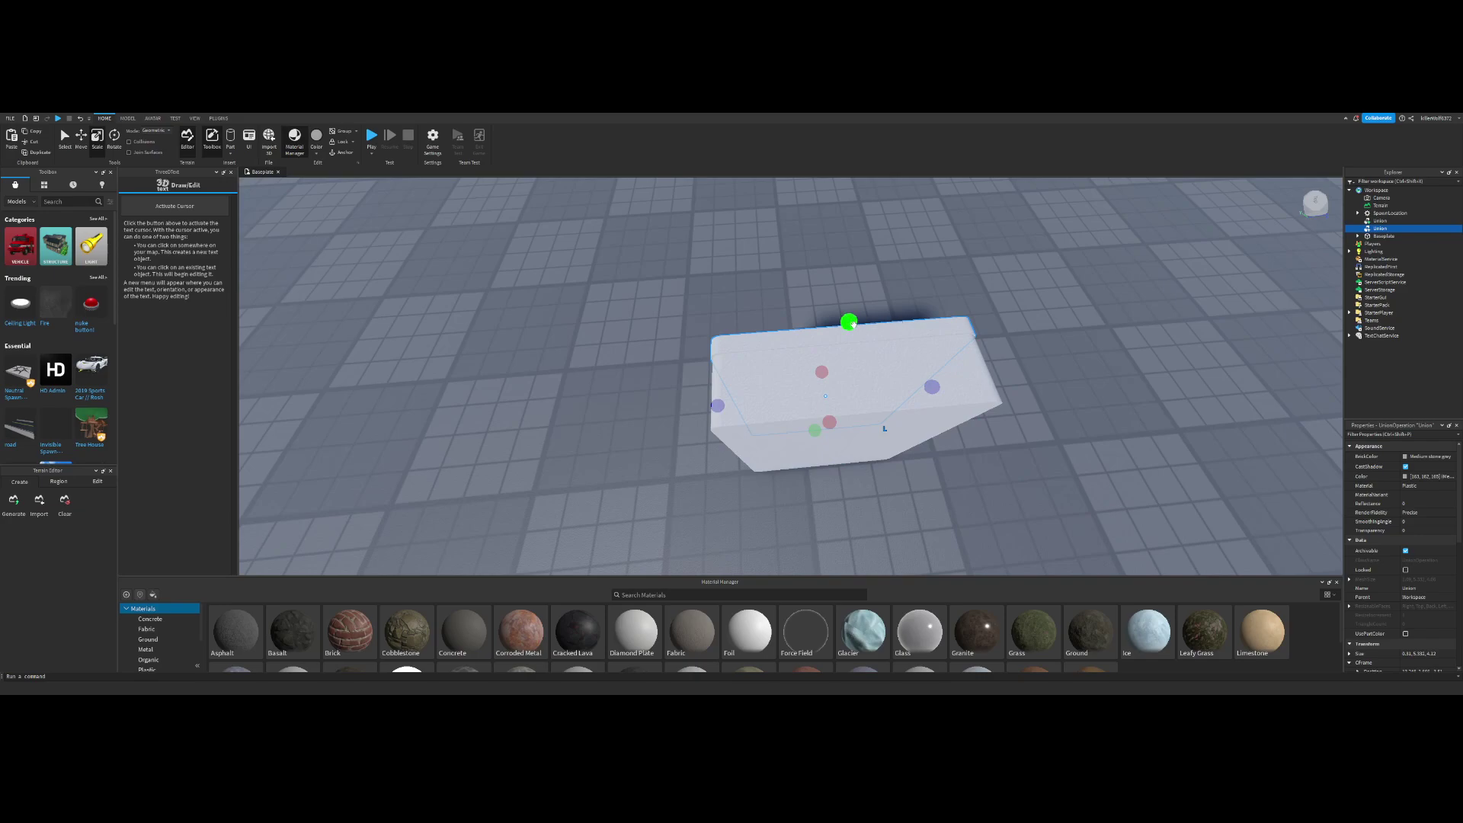
left_click_drag(853, 324, 852, 323)
right_click_drag(854, 319, 842, 363)
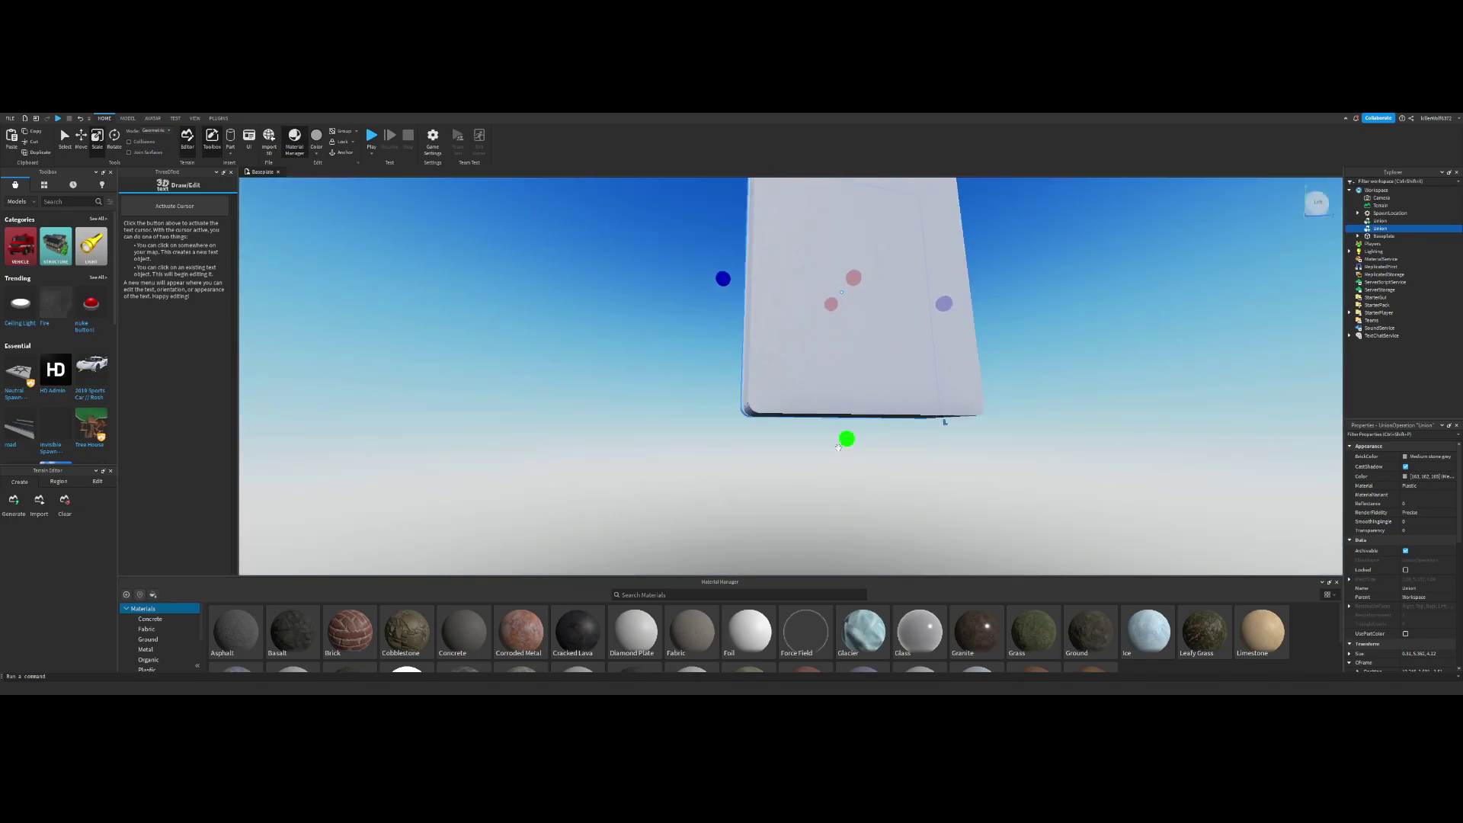
Step: Duplicate the thin panel and move the copy down against the outer face of the first panel
left_click(997, 350)
right_click_drag(997, 350, 997, 350)
scroll(996, 348, "up", 4)
left_click(835, 353)
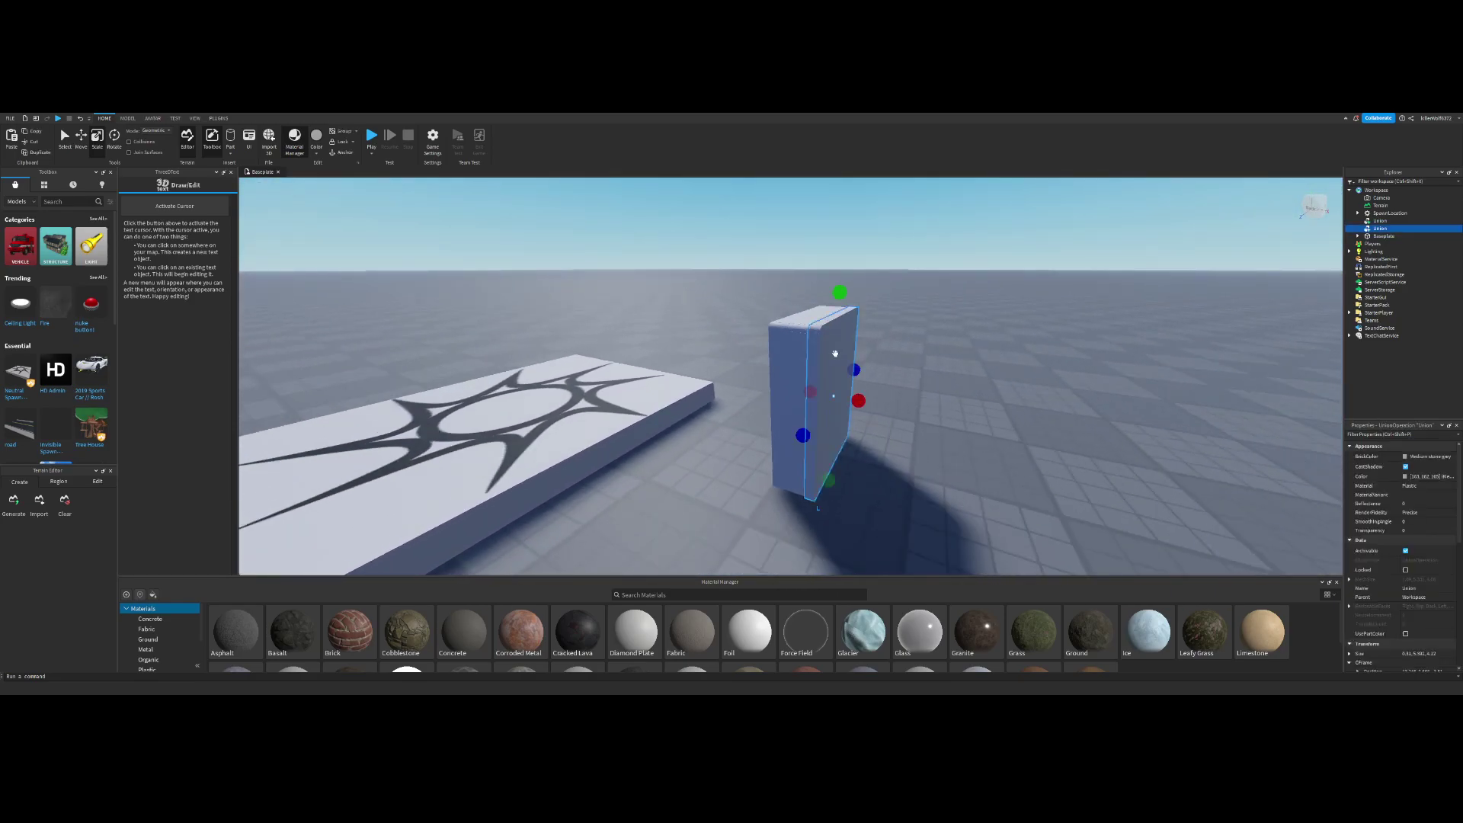
left_click(900, 326)
right_click_drag(900, 326, 899, 329)
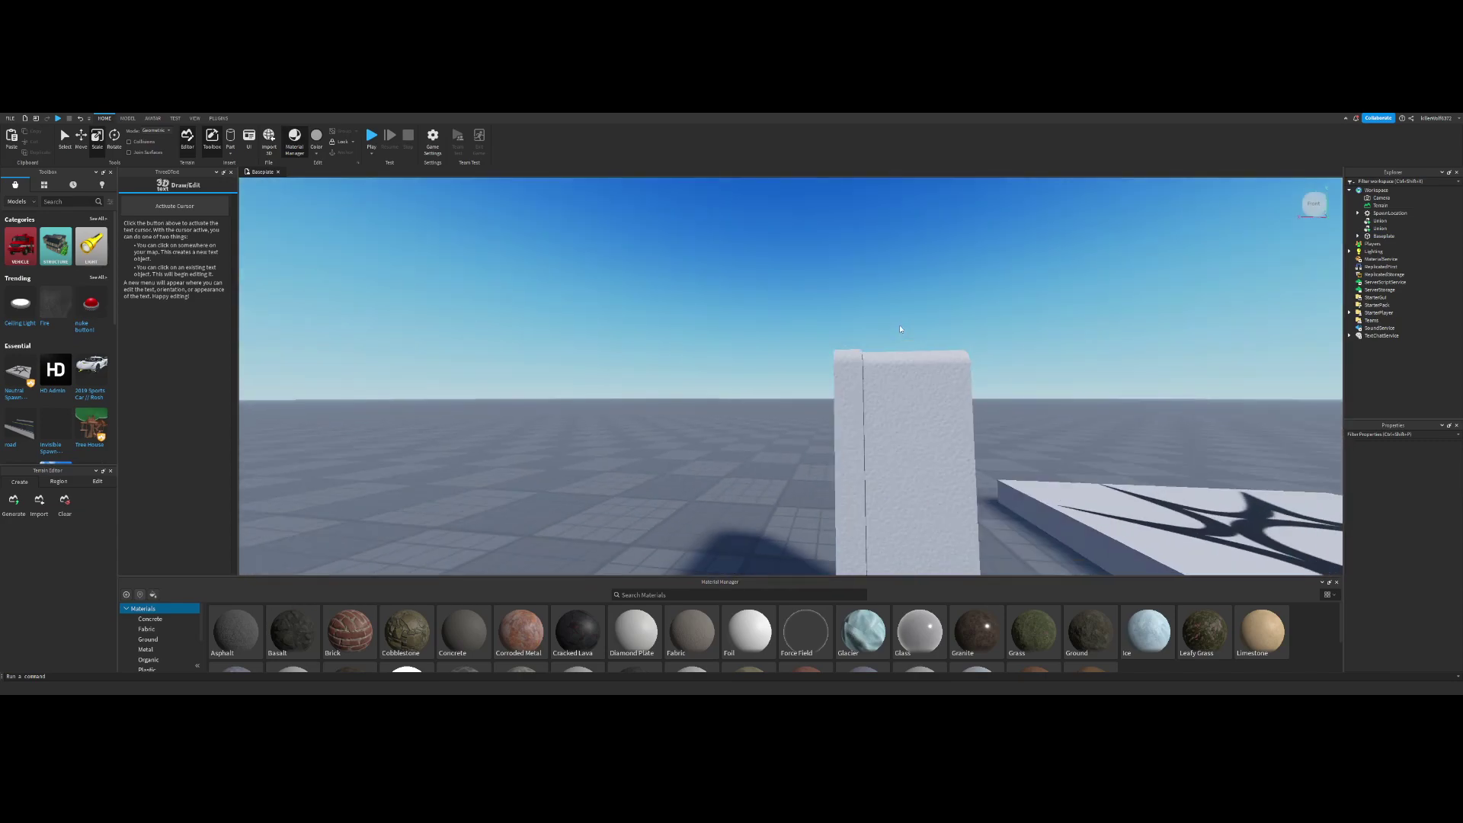
scroll(835, 369, "down", 3)
left_click(844, 307)
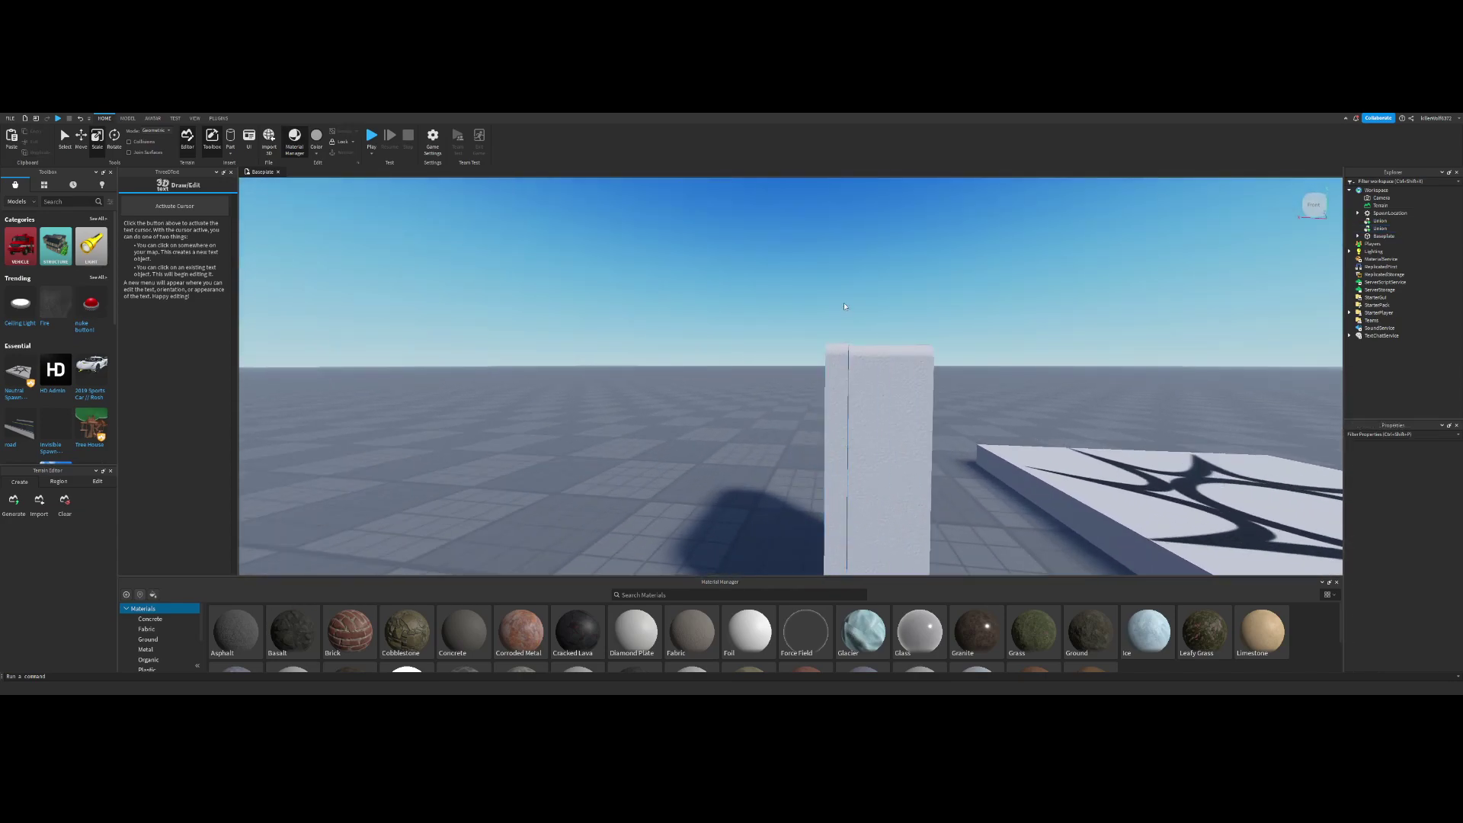
left_click(830, 373)
right_click_drag(830, 373, 830, 374)
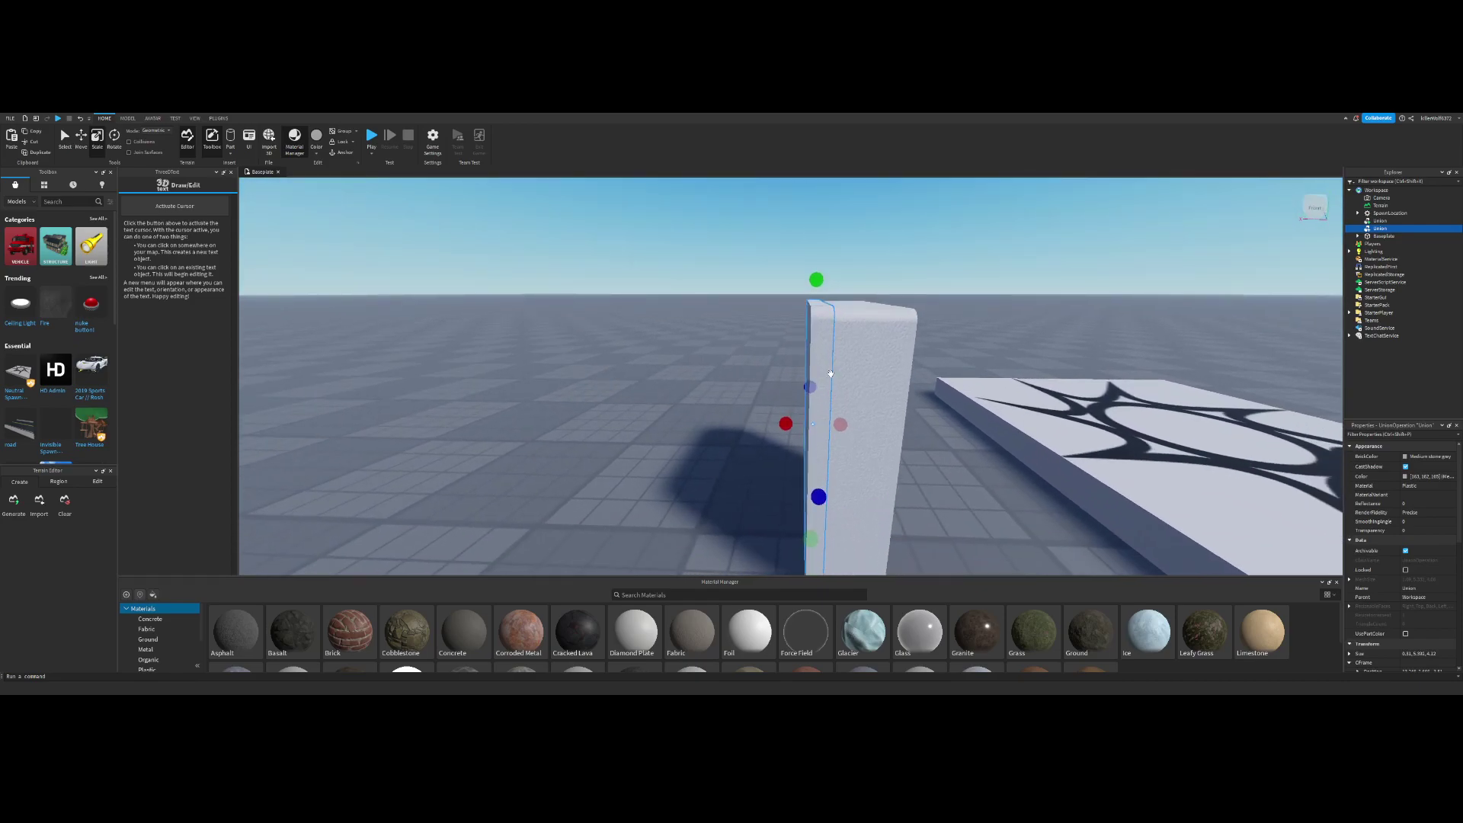
key("ctrl+d")
right_click_drag(854, 318, 854, 318)
left_click_drag(785, 324, 777, 533)
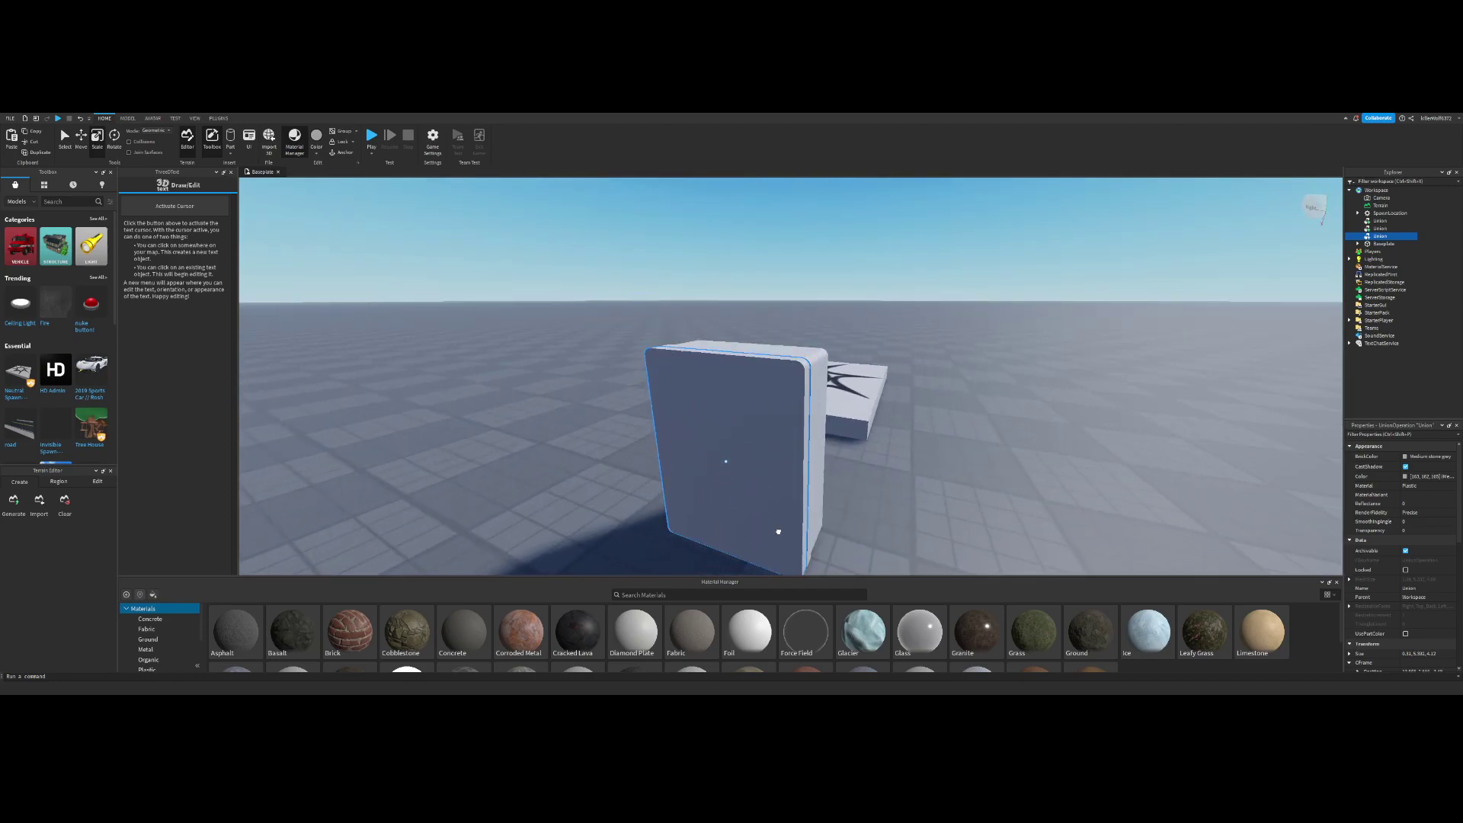
left_click_drag(779, 531, 779, 531)
Step: Select the slab and both thin panels together and rotate them about the vertical axis so the panels face the spawn platform
right_click_drag(879, 288, 747, 332)
left_click(879, 288)
left_click(748, 332)
left_click(780, 332, "ctrl")
left_click(808, 332, "ctrl")
left_click(113, 142)
left_click_drag(765, 406, 903, 255)
left_click(904, 247)
right_click_drag(905, 247, 904, 247)
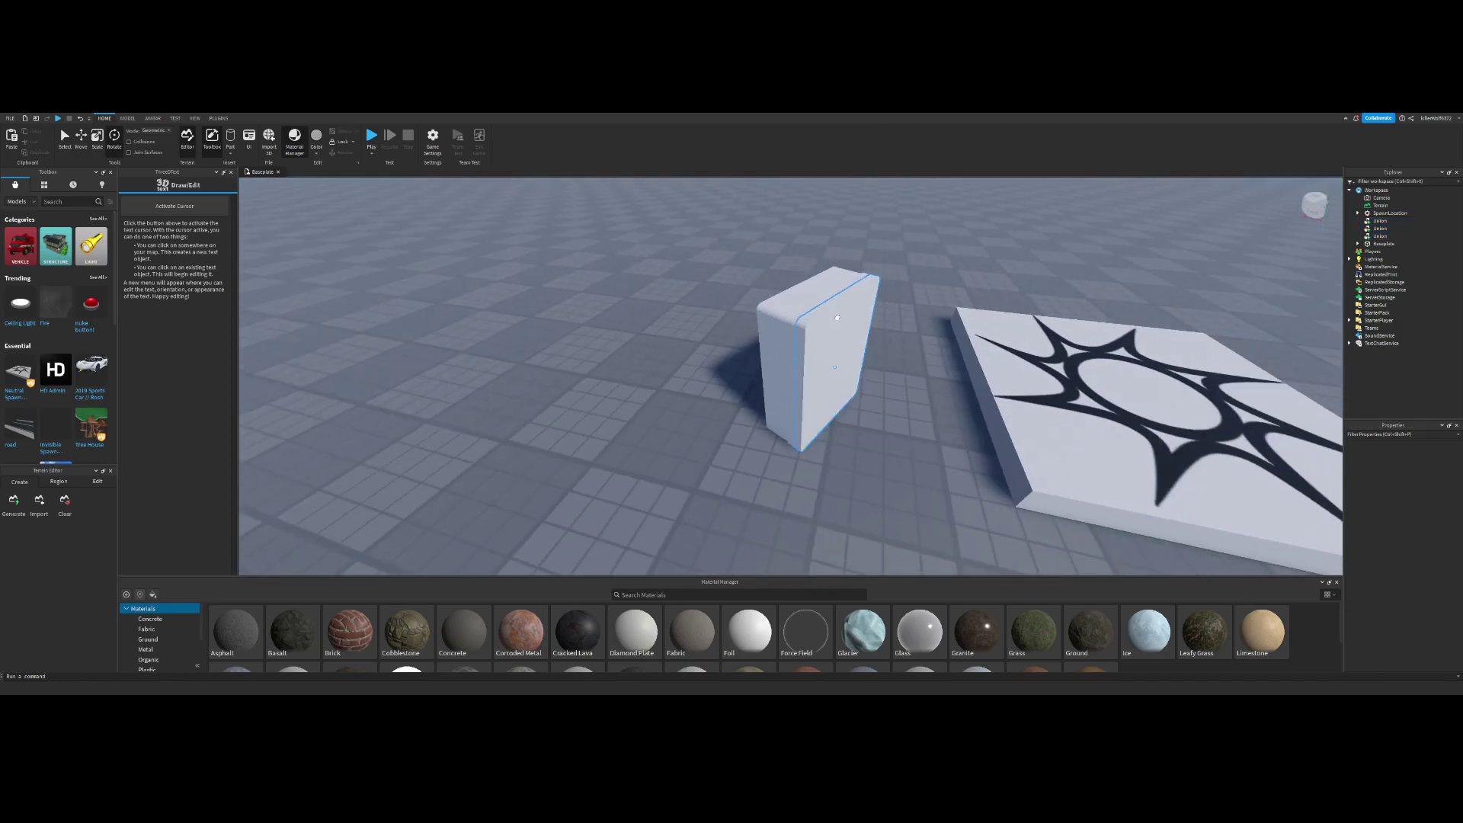
left_click(837, 318)
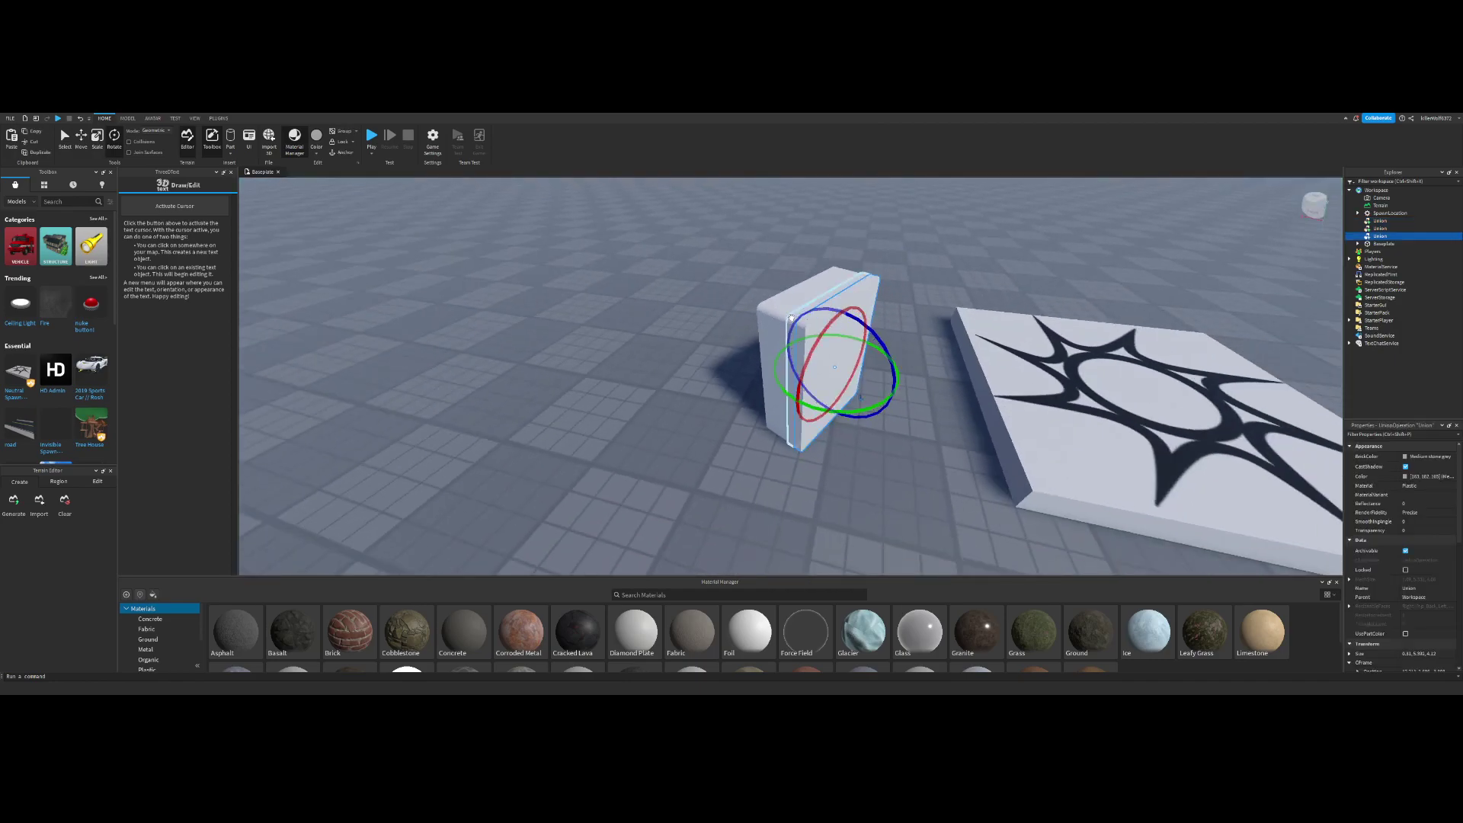
left_click(792, 318, "ctrl")
left_click(776, 329, "ctrl")
left_click_drag(791, 402, 830, 406)
Step: Examine the seams between the slab and the two thin panels from above and the side
left_click(986, 301)
right_click_drag(987, 302, 972, 308)
key("w")
left_click(882, 328)
right_click_drag(882, 328, 915, 305)
key("s")
key("w")
left_click(914, 306)
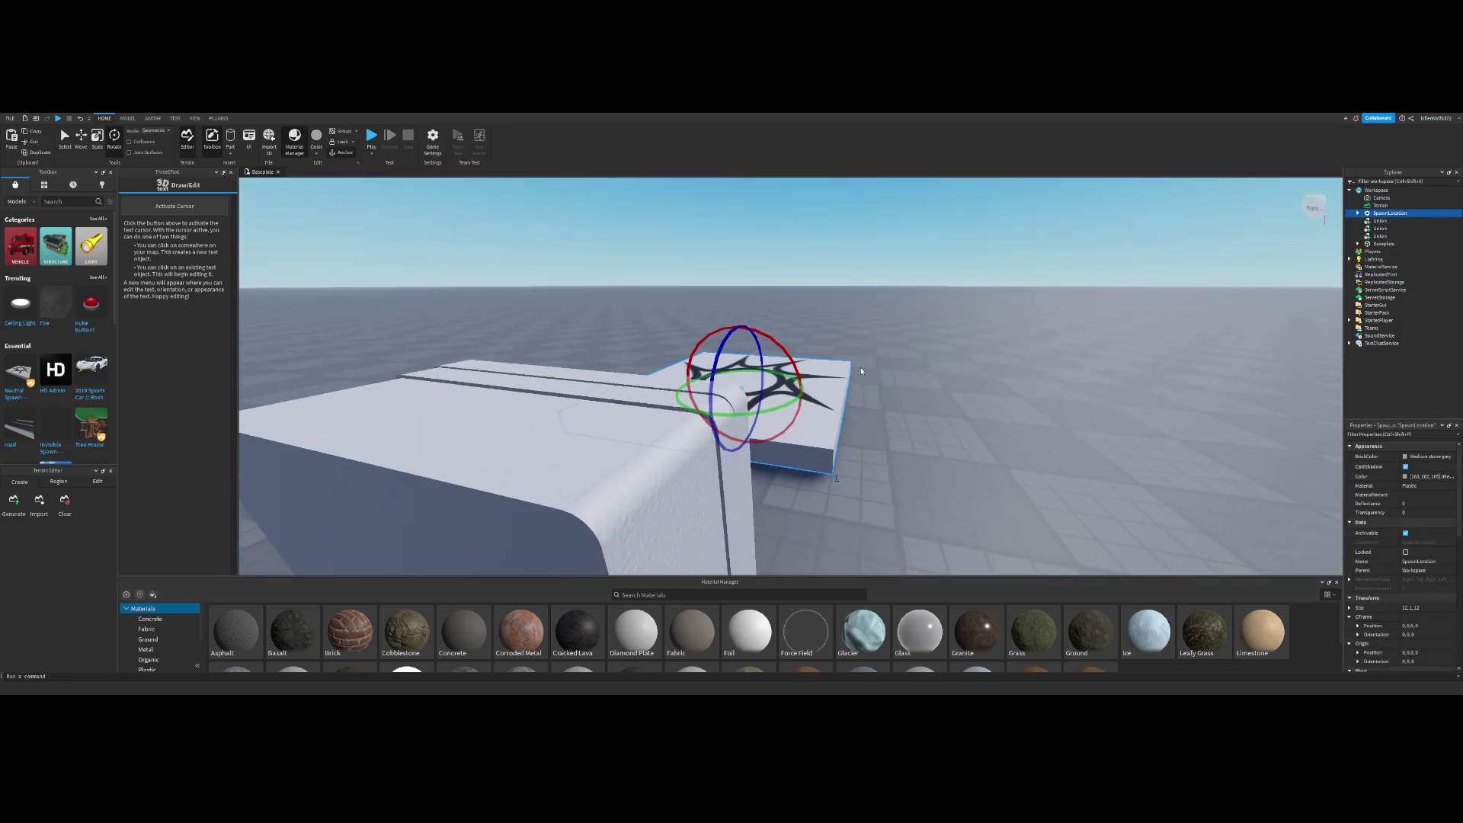
Step: Scale the outermost panel's top edge down slightly so it sits inset from the panel behind it
left_click(754, 383)
key("s")
right_click_drag(787, 359, 786, 355)
key("w")
key("w")
key("s")
left_click(97, 137)
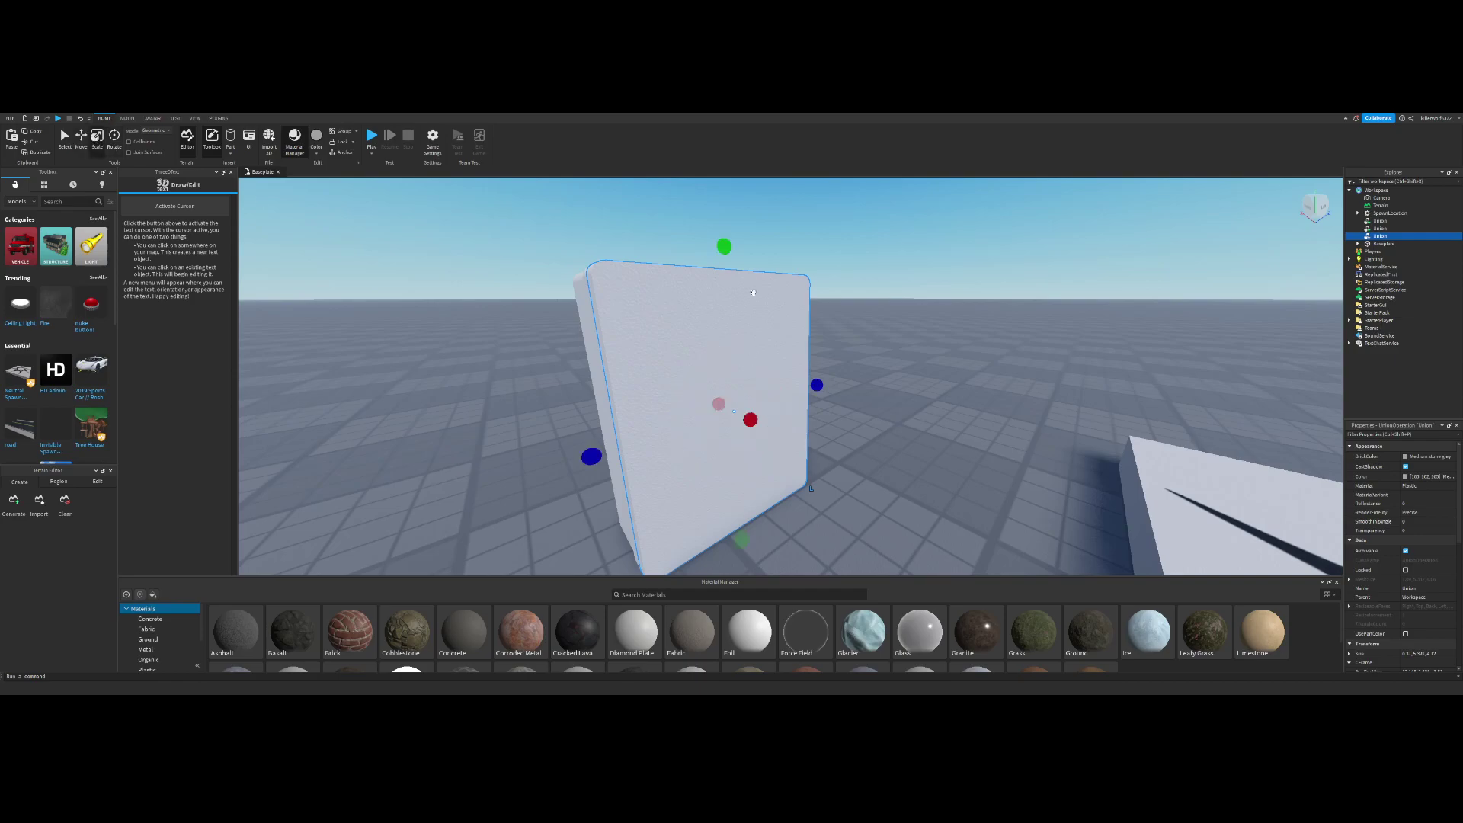
left_click_drag(735, 246, 736, 254)
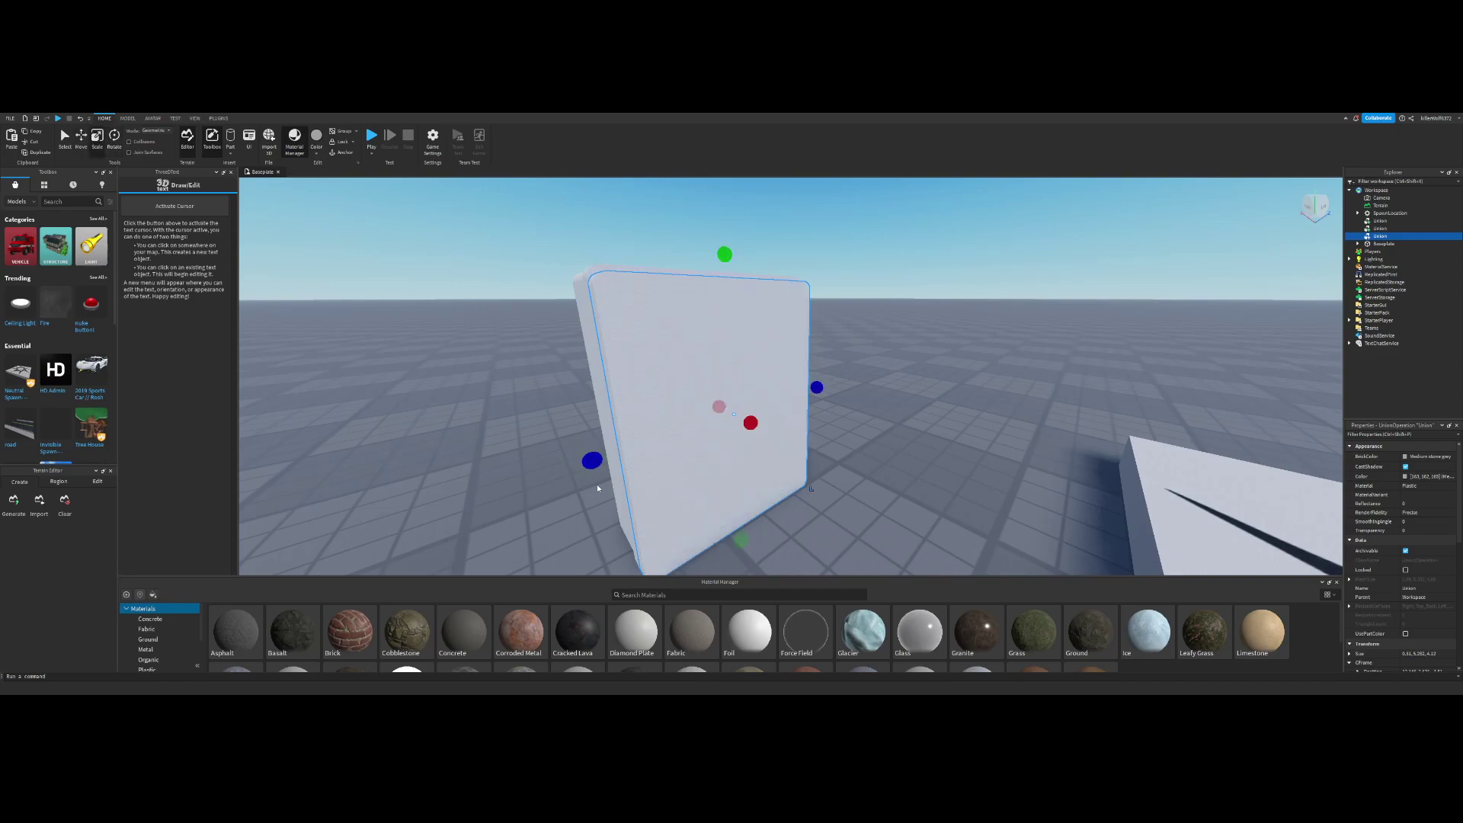
Step: Narrow the outermost panel slightly from both sides and raise its bottom edge to complete the inset border
left_click_drag(592, 460, 599, 464)
key("s")
right_click_drag(791, 365, 791, 366)
key("d")
key("w")
left_click_drag(908, 441, 901, 441)
right_click_drag(902, 442, 902, 442)
key("a")
key("q")
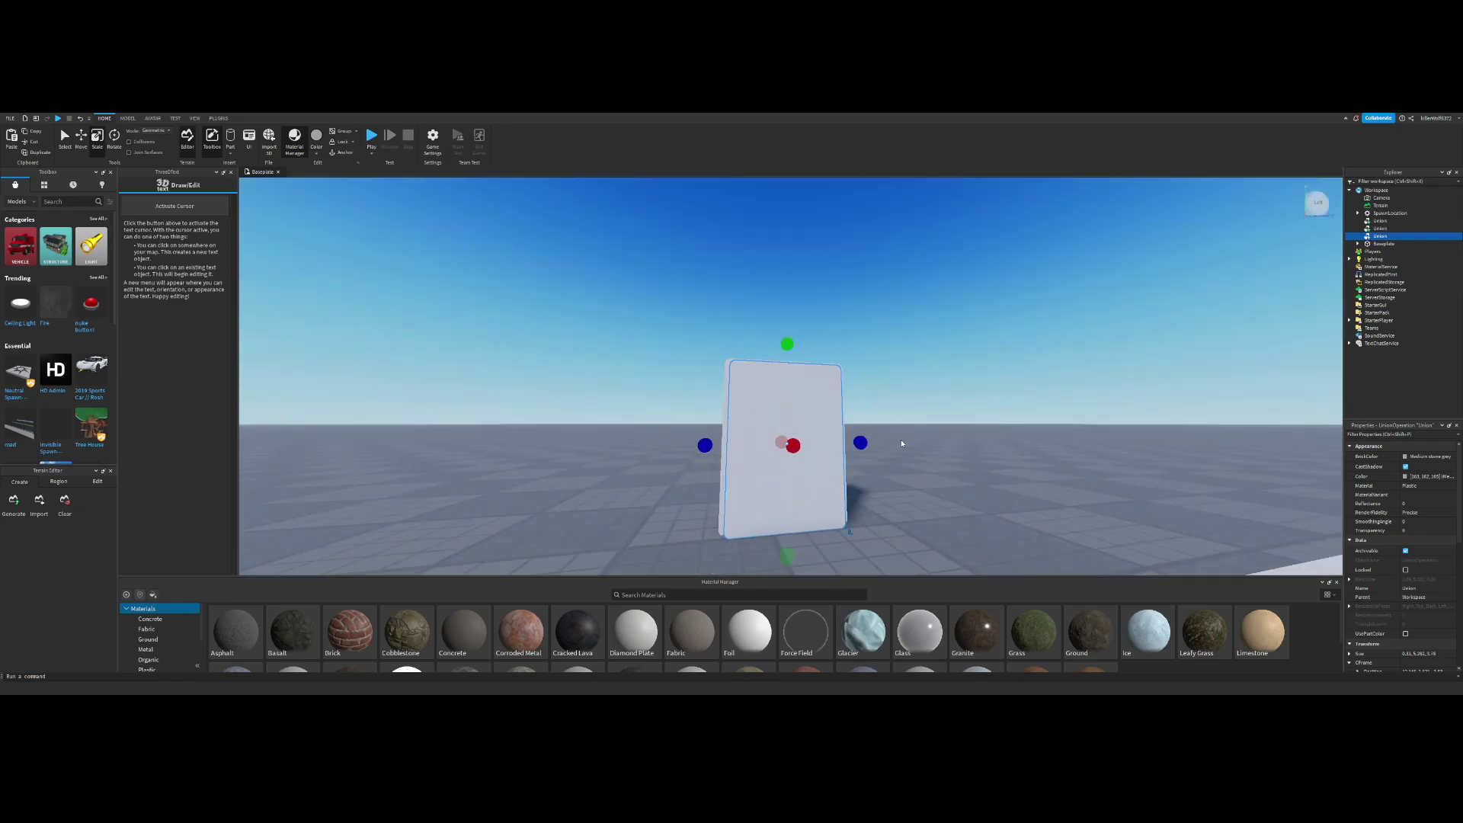
left_click_drag(793, 562, 794, 551)
Step: Thicken the inset panel outward toward the spawn platform until it forms a deep block
left_click(961, 414)
key("a")
right_click_drag(961, 414, 960, 409)
key("w")
left_click(836, 416)
left_click_drag(840, 417, 886, 417)
left_click(958, 369)
key("s")
right_click_drag(958, 369, 959, 369)
key("w")
key("w")
Step: Rotate the thickened block to give it a slight tilt relative to the upright slab
left_click(820, 389)
left_click(114, 136)
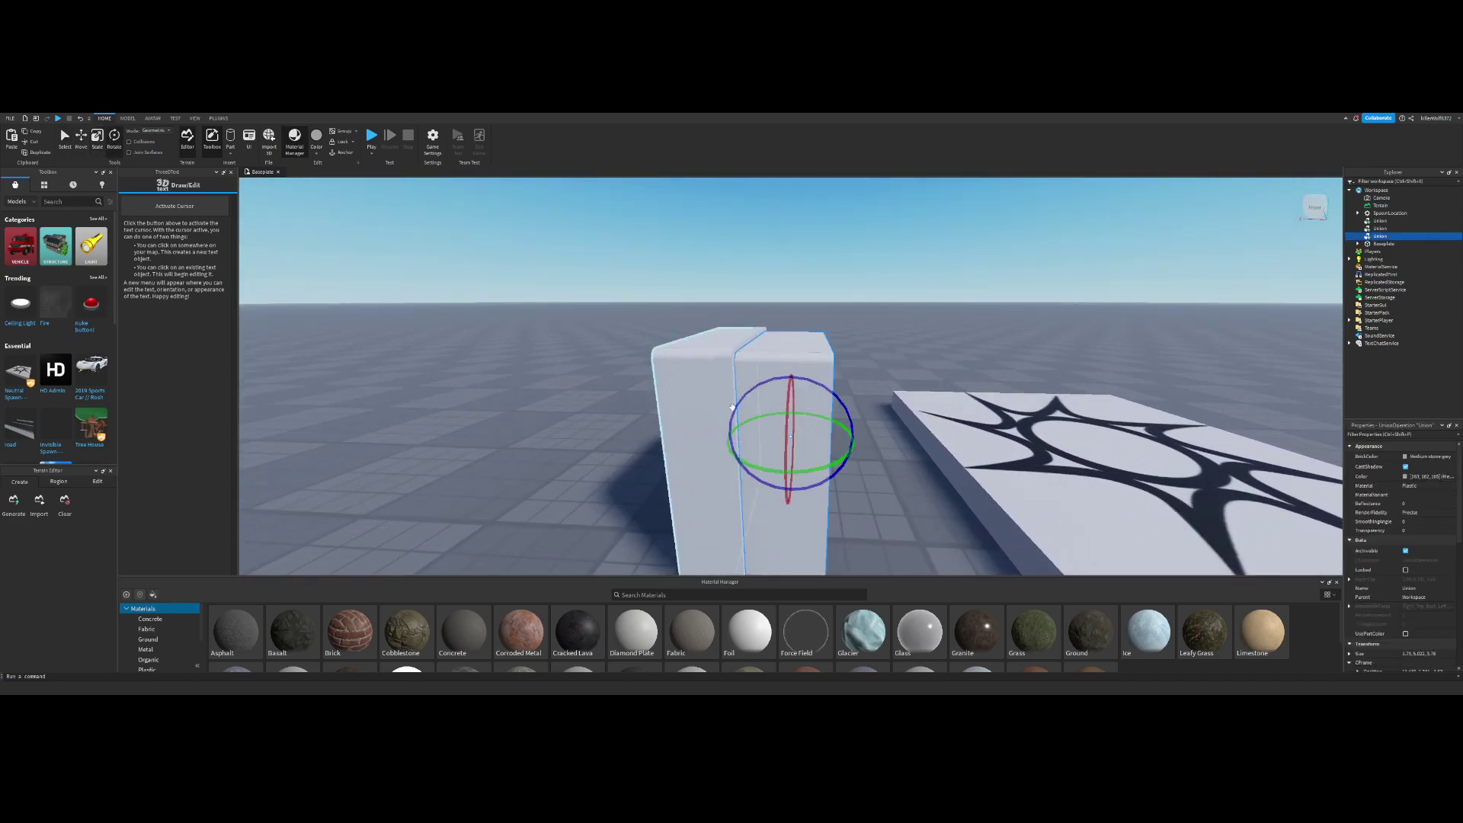
left_click_drag(750, 392, 808, 396)
left_click(80, 140)
left_click(113, 139)
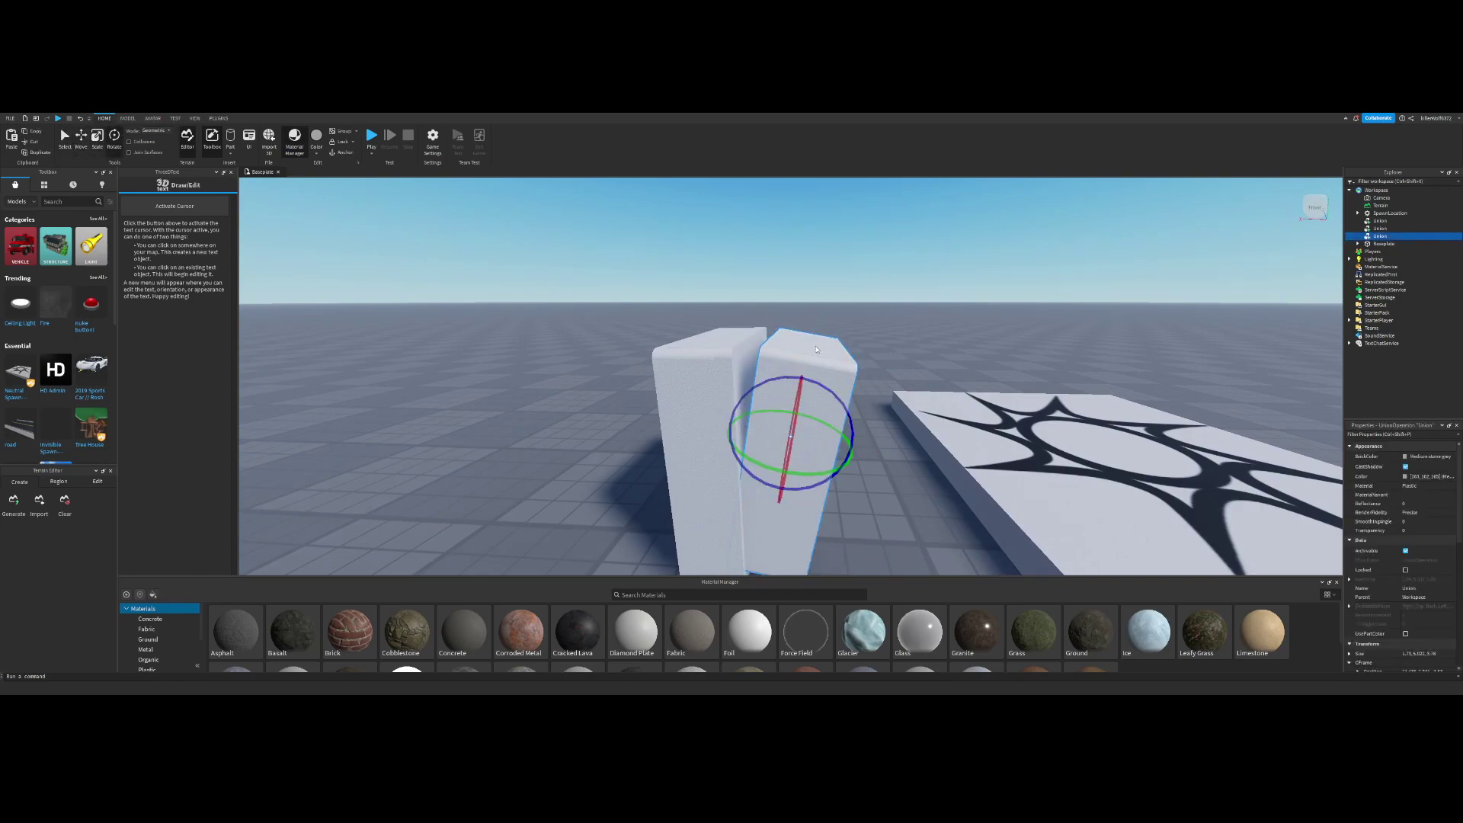
left_click(755, 389)
left_click(774, 368)
left_click_drag(771, 378, 763, 379)
Step: Move the tilted block toward the slab so it overlaps the panel behind it and closes the gap
left_click(81, 137)
left_click_drag(817, 442, 794, 443)
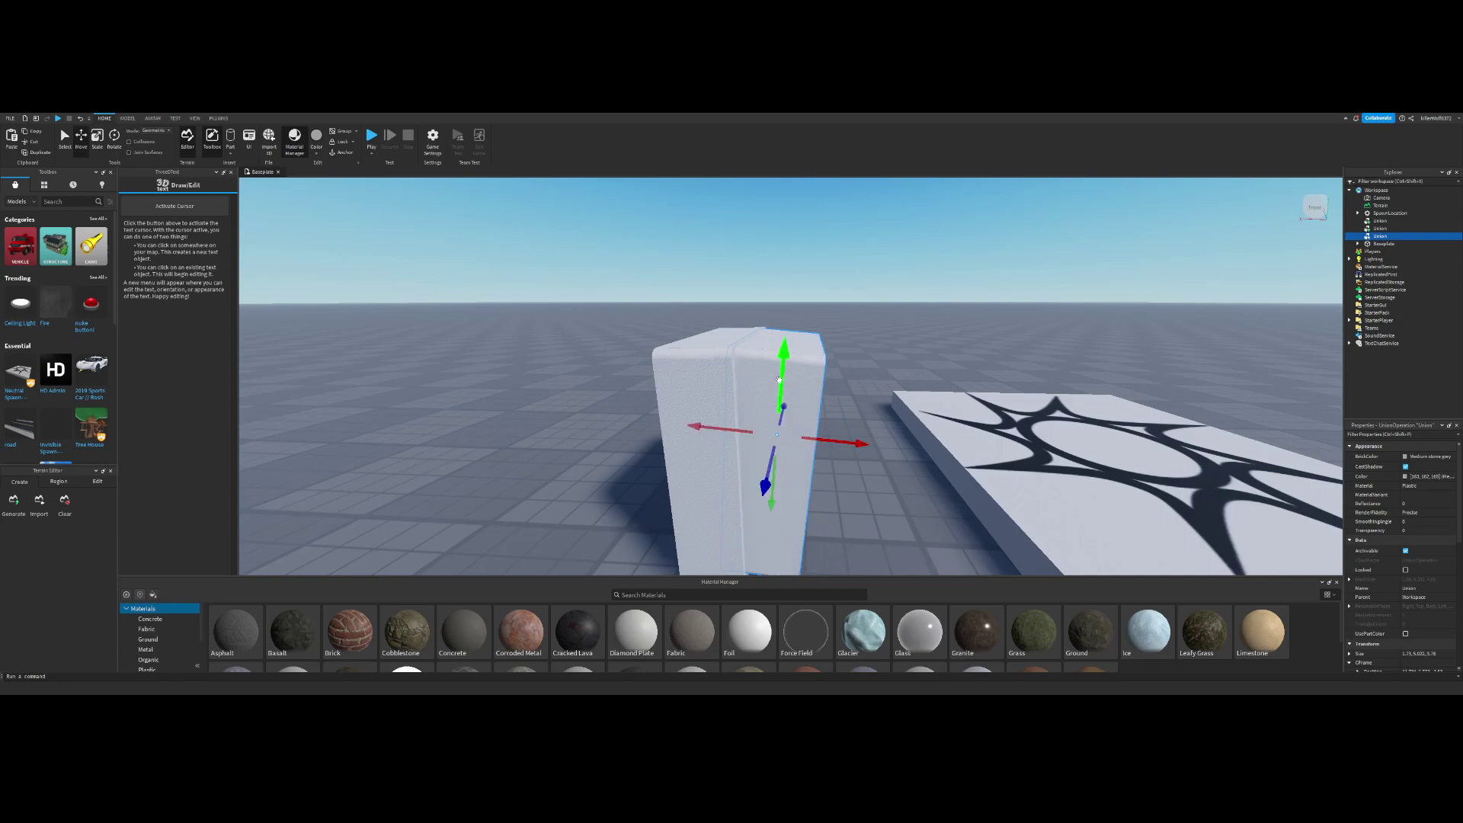
left_click(822, 293)
scroll(821, 293, "down", 4)
right_click_drag(822, 294, 823, 305)
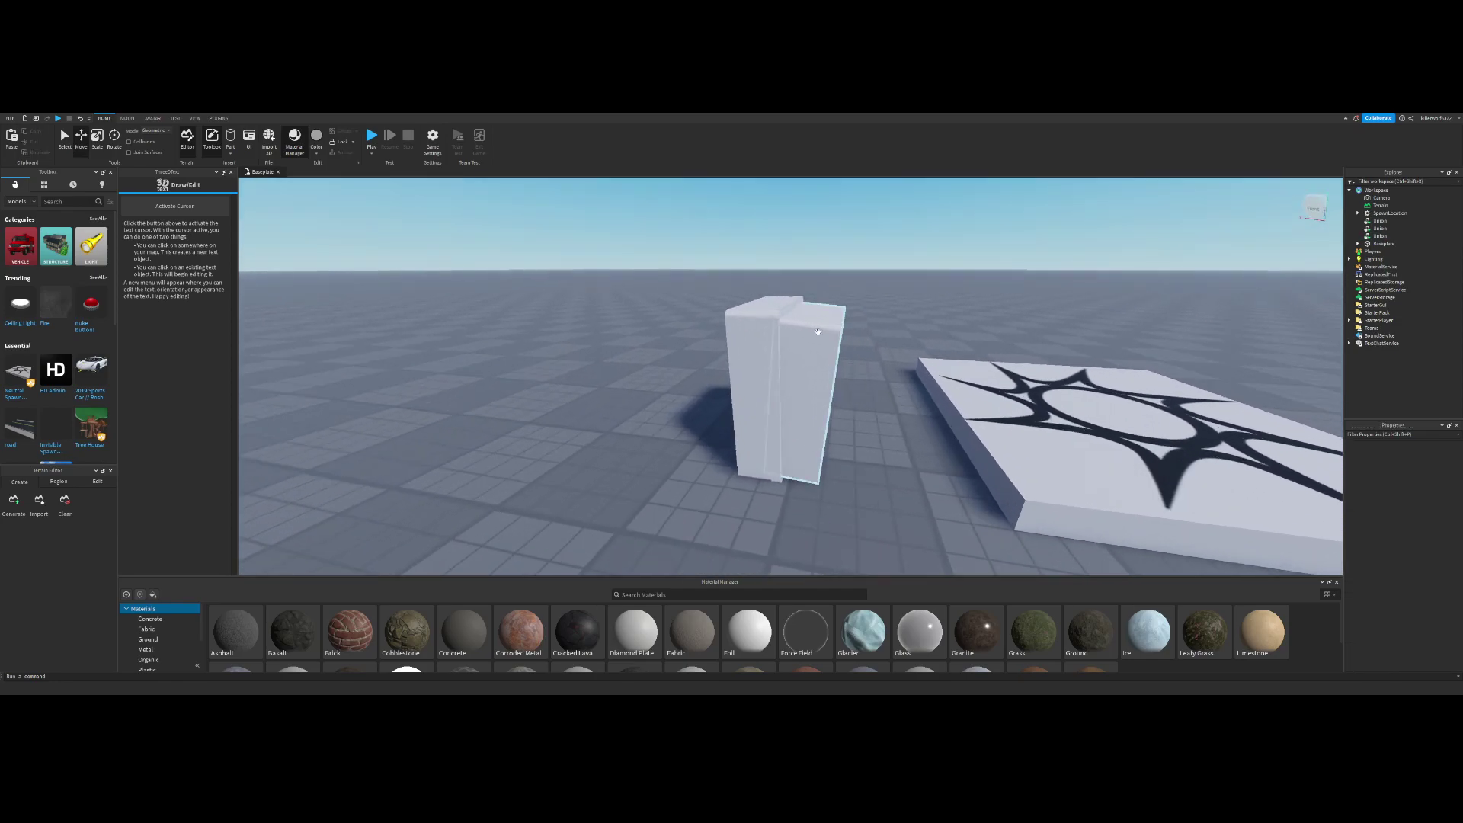
Step: Extend the tilted block's outer face slightly toward the spawn platform to increase its depth
scroll(811, 366, "up", 3)
left_click(811, 366)
right_click_drag(837, 393, 839, 378)
left_click(903, 336)
scroll(903, 336, "down", 3)
right_click_drag(903, 336, 903, 352)
scroll(903, 336, "up", 3)
scroll(903, 336, "down", 3)
left_click(799, 345)
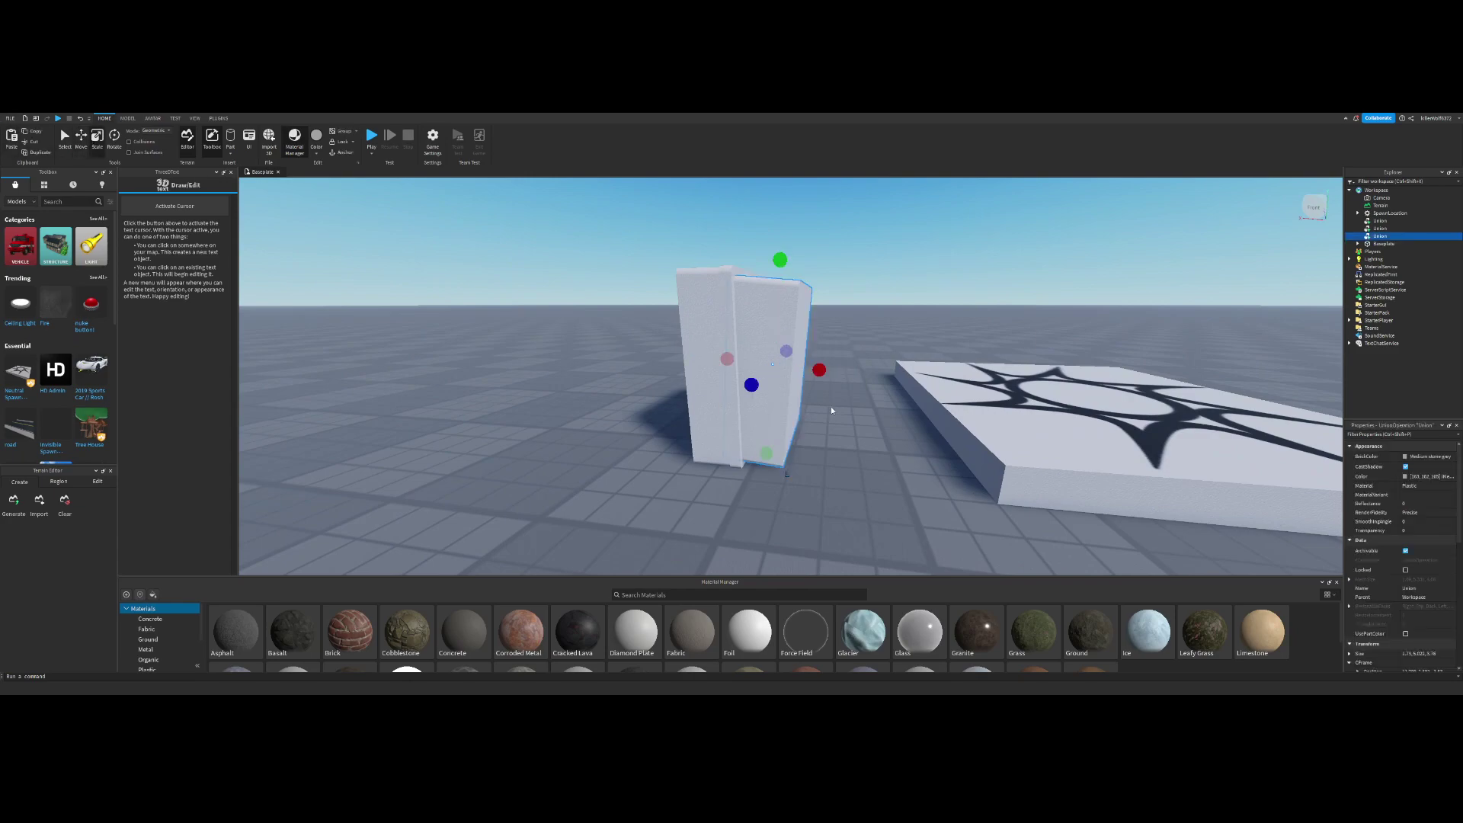
left_click_drag(820, 375, 831, 373)
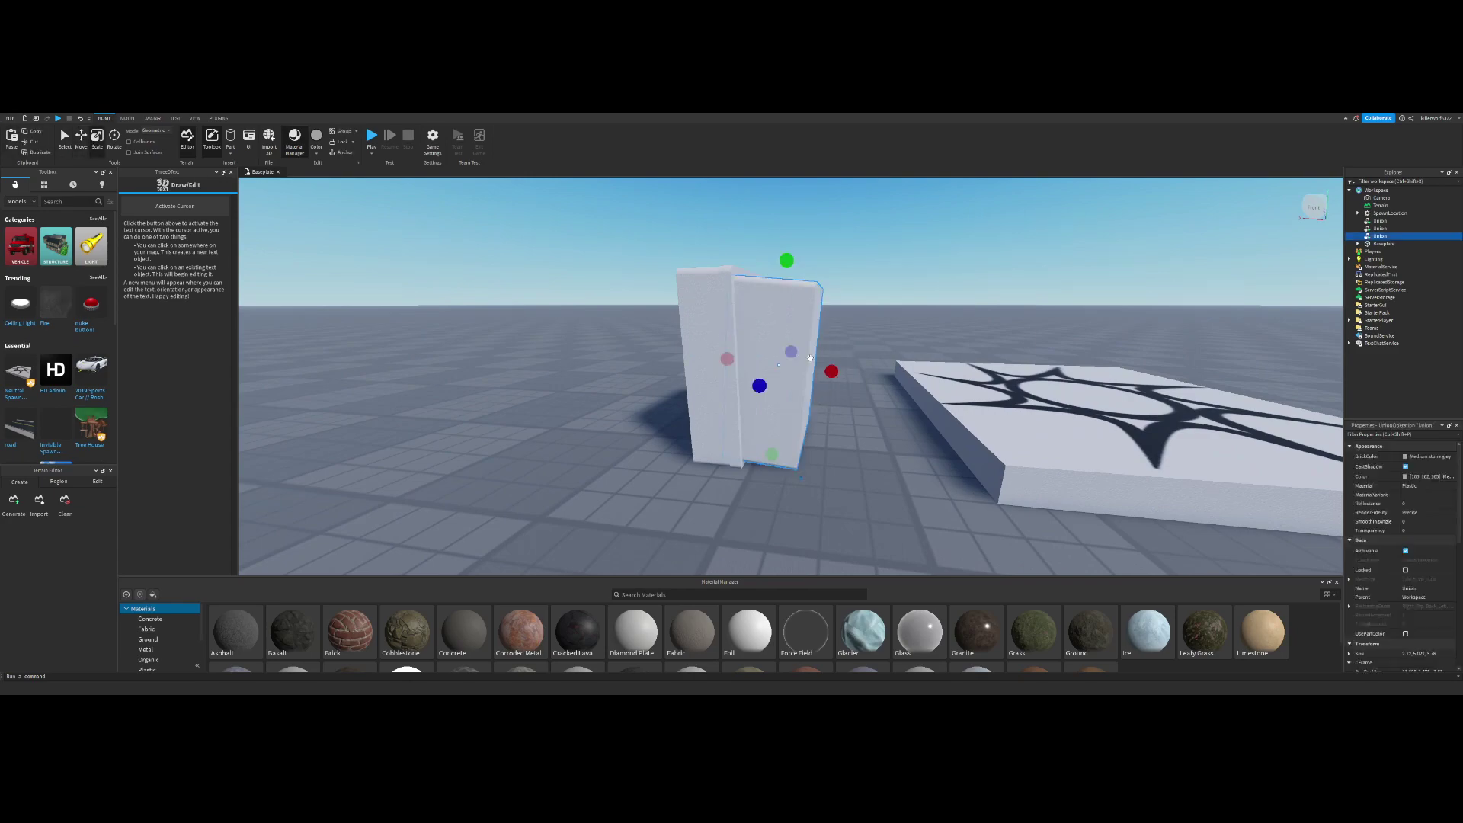
Step: Duplicate the tilted block, rotate the copy to a different tilt, and lower it into the original so they overlap
key("ctrl+d")
left_click(114, 138)
right_click_drag(774, 332, 774, 313)
scroll(774, 333, "down", 3)
left_click_drag(772, 371, 801, 365)
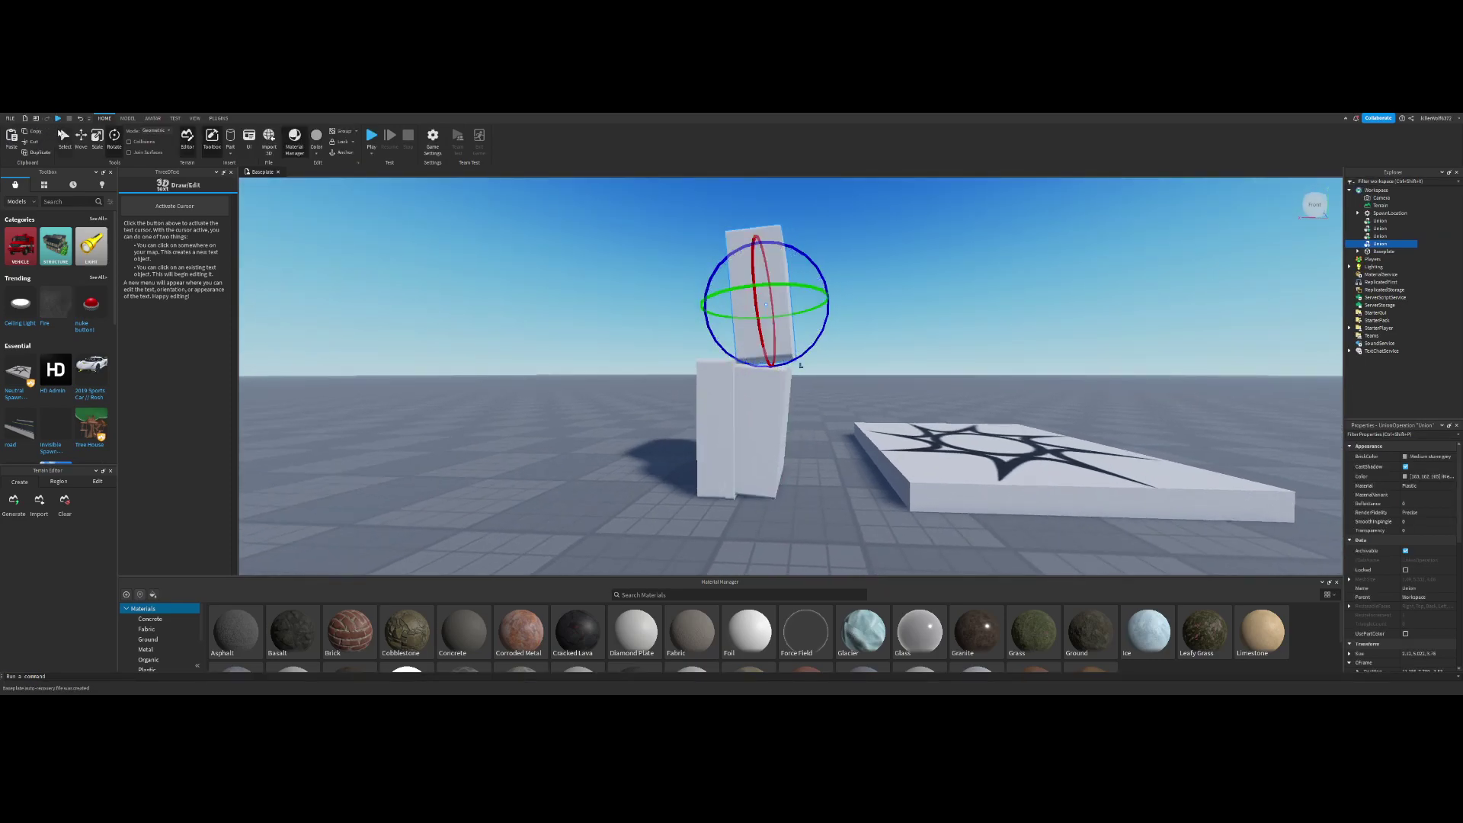
left_click(81, 137)
left_click_drag(764, 230, 772, 336)
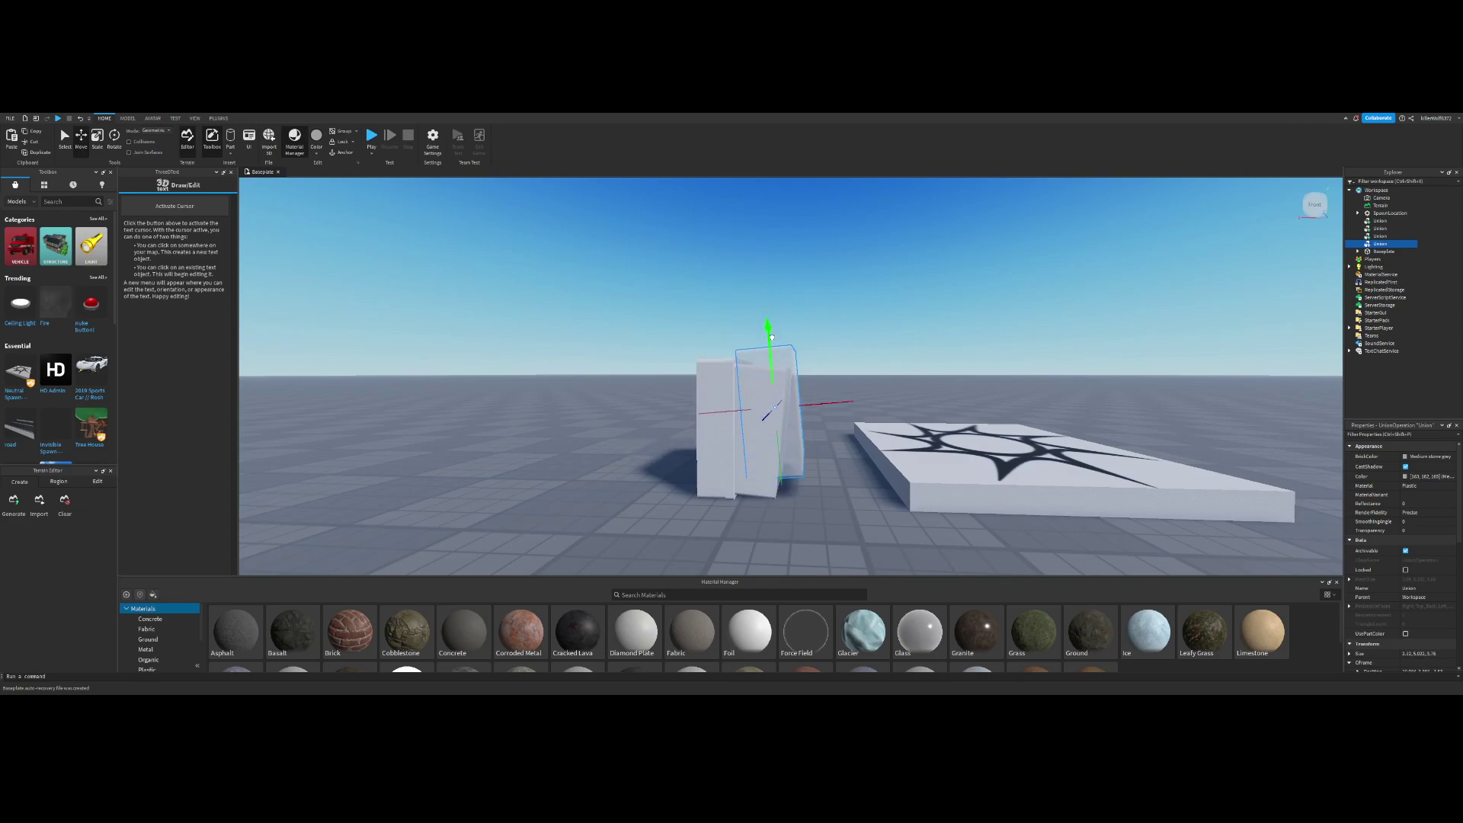
left_click_drag(824, 419, 822, 419)
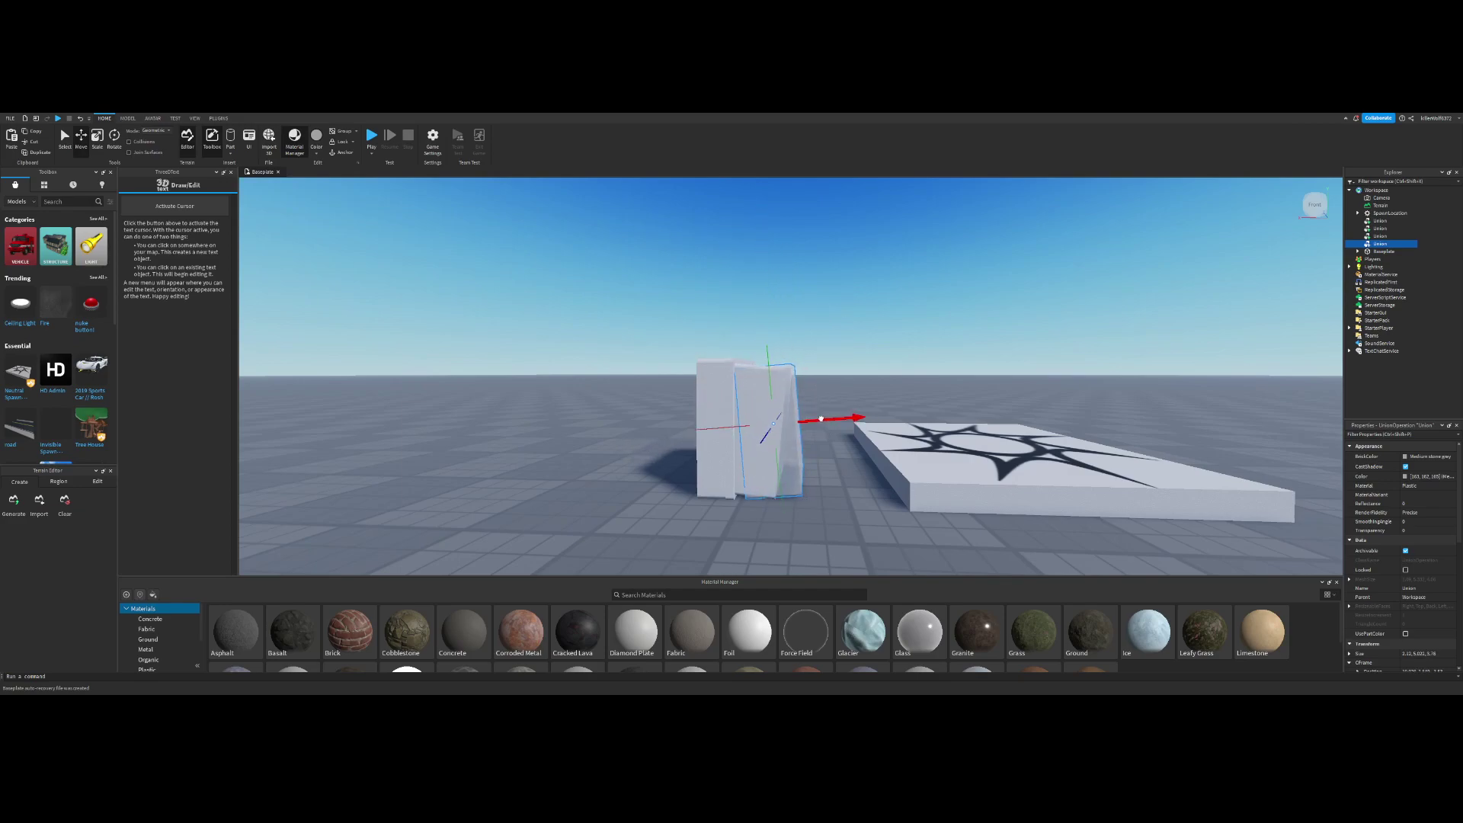
Step: Nudge the overlapping copy slightly toward the slab so it sits closer within the original block
left_click(872, 347)
right_click_drag(873, 347, 873, 346)
key("s")
key("w")
key("w")
key("s")
key("w")
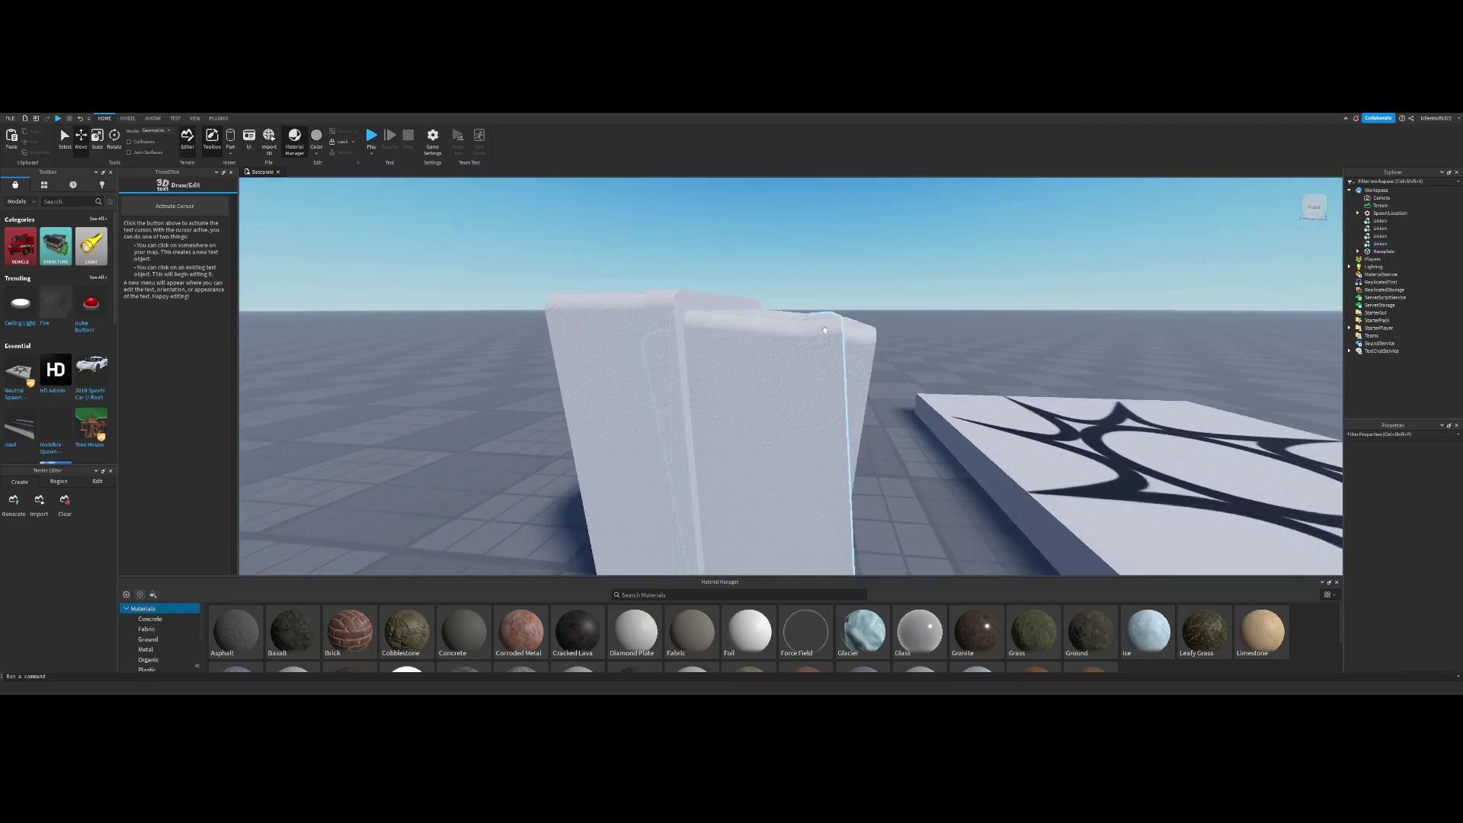
left_click(826, 330)
scroll(826, 330, "down", 3)
scroll(841, 415, "up", 3)
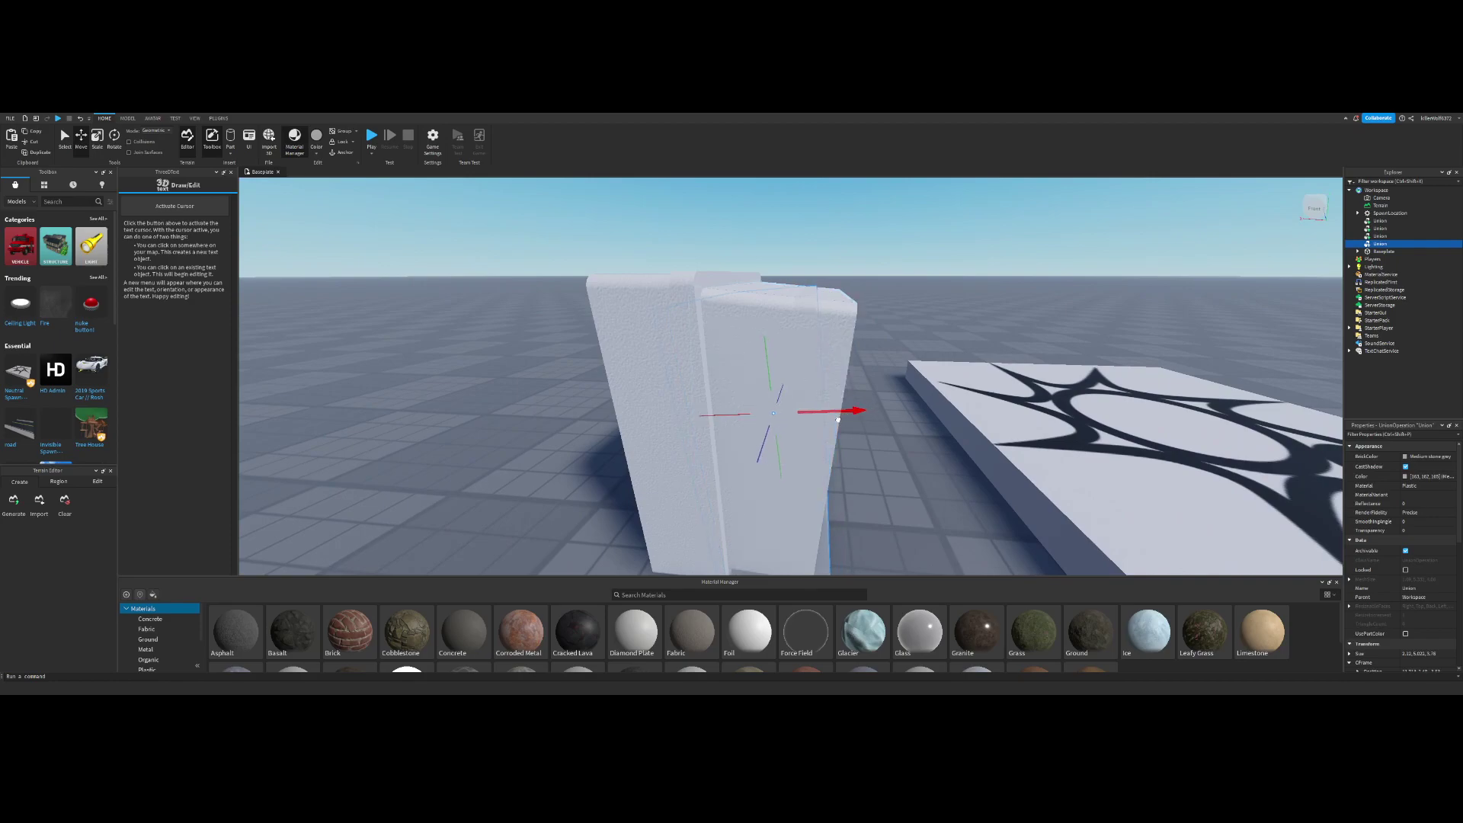
left_click_drag(838, 419, 837, 420)
Step: Adjust the copied block's height from its top edge to line up with the original block's top
right_click_drag(807, 360, 807, 361)
key("s")
key("w")
key("s")
key("w")
left_click_drag(818, 371, 820, 362)
key("s")
right_click_drag(819, 363, 820, 362)
key("w")
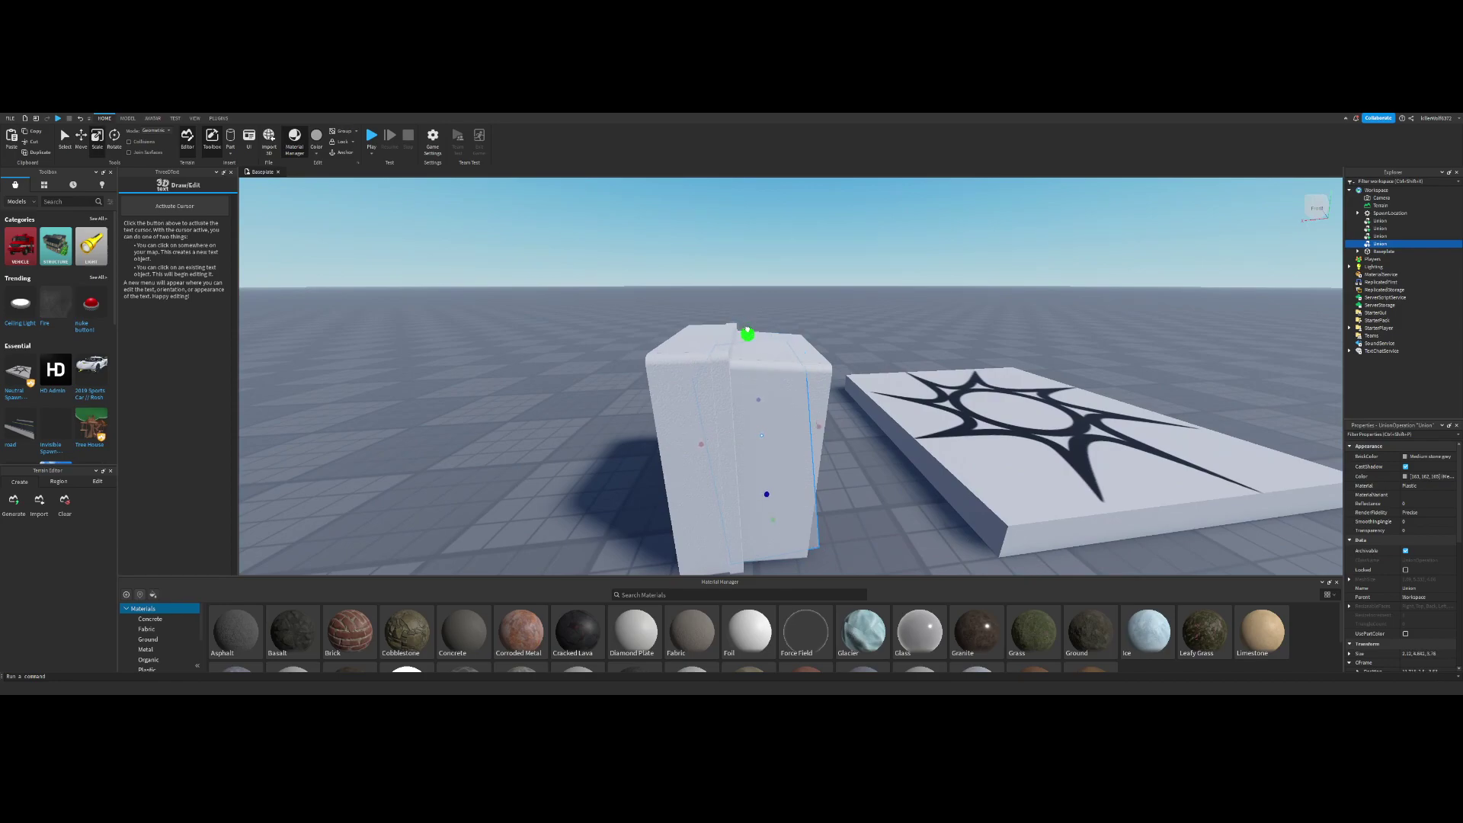
Step: Adjust the bottom edges of the two overlapping blocks so they line up underneath
right_click_drag(884, 293, 902, 272)
left_click(903, 276)
key("s")
key("w")
key("s")
left_click(750, 438)
left_click(764, 451)
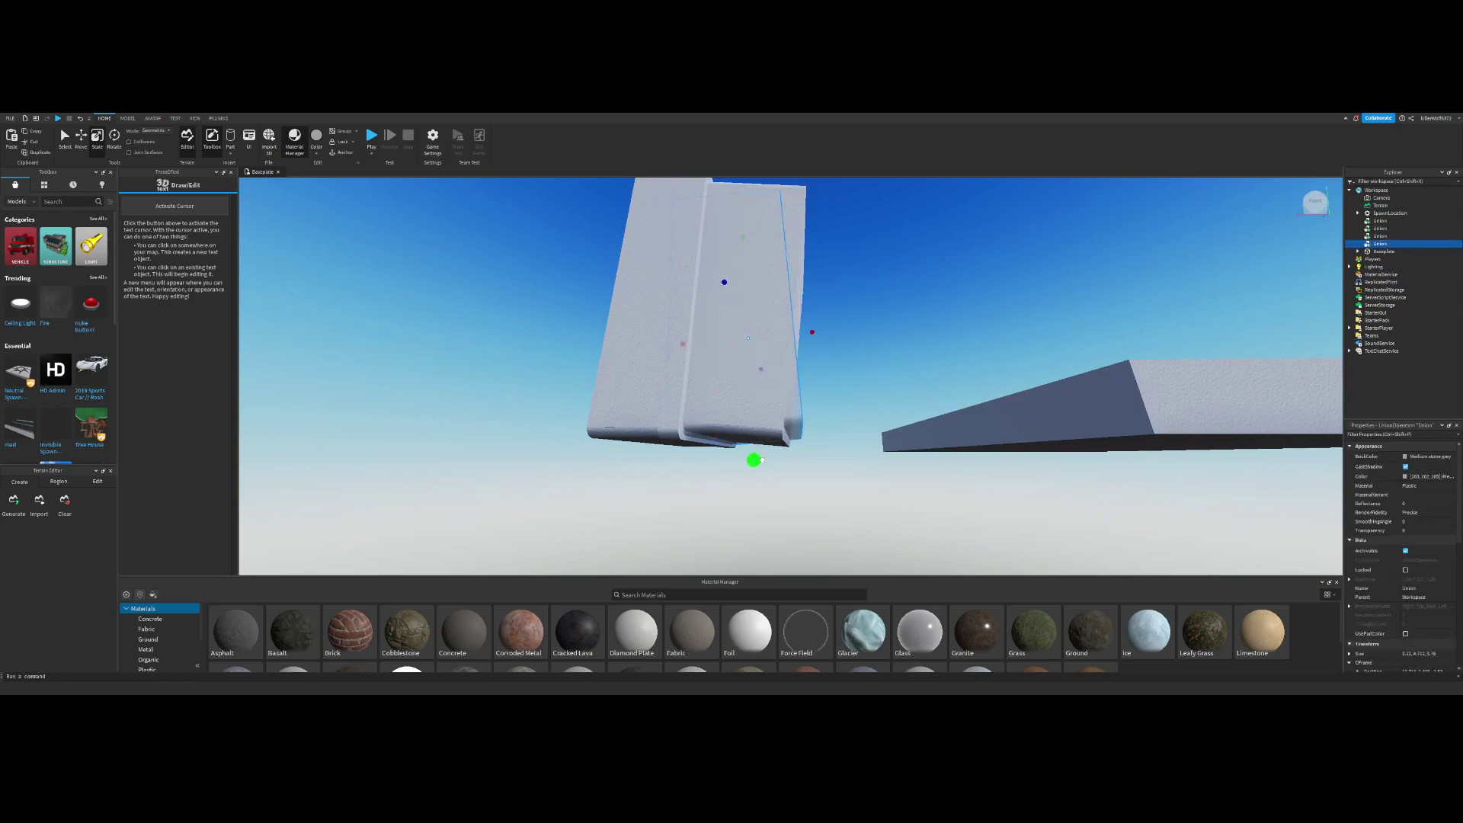
left_click(775, 429)
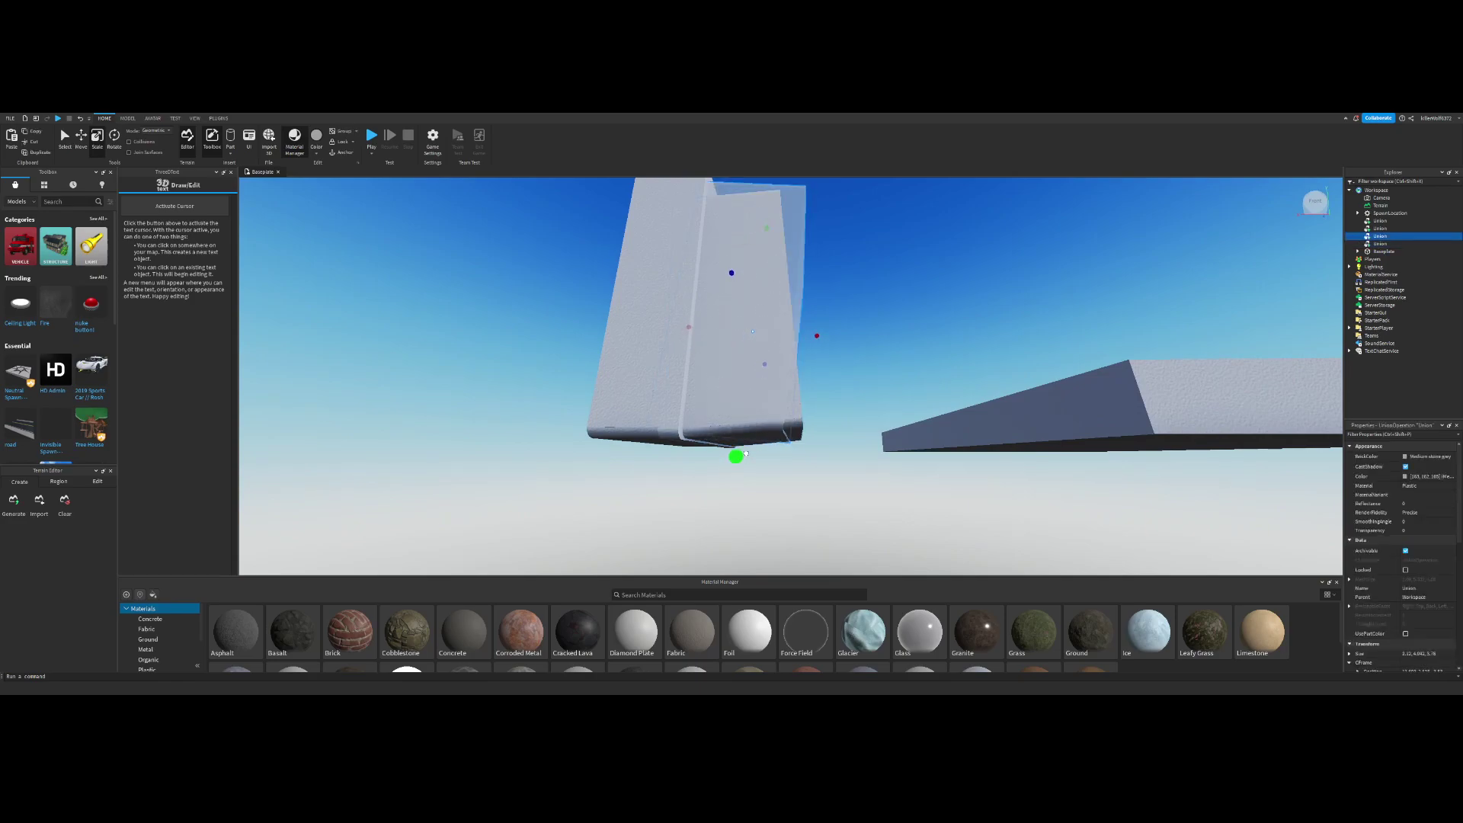
Step: Duplicate the deep tilted block again and rotate the new copy to a slightly different angle
left_click(923, 330)
key("s")
right_click_drag(923, 330, 924, 332)
key("w")
key("s")
key("w")
key("s")
left_click(828, 332)
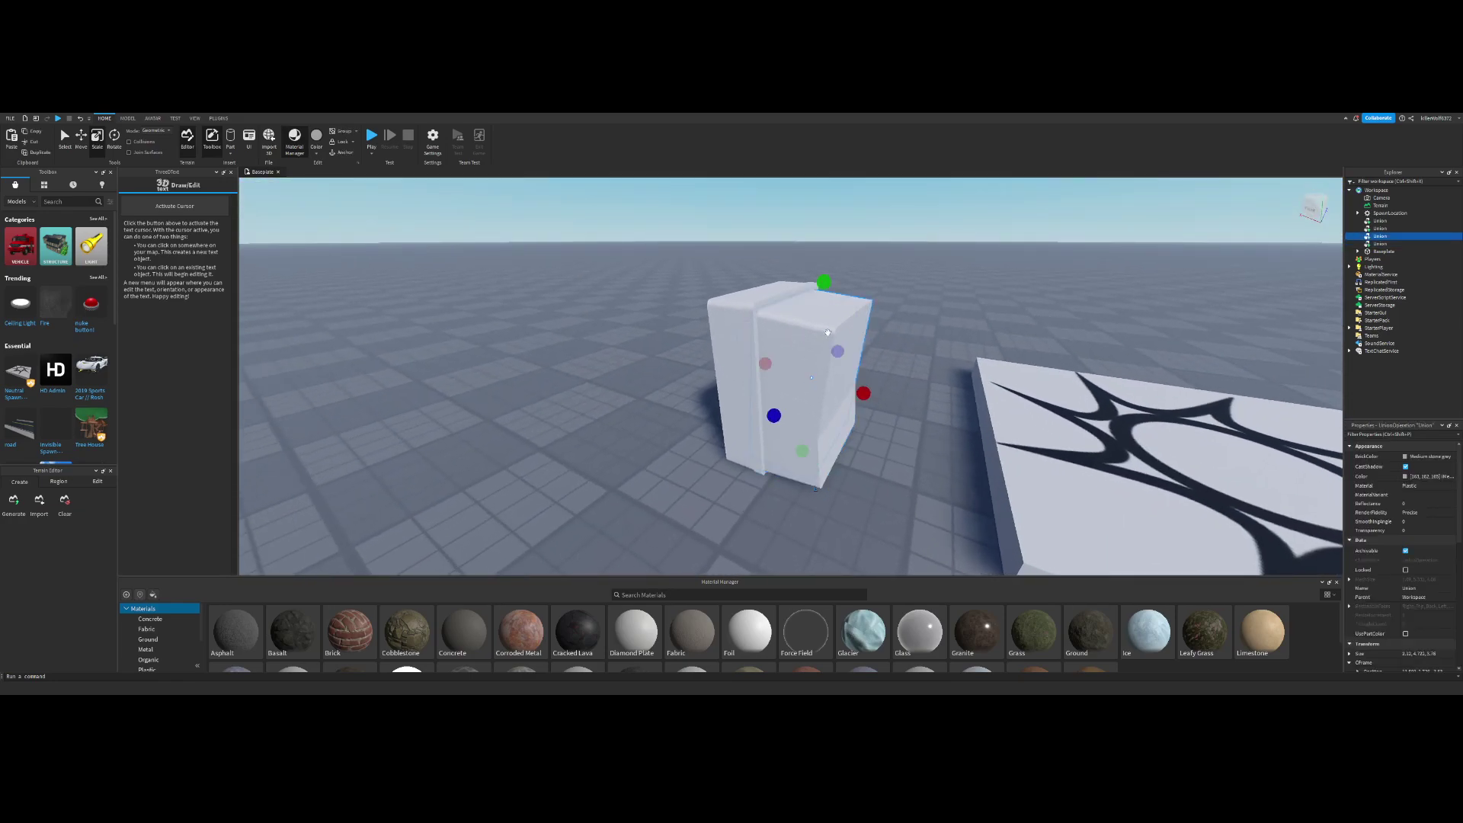
key("ctrl+d")
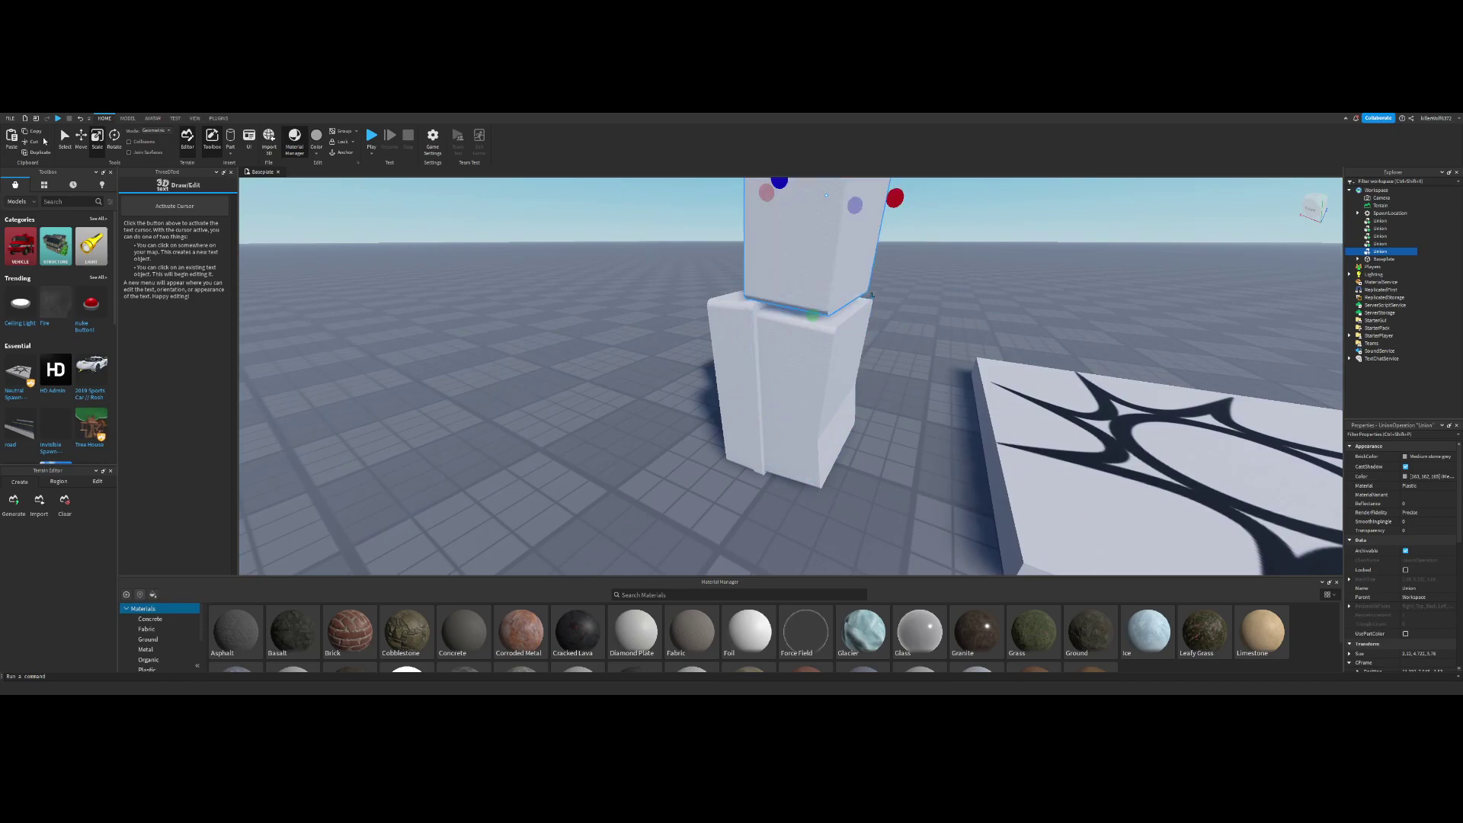
left_click(113, 138)
scroll(683, 308, "down", 5)
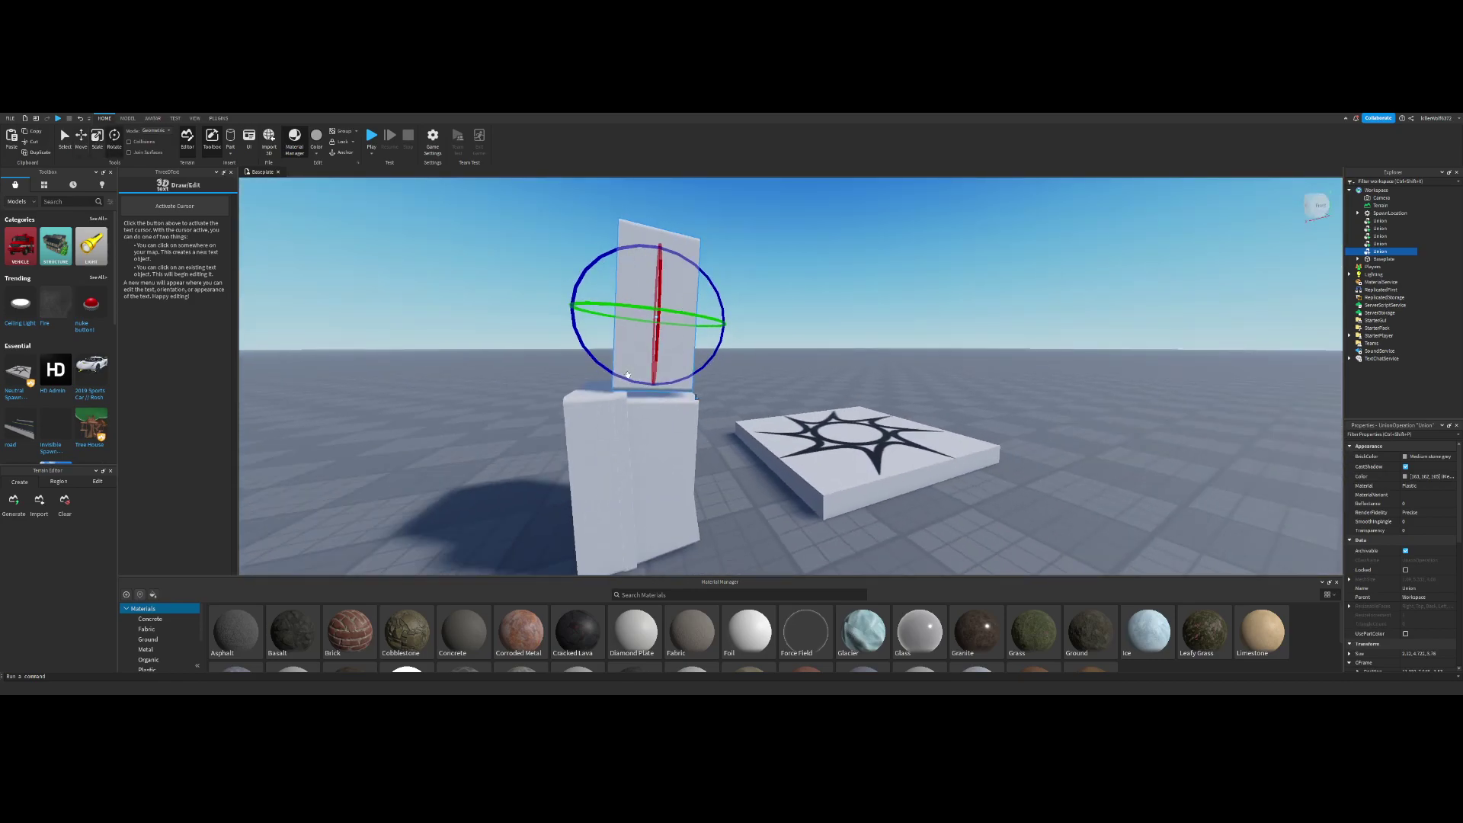
left_click_drag(627, 375, 632, 385)
Step: Lower the newly rotated copy into the other two blocks and fine-tune its height so its base lines up with them
left_click(79, 139)
left_click_drag(652, 253, 690, 406)
left_click(694, 397)
key("ctrl+z")
left_click_drag(644, 265, 737, 442)
left_click(761, 340)
right_click_drag(761, 340, 699, 311)
key("w")
left_click(700, 348)
left_click_drag(690, 394, 685, 401)
left_click(843, 334)
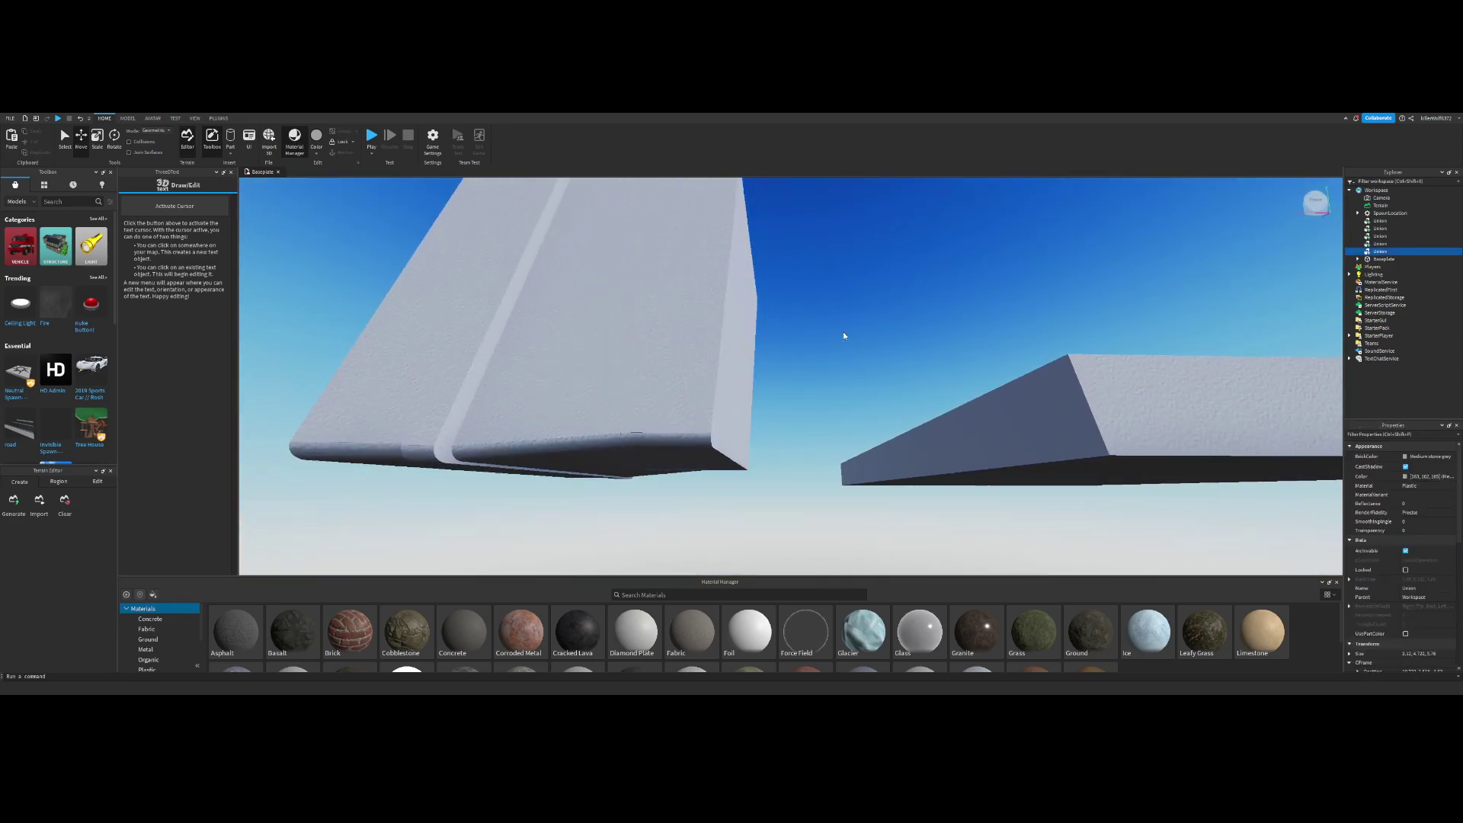
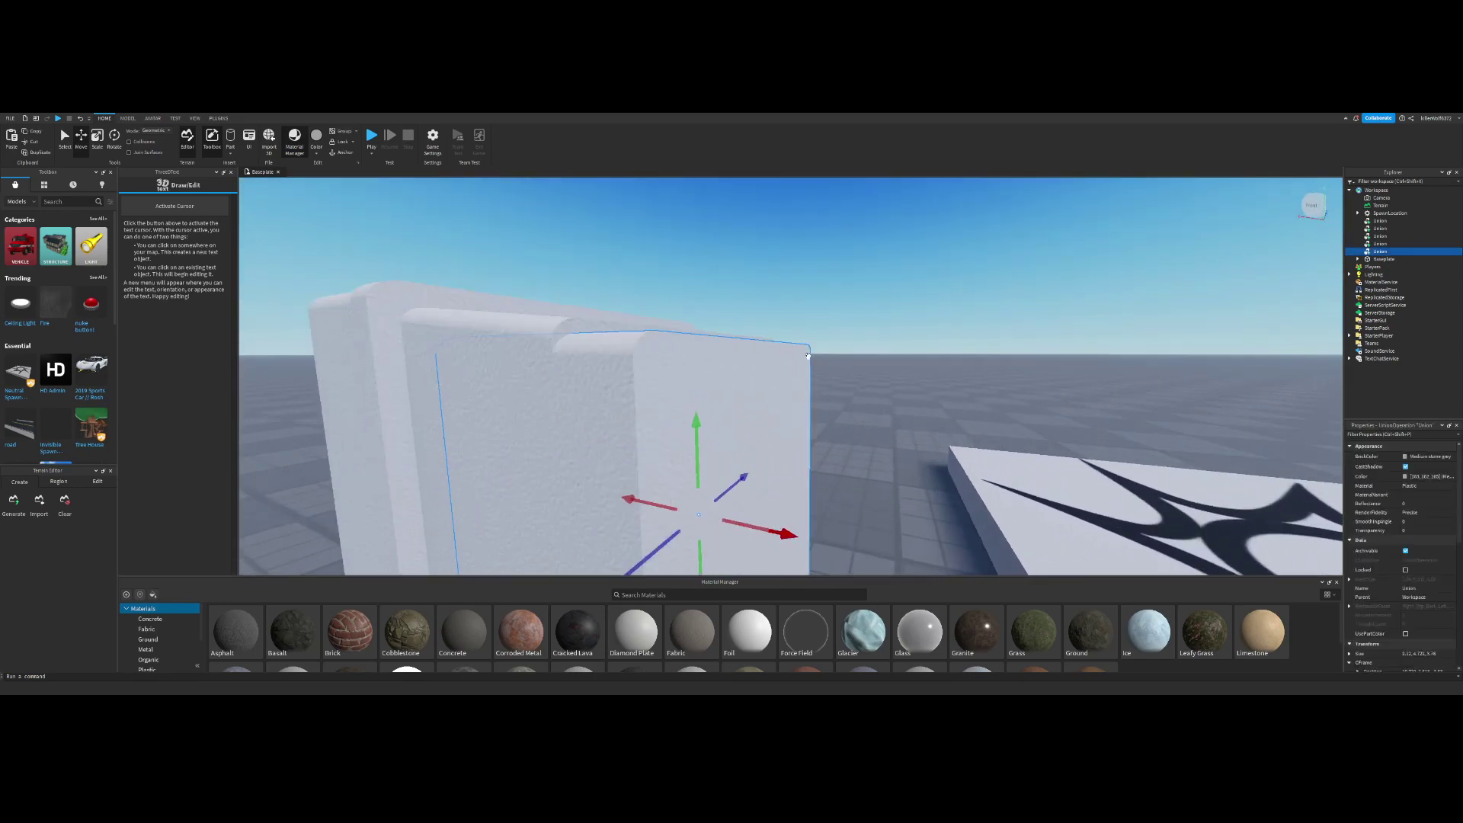
Step: Raise the top edge of the third block slightly to bring it level with the neighbouring block tops
left_click(97, 137)
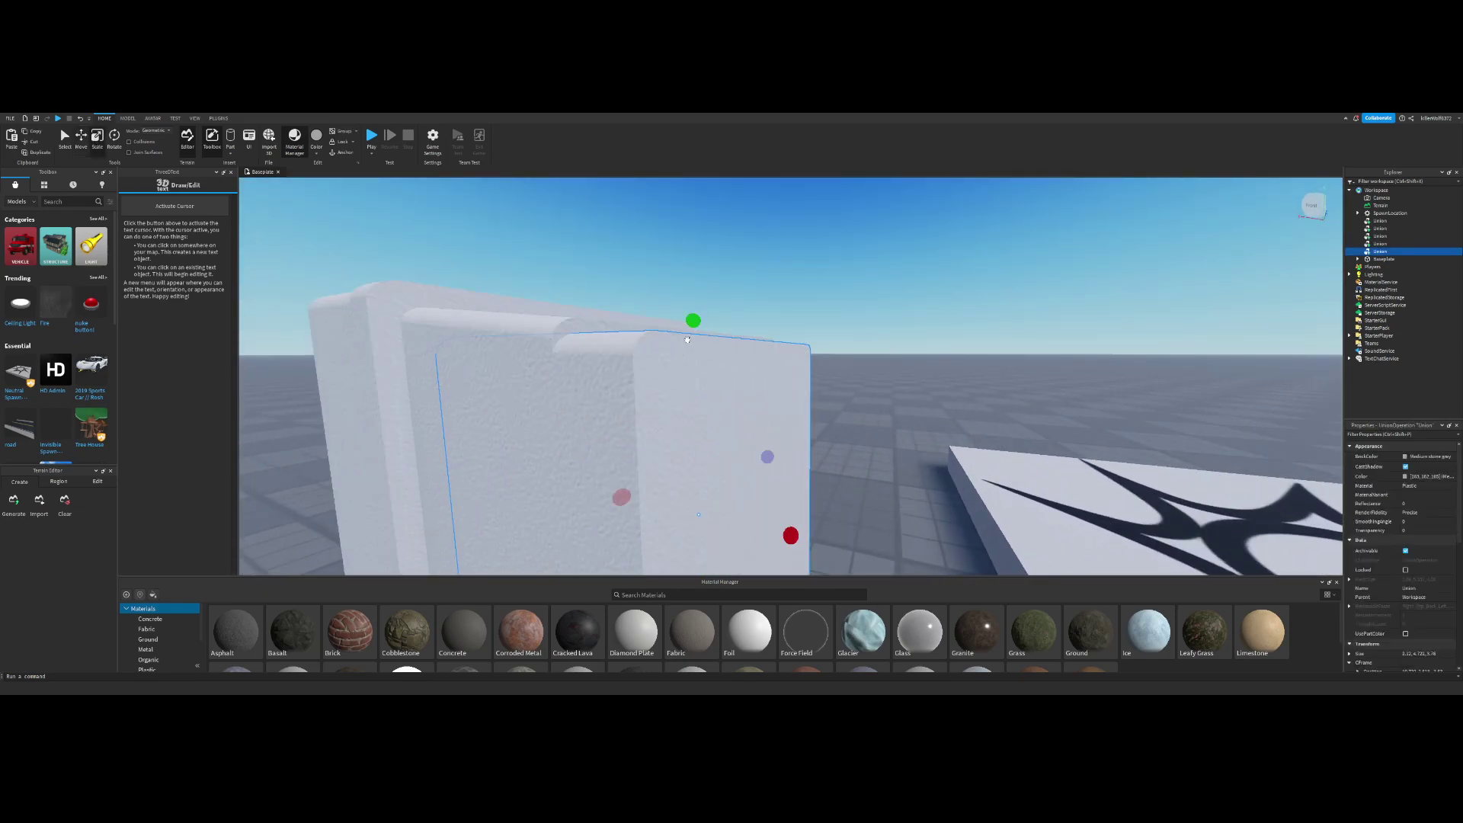
left_click_drag(692, 321, 690, 326)
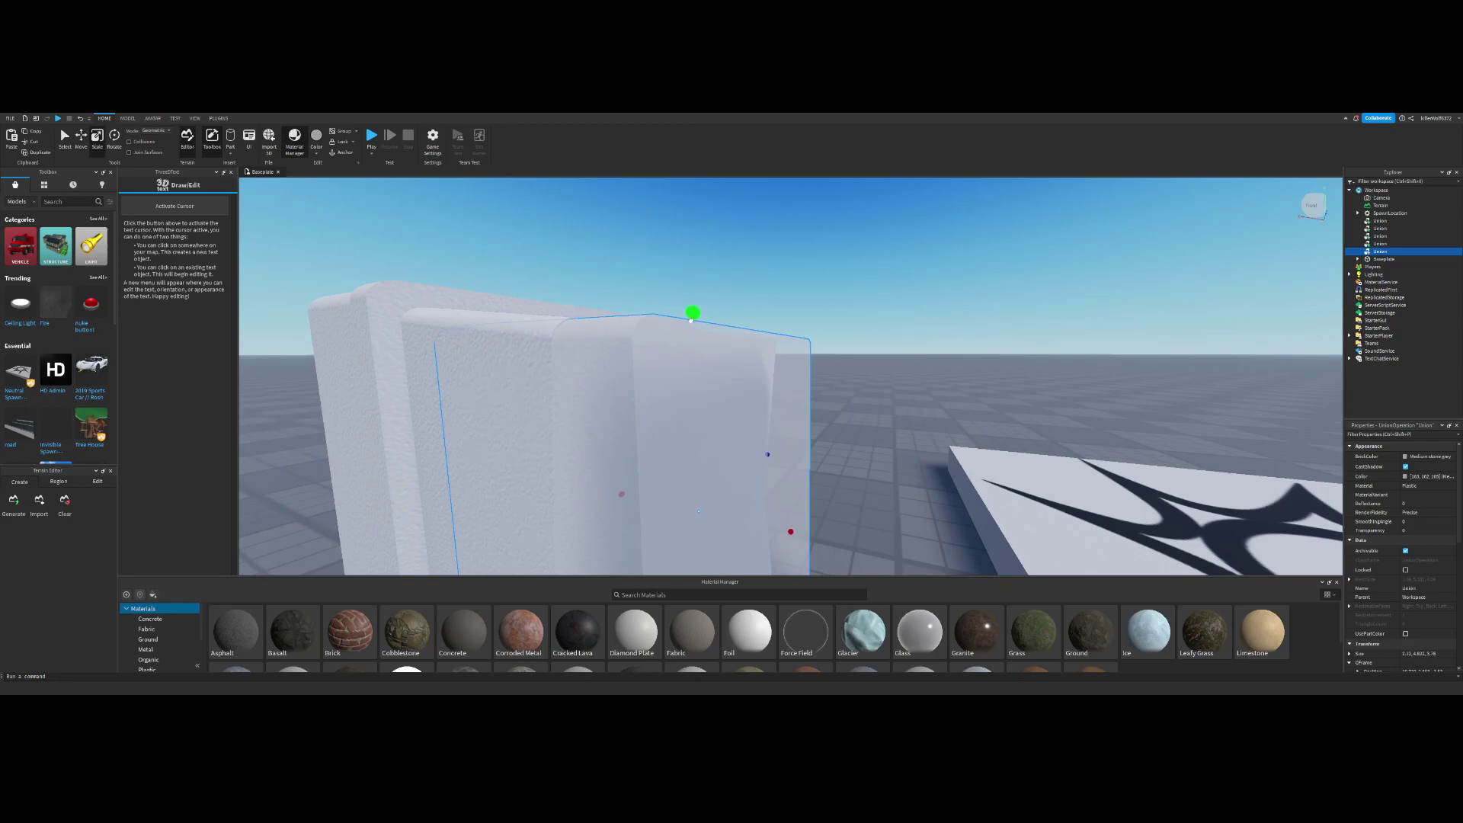
left_click(771, 304)
scroll(771, 305, "down", 6)
right_click_drag(770, 304, 770, 305)
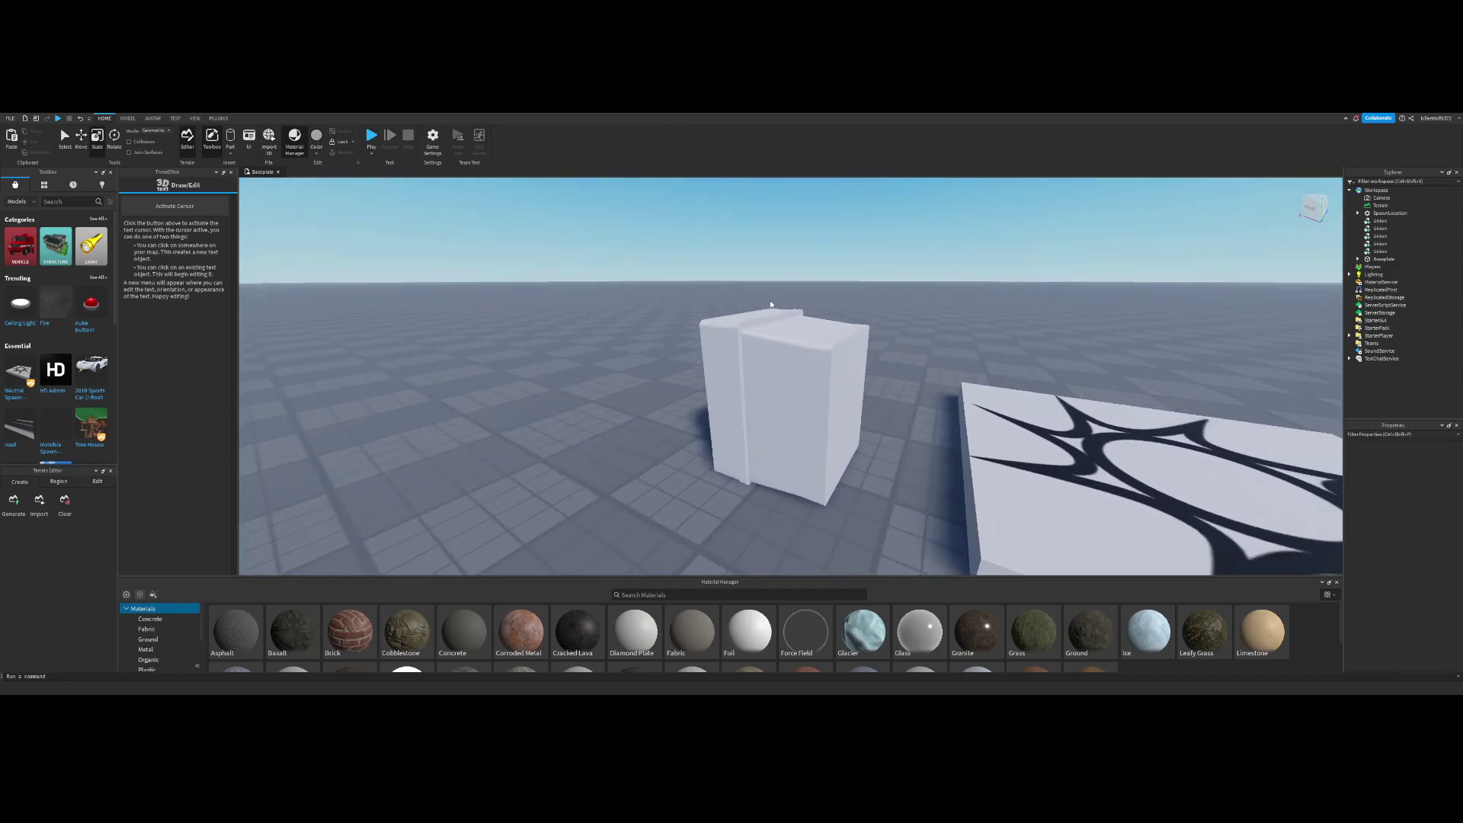
Step: Move the third block slightly toward the slab to sink it deeper into the overlapping blocks
left_click(851, 369)
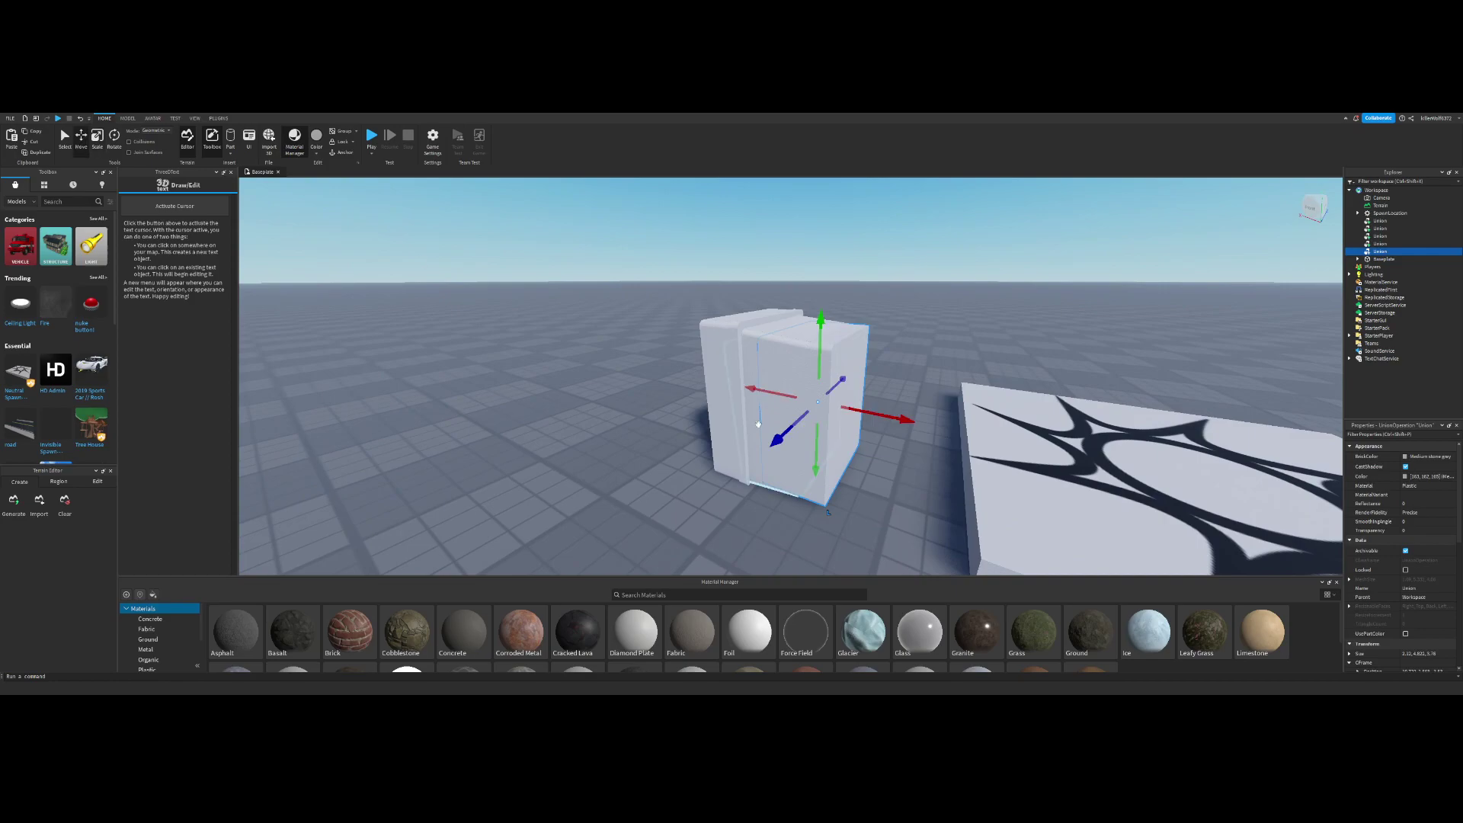
left_click_drag(755, 394, 742, 389)
left_click(939, 372)
Step: Examine the assembled prop from a distance and up close, checking the rear slab and the outer block
scroll(938, 371, "down", 4)
right_click_drag(939, 371, 951, 329)
scroll(938, 371, "up", 4)
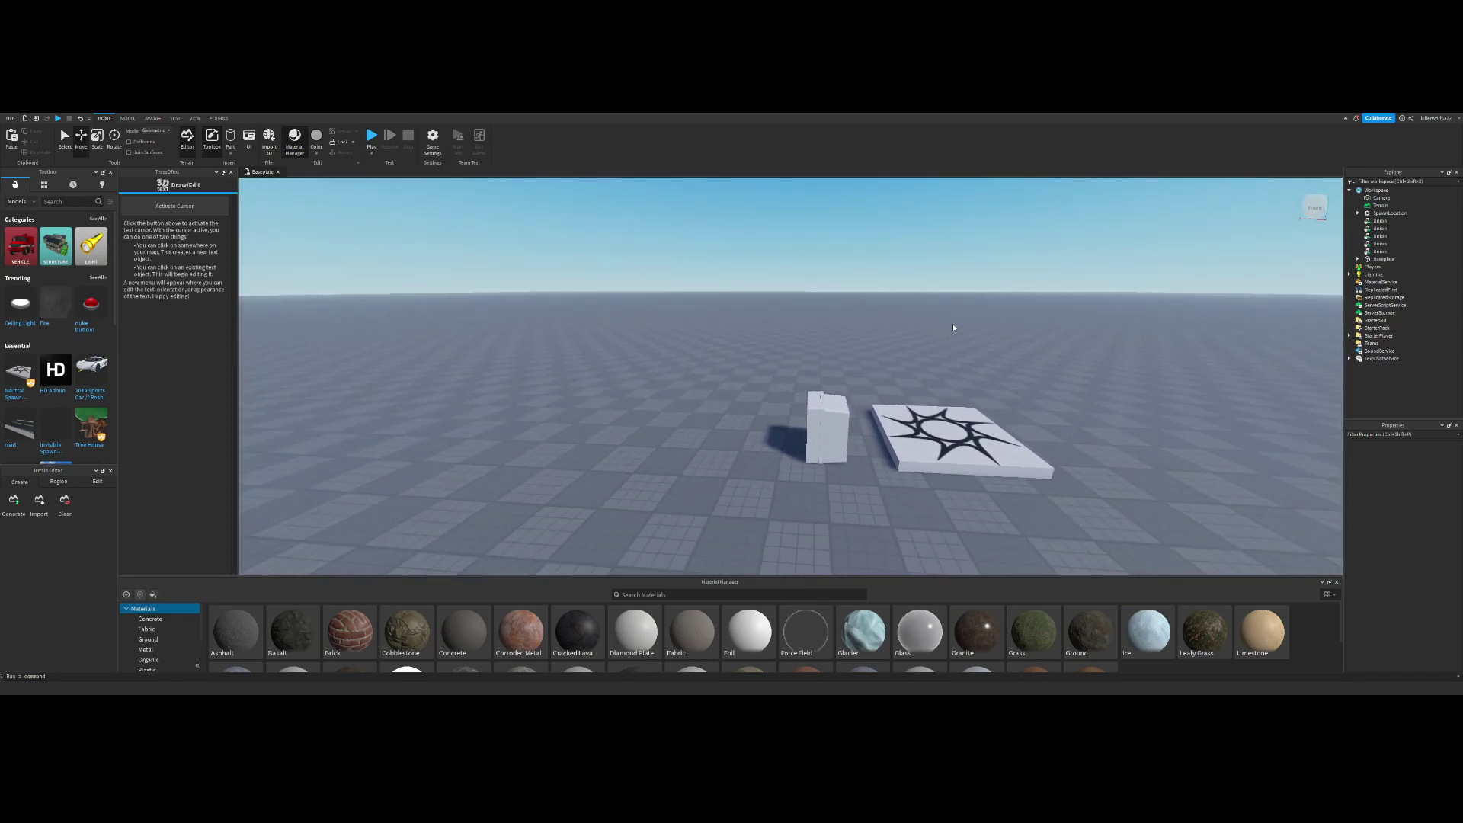
key("w")
left_click(737, 397)
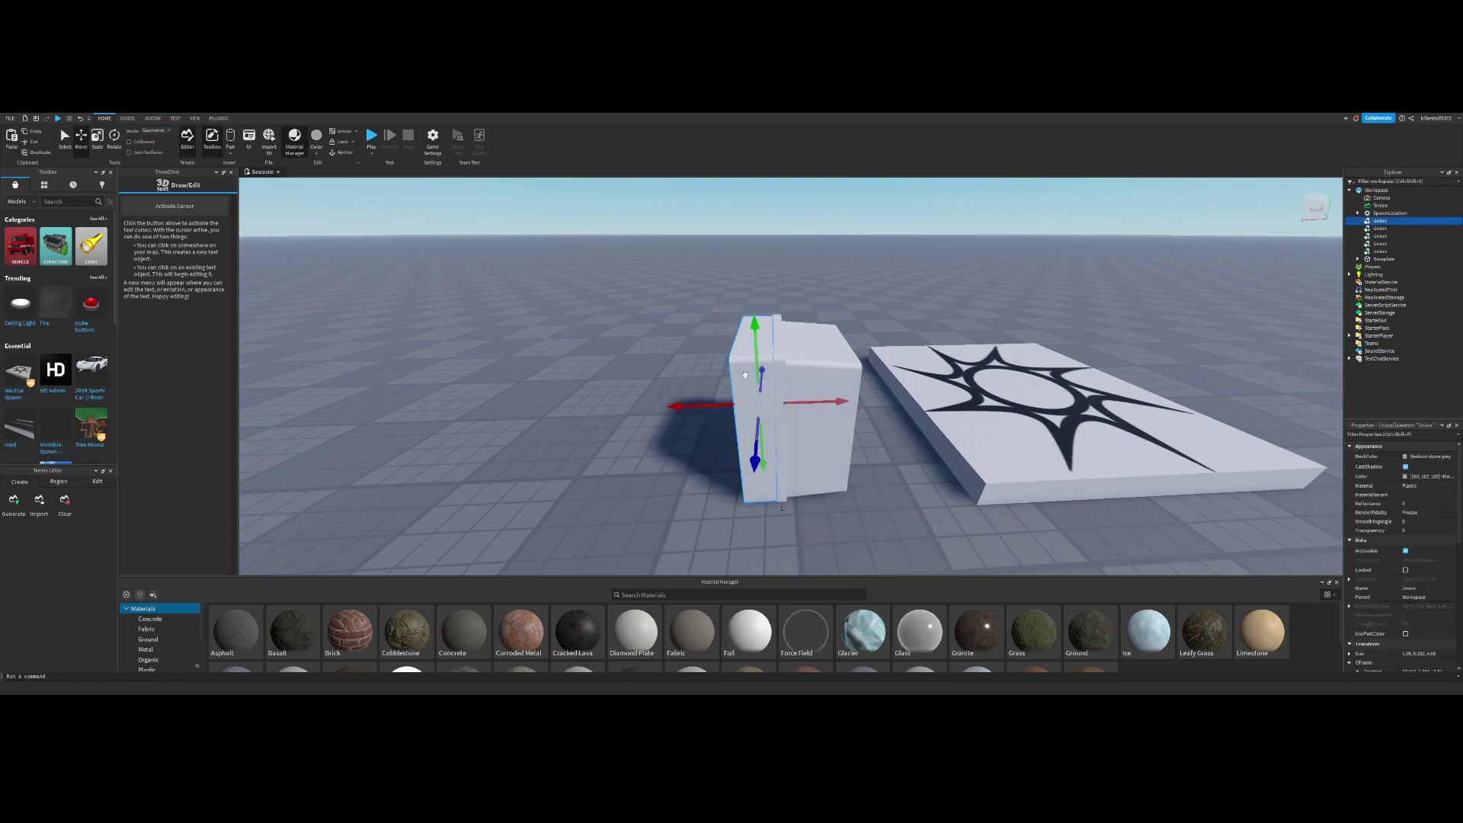
left_click(794, 306)
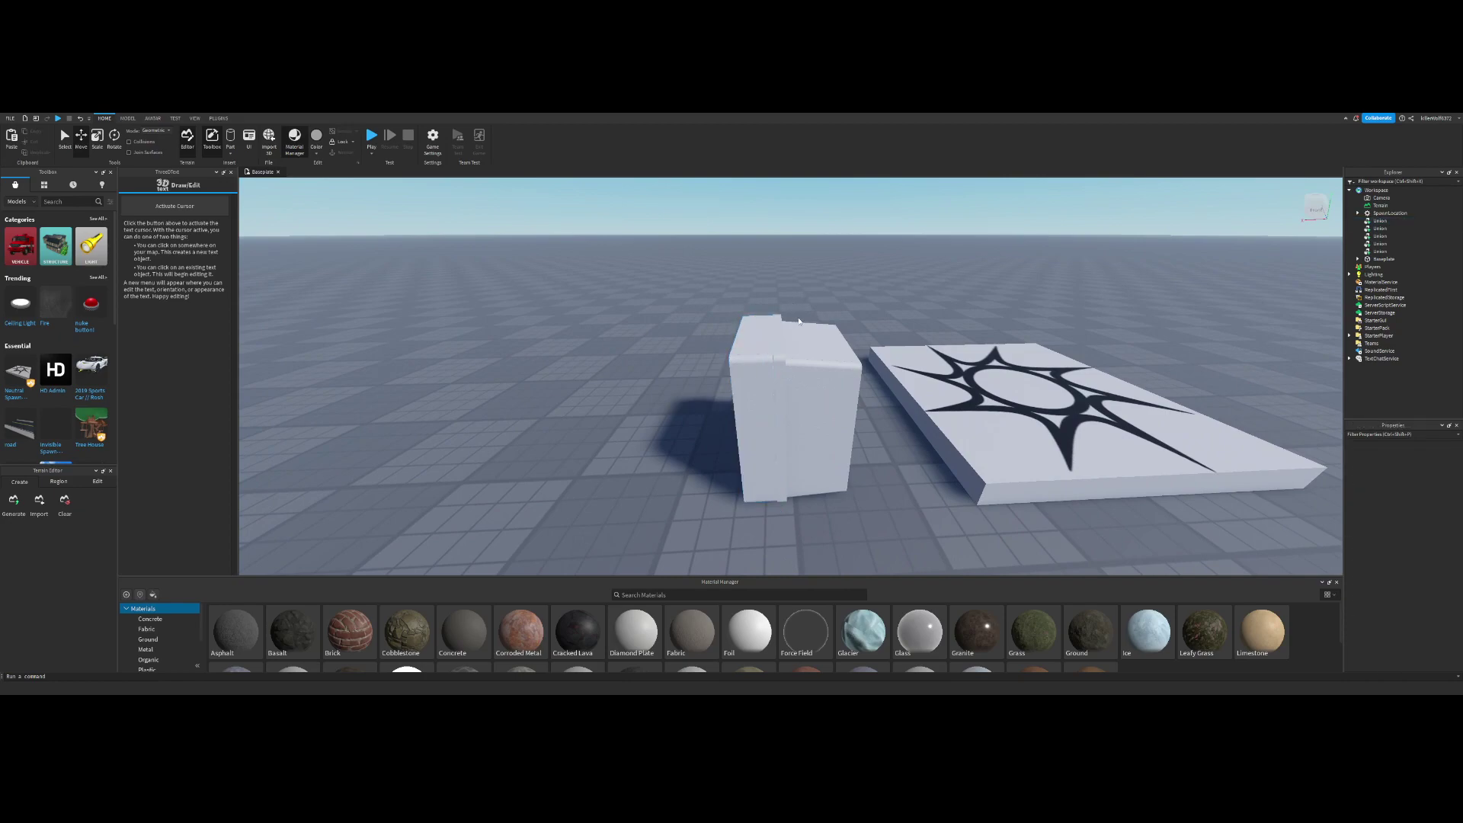
left_click(747, 358)
left_click(831, 317)
right_click_drag(833, 311, 833, 312)
key("s")
key("w")
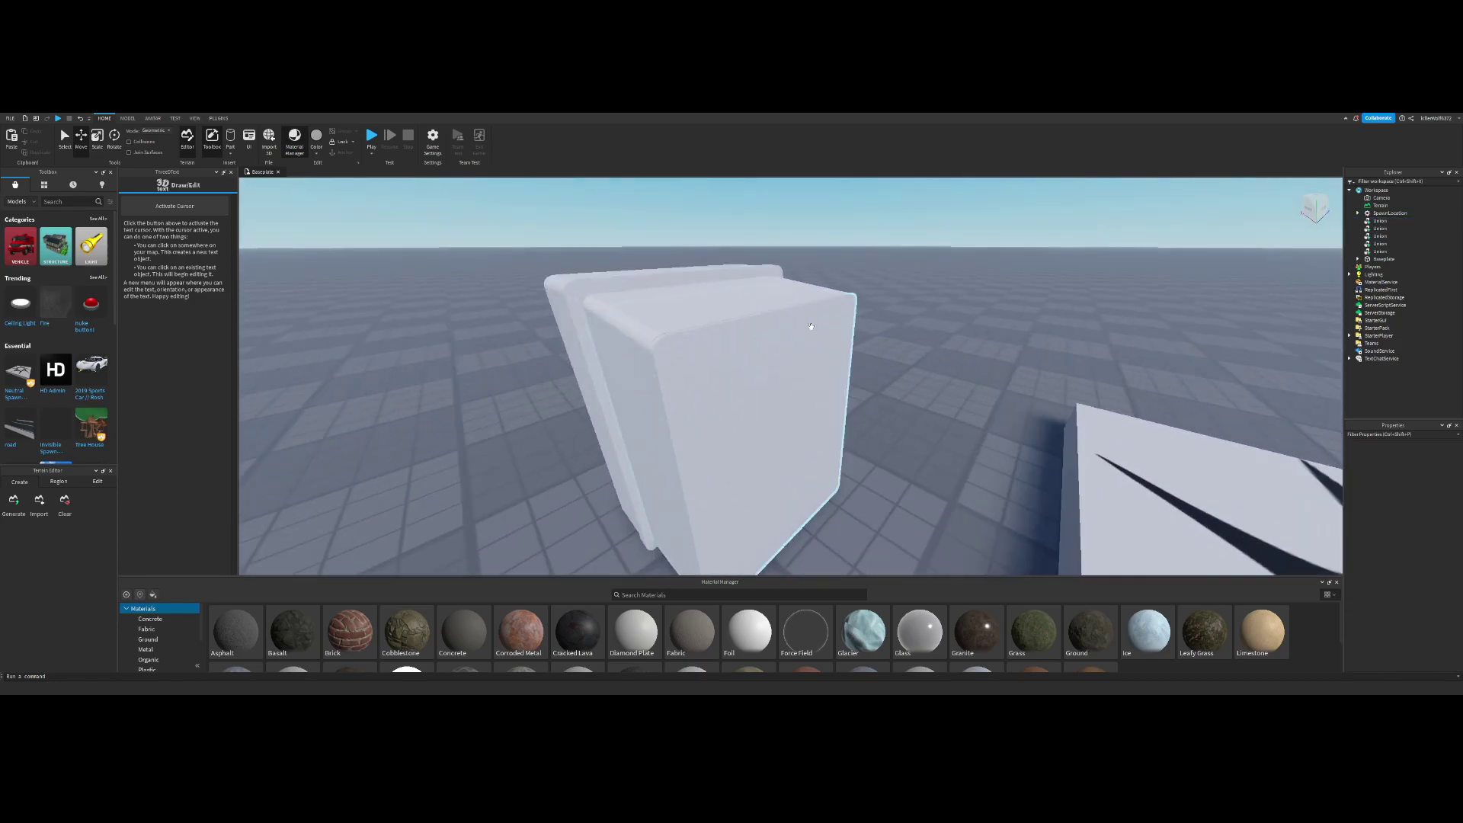
left_click(811, 326)
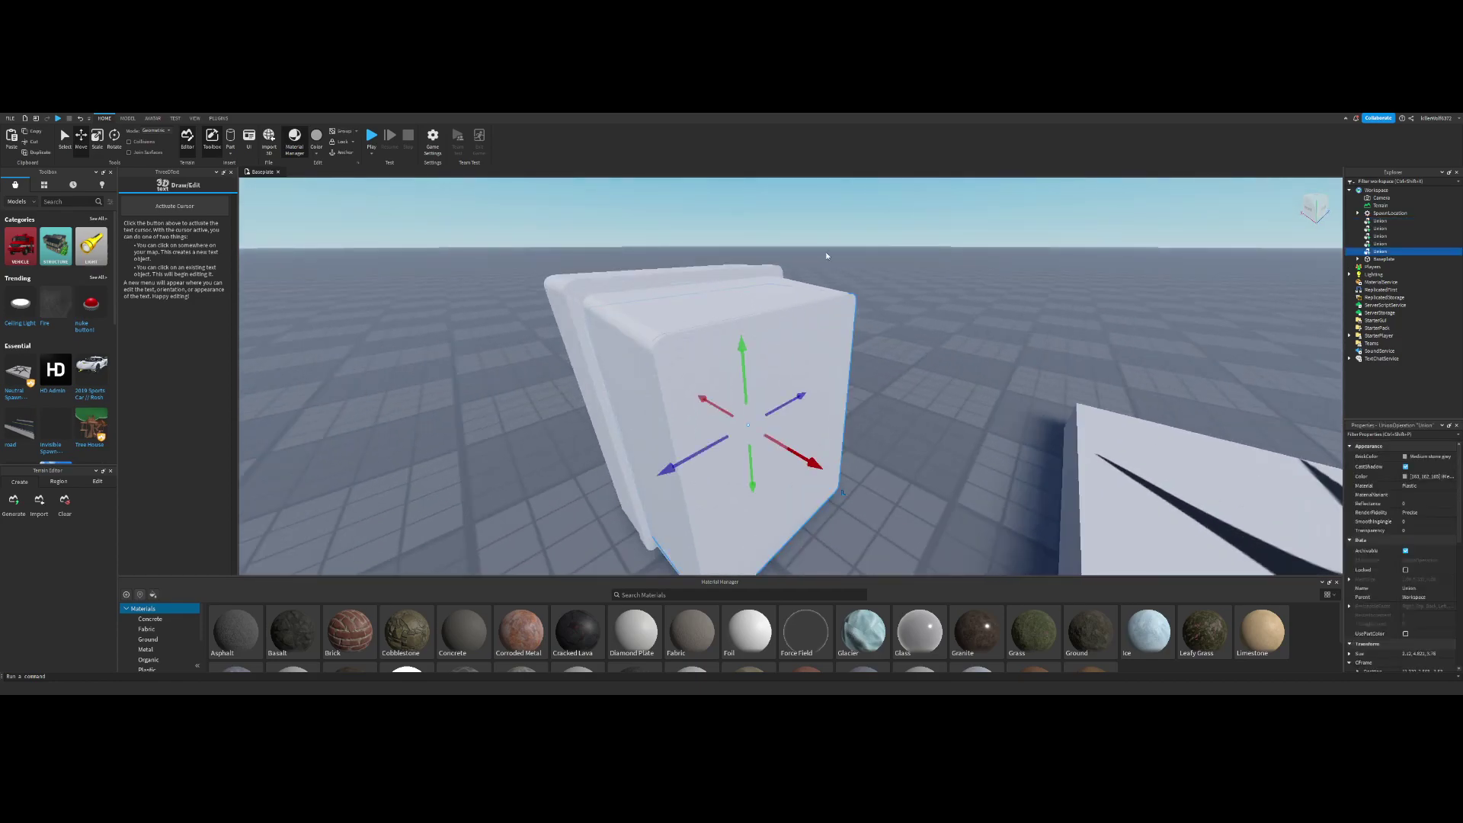
Step: Insert a sphere part on top of the prop and scale it down to a small ball
left_click(231, 137)
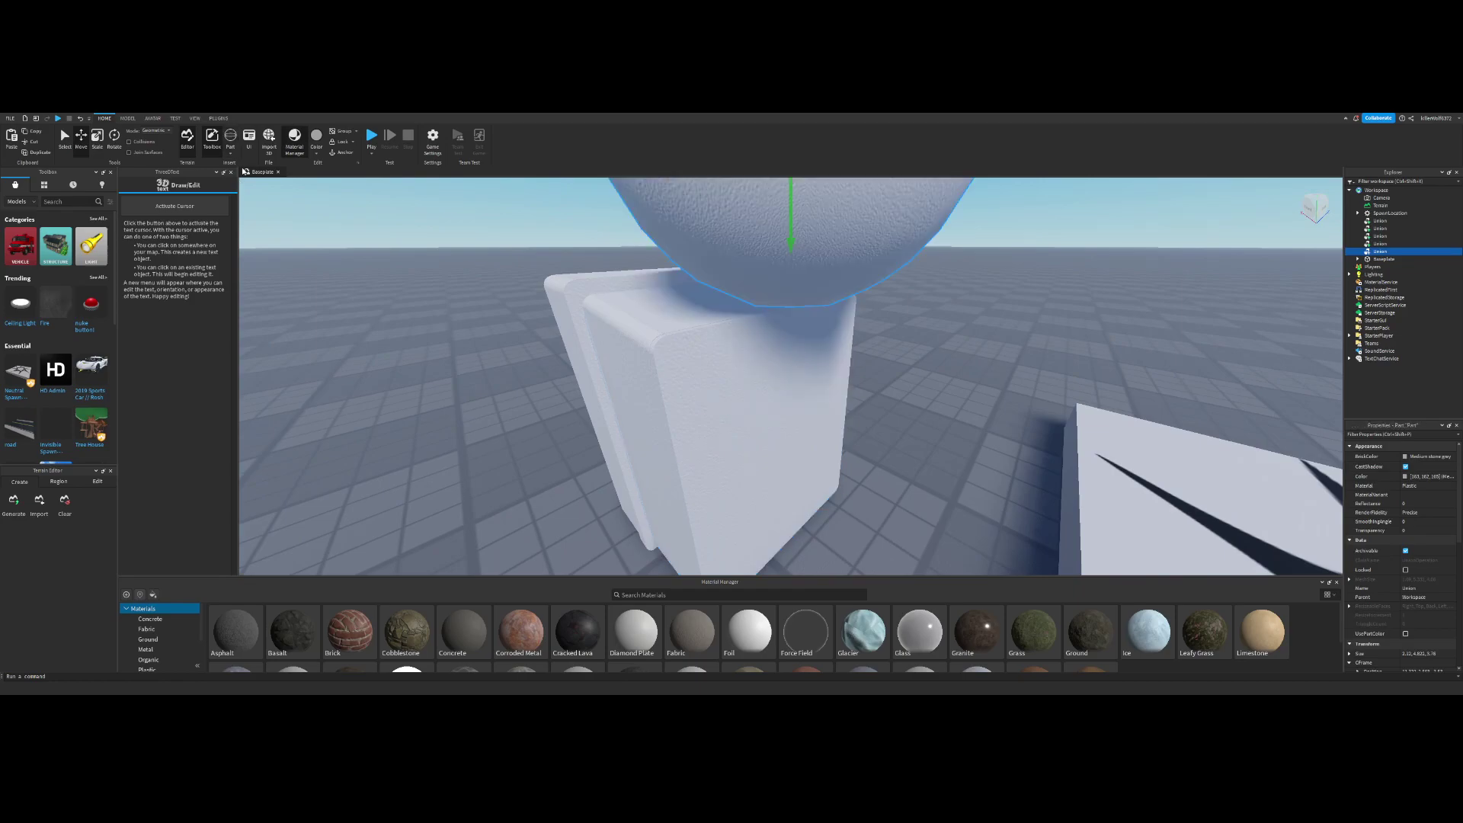
scroll(800, 316, "down", 5)
scroll(800, 316, "up", 3)
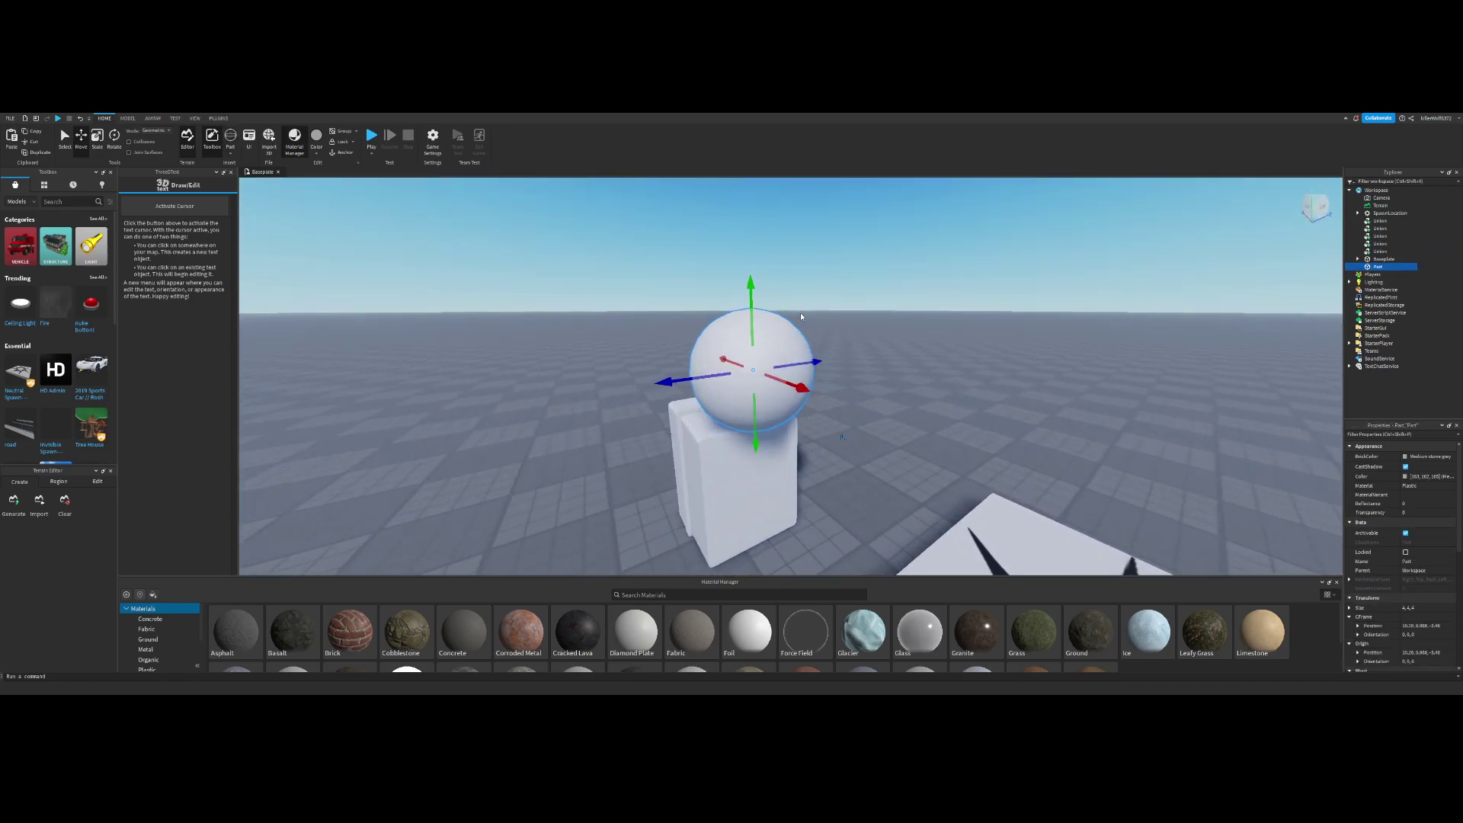
scroll(884, 317, "down", 1)
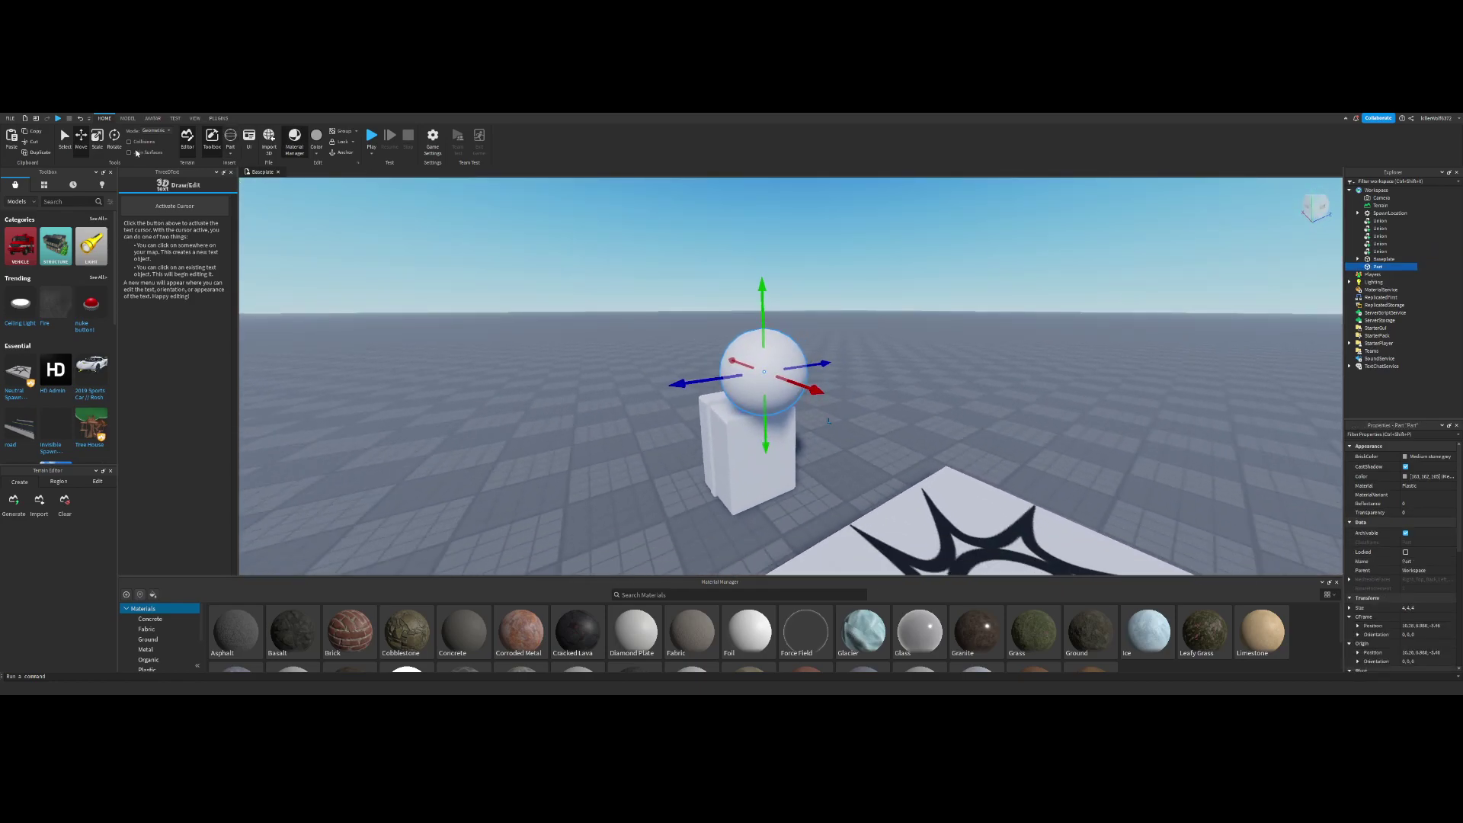
left_click(113, 141)
left_click_drag(766, 301, 791, 362)
left_click(782, 367)
key("w")
key("w")
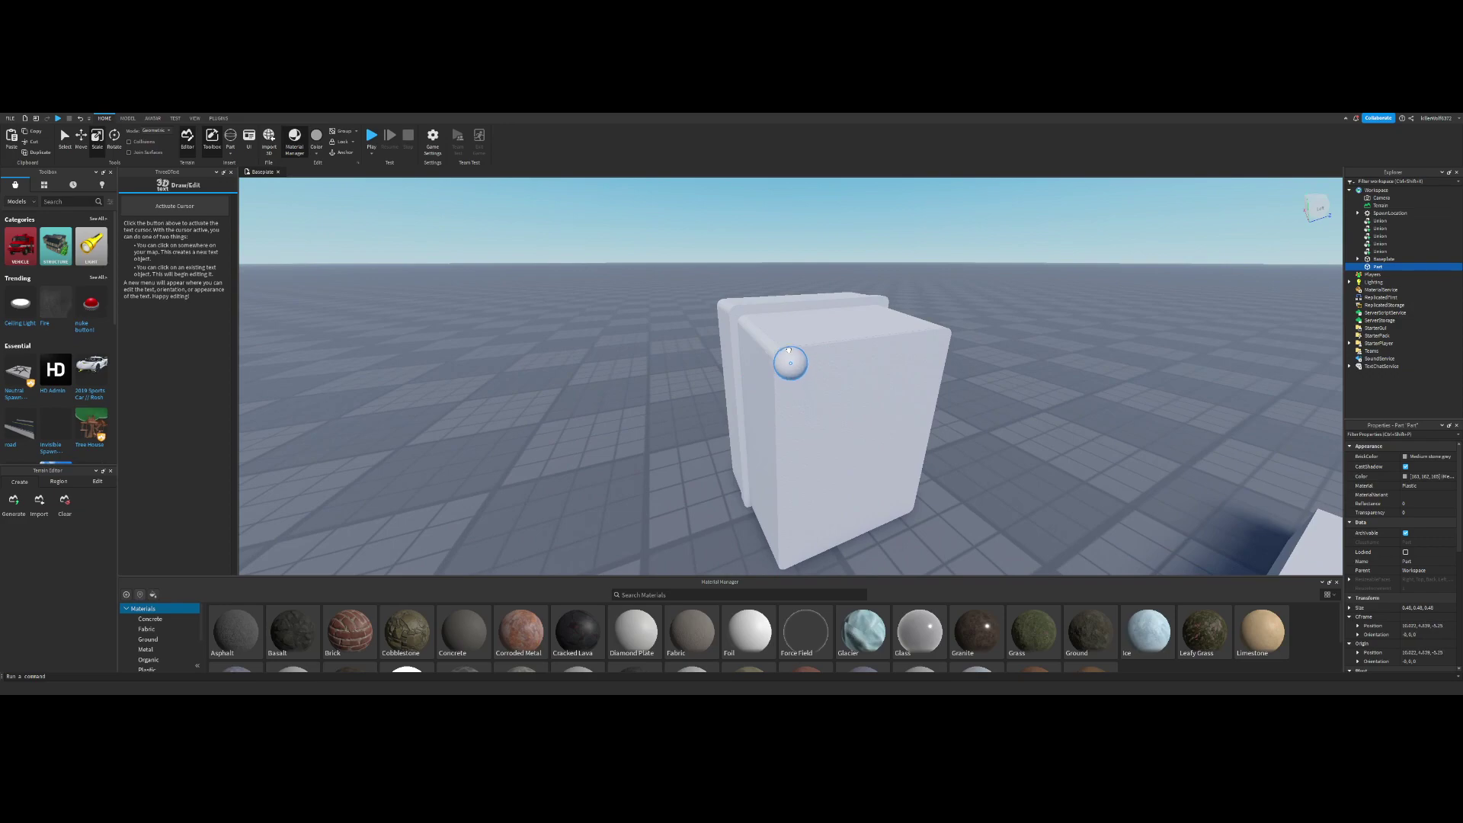
Step: Shrink the ball further so it is tiny compared with the outer block's face
key("a")
right_click_drag(871, 320, 872, 319)
key("w")
key("d")
left_click_drag(689, 286, 680, 296)
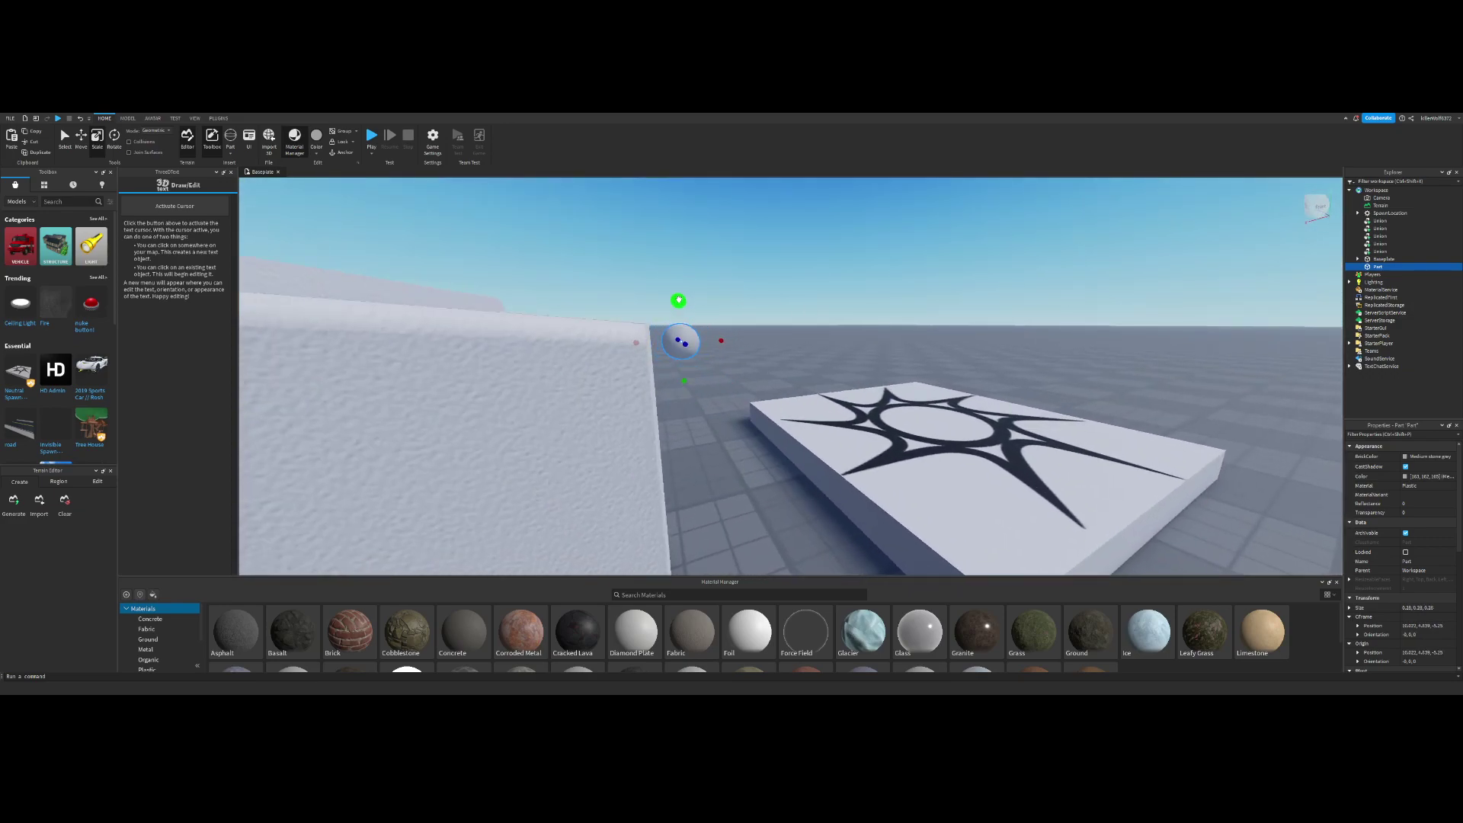
Step: Move the ball onto the outer block's face near its upper corner and nudge it toward the side edge
left_click(84, 140)
left_click_drag(583, 343, 541, 345)
left_click(769, 267)
right_click_drag(770, 267, 769, 265)
key("s")
key("w")
scroll(769, 266, "up", 5)
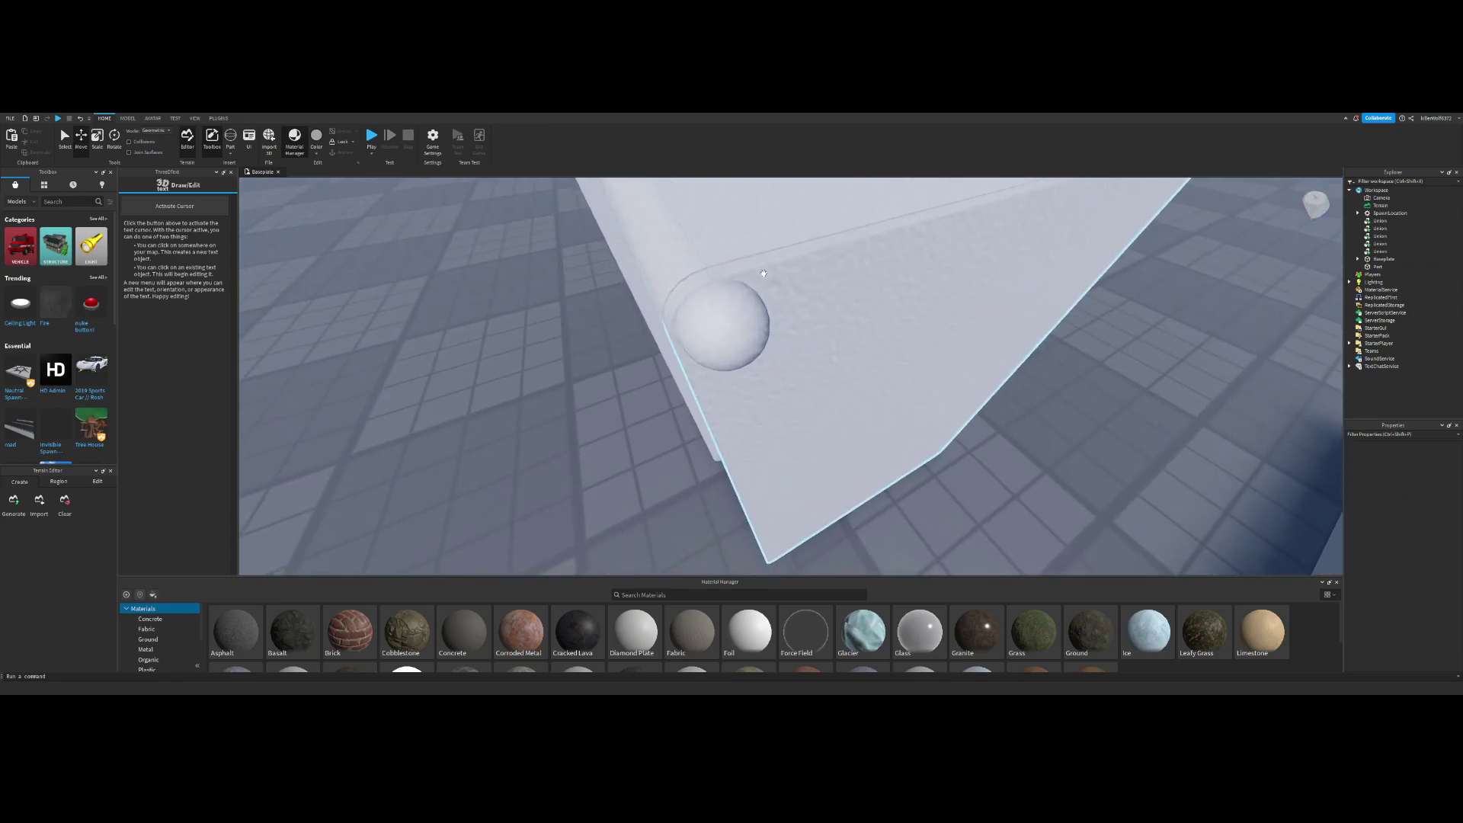
left_click(724, 306)
left_click_drag(676, 345, 674, 346)
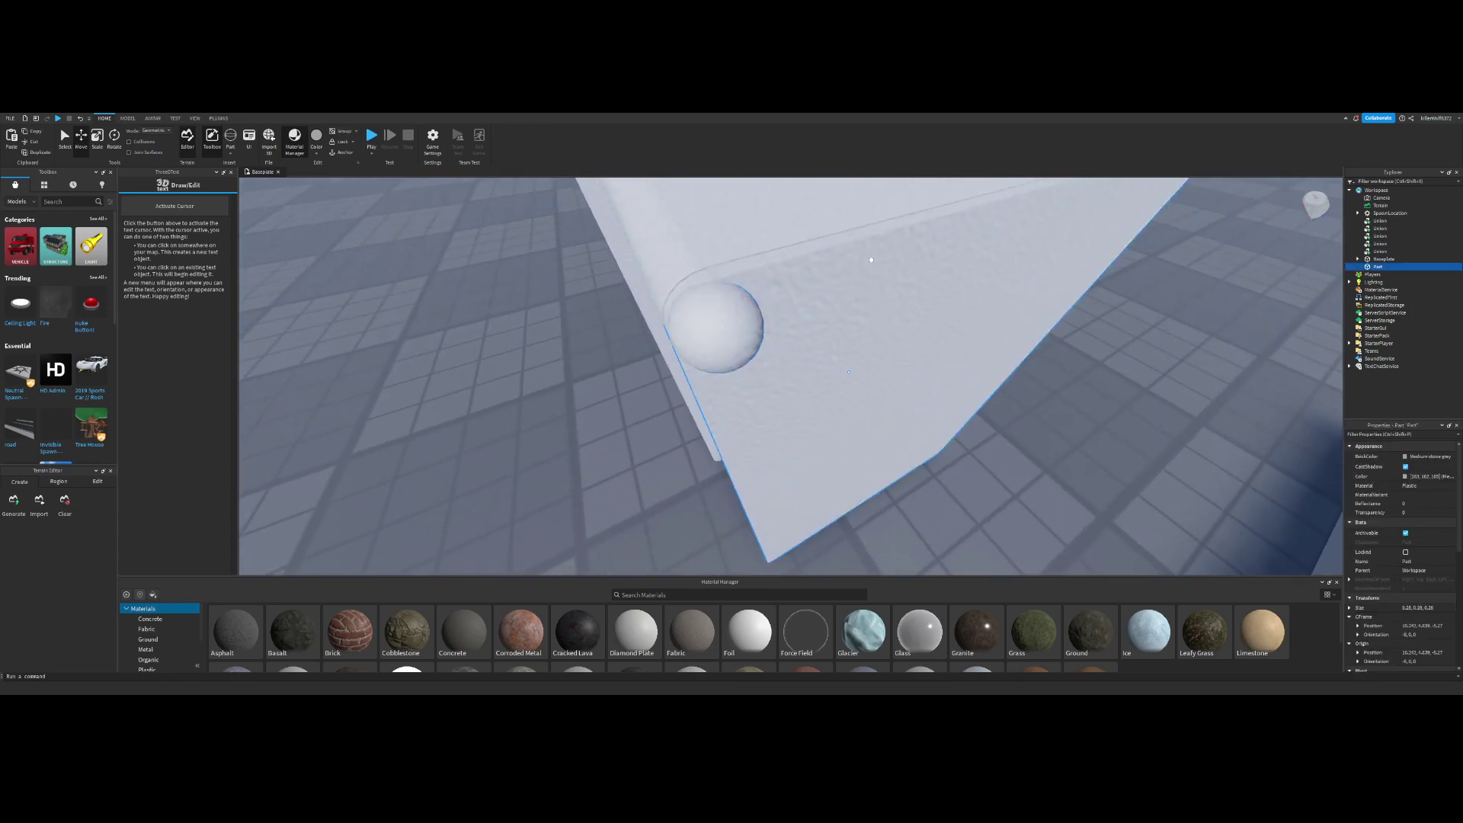
Step: Push the ball inward so it sits partly embedded in the outer block's face
left_click(789, 343)
right_click_drag(789, 343, 797, 339)
left_click(728, 286)
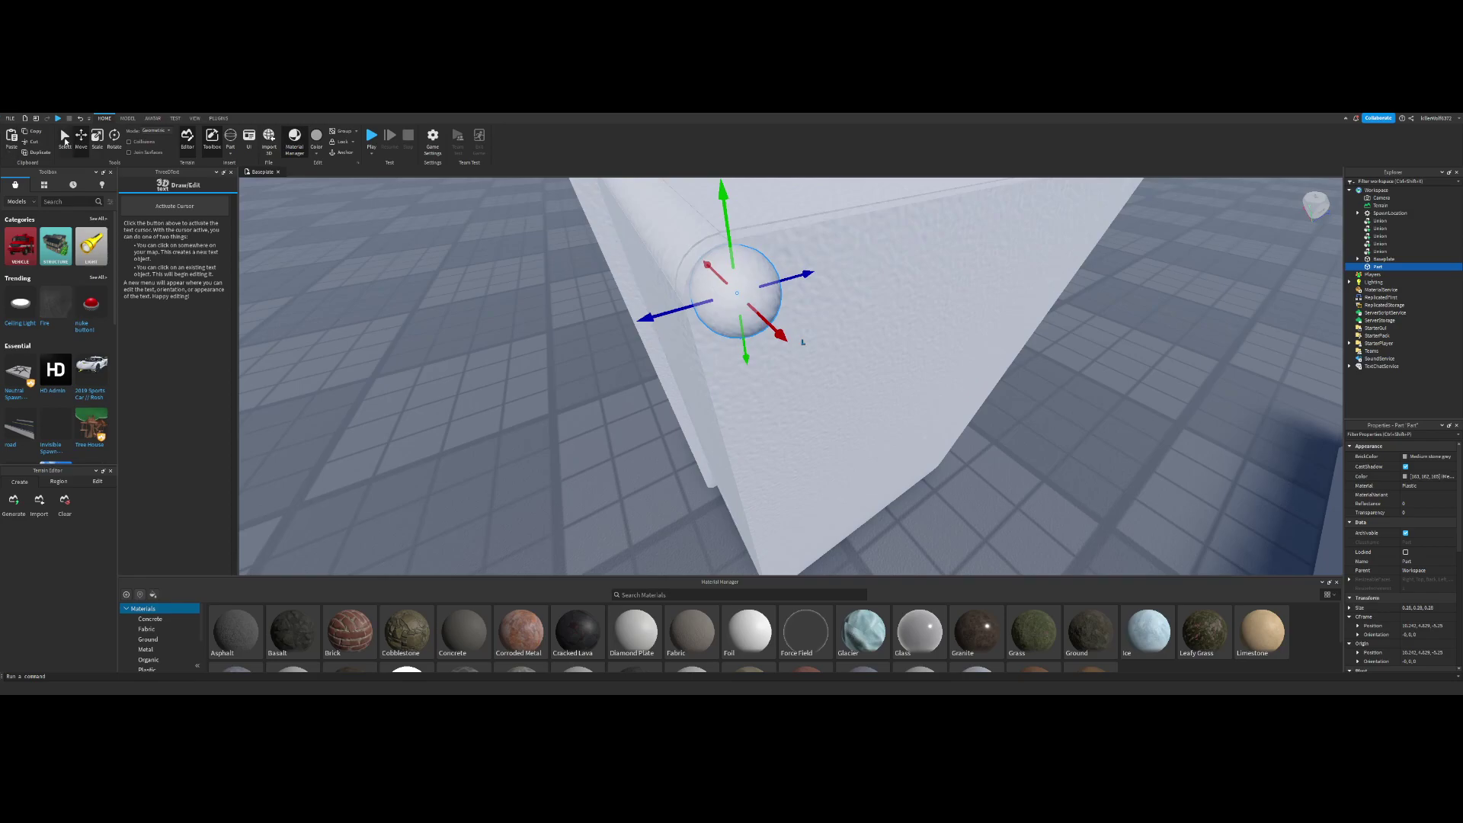
key("ctrl+3")
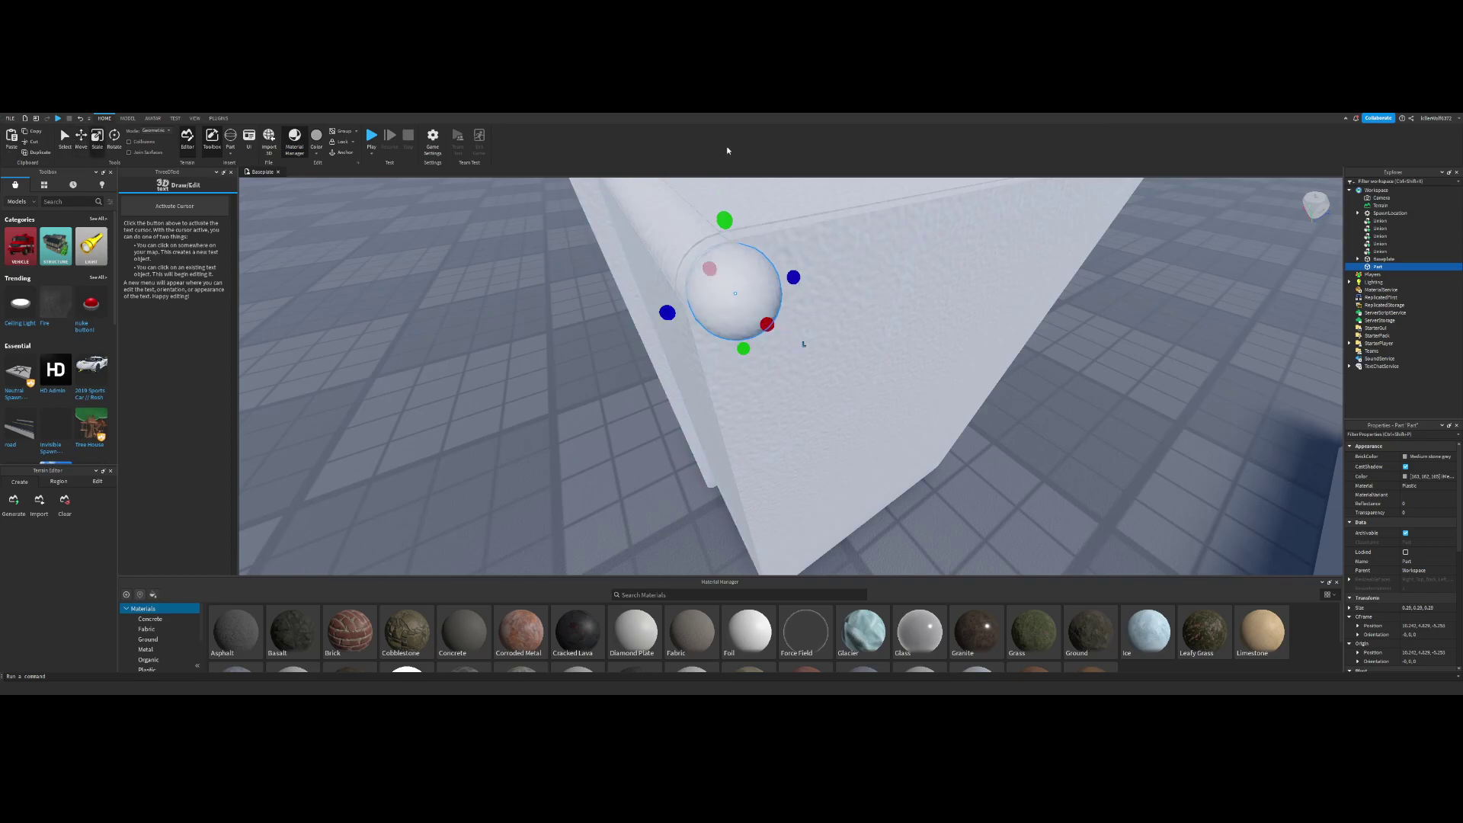
right_click_drag(726, 216, 747, 220)
key("s")
key("w")
key("s")
left_click_drag(688, 275, 684, 276)
key("d")
right_click_drag(698, 255, 707, 249)
key("d")
Step: Fine-tune the ball's position at the outer block's upper corner and duplicate it
left_click(963, 269)
right_click_drag(964, 268, 925, 234)
key("w")
left_click(789, 262)
left_click(925, 233)
key("s")
left_click(799, 298)
left_click_drag(797, 268, 799, 267)
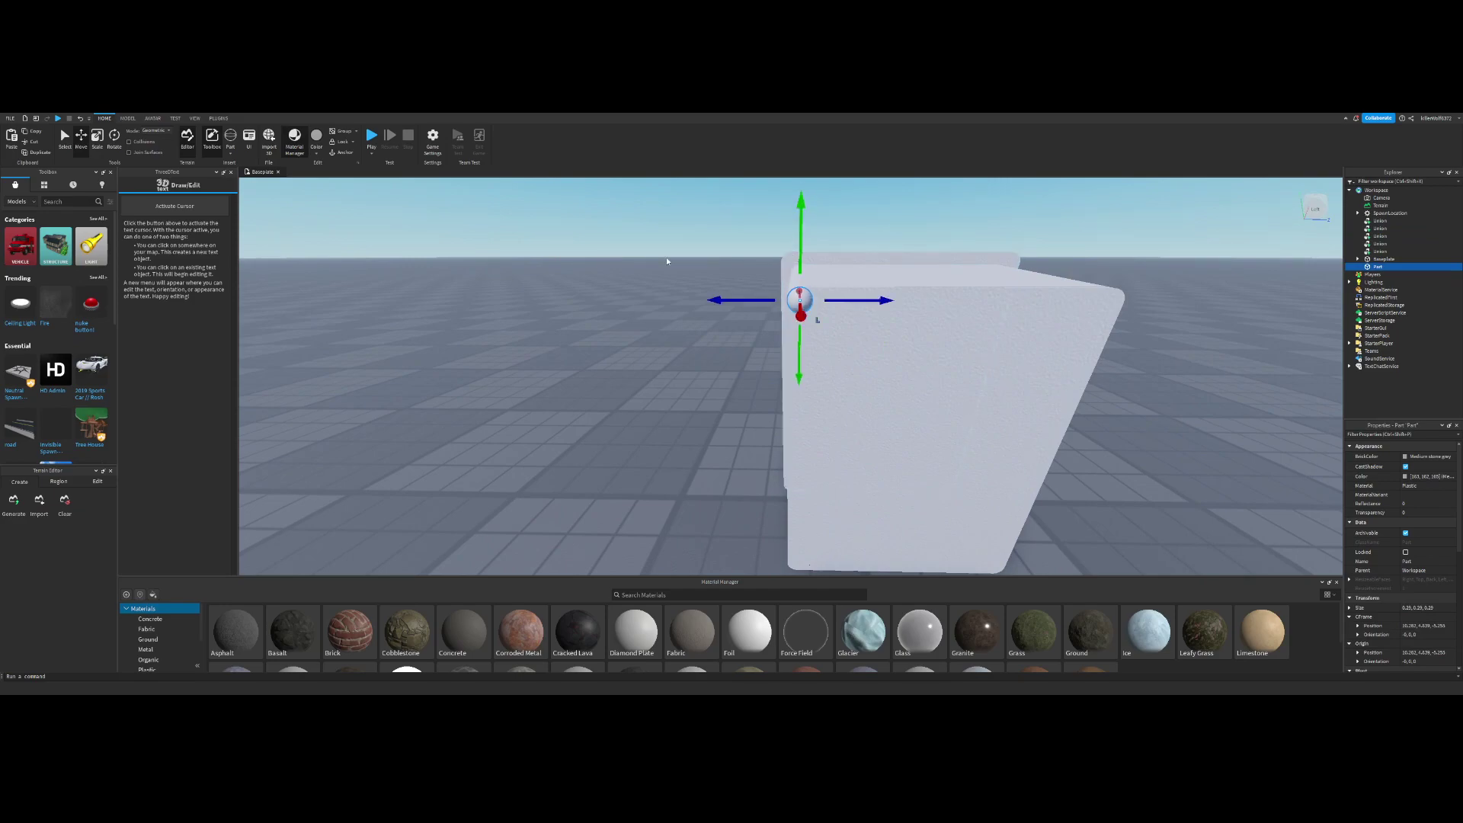
key("ctrl+d")
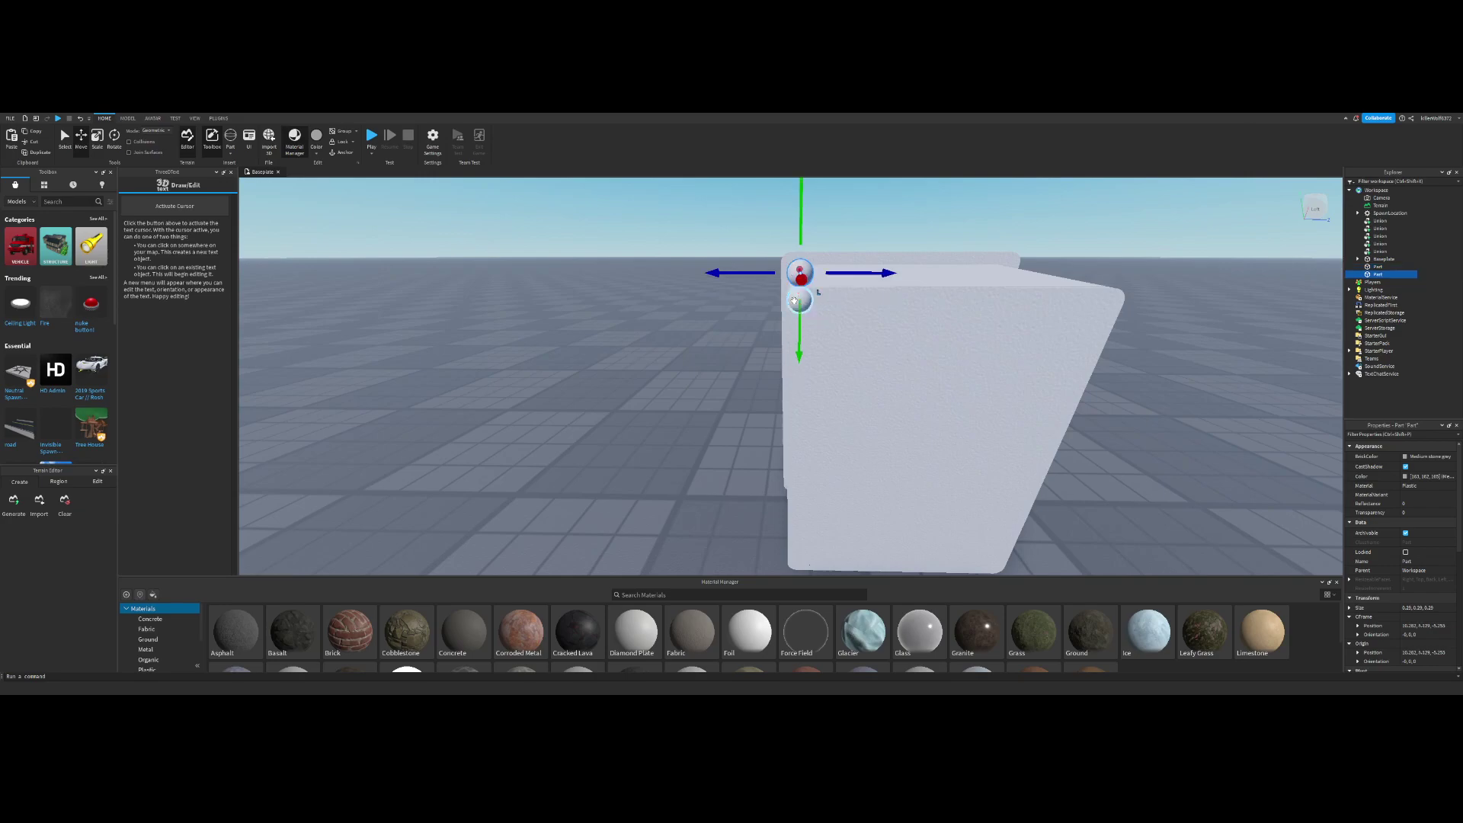
Step: Delete the duplicated ball at the outer block's upper corner
key("Delete")
right_click_drag(794, 300, 794, 299)
key("a")
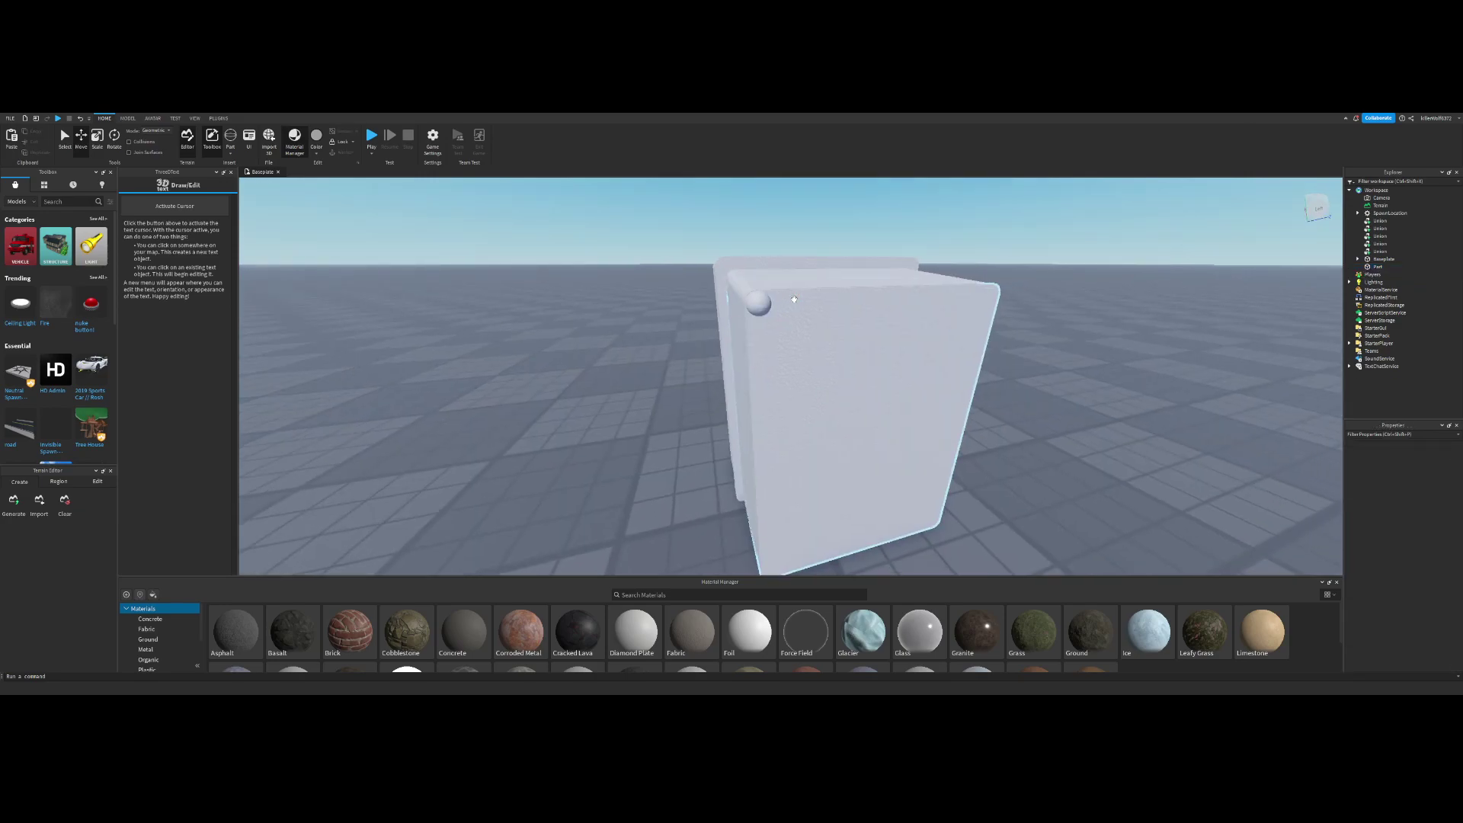
Step: Duplicate the outer tilted block and set the copy down on open ground beside the prop
left_click(753, 288)
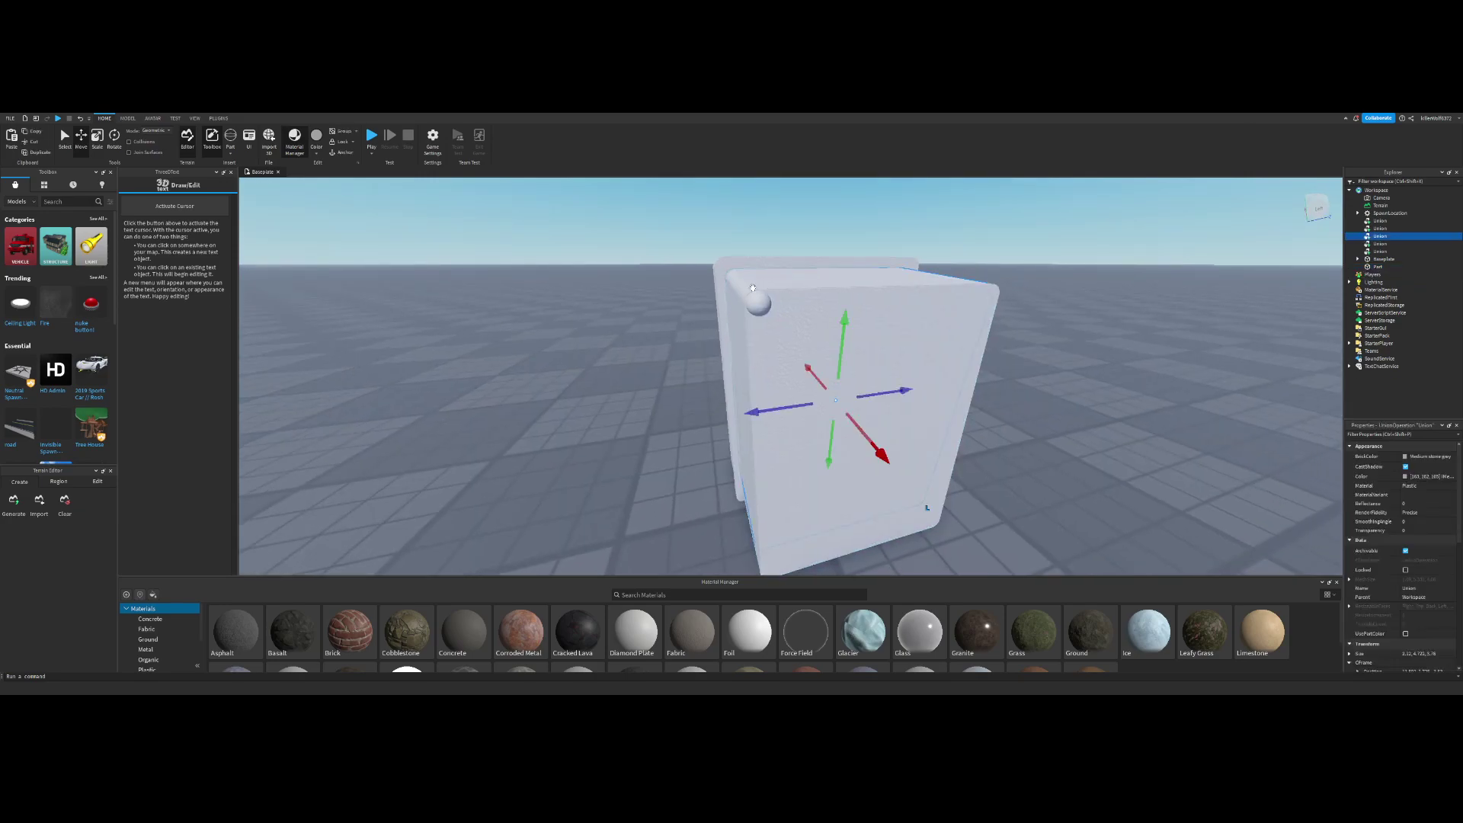
key("ctrl+d")
scroll(753, 289, "down", 5)
left_click_drag(771, 288, 765, 307)
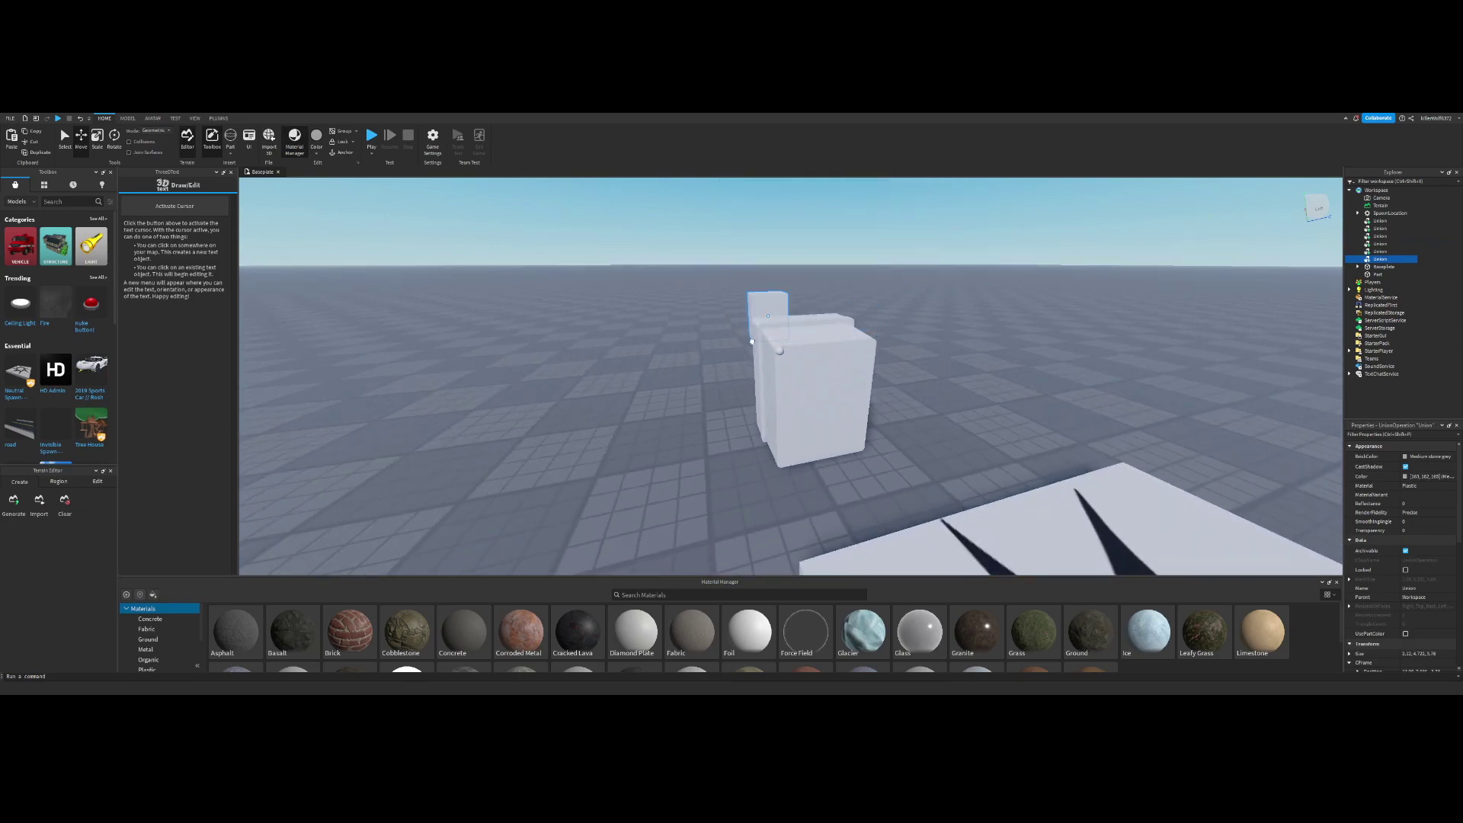
right_click_drag(765, 307, 765, 307)
left_click_drag(765, 307, 762, 336)
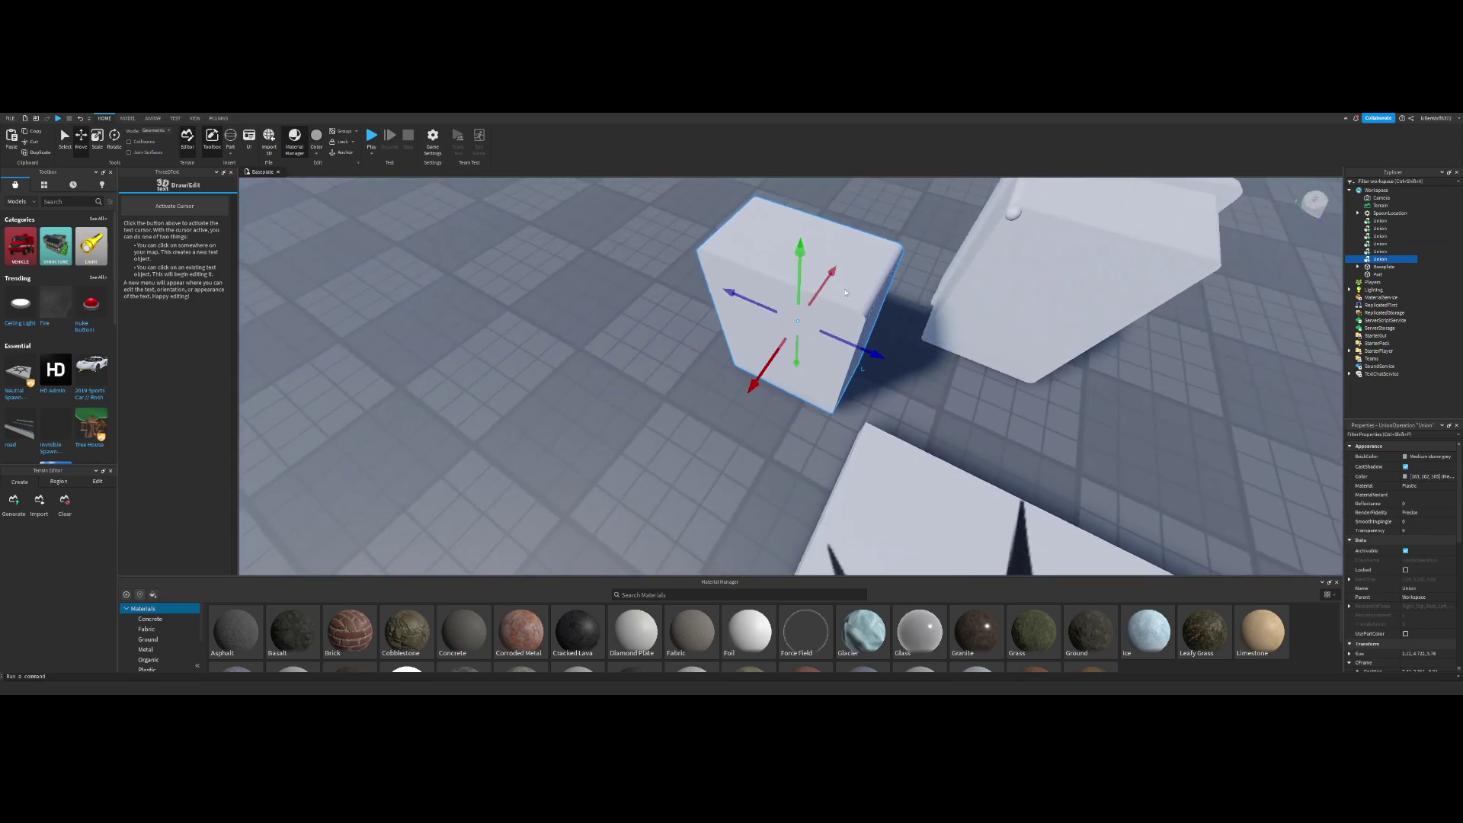
Step: Separate the copied block's union into its individual parts
left_click(534, 235)
left_click(799, 245)
left_click(135, 119)
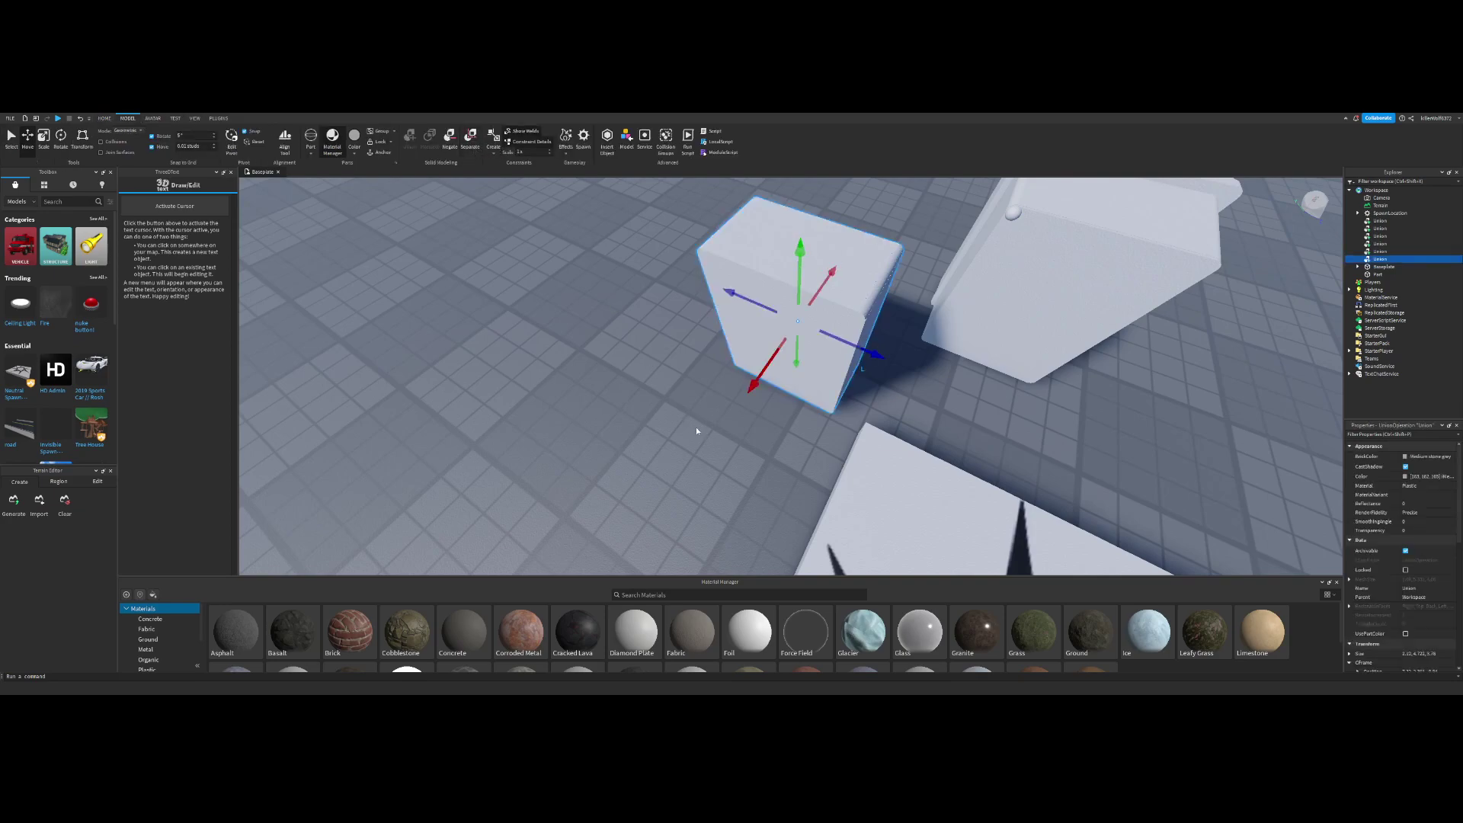
key("ctrl+shift+u")
Step: Delete the separated block pieces and the surplus cylinder, keeping only one cylinder
left_click(823, 333)
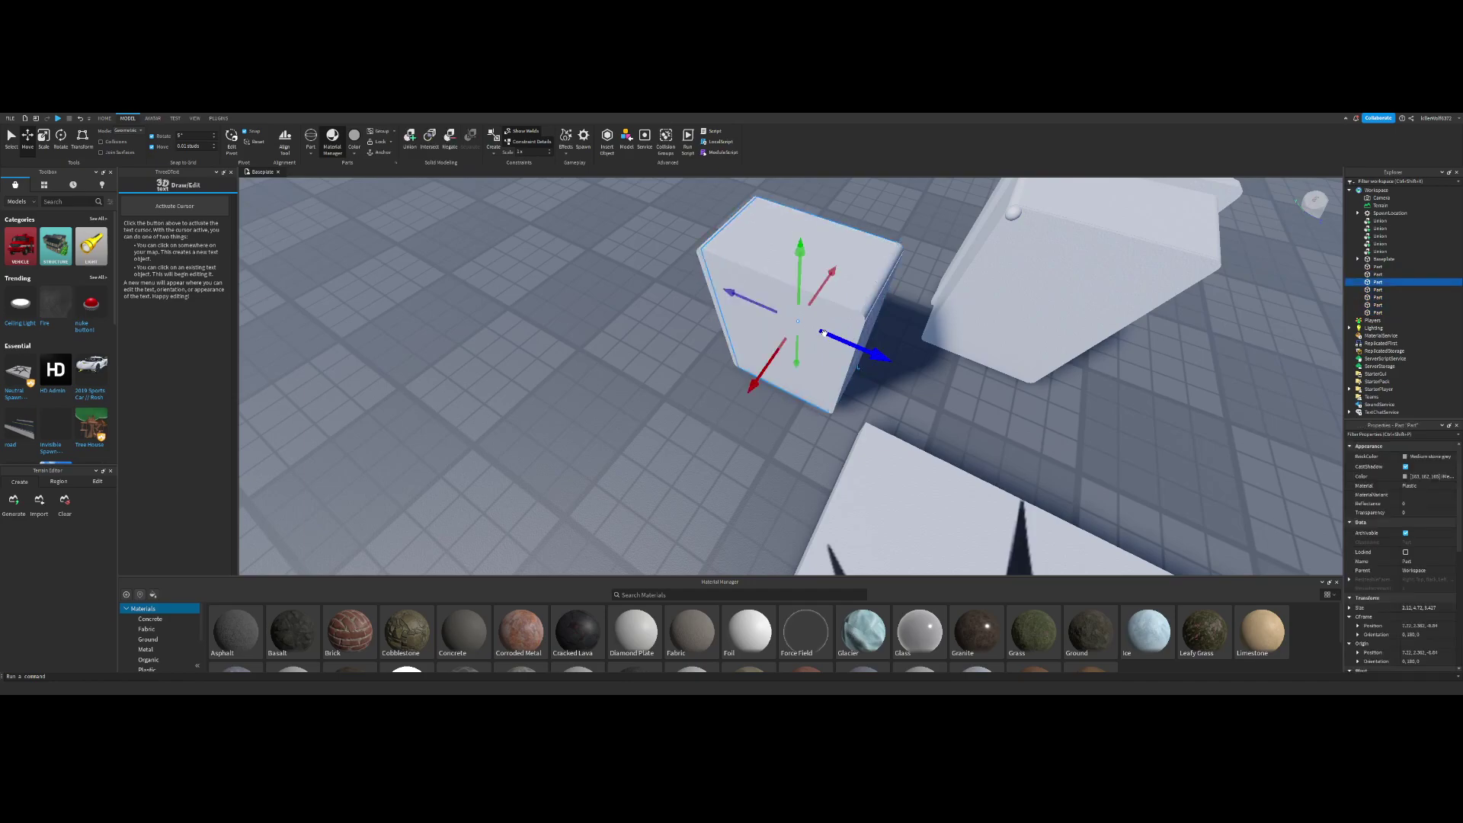
key("Delete")
left_click(812, 343)
key("Delete")
key("Delete")
key("Delete")
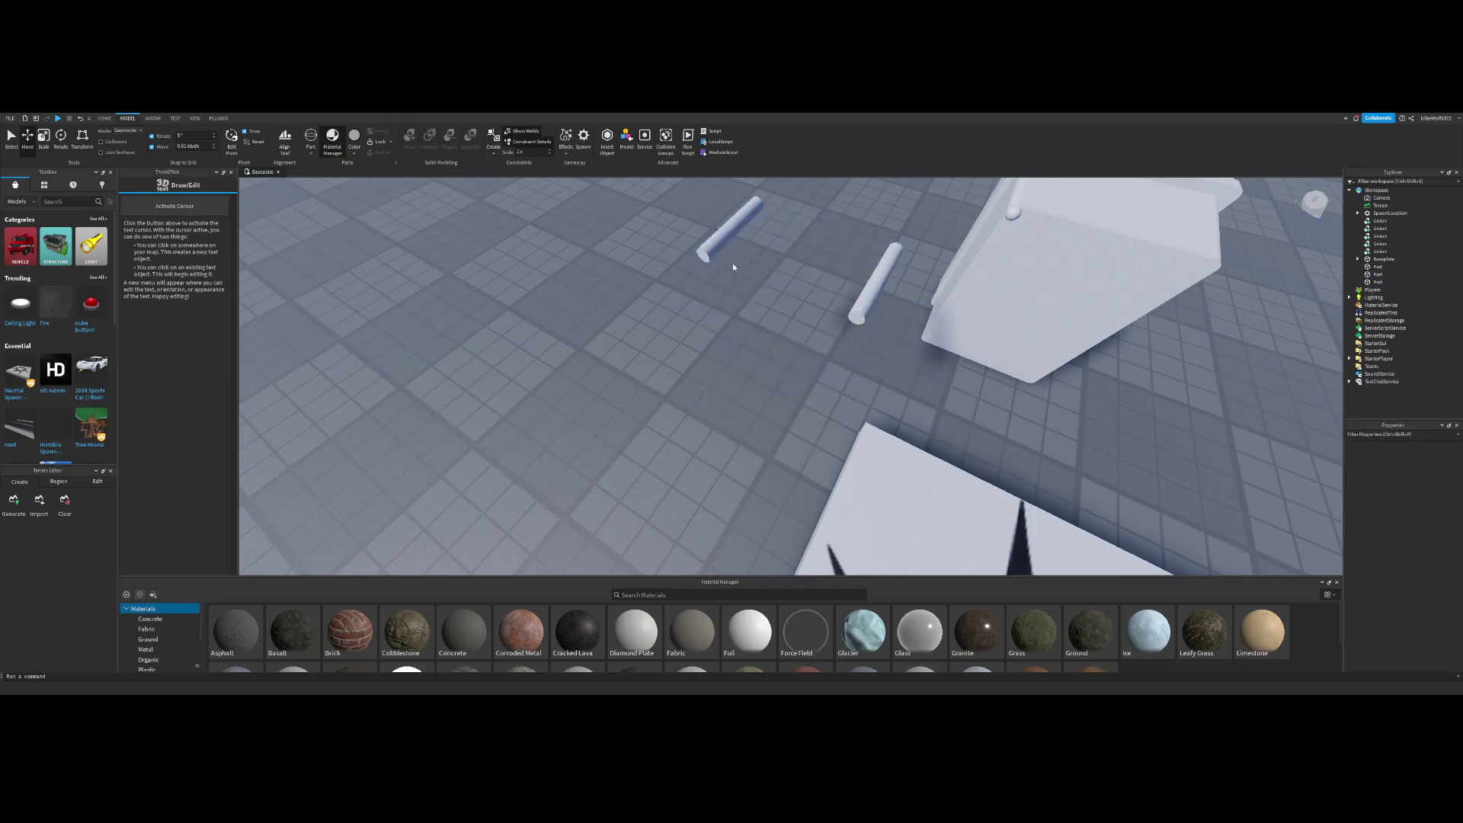
left_click(730, 230)
key("Delete")
Step: Move the remaining cylinder over to the front of the original outer block
left_click_drag(866, 287, 872, 282)
right_click_drag(871, 281, 872, 281)
left_click_drag(871, 281, 871, 281)
right_click_drag(872, 282, 871, 281)
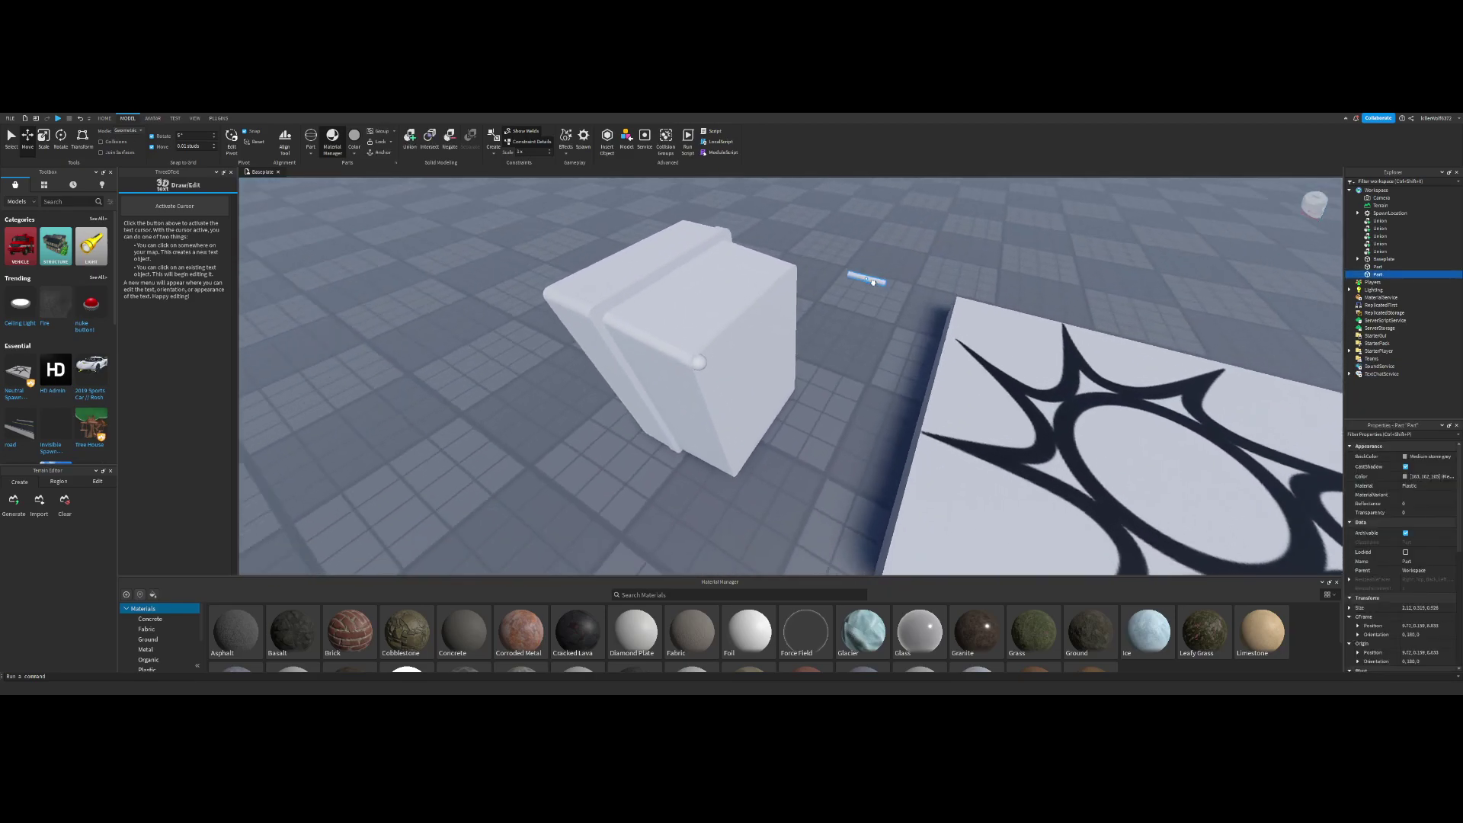
left_click_drag(872, 281, 871, 282)
right_click_drag(871, 282, 872, 282)
left_click_drag(872, 281, 714, 366)
key("ctrl+2")
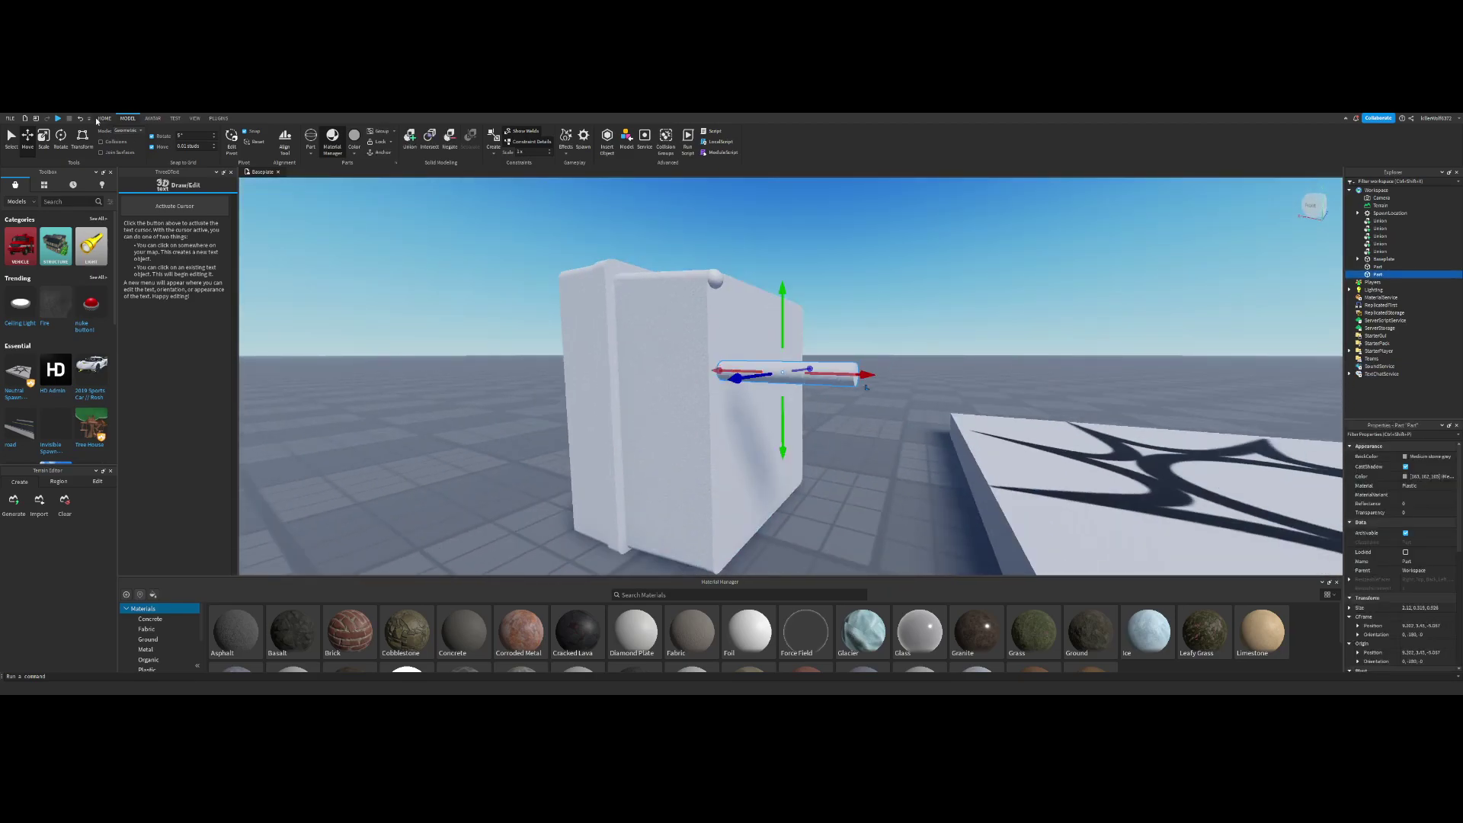
Step: Rotate the cylinder upright and place it under the ball along the outer face's side edge
left_click(62, 145)
left_click_drag(784, 311, 770, 371)
left_click(29, 143)
right_click_drag(760, 354, 761, 354)
key("d")
key("w")
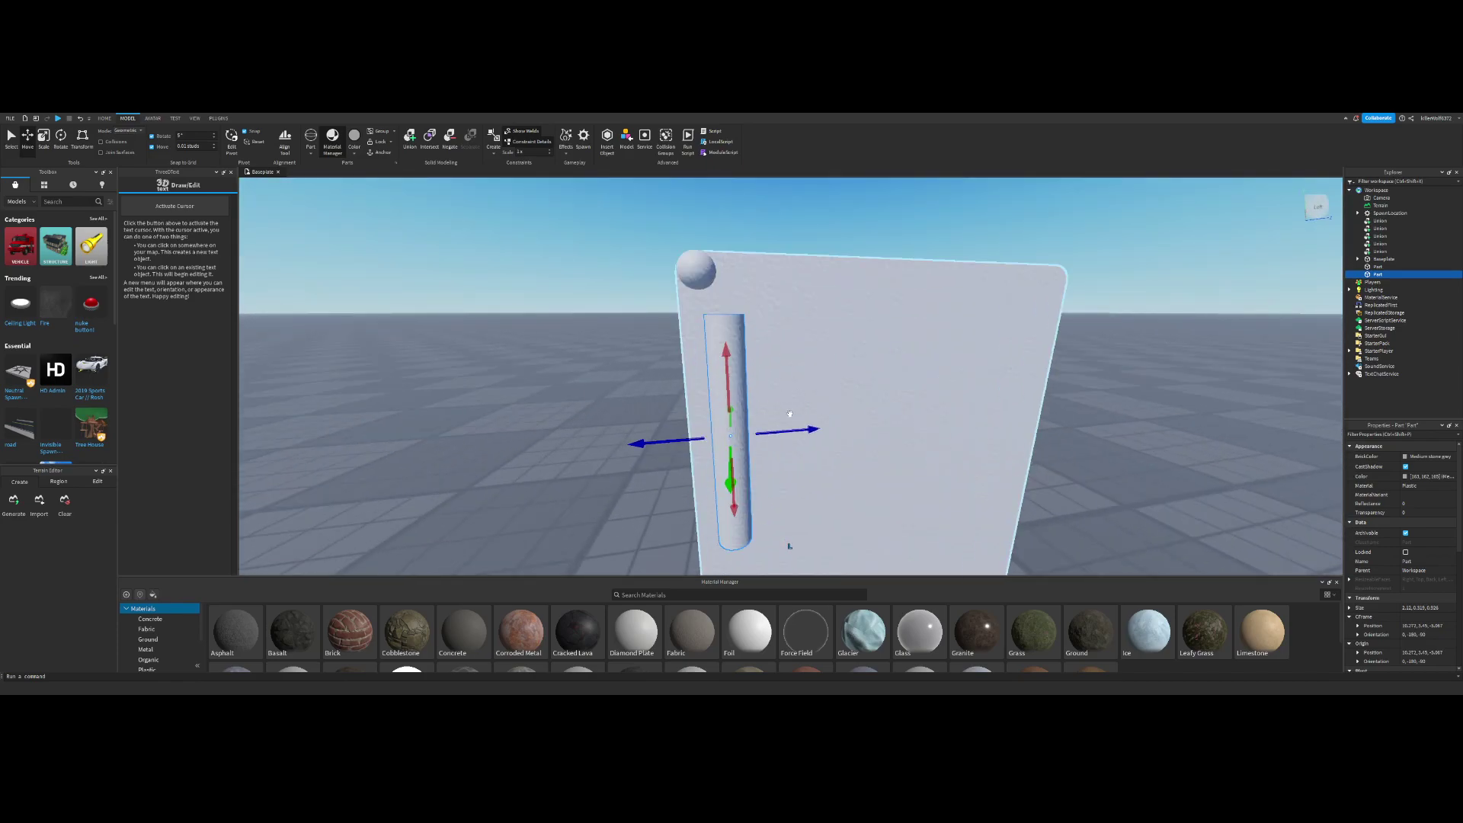
left_click_drag(785, 432, 706, 349)
left_click(805, 192)
Step: Resize the small ball so its diameter matches the upright cylinder
key("e")
right_click_drag(805, 192, 804, 193)
key("s")
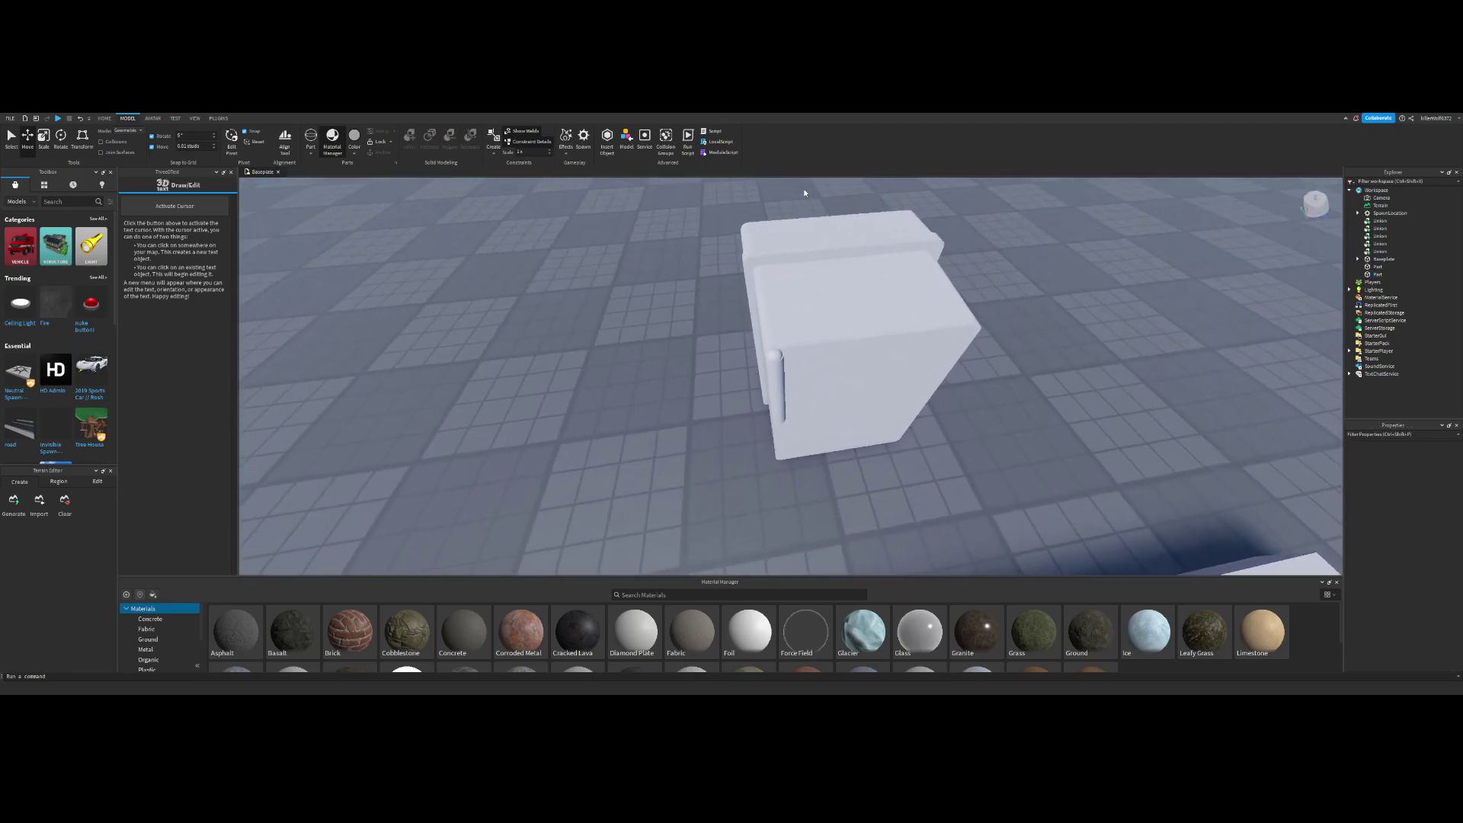
scroll(804, 189, "up", 3)
left_click(795, 356)
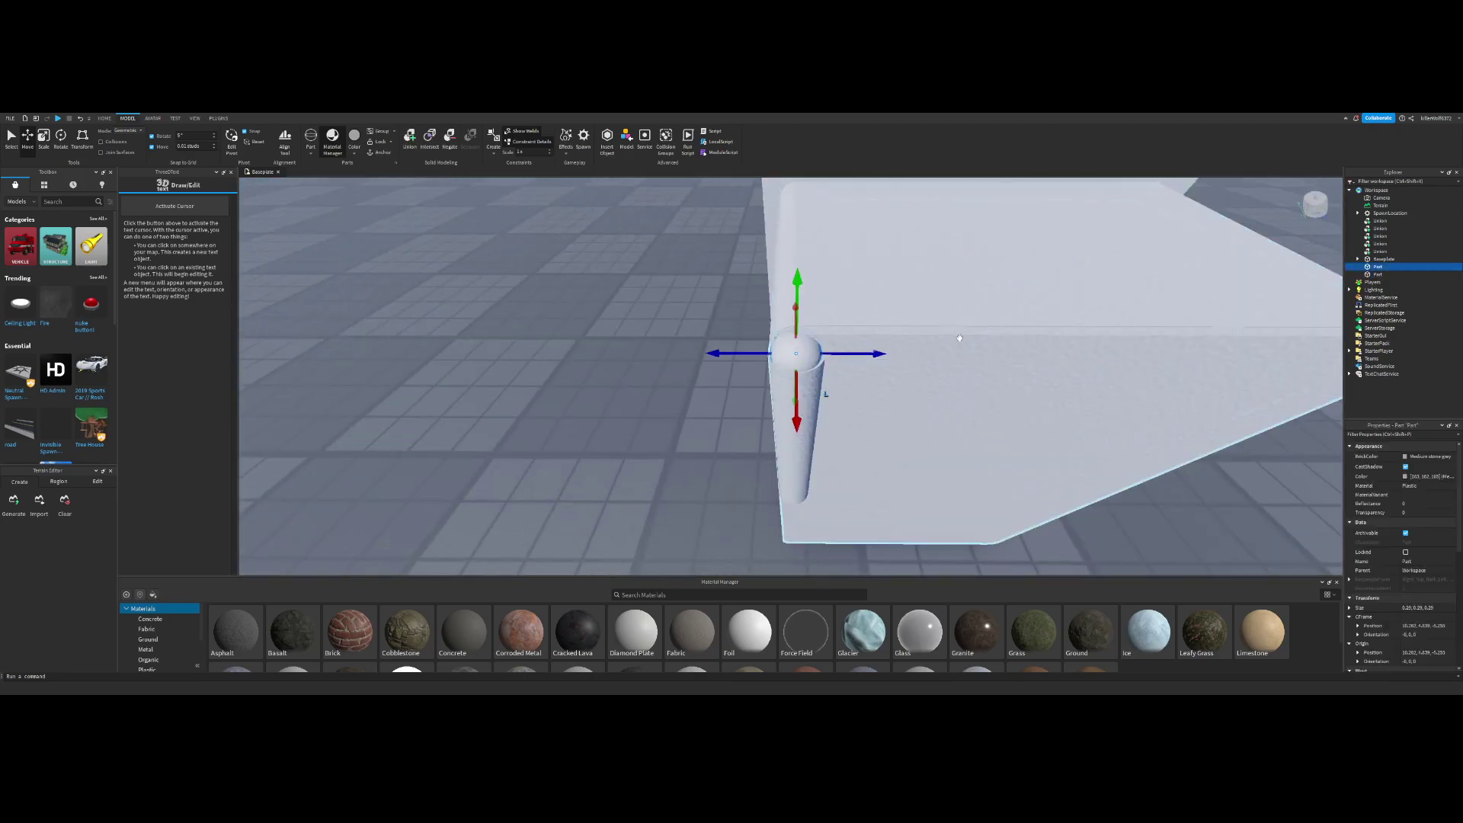
left_click(43, 141)
left_click(892, 247)
right_click_drag(892, 248, 895, 241)
left_click(833, 310)
left_click(833, 311)
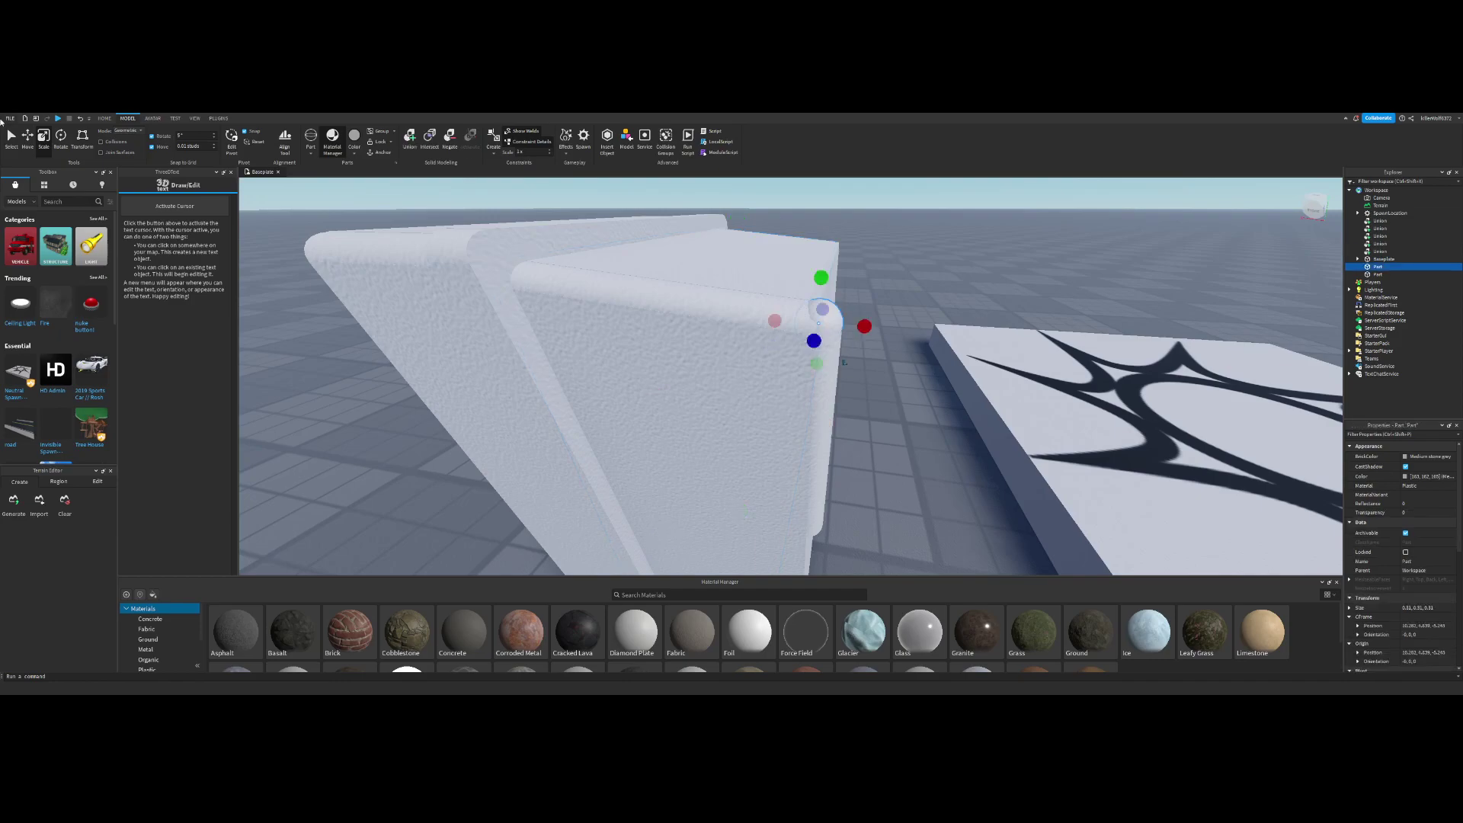
Step: Reposition the ball so it caps the upper end of the cylinder at the block's corner
left_click(31, 139)
right_click_drag(792, 305, 750, 290)
left_click_drag(817, 252, 818, 257)
right_click_drag(852, 352, 841, 375)
right_click_drag(821, 271, 839, 350)
left_click_drag(840, 351, 841, 352)
left_click(834, 395)
right_click_drag(834, 396, 862, 249)
left_click(832, 309)
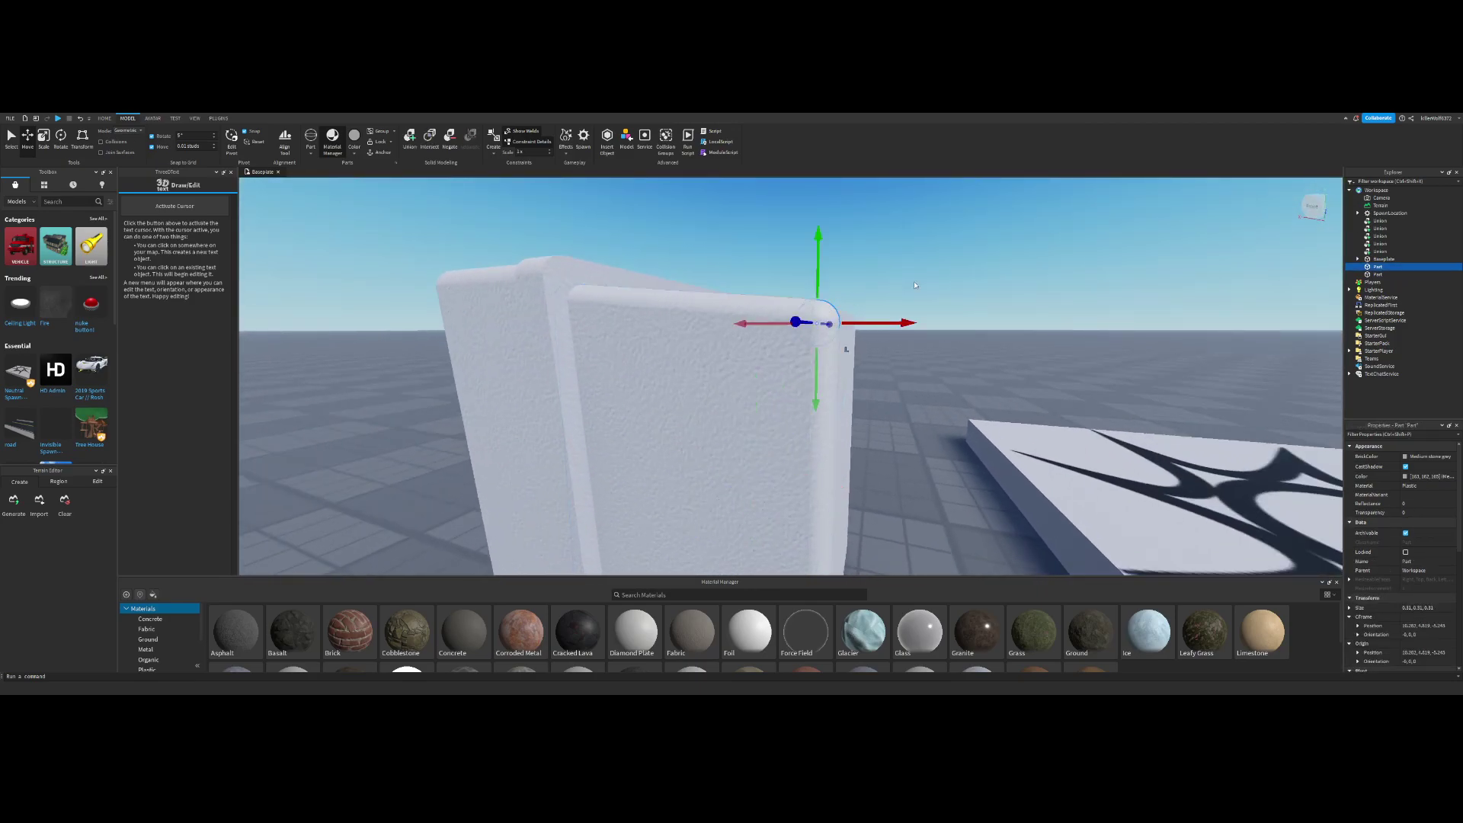
left_click(917, 282)
scroll(919, 281, "down", 5)
scroll(923, 279, "up", 5)
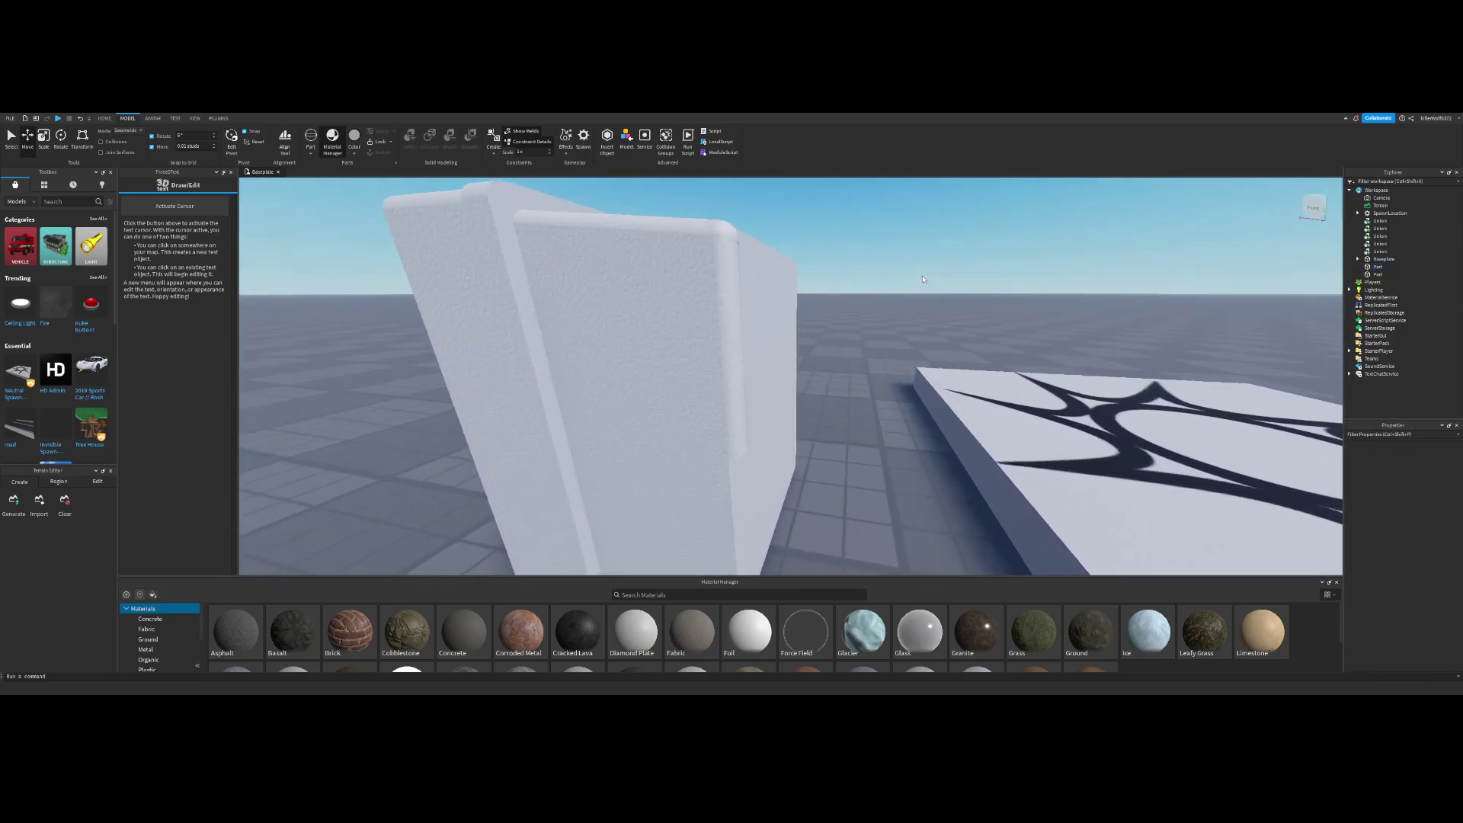
Step: Lengthen the upright cylinder down to the lower corner of the outer block
scroll(923, 279, "down", 3)
left_click(756, 378)
right_click_drag(756, 378, 758, 370)
scroll(758, 375, "down", 4)
scroll(760, 374, "up", 5)
scroll(757, 369, "down", 4)
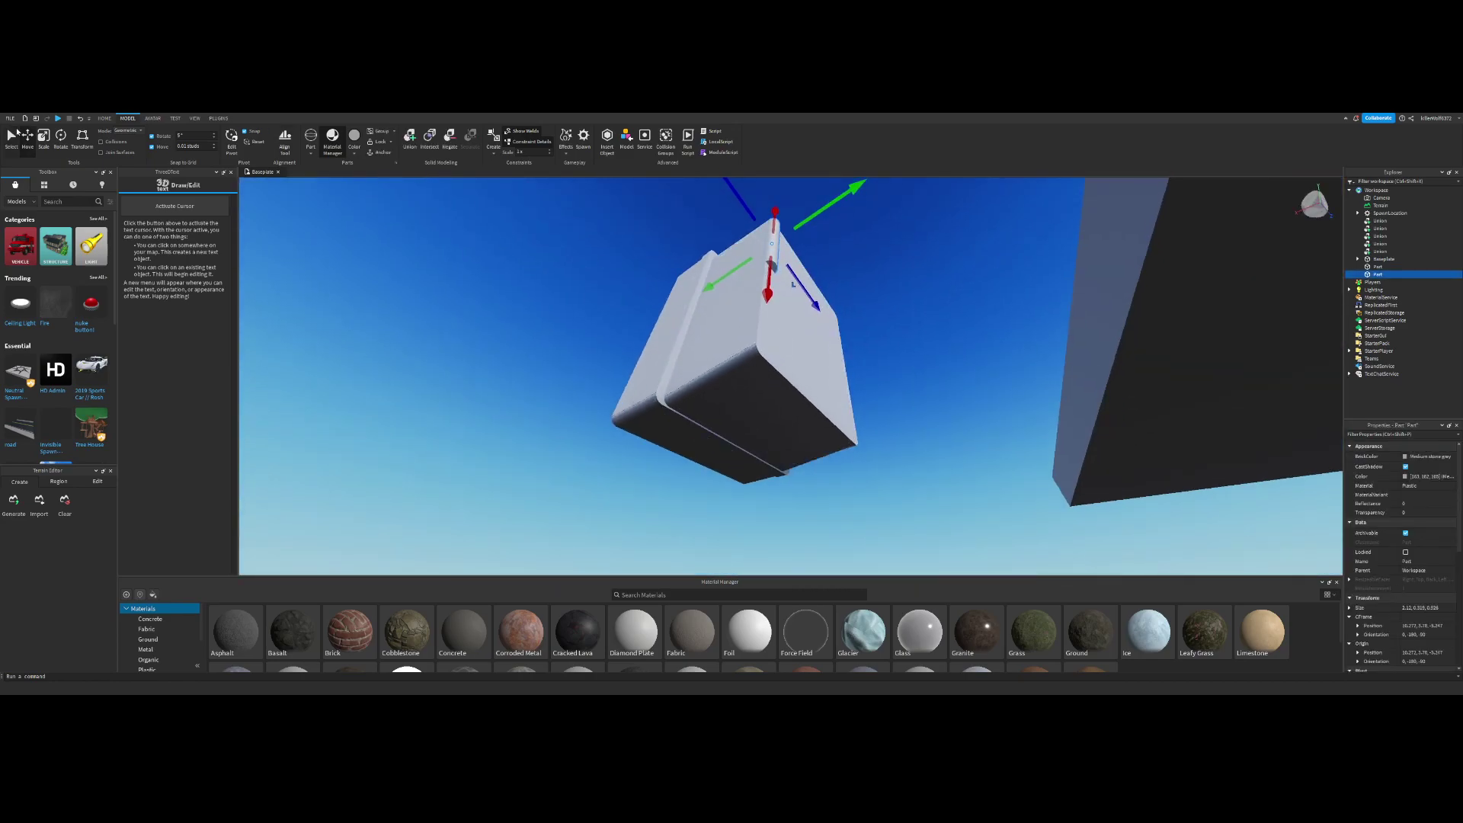
left_click(44, 138)
left_click_drag(774, 281, 778, 374)
Step: Duplicate the ball and move the copy down to cap the cylinder's lower end
left_click(849, 298)
right_click_drag(849, 298, 850, 298)
left_click(700, 305)
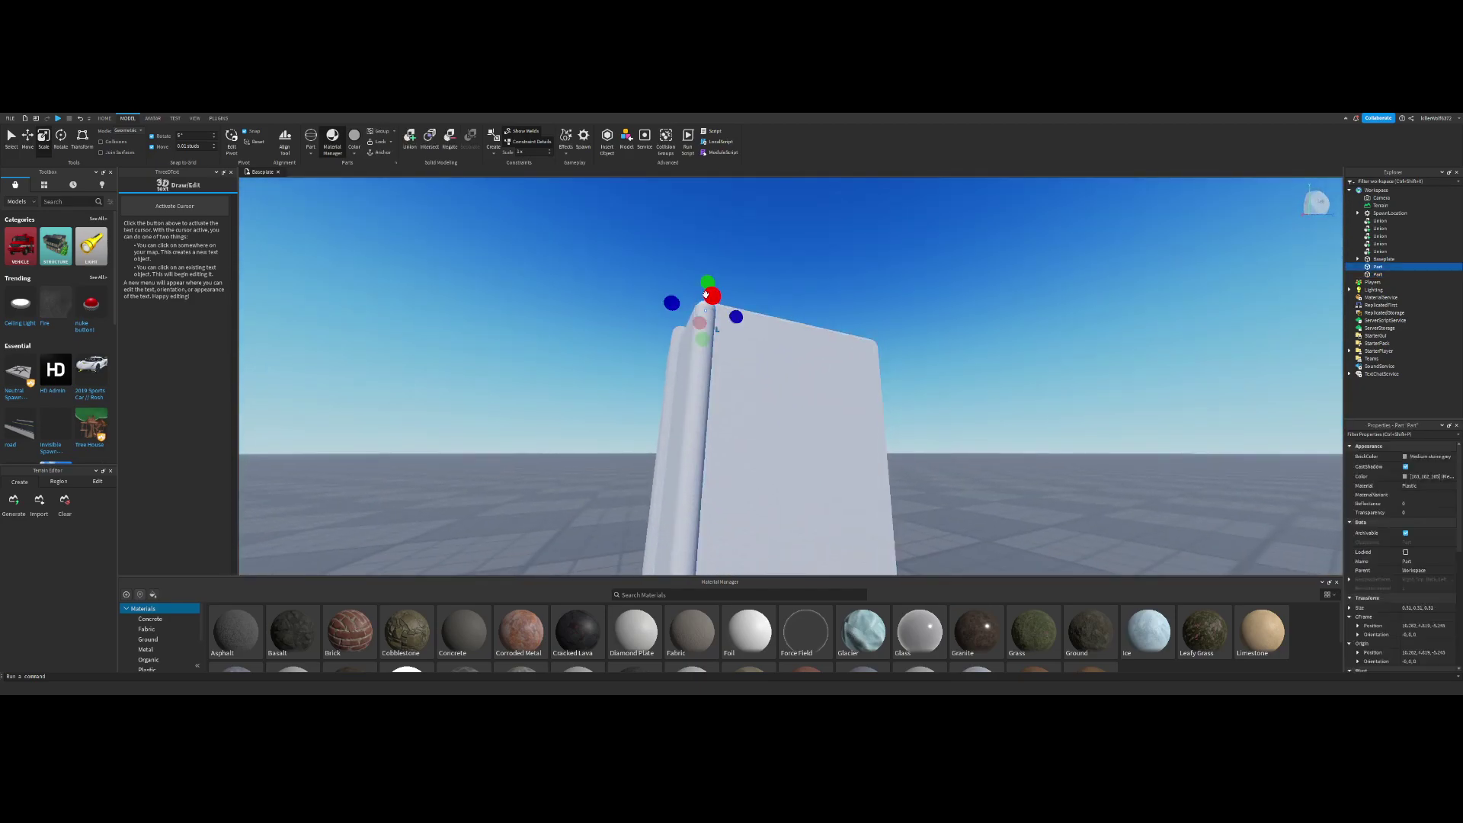
key("ctrl+2")
key("f")
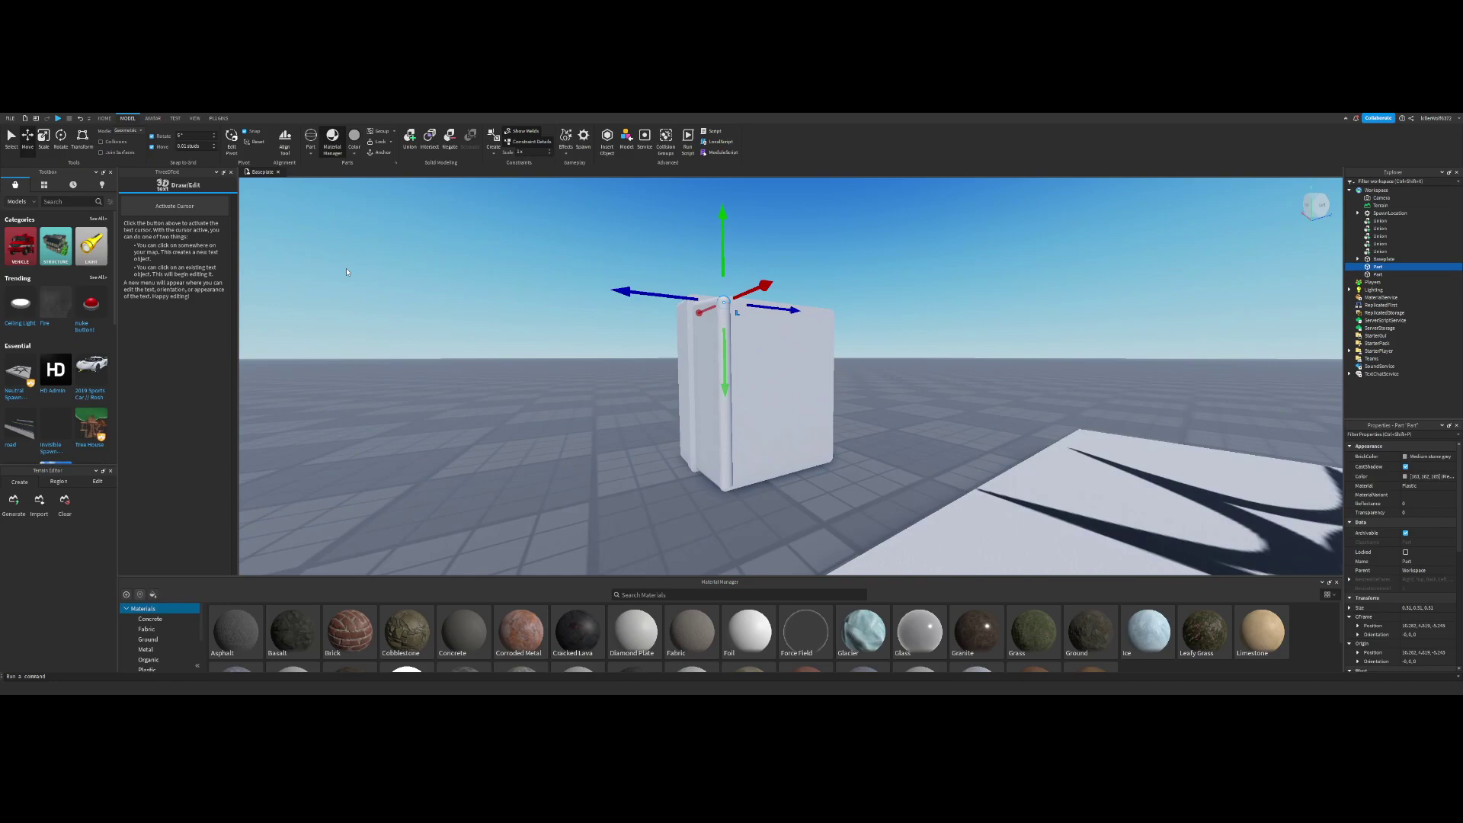
key("ctrl+d")
left_click_drag(724, 351, 770, 452)
key("f")
scroll(769, 453, "up", 4)
right_click_drag(770, 453, 770, 453)
left_click_drag(912, 282, 906, 273)
left_click(1035, 236)
Step: Duplicate the upright cylinder together with its two end balls
scroll(1035, 236, "down", 3)
right_click_drag(1035, 235, 1035, 235)
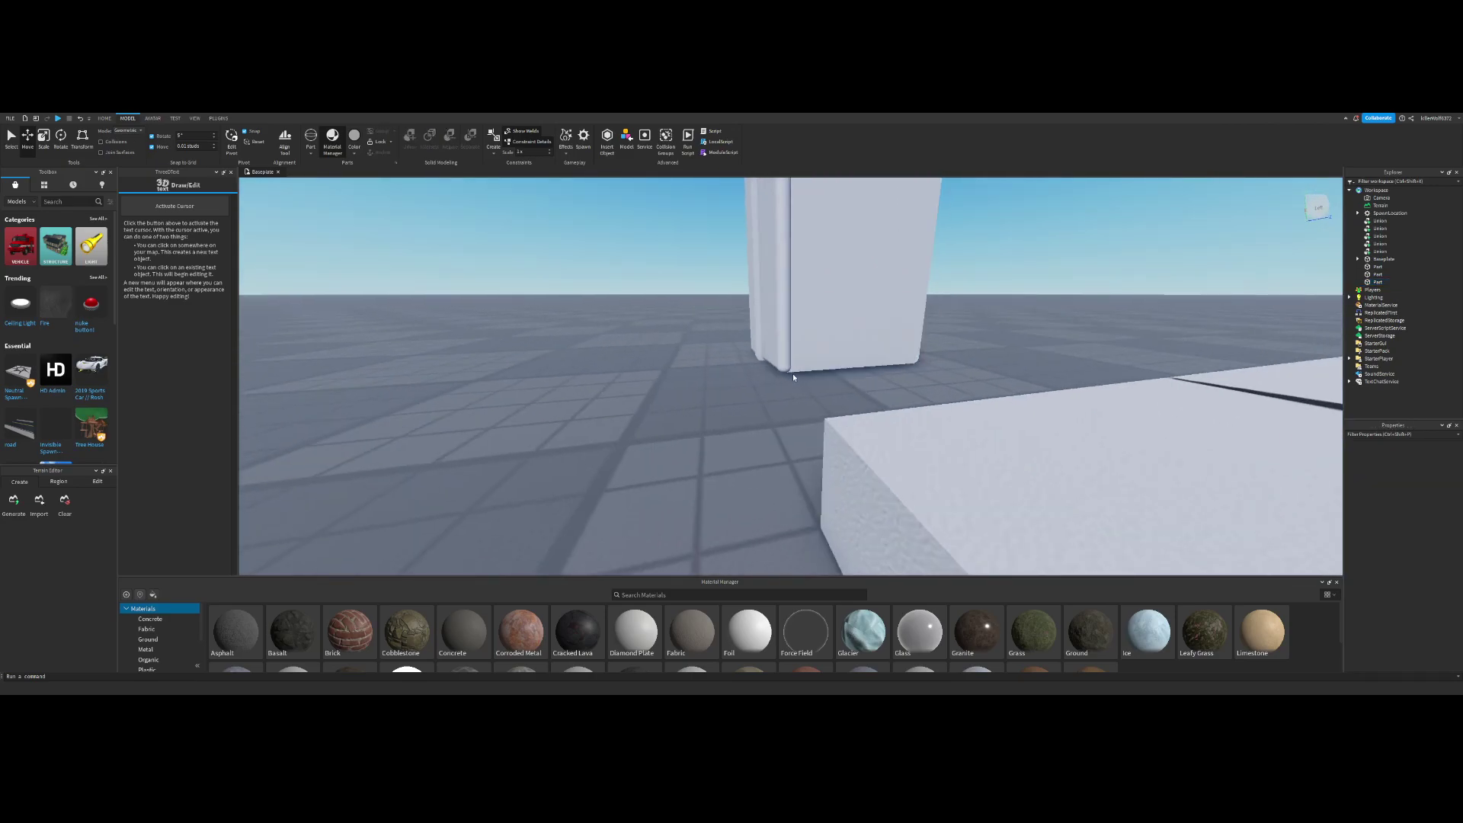
left_click(786, 370)
scroll(786, 370, "down", 4)
scroll(810, 350, "up", 4)
right_click_drag(810, 350, 789, 322)
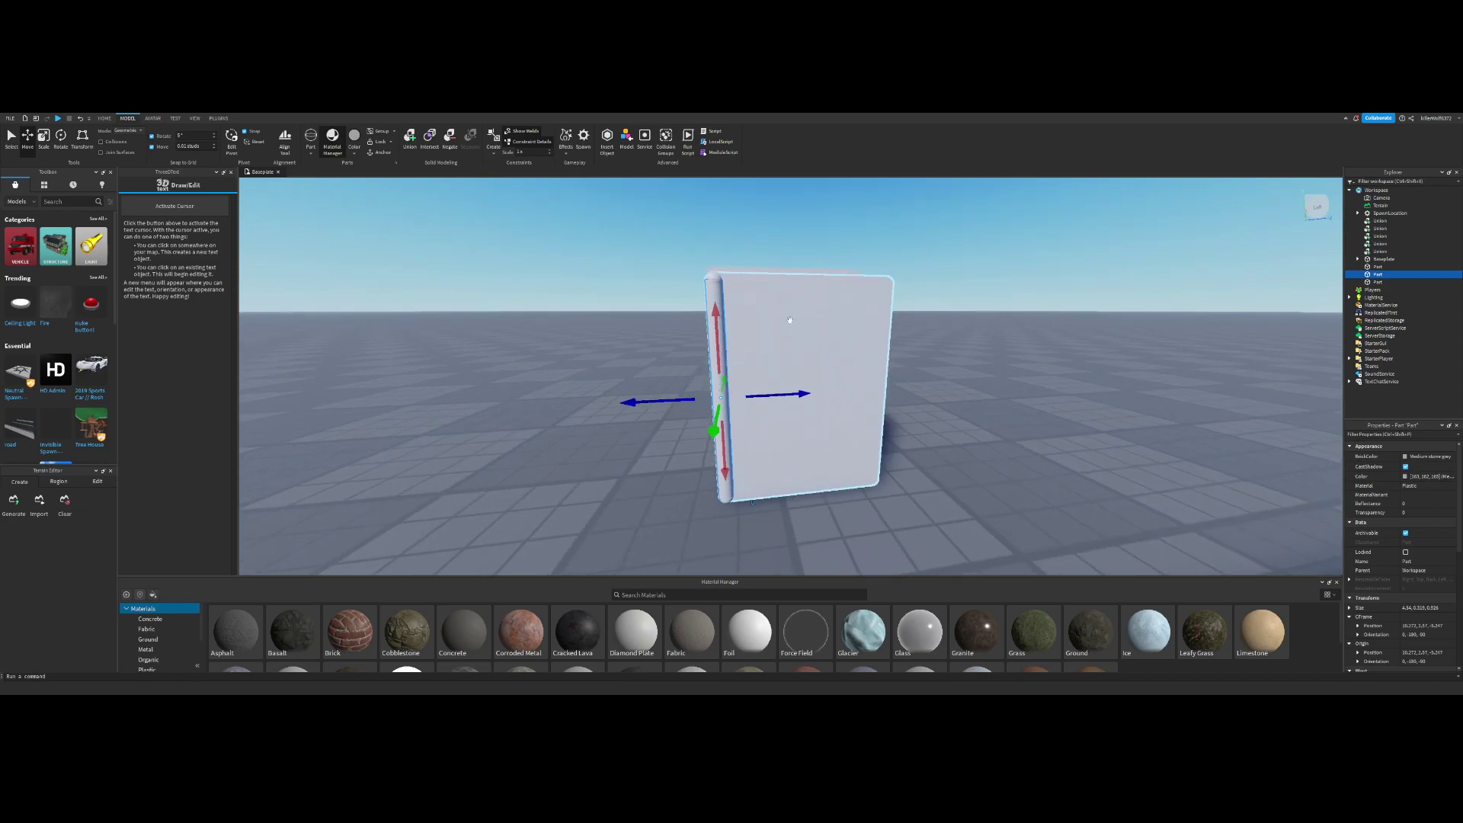
left_click(717, 279, "ctrl")
left_click(729, 499, "ctrl")
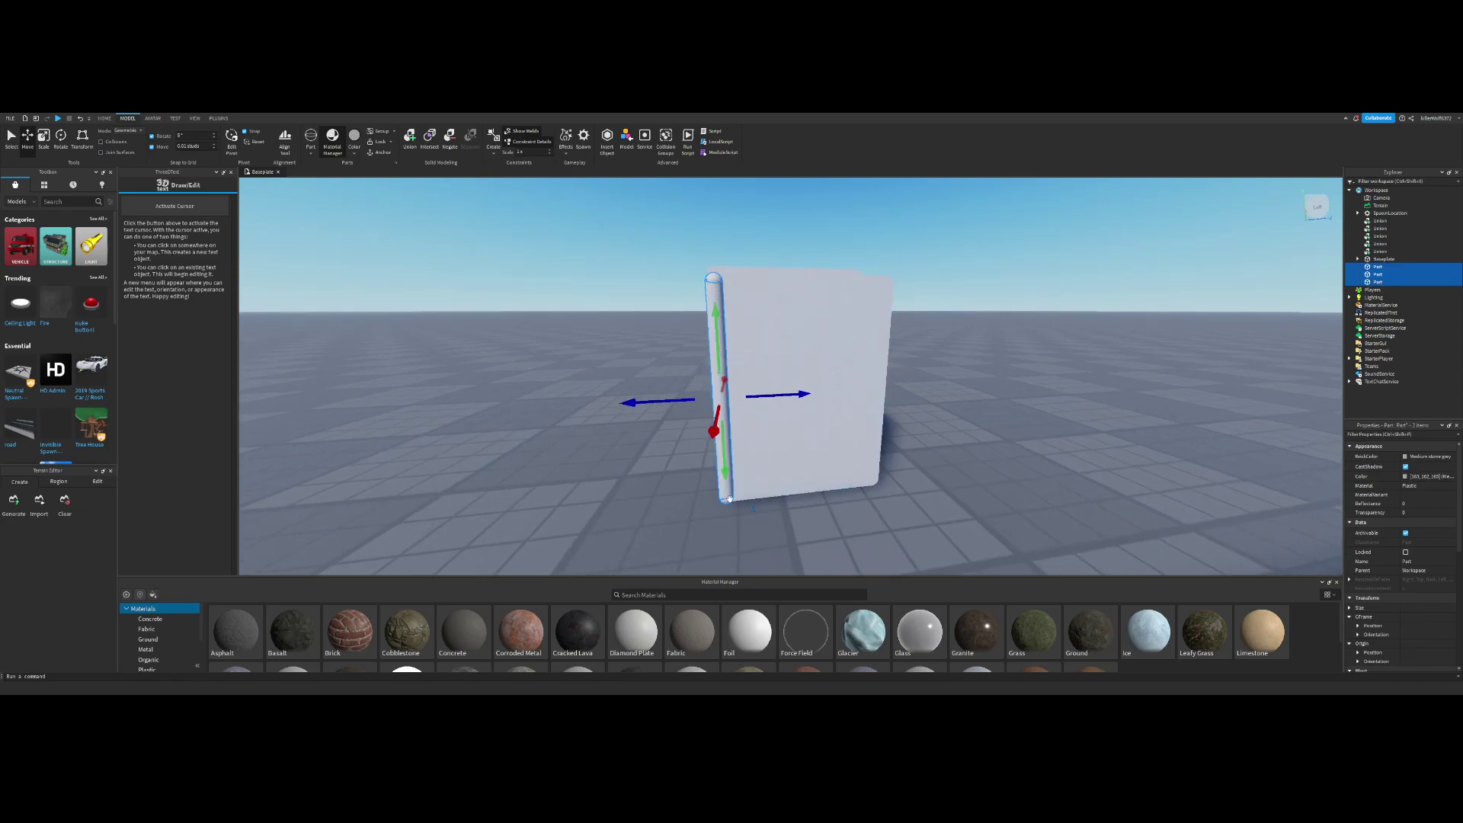
key("ctrl+d")
Step: Move the copied cylinder and balls across to the opposite side edge of the outer face
right_click_drag(729, 500, 722, 461)
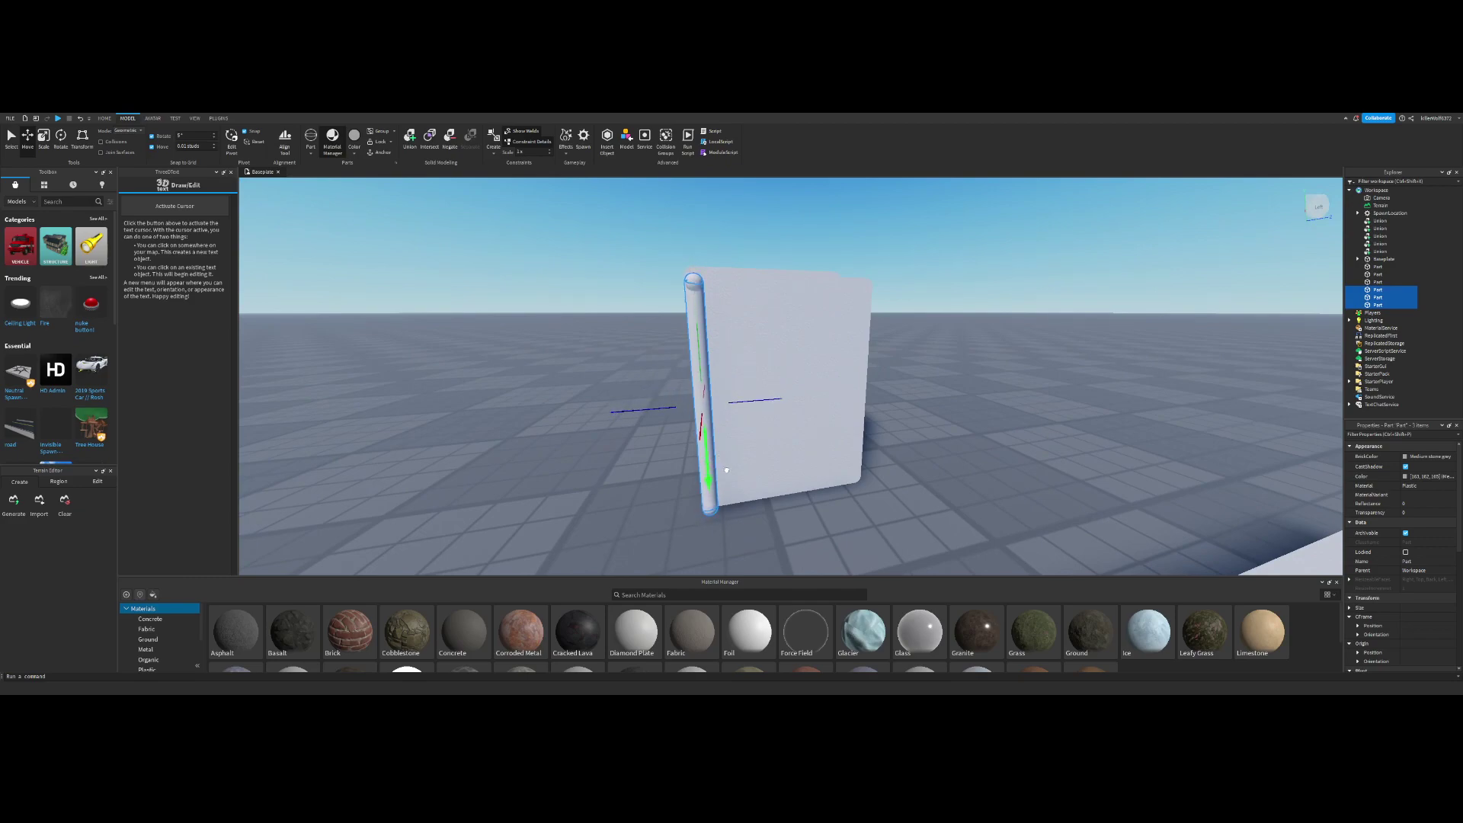
left_click_drag(741, 399, 891, 403)
key("s")
right_click_drag(892, 403, 891, 402)
key("w")
key("s")
key("w")
left_click_drag(851, 515, 865, 515)
left_click_drag(818, 448, 820, 446)
Step: Fine-tune the copied bar sideways so it lines up with the block's rounded edge
left_click(958, 389)
key("s")
right_click_drag(957, 388, 952, 388)
key("w")
key("d")
key("ctrl+z")
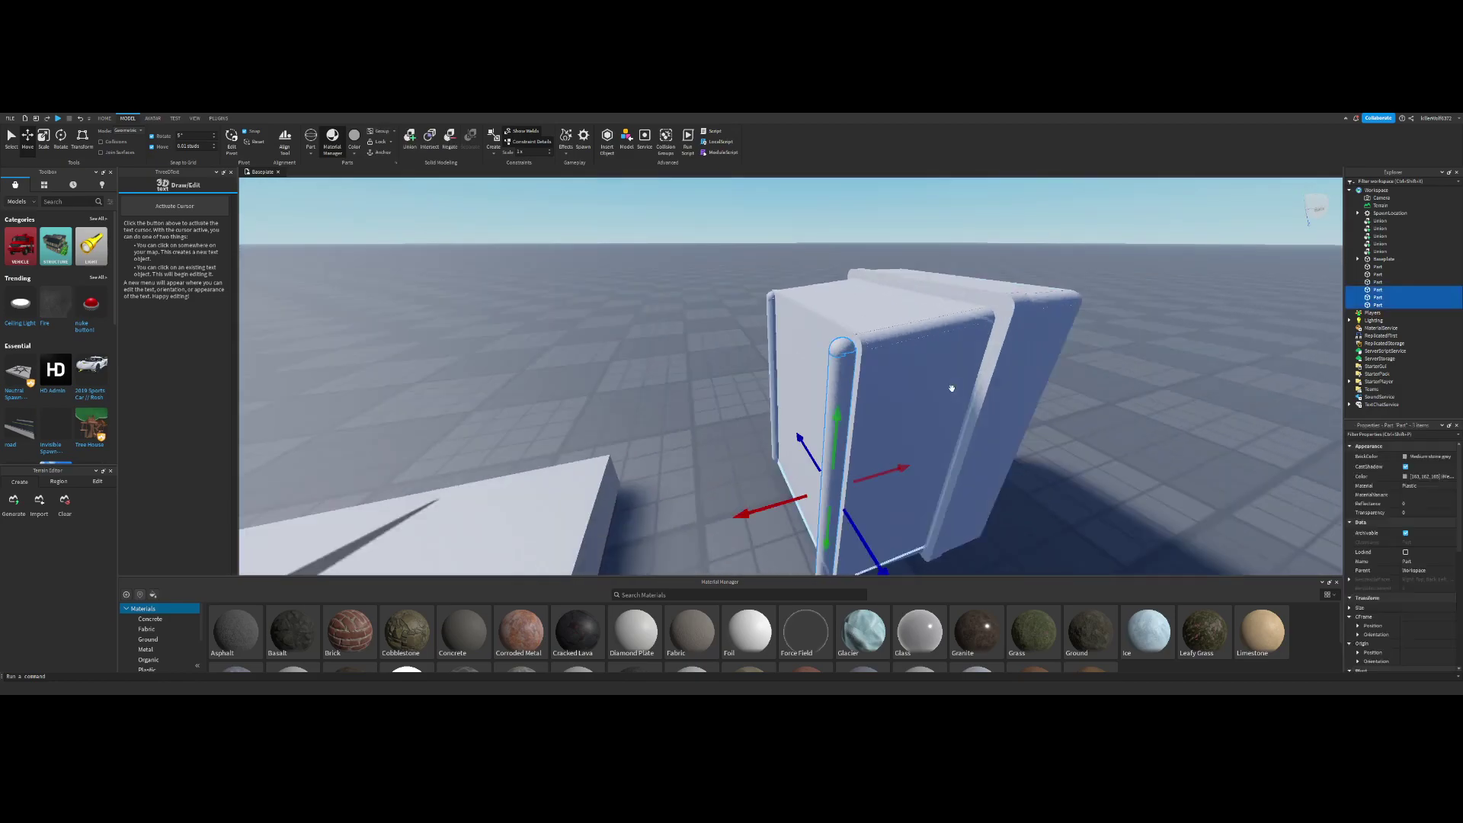
right_click_drag(892, 476, 898, 473)
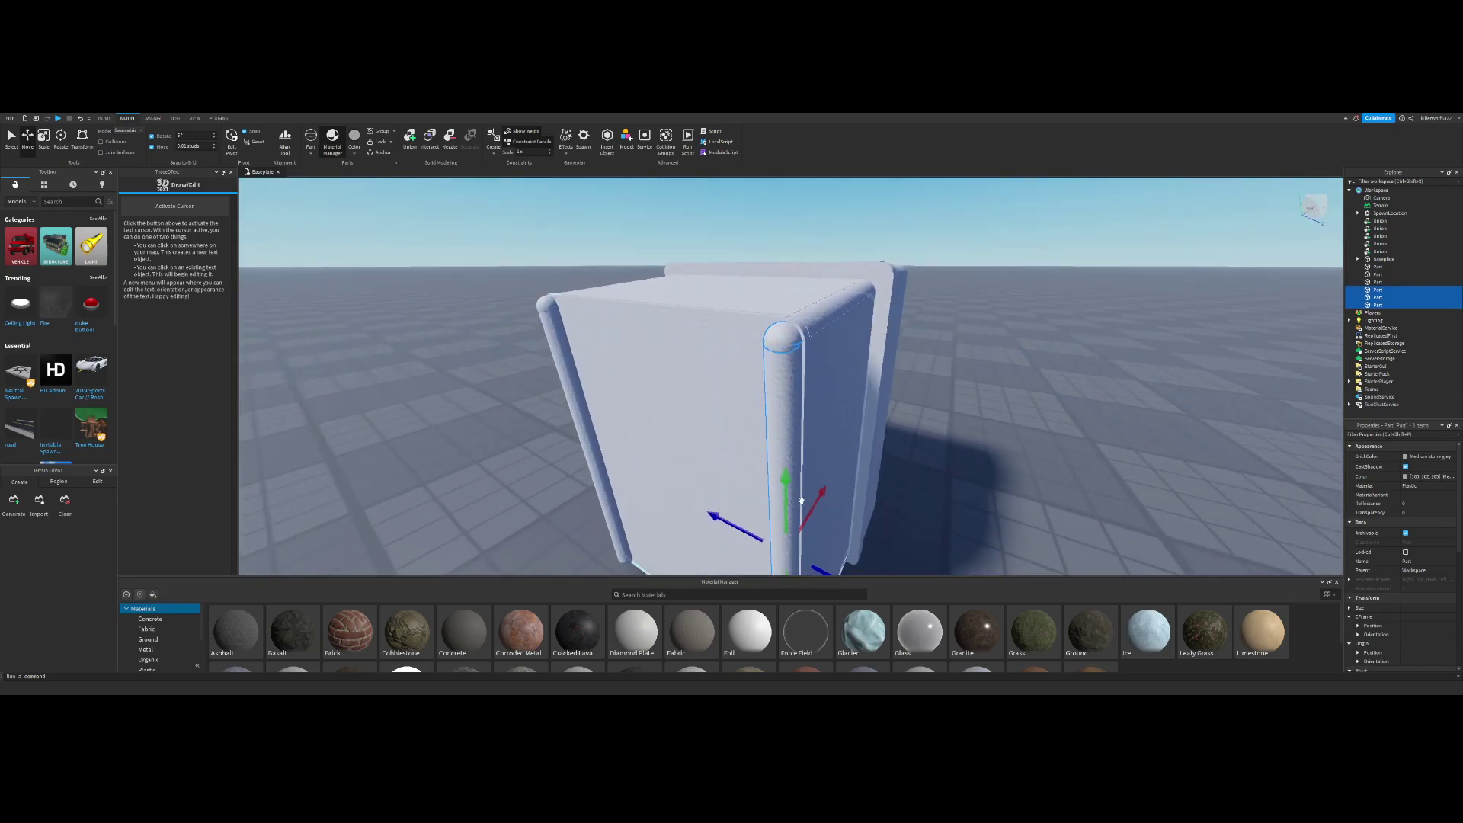
left_click_drag(814, 563, 818, 569)
right_click_drag(902, 434, 920, 393)
left_click(920, 393)
scroll(921, 393, "down", 2)
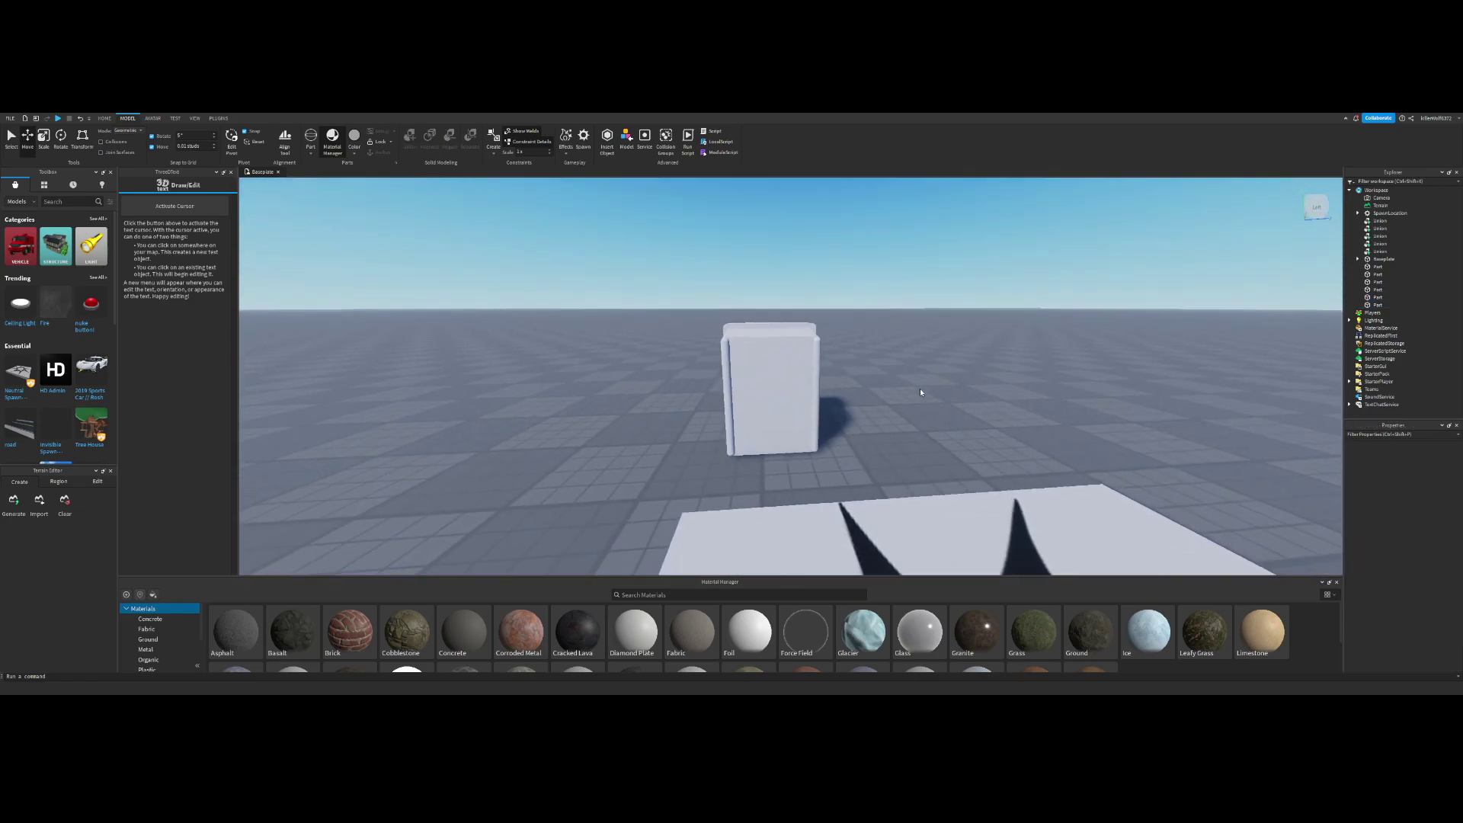
Step: Duplicate the second upright cylinder, rotate the copy horizontal and lower it to the block's top edge
scroll(921, 393, "up", 1)
left_click(828, 363)
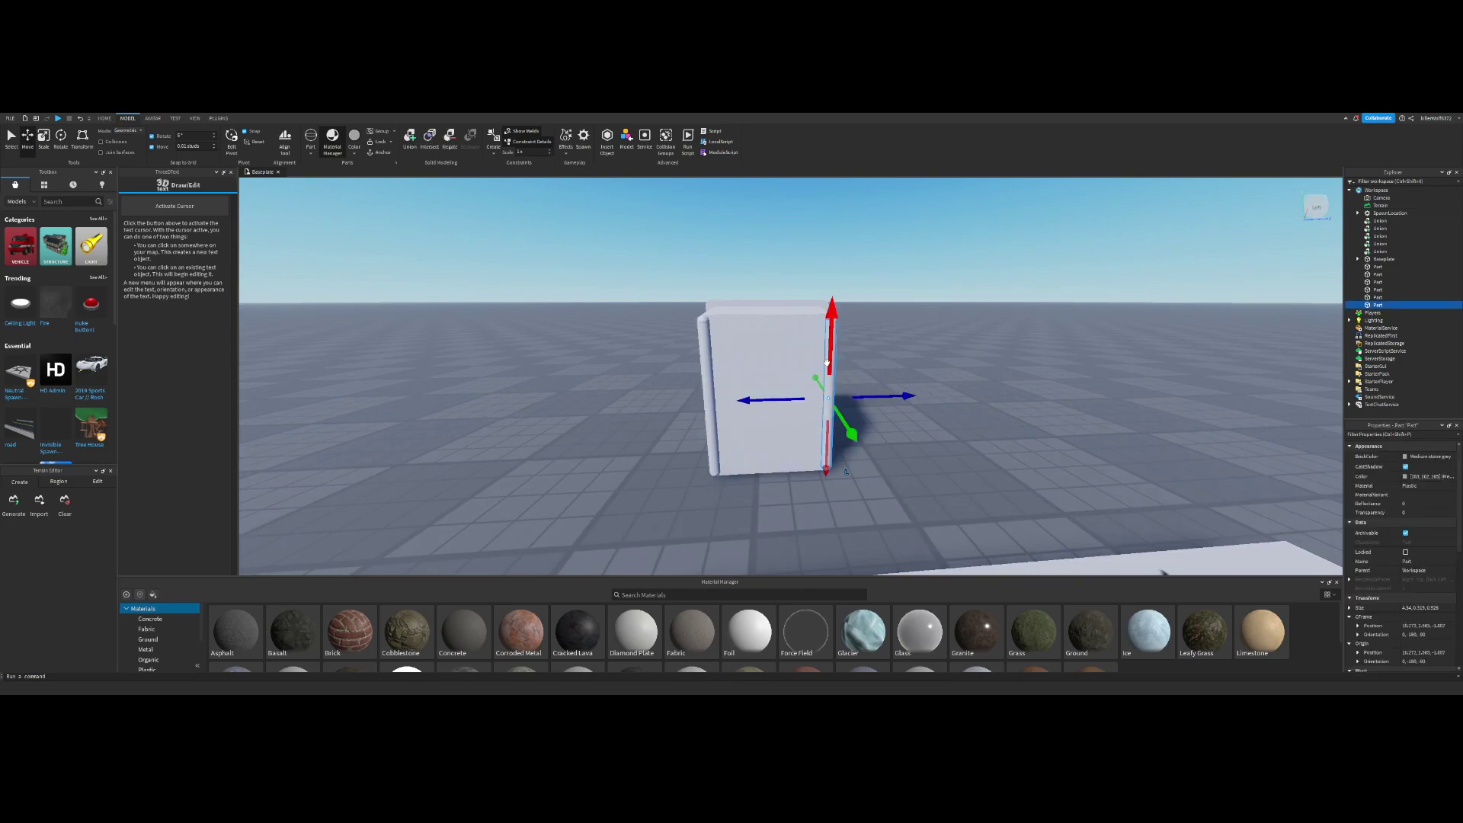
key("ctrl+d")
key("ctrl+4")
right_click_drag(855, 319, 855, 259)
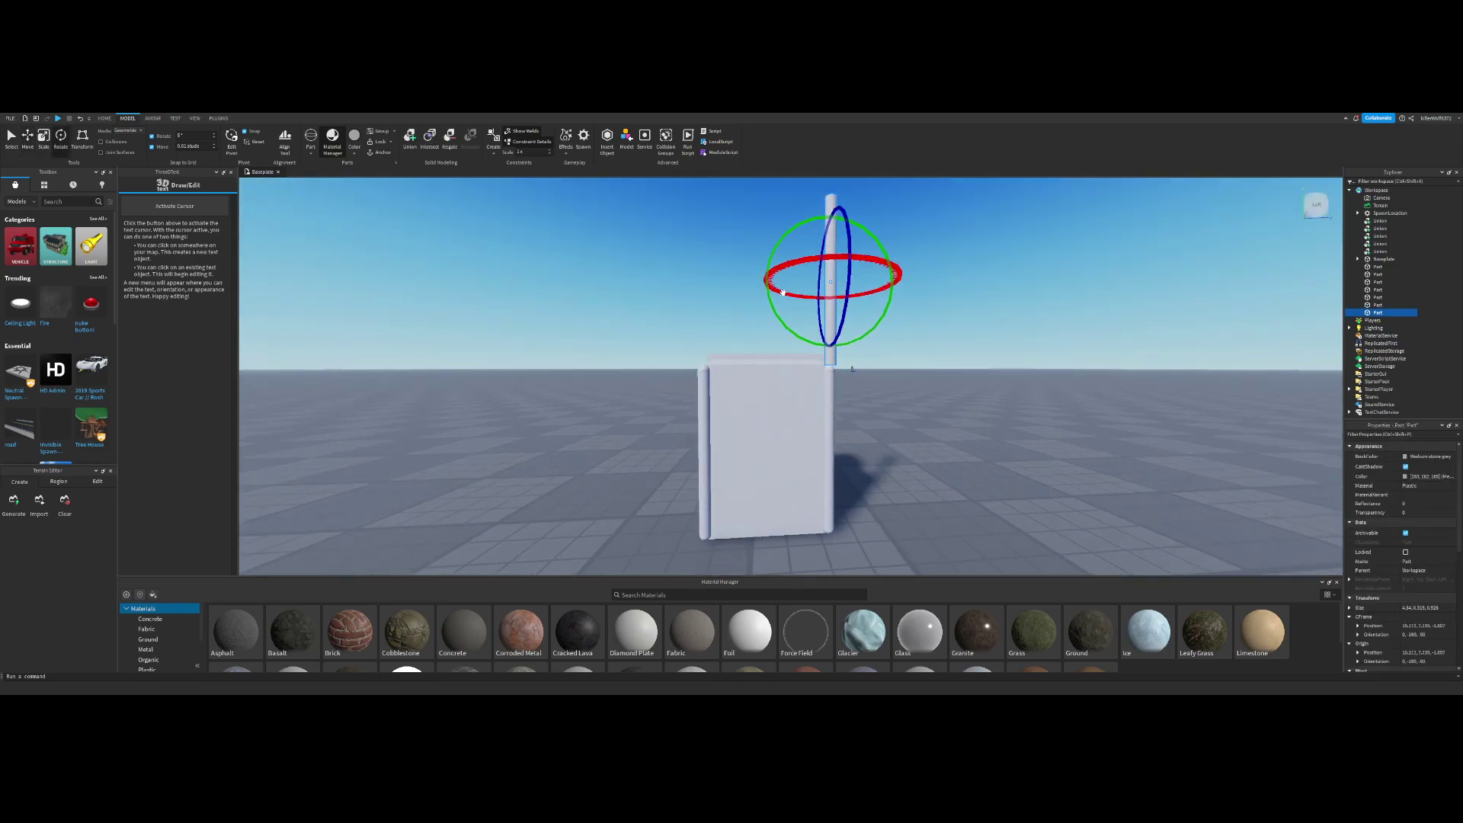
mouse_move(785, 324)
left_mouse_down()
mouse_move(782, 282)
mouse_move(786, 322)
left_mouse_up()
key("ctrl+2")
left_click_drag(827, 218, 828, 308)
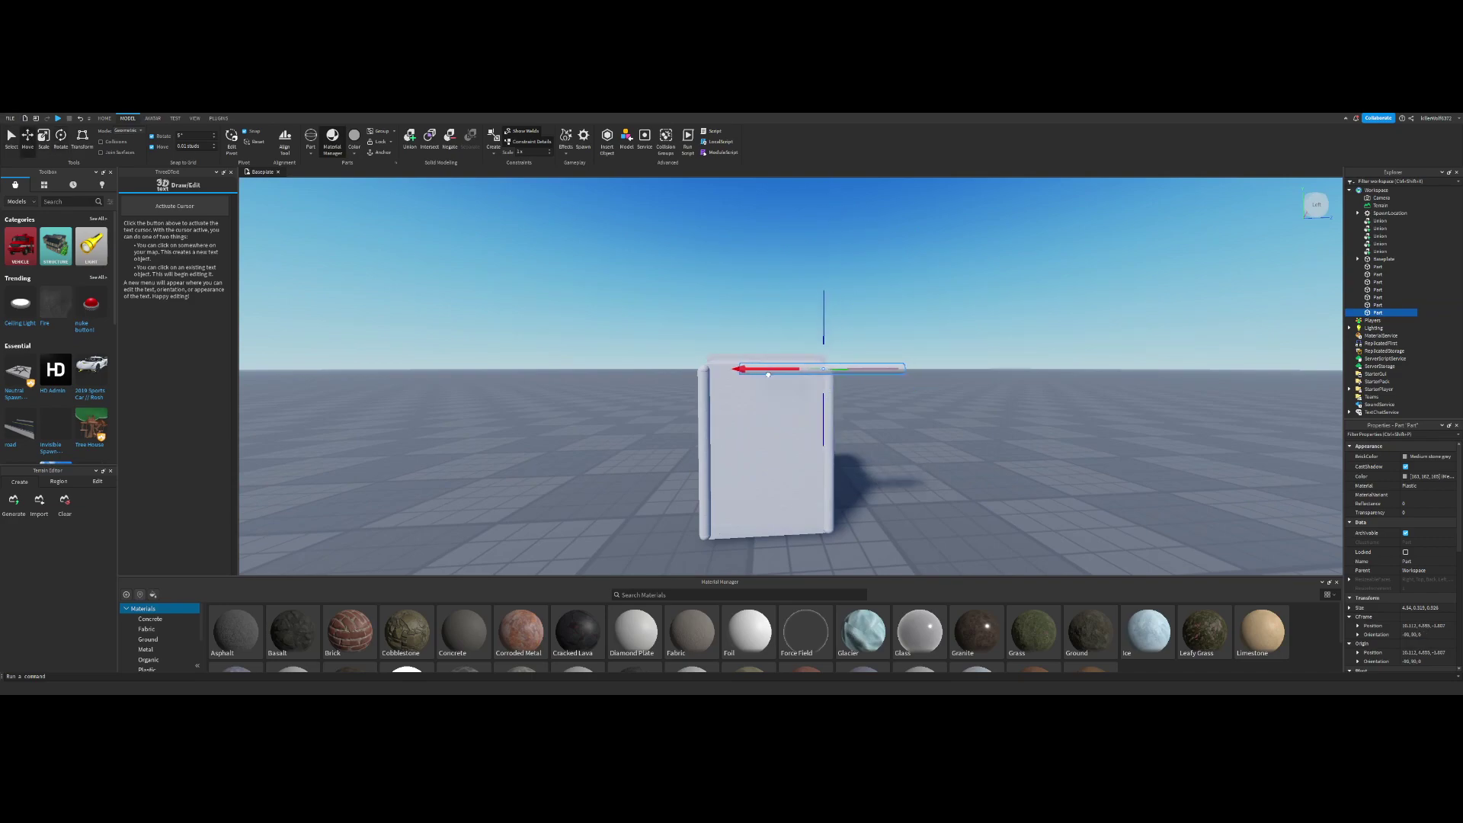
Step: Align the horizontal cylinder with the corner balls along the outer face's top edge
key("w")
key("a")
right_click_drag(737, 346, 769, 350)
left_click_drag(835, 376, 822, 380)
right_click_drag(820, 380, 805, 379)
left_click_drag(762, 379, 765, 387)
left_click_drag(811, 316, 811, 325)
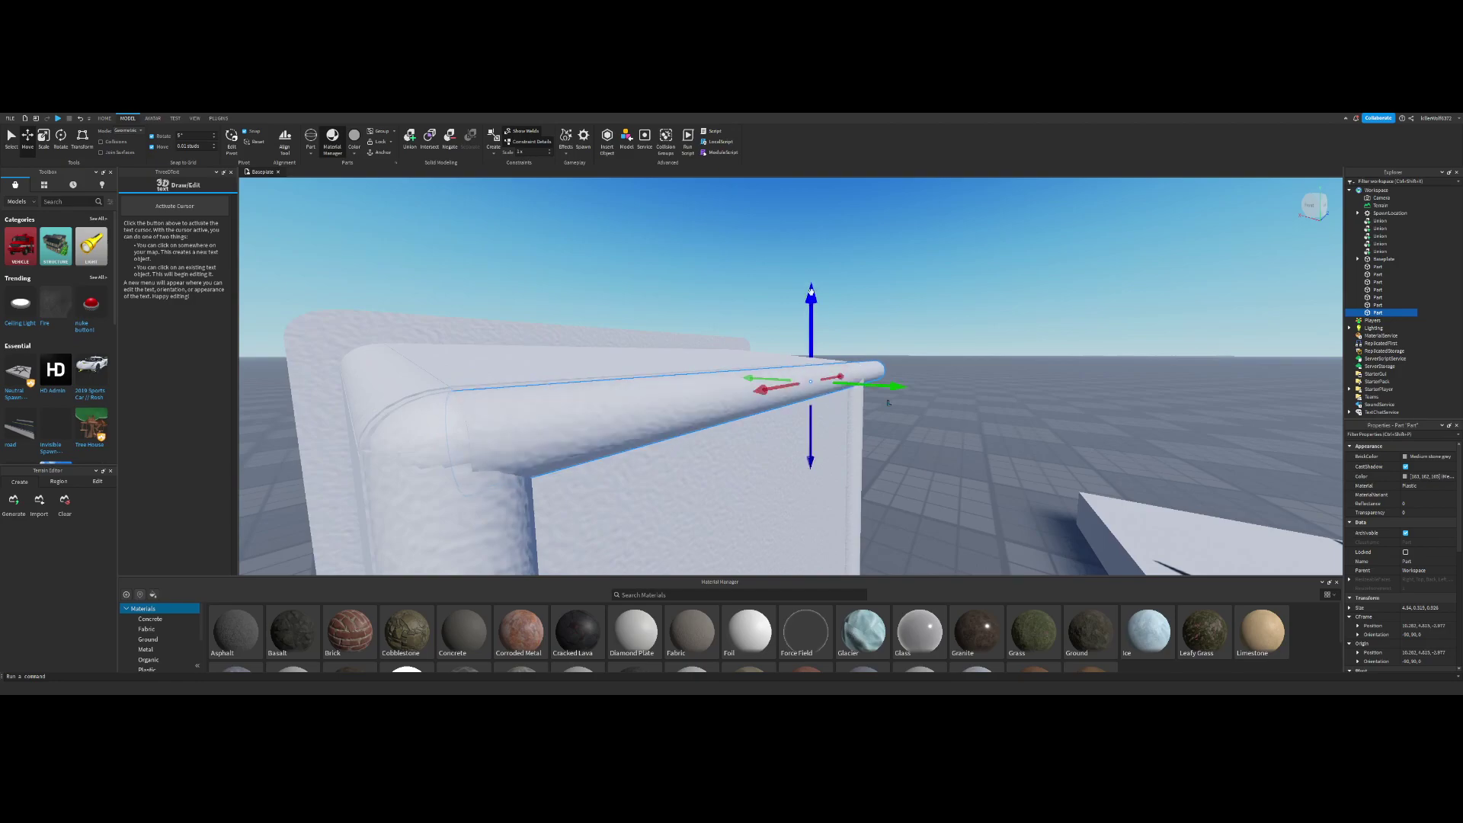
left_click(804, 254)
key("s")
key("a")
key("d")
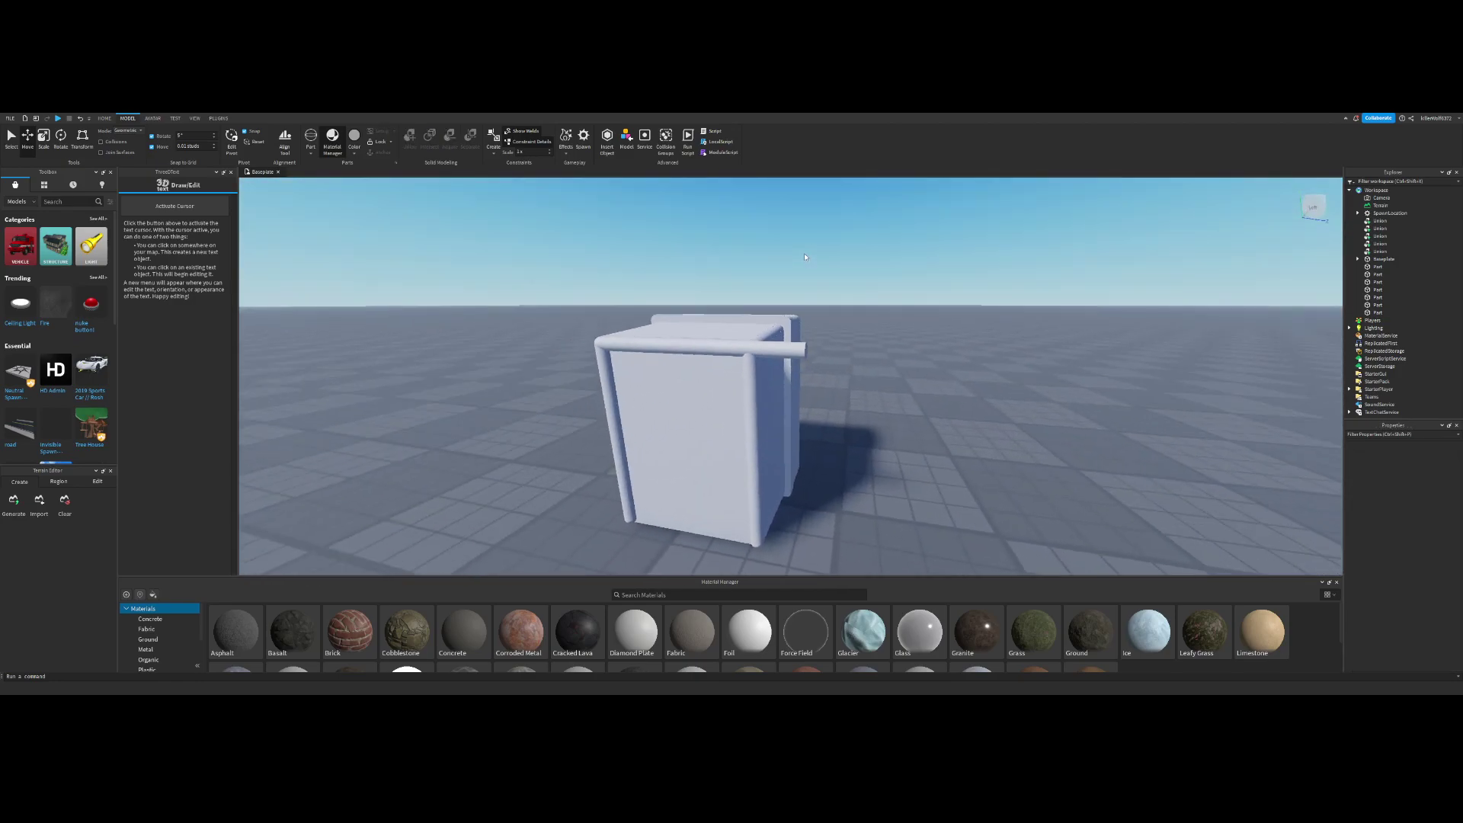
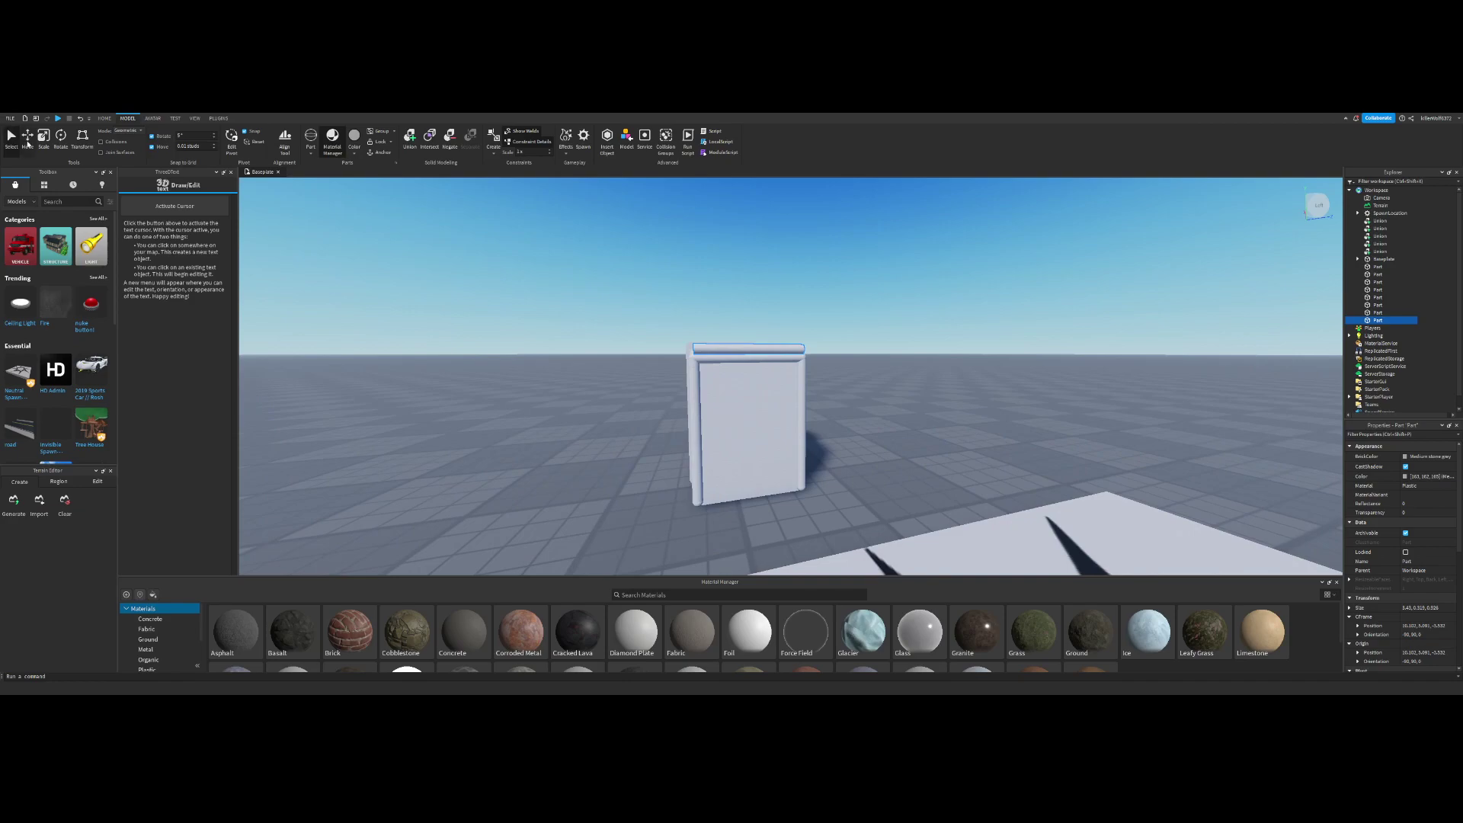
Step: Move the duplicated horizontal cylinder down and align it with the outer face's bottom edge
left_click(28, 139)
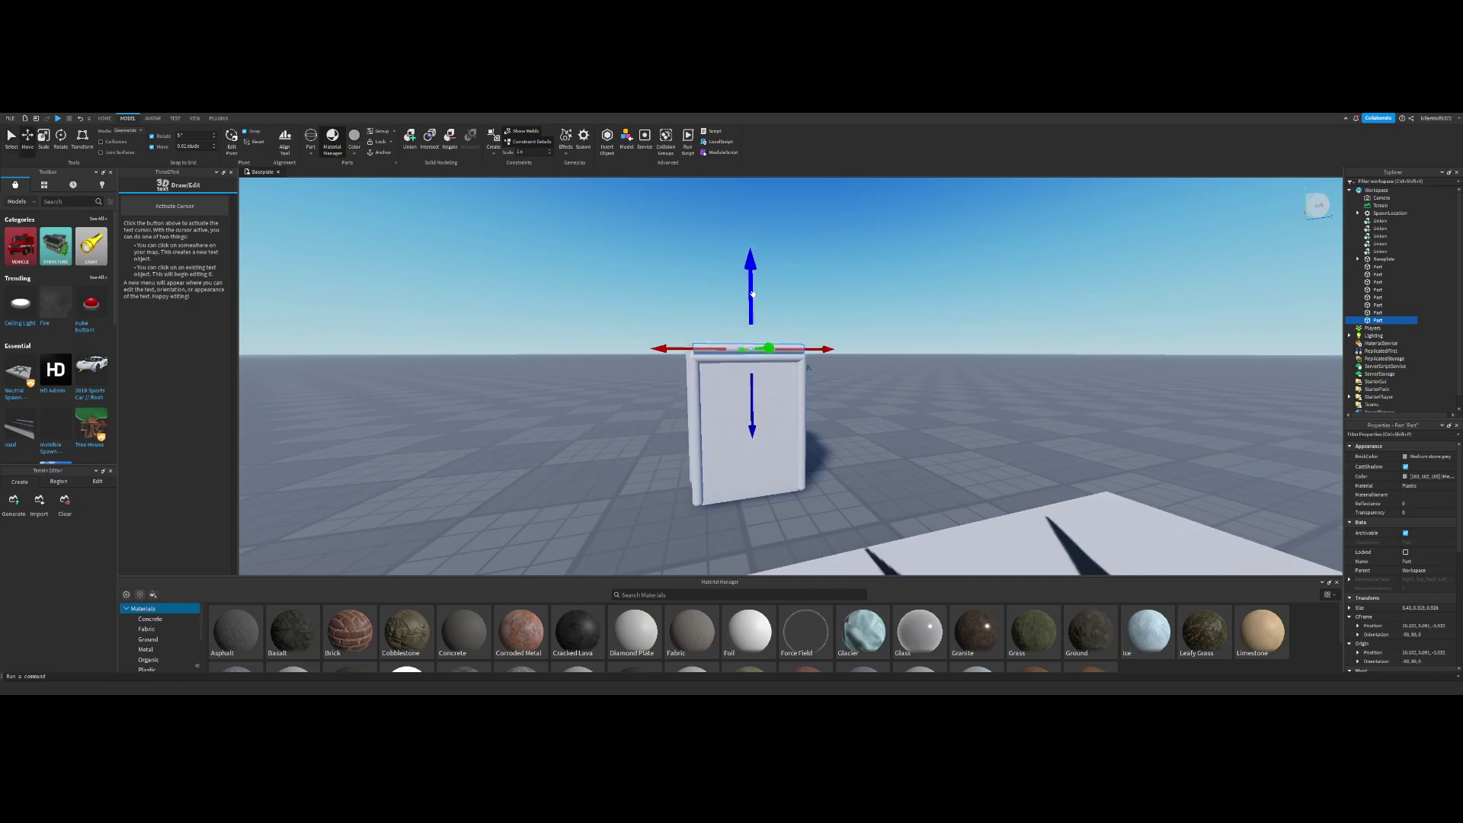
left_click_drag(752, 293, 780, 436)
right_click_drag(780, 435, 781, 434)
key("w")
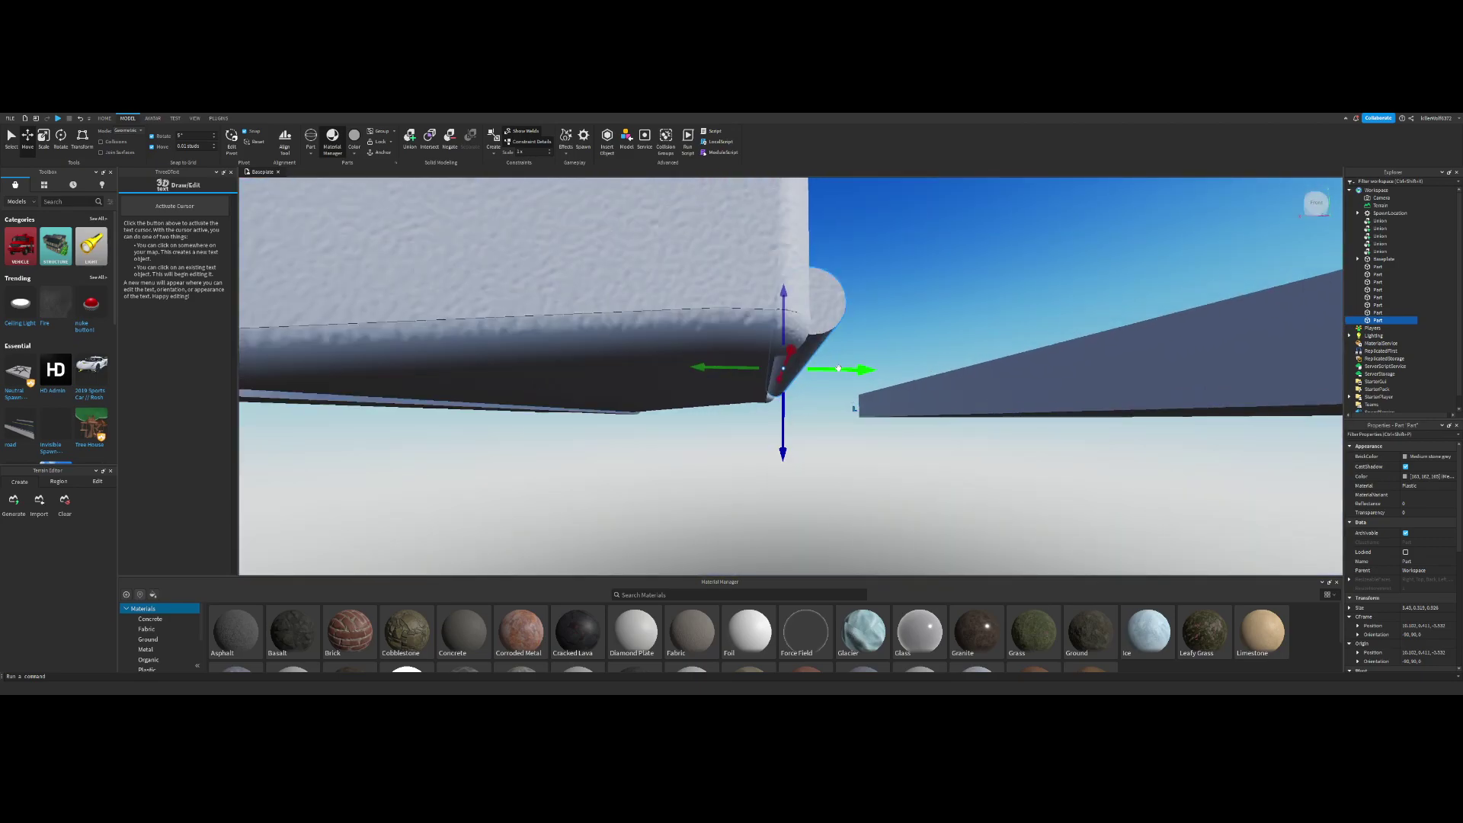
right_click_drag(838, 369, 817, 398)
scroll(823, 371, "up", 3)
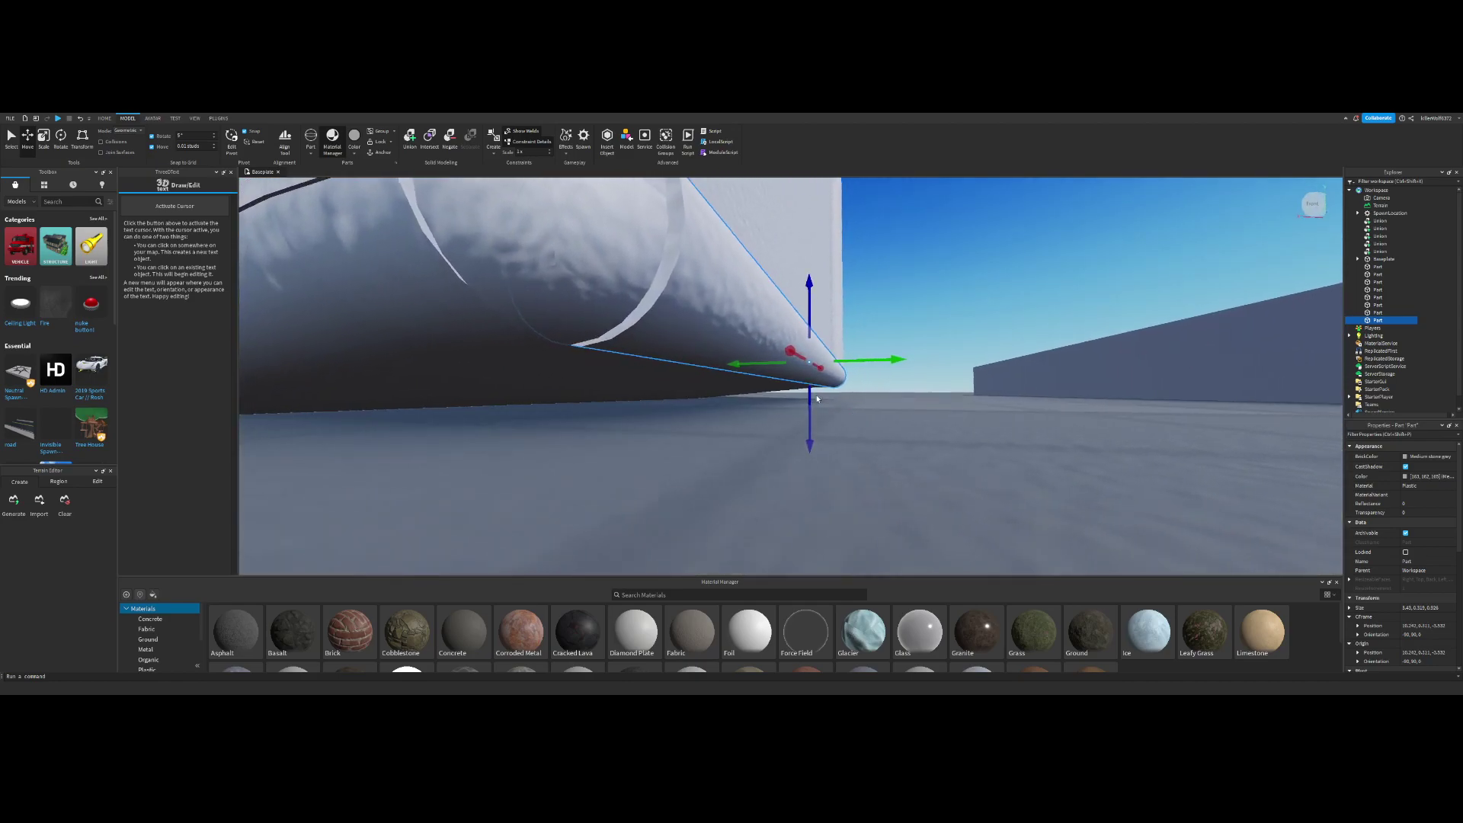
left_click_drag(868, 360, 861, 360)
right_click_drag(818, 427, 788, 447)
left_click(816, 459)
Step: Duplicate the tilted block and rotate the copy slightly to increase its tilt
scroll(816, 459, "down", 8)
key("w")
key("a")
key("w")
left_click(709, 385)
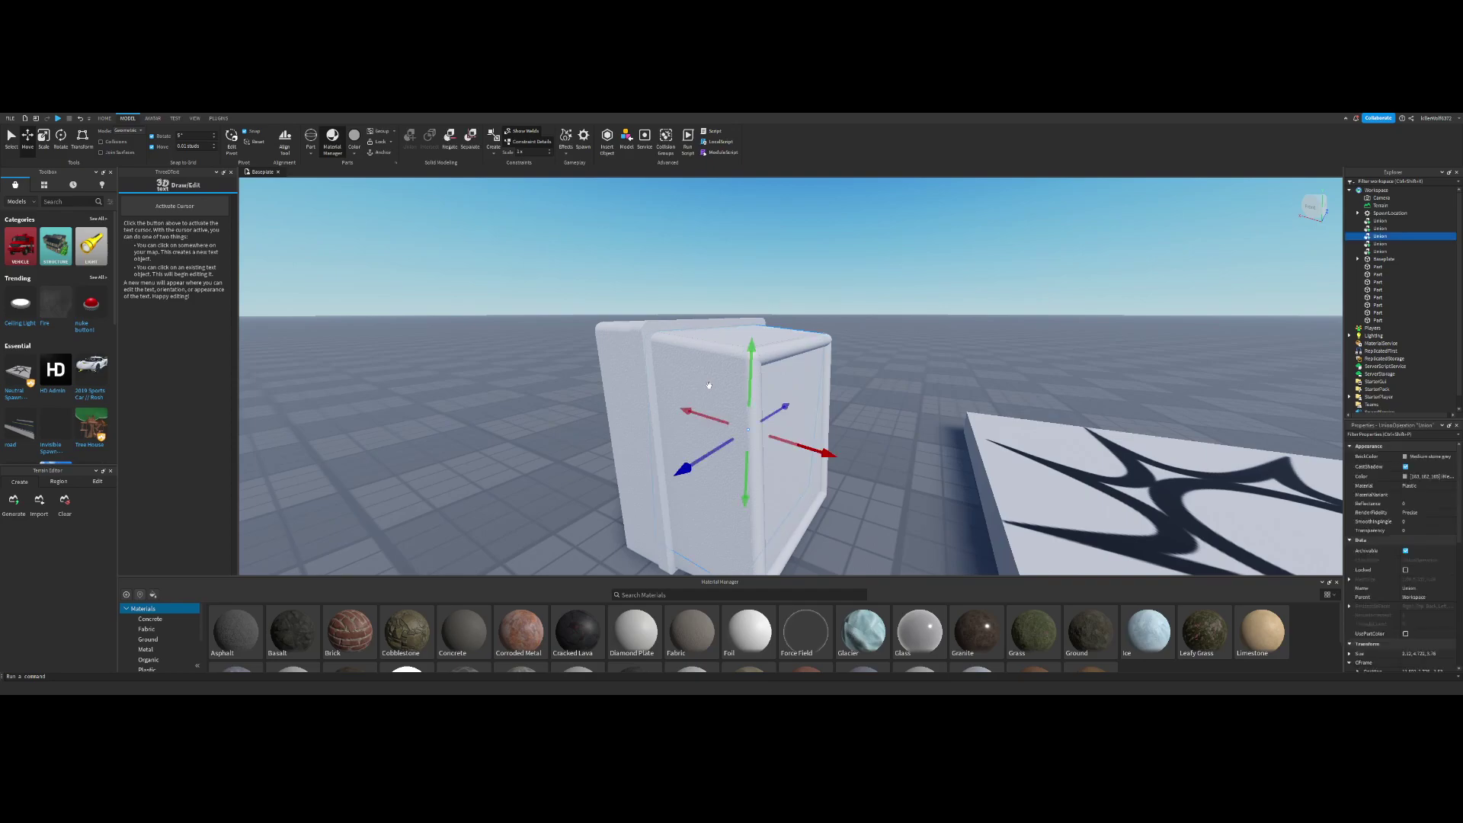
key("ctrl+d")
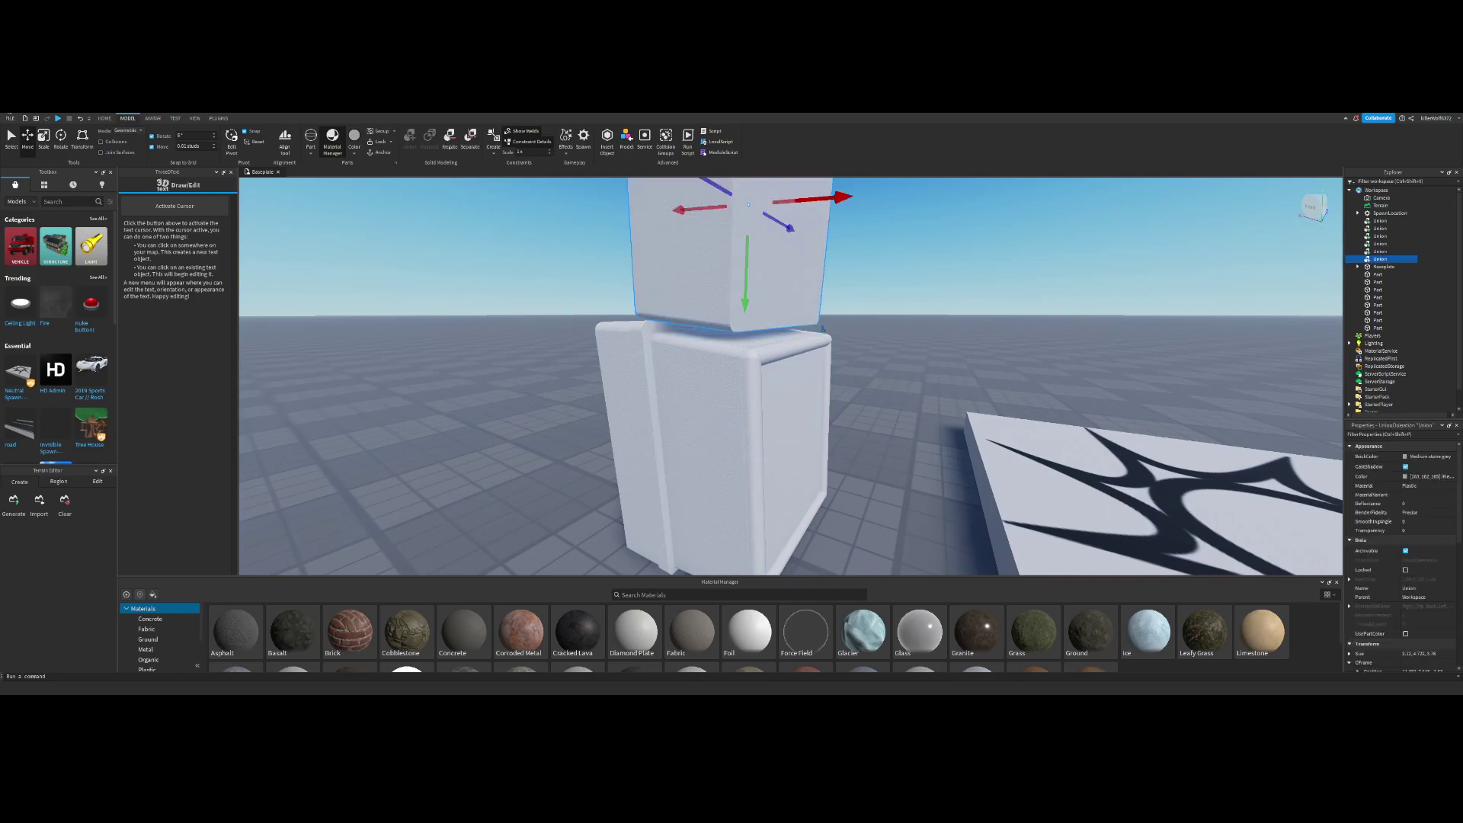
left_click(59, 143)
right_click_drag(671, 287, 673, 287)
scroll(673, 287, "down", 4)
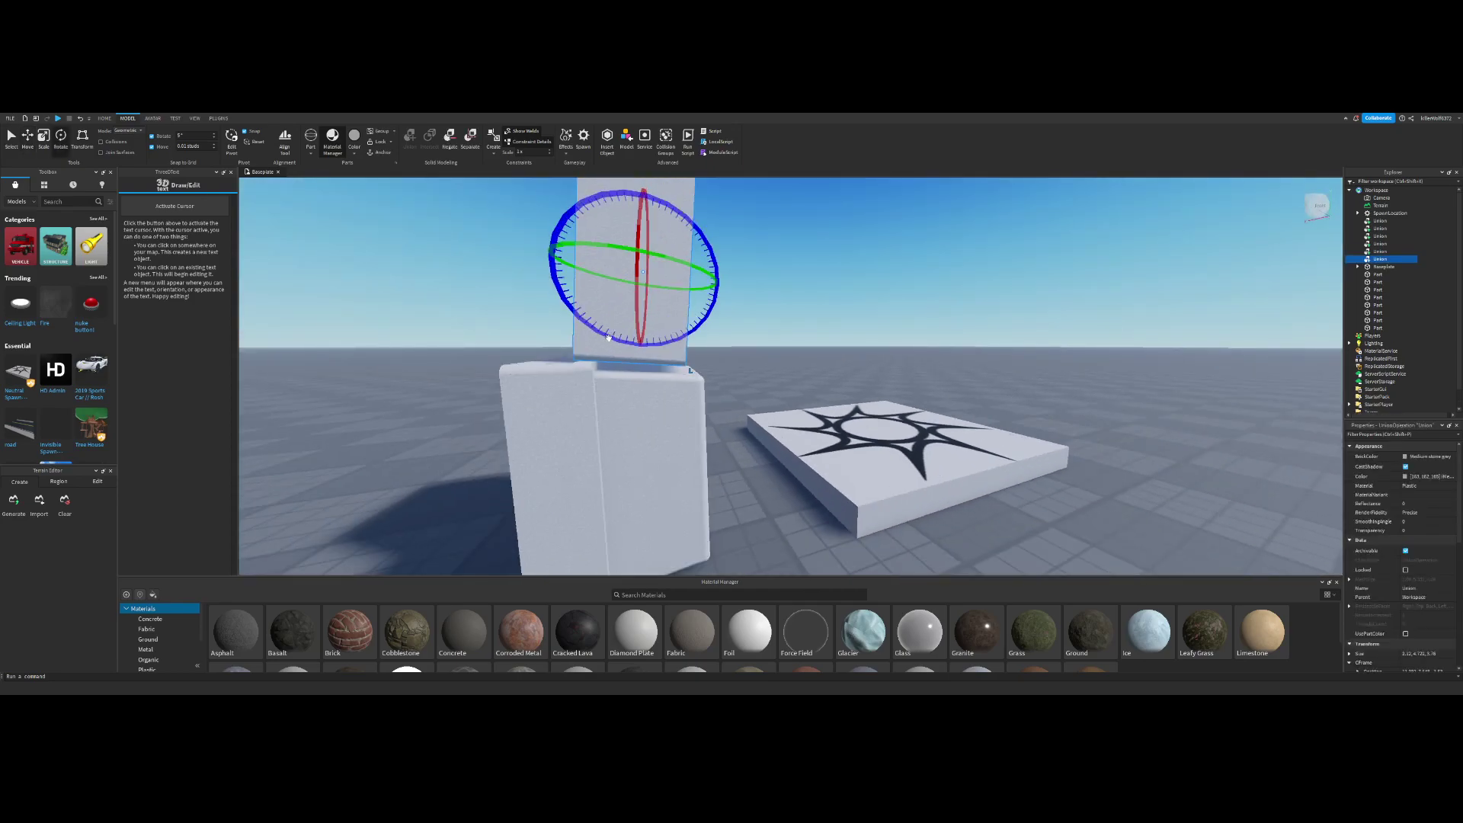
left_click_drag(610, 338, 619, 329)
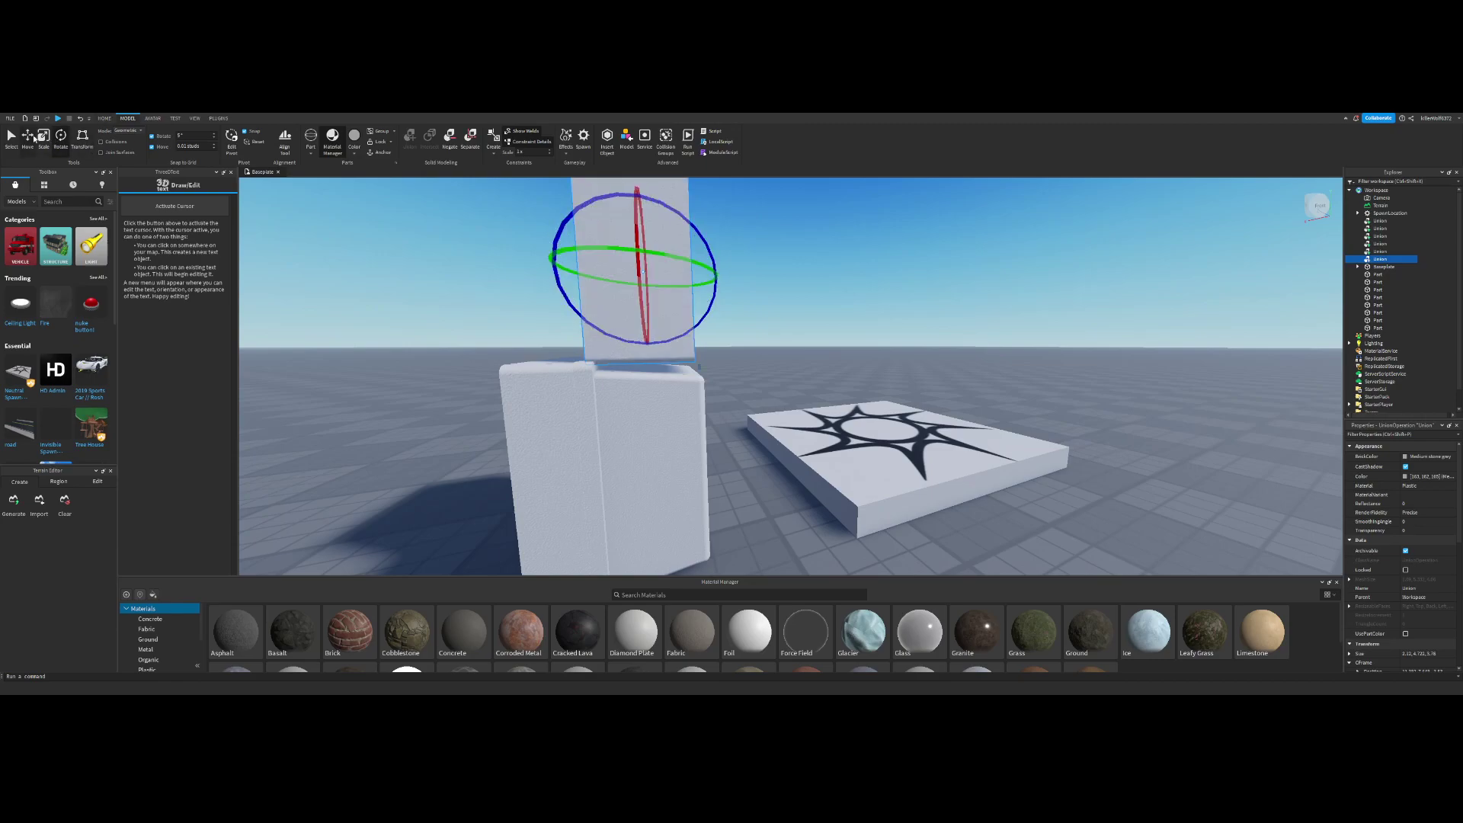
Step: Lower the tilted copy into the original block so it sits against the outer face
key("ctrl+2")
left_click_drag(637, 213, 642, 384)
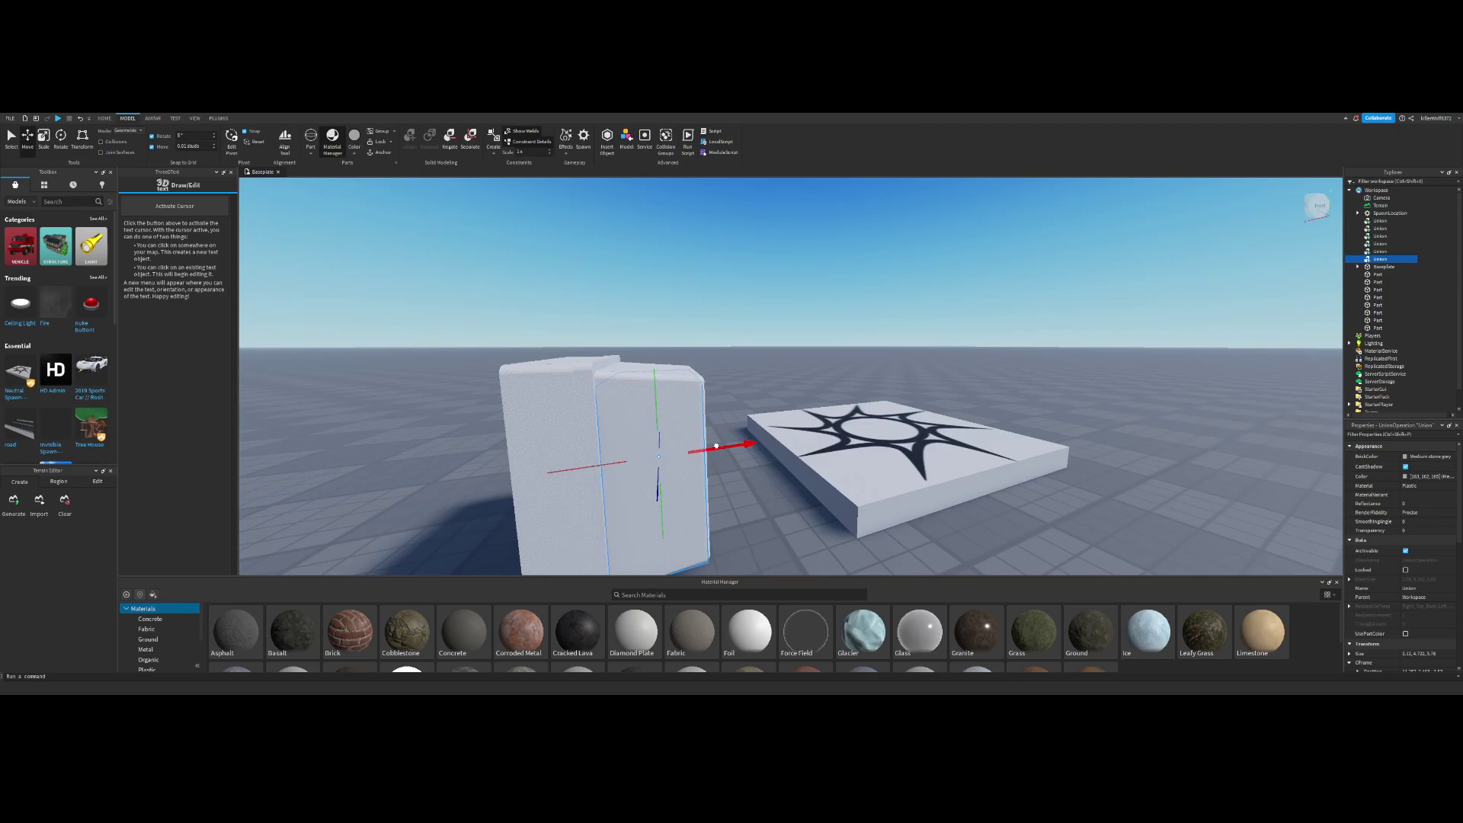
scroll(712, 447, "down", 4)
scroll(716, 445, "up", 8)
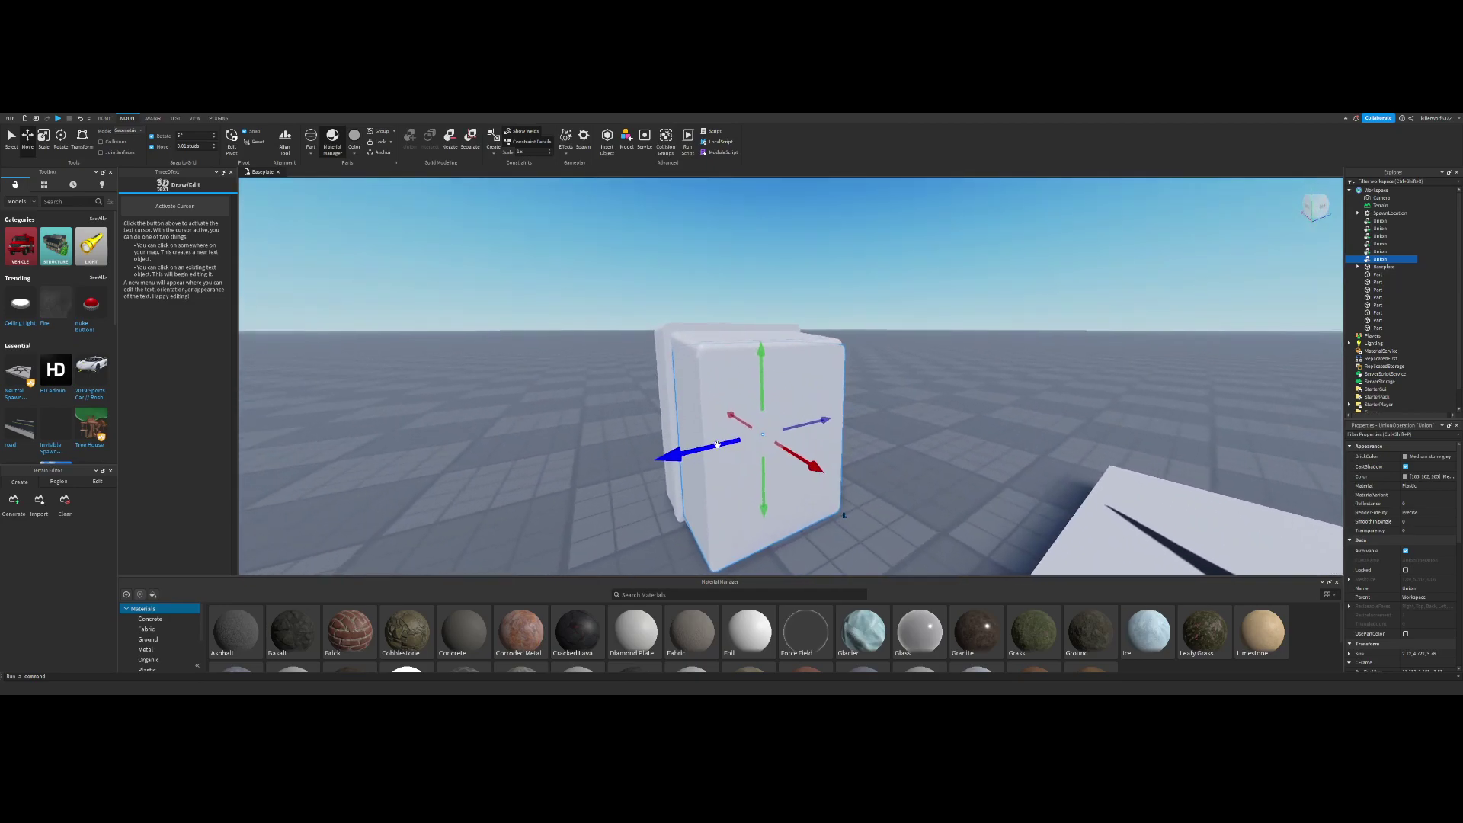
scroll(940, 422, "down", 5)
scroll(1025, 437, "up", 5)
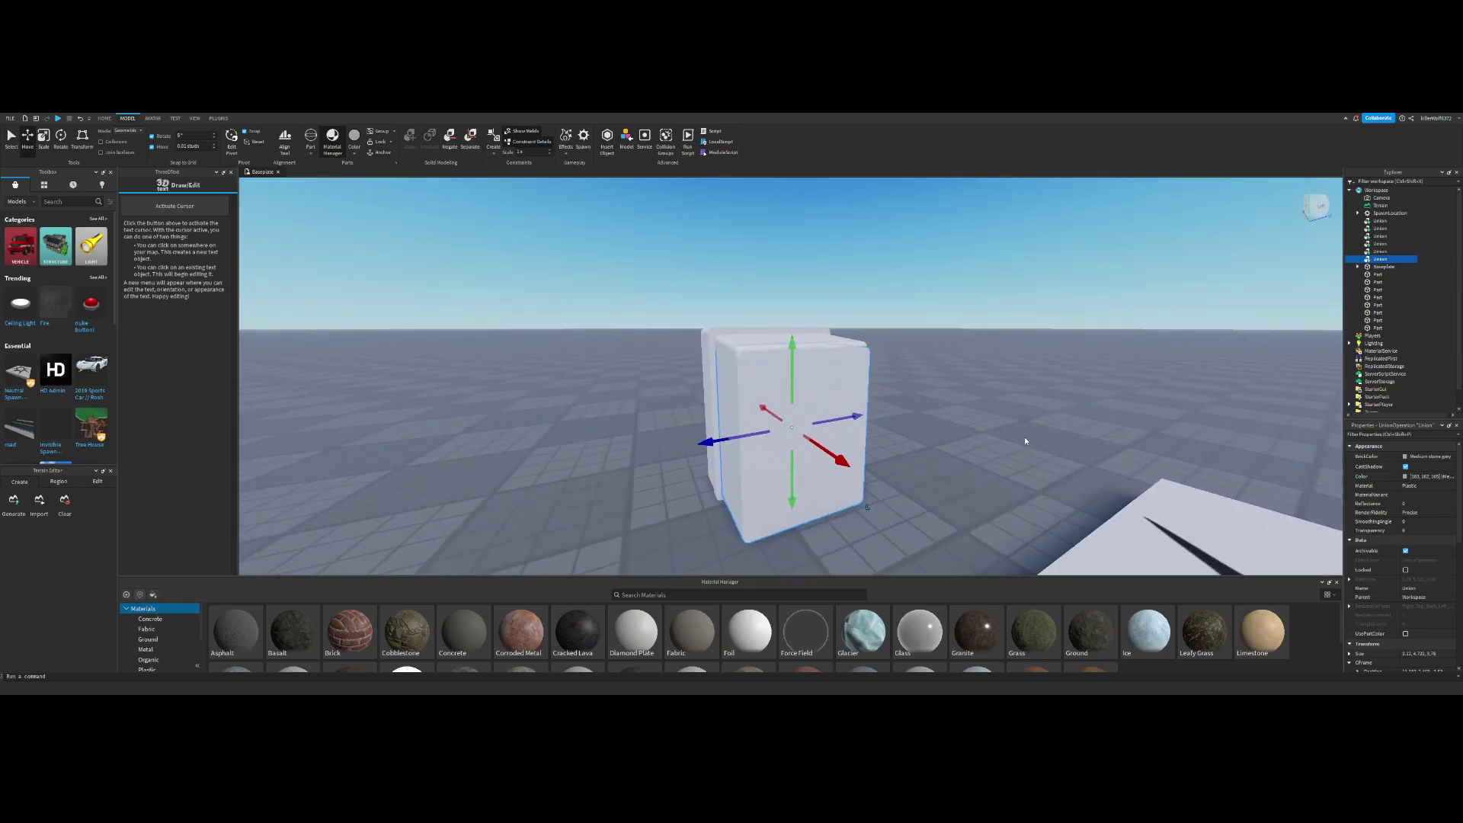
Step: Scale the copy inward at its sides and lower edge so it fits inside the rounded edging
left_click(41, 139)
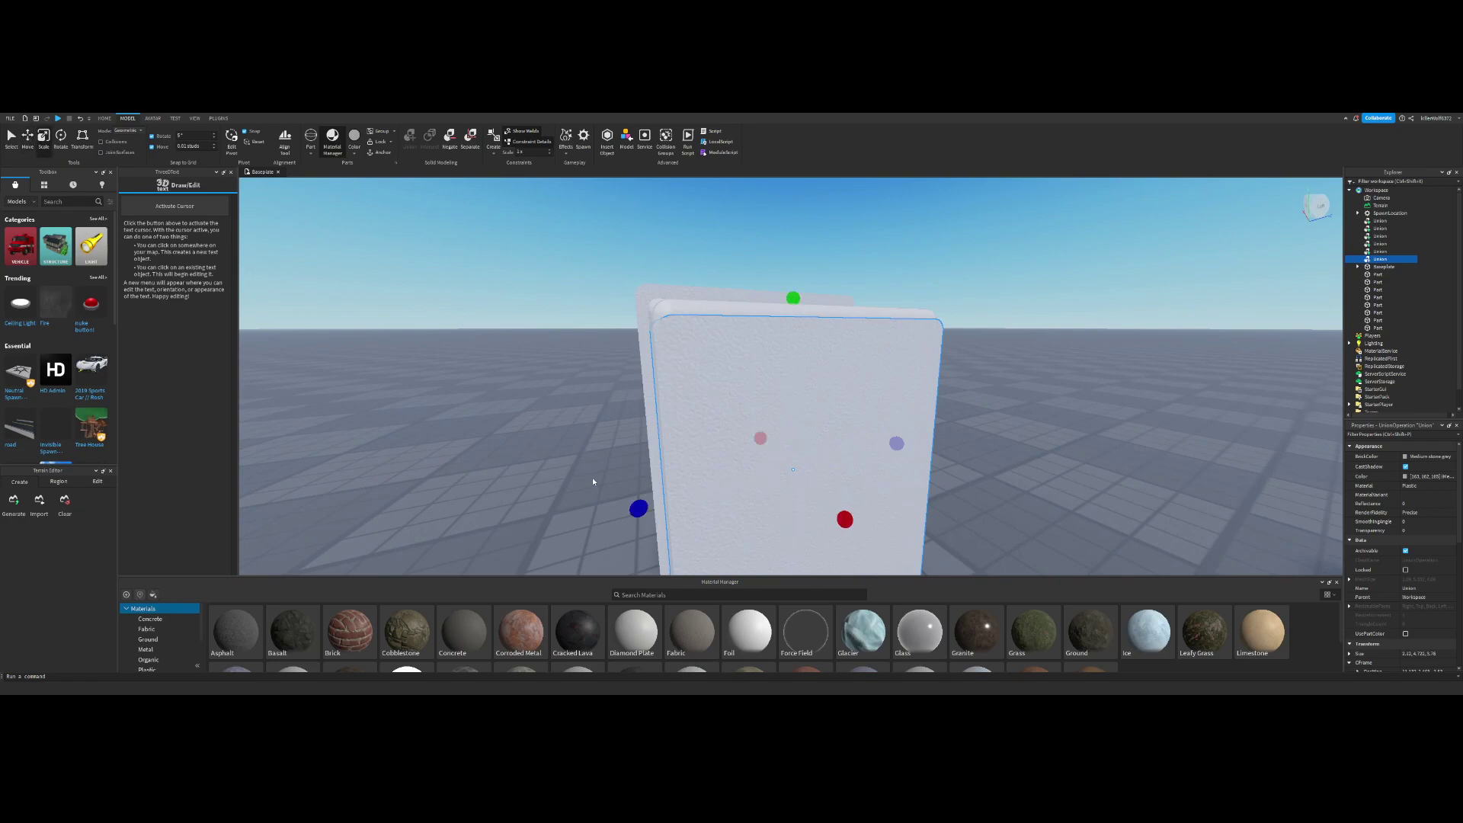
left_click_drag(629, 506, 643, 506)
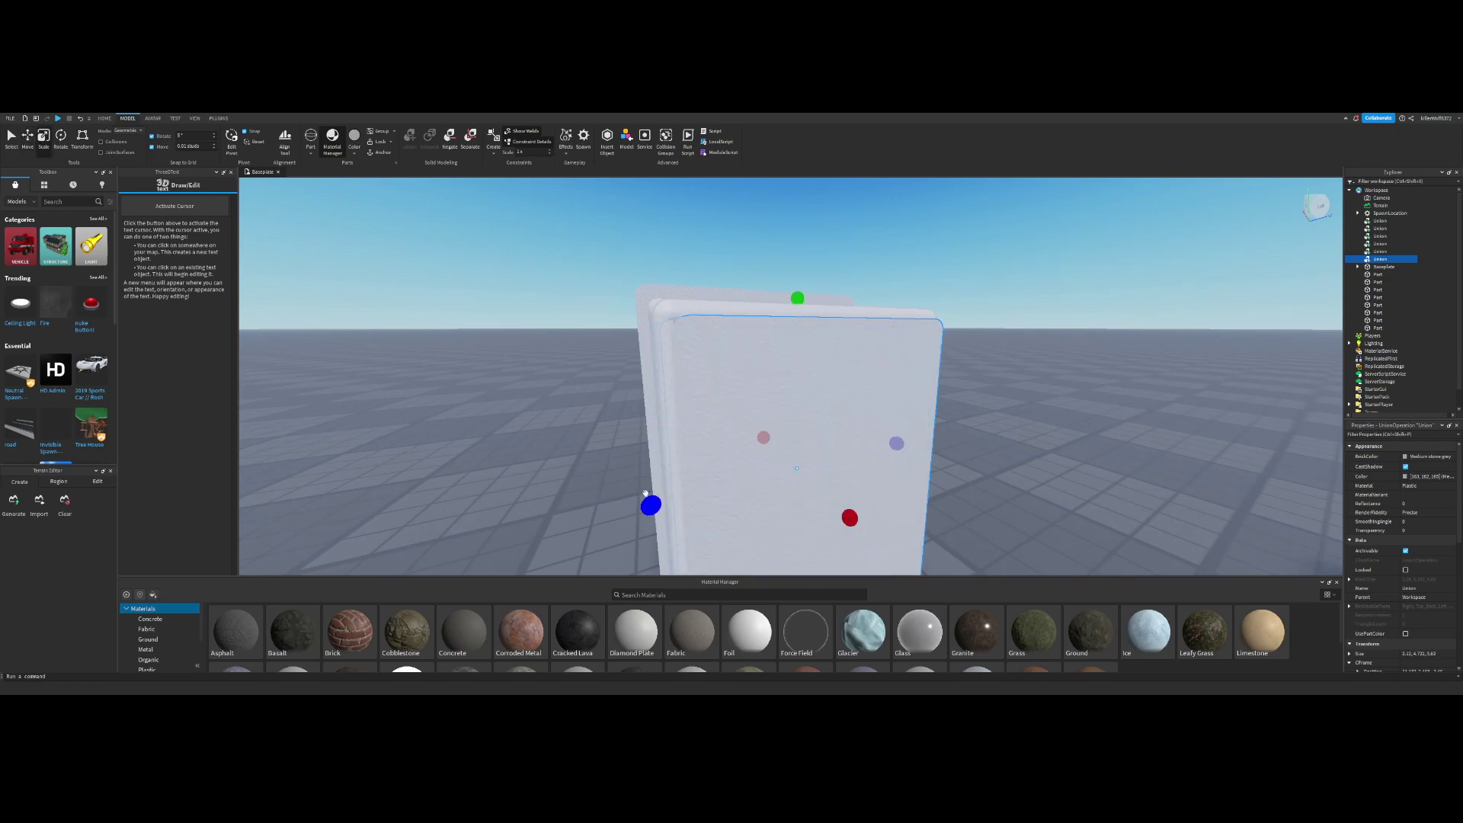
left_click_drag(806, 304, 807, 301)
right_click_drag(806, 301, 804, 331)
scroll(803, 331, "down", 4)
scroll(804, 330, "up", 2)
left_click_drag(823, 419, 816, 417)
right_click_drag(812, 425, 798, 434)
scroll(813, 438, "up", 4)
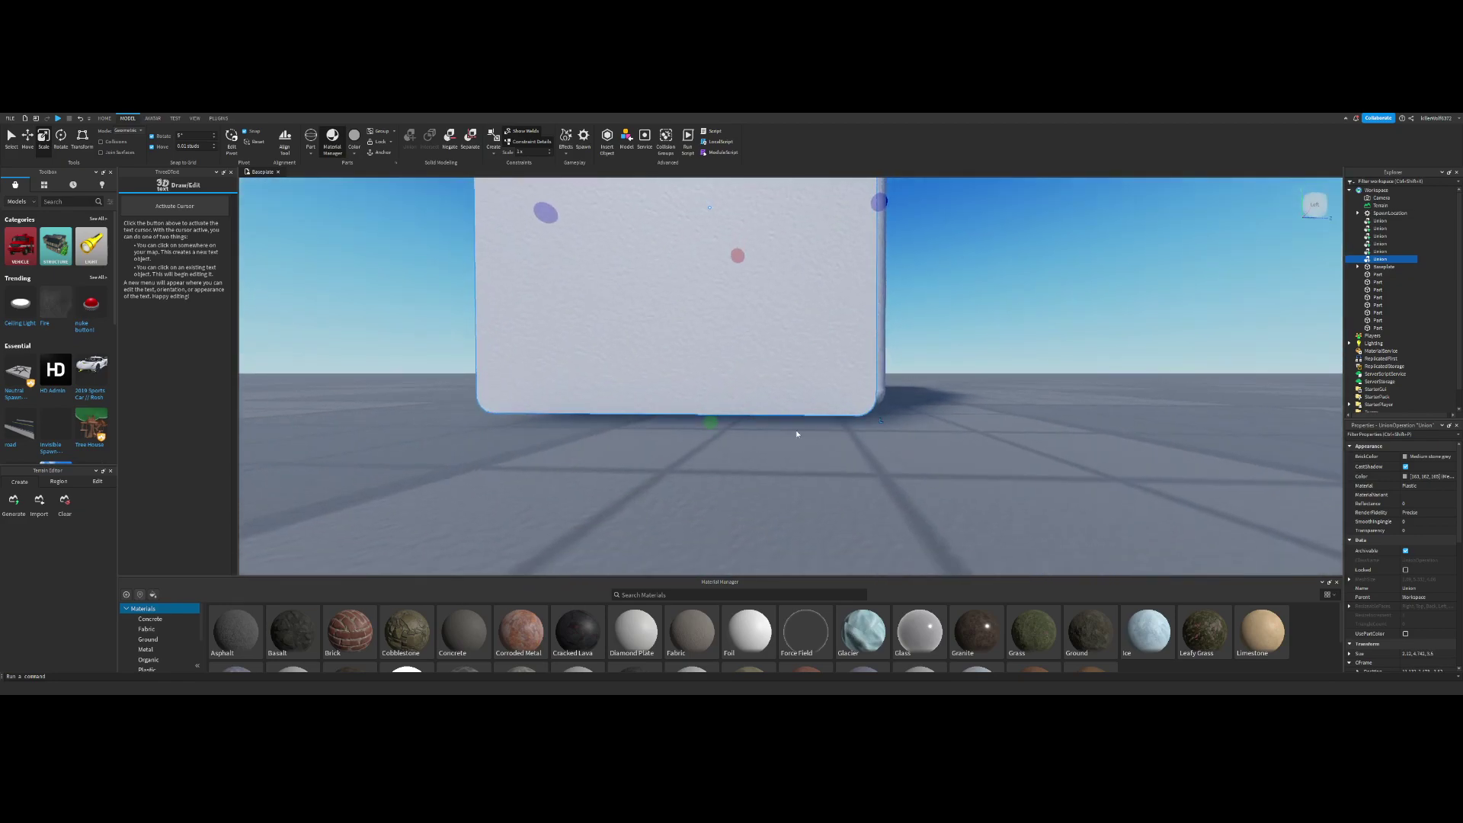
left_click_drag(713, 423, 715, 409)
left_click(932, 395)
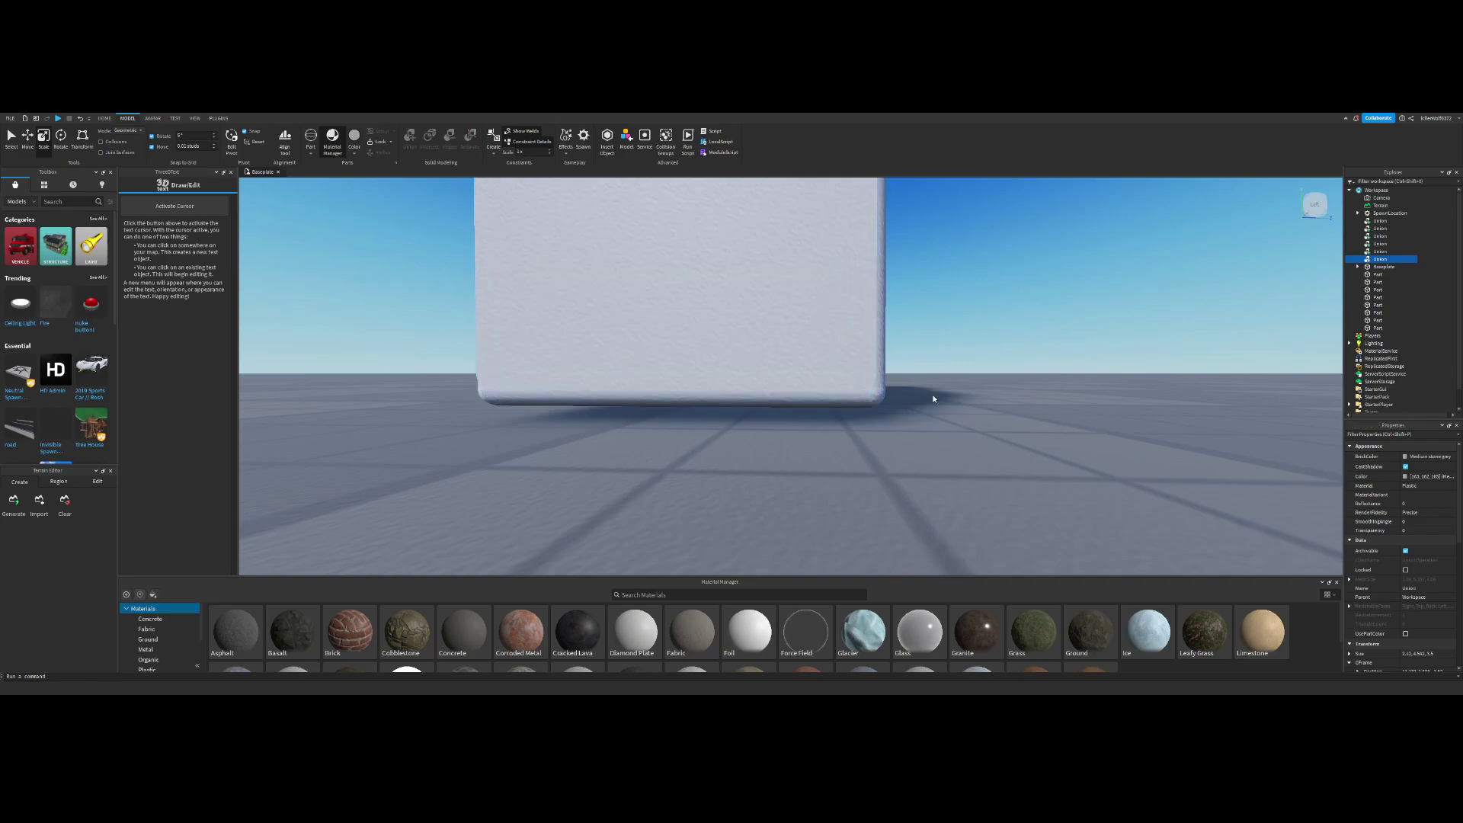
Step: Reduce the copy's depth slightly so its outer face sits recessed behind the rounded edging
scroll(937, 396, "down", 4)
right_click_drag(935, 397, 918, 390)
scroll(939, 396, "up", 3)
scroll(939, 396, "up", 3)
left_click(762, 359)
left_click_drag(790, 389, 788, 387)
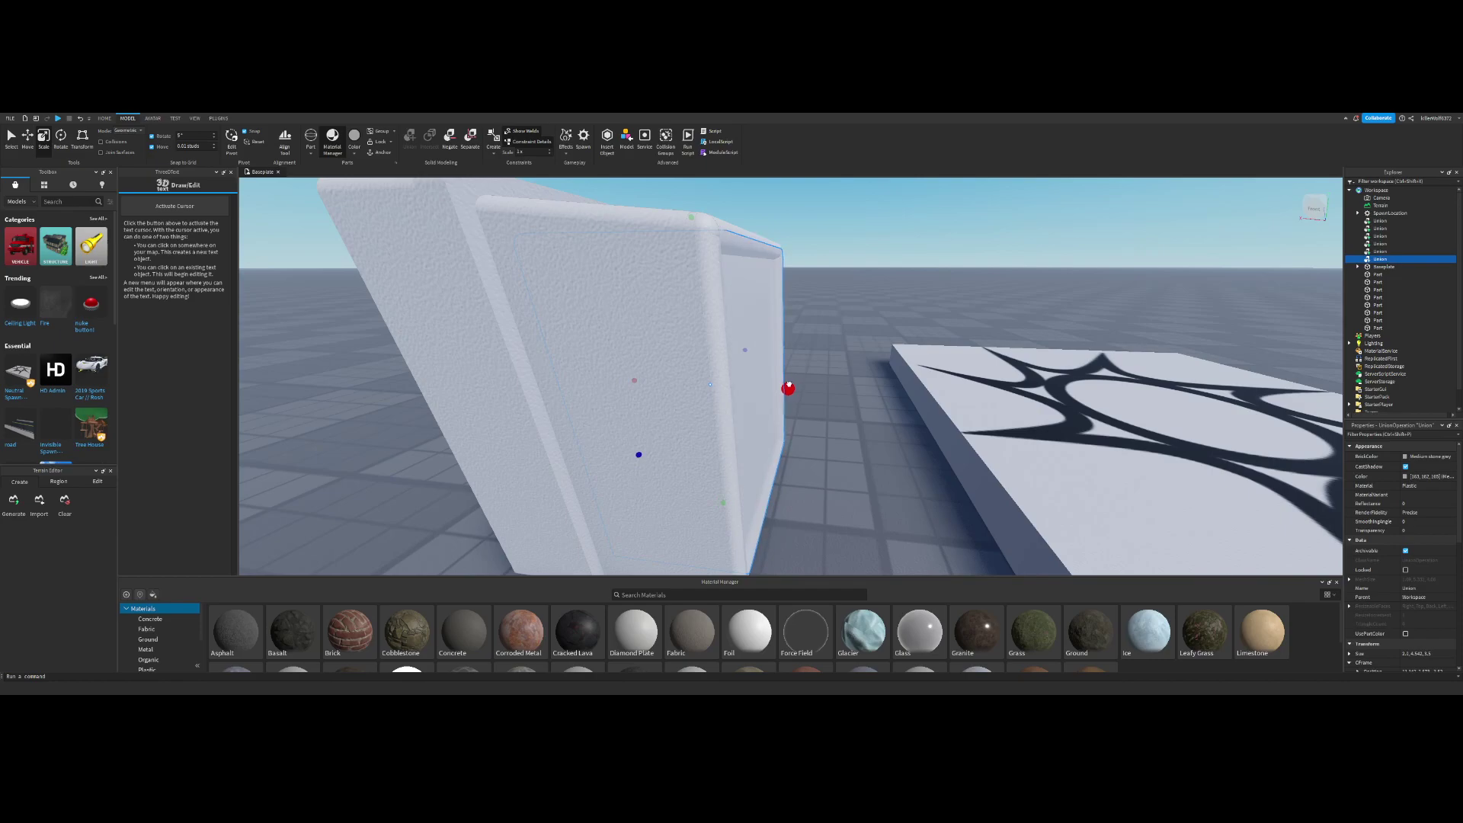
left_click_drag(788, 387, 788, 386)
left_click(951, 329)
Step: Examine the assembled prop from several sides and check which pieces make up its layers
scroll(951, 330, "down", 4)
right_click_drag(951, 329, 948, 330)
scroll(951, 330, "up", 3)
key("w")
left_click(670, 380)
left_click(719, 358)
right_click_drag(719, 358, 720, 356)
key("s")
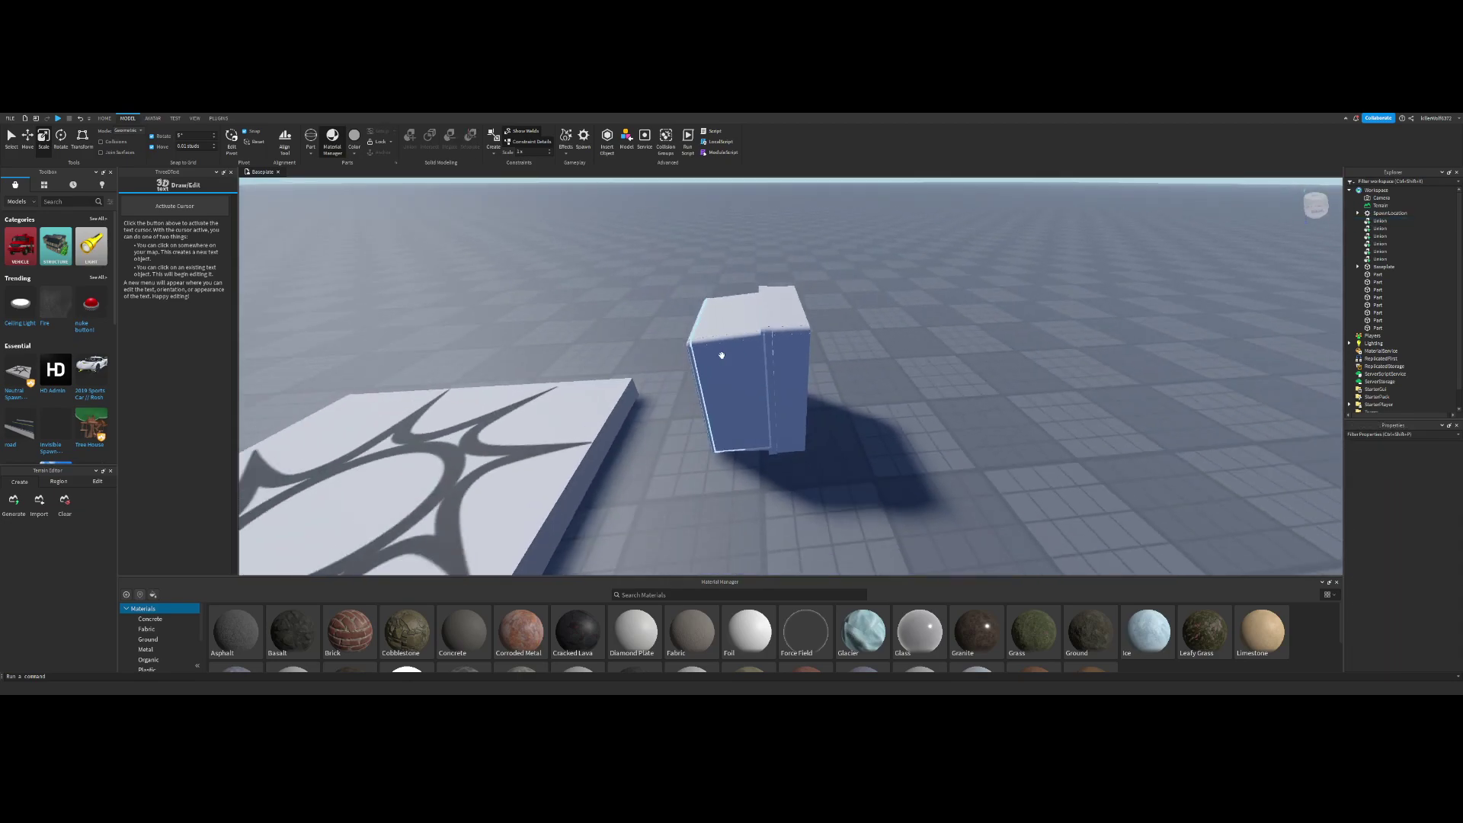
left_click(793, 341)
left_click(877, 276)
right_click_drag(877, 277, 876, 277)
key("s")
key("w")
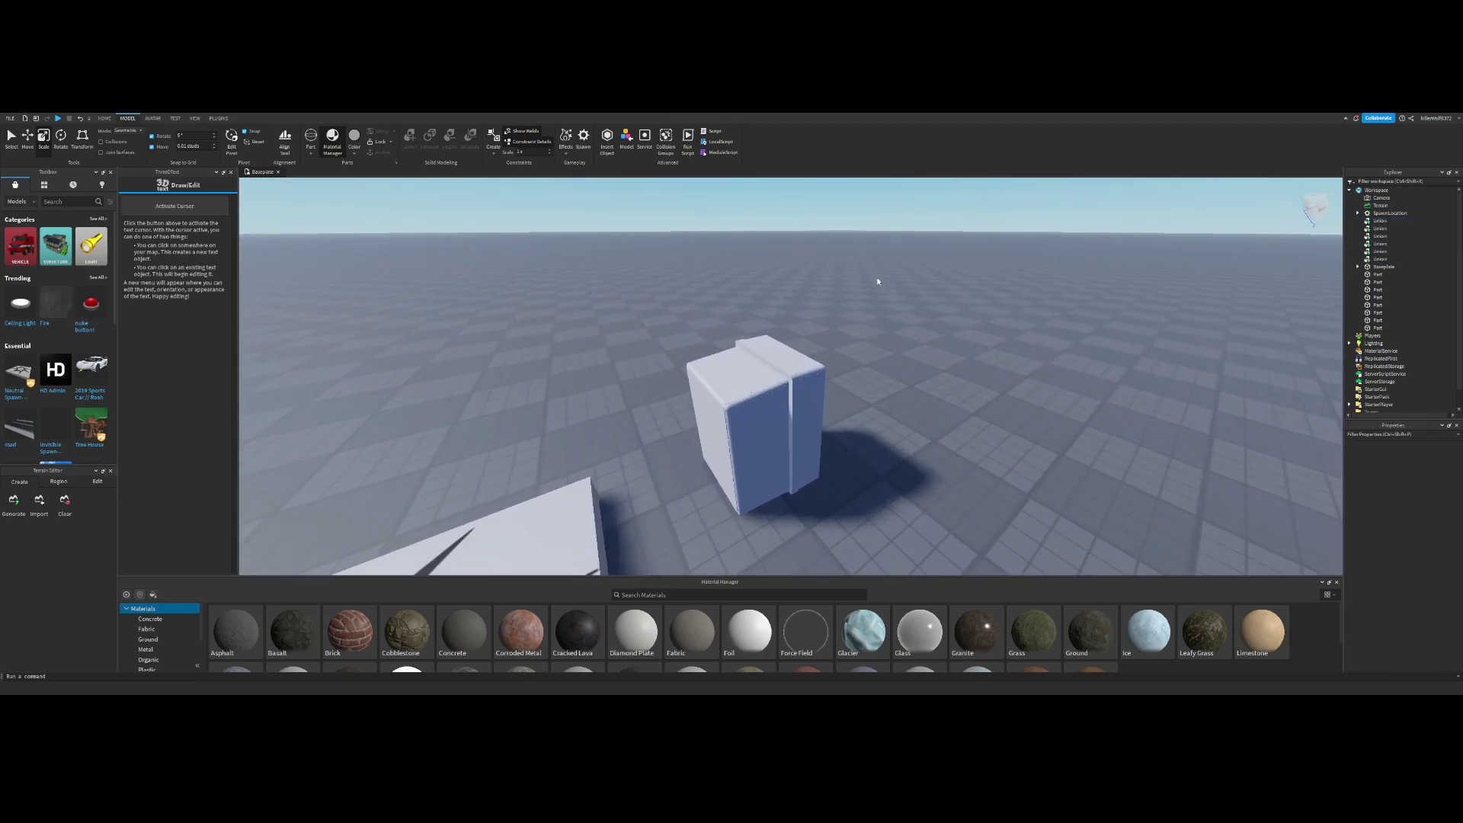
left_click(837, 392)
right_click_drag(847, 378, 848, 378)
key("s")
key("w")
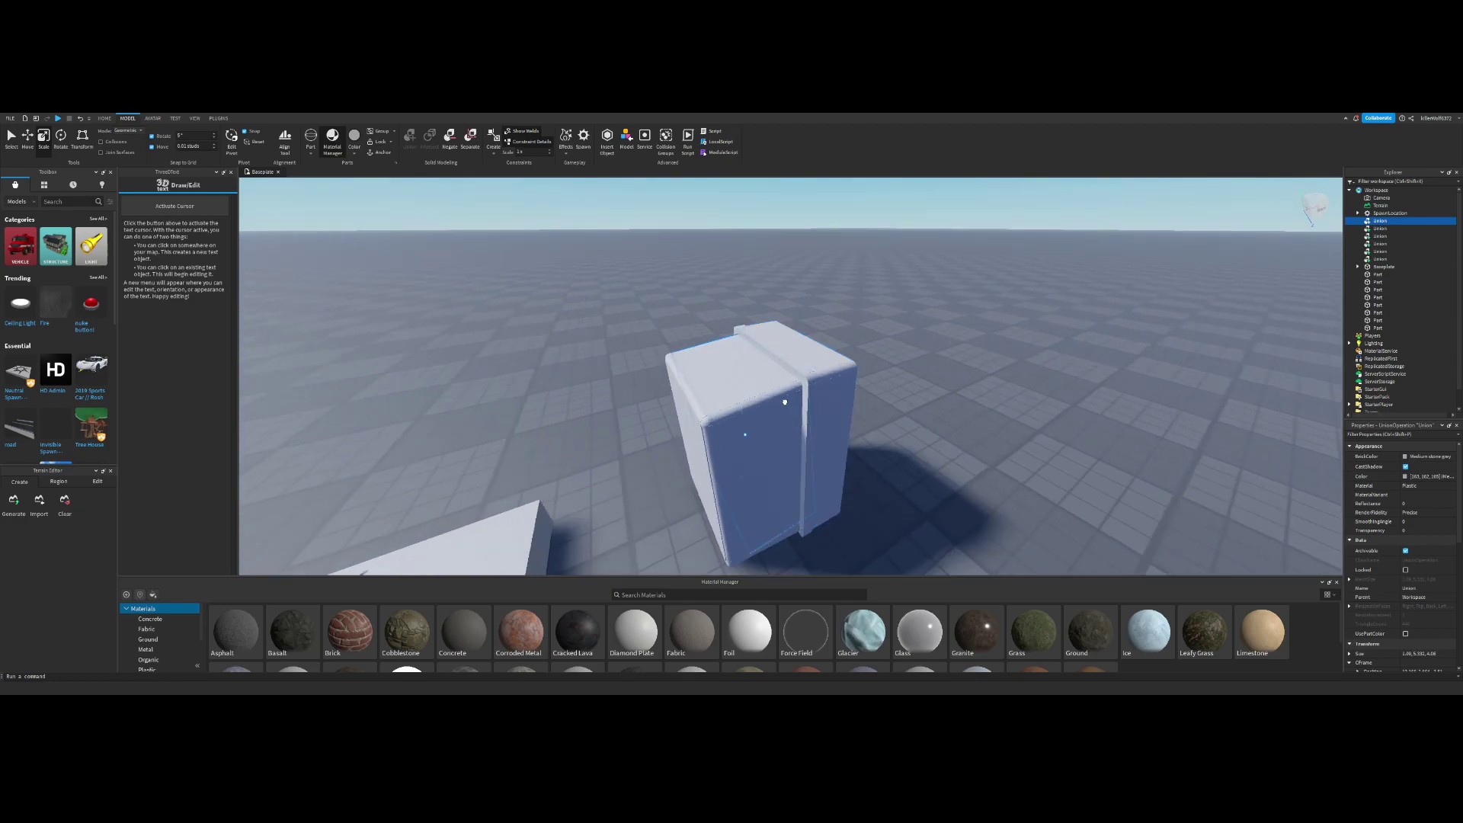
left_click(783, 402)
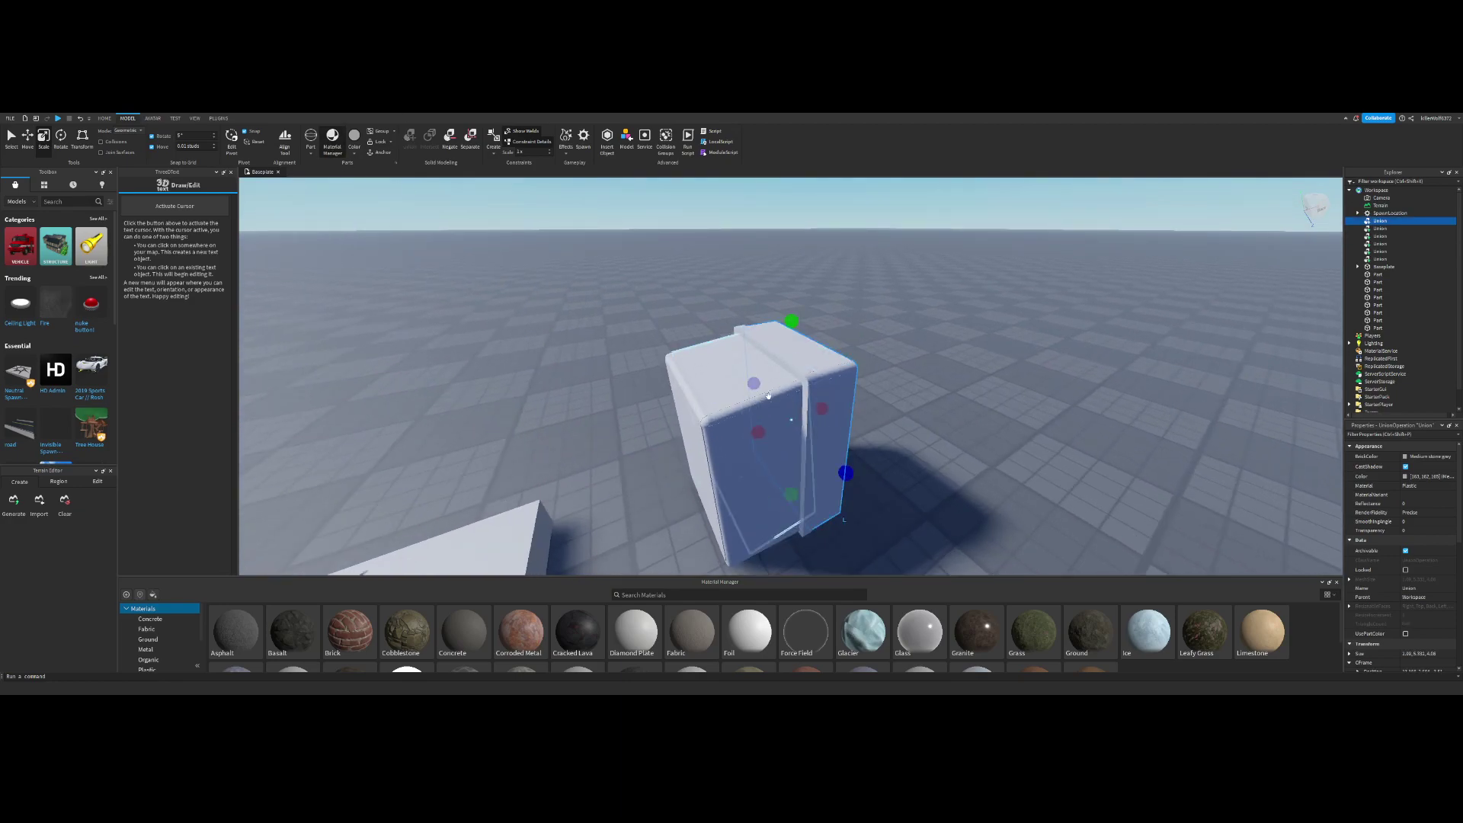
left_click(976, 297)
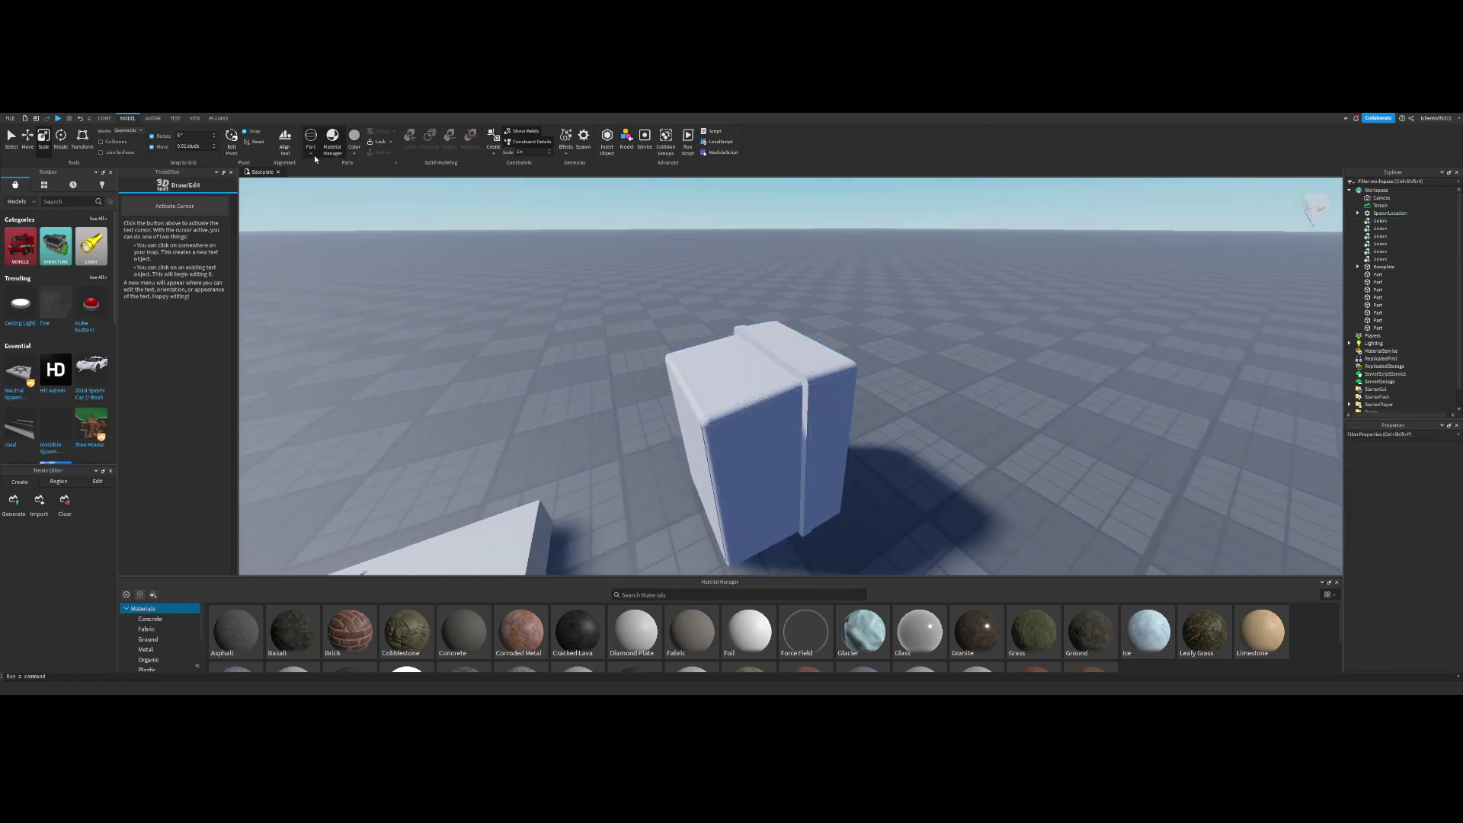
Step: Insert a cylinder on the ground beside the prop and shorten it into a thick disc
left_click(324, 204)
left_click_drag(735, 362, 792, 377)
right_click_drag(792, 376, 792, 377)
key("w")
left_click_drag(793, 377, 793, 378)
right_click_drag(793, 377, 793, 377)
left_click_drag(792, 377, 793, 377)
key("d")
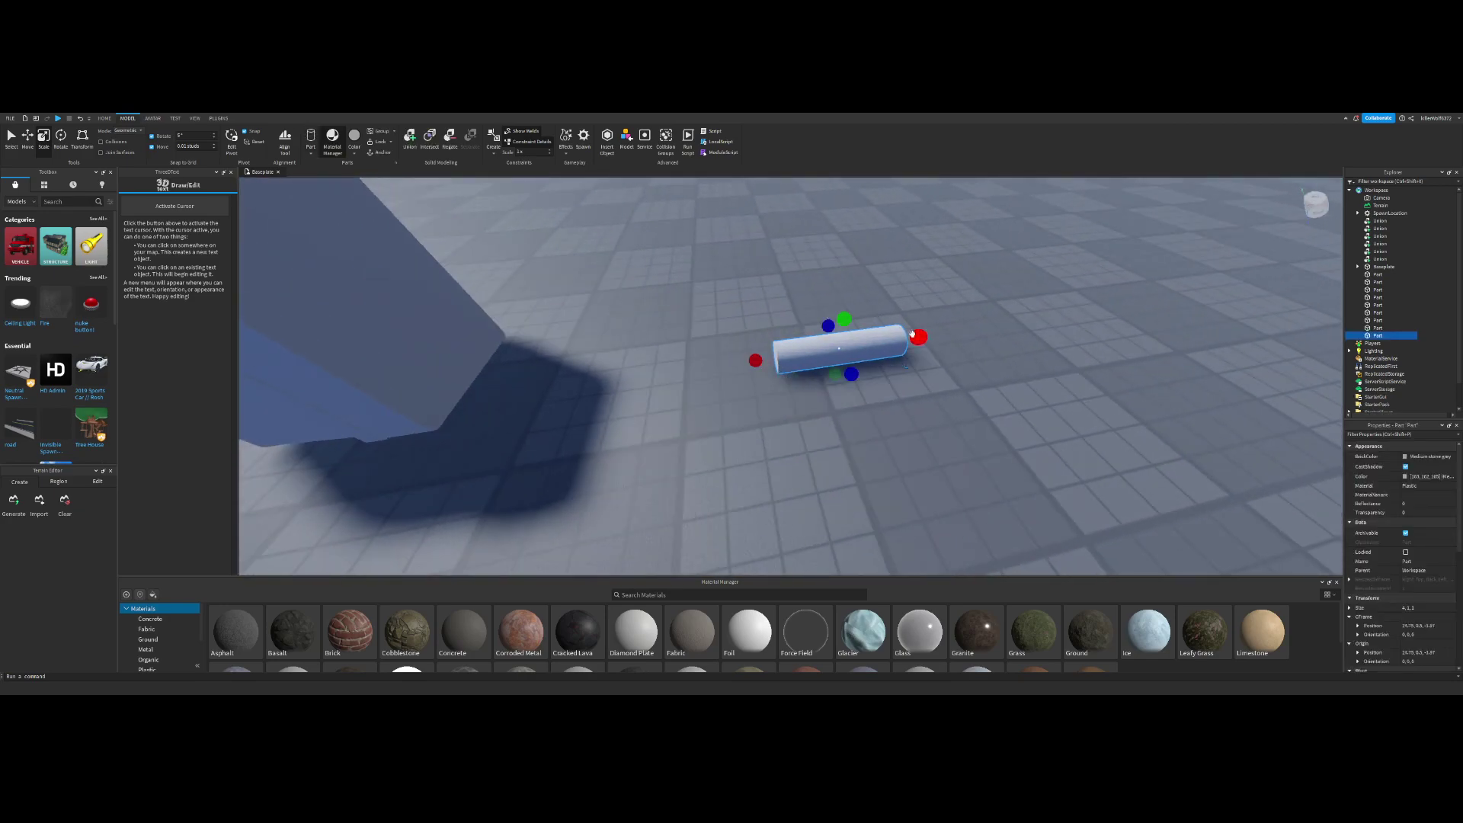
left_click_drag(913, 334, 805, 349)
left_click(871, 319)
key("d")
right_click_drag(871, 319, 869, 324)
key("w")
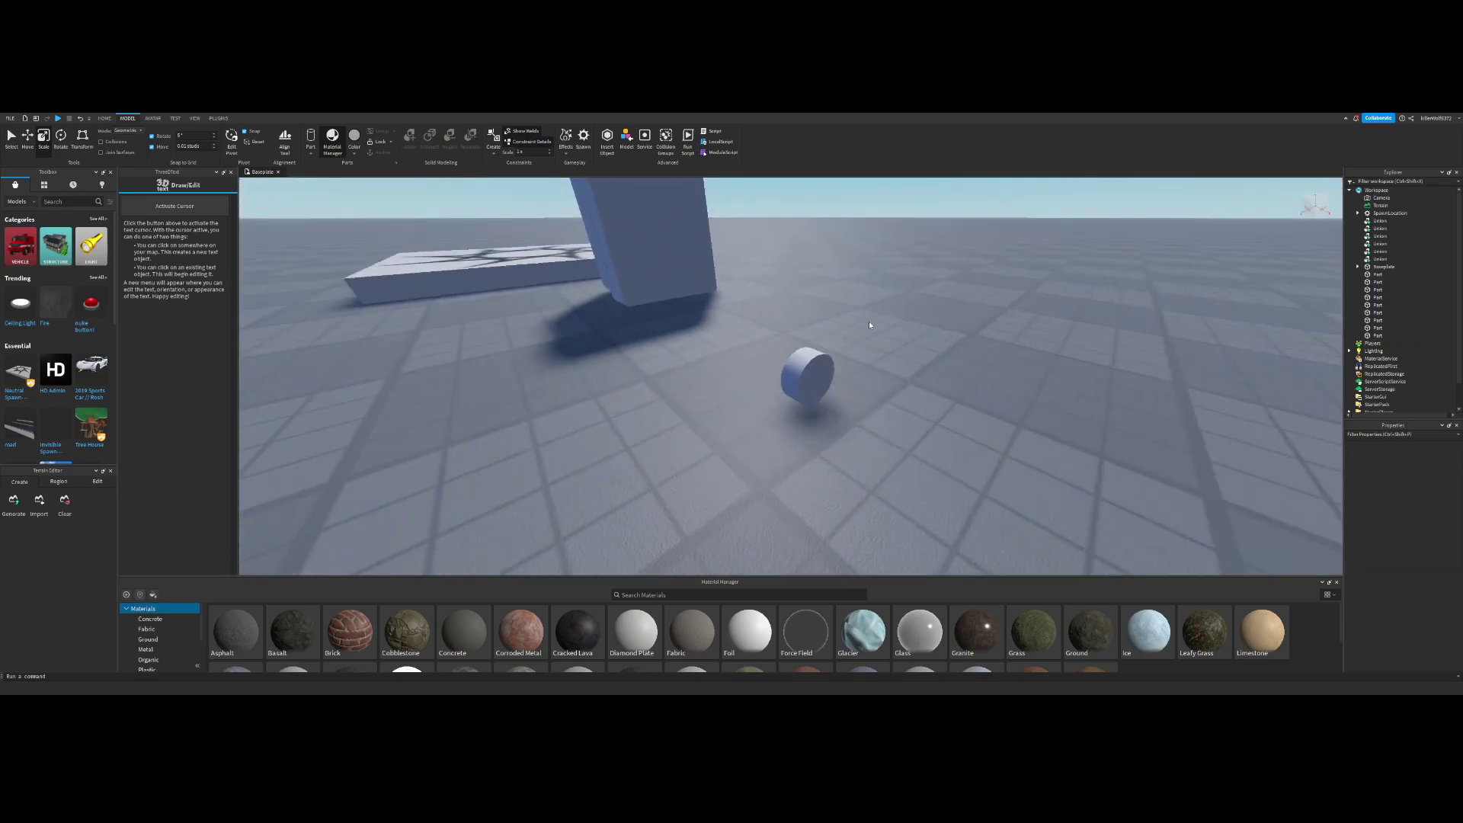
Step: Thin the disc further and enlarge its diameter
left_click(815, 372)
right_click_drag(815, 372, 815, 372)
key("a")
left_click_drag(845, 368, 819, 374)
key("s")
right_click_drag(819, 373, 820, 377)
key("d")
left_click_drag(767, 379, 764, 319)
left_click_drag(736, 401, 702, 415)
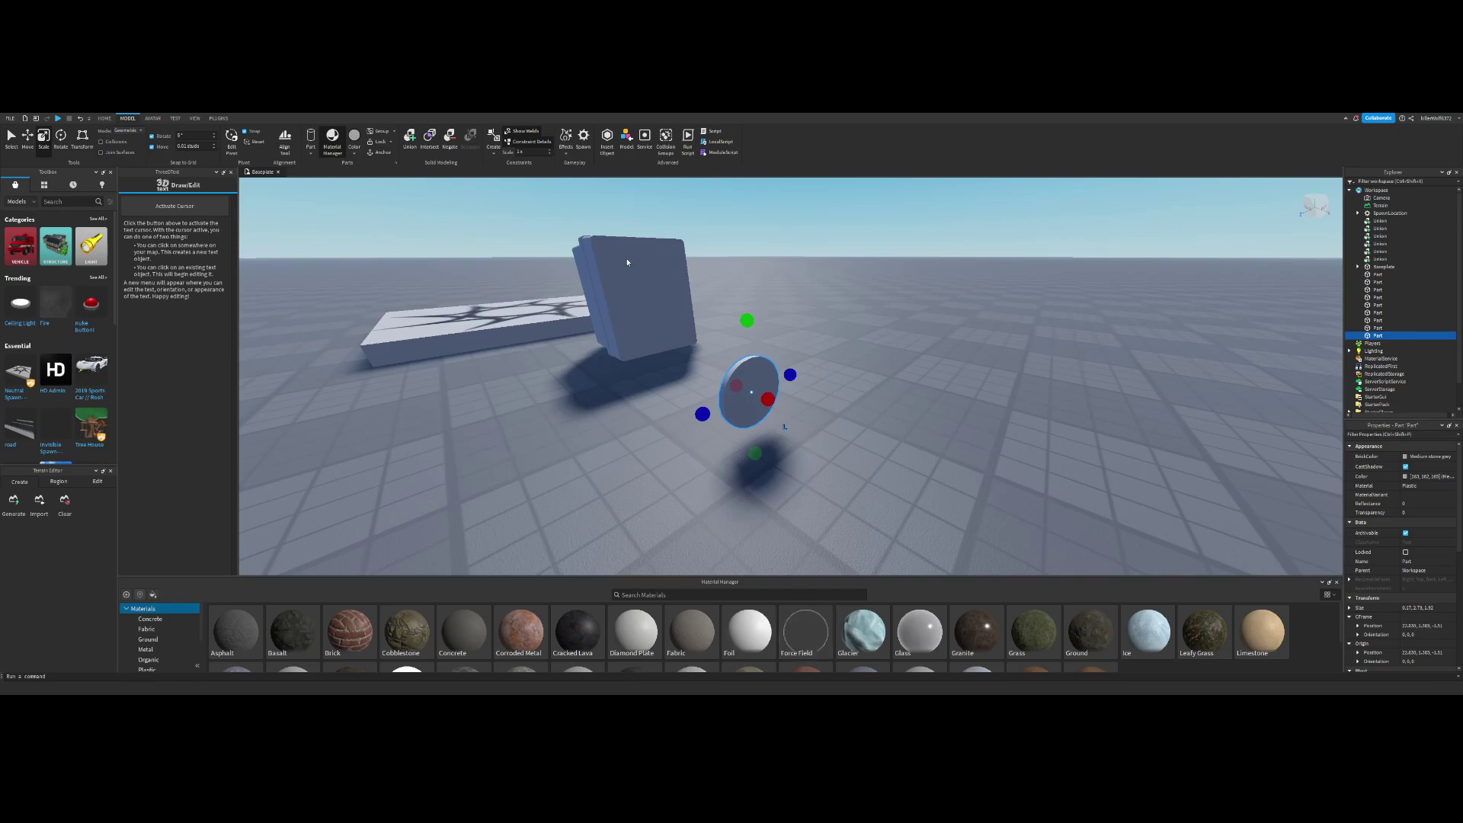
Step: Raise the disc well above the ground and adjust its thickness
left_click(27, 137)
left_click_drag(747, 320, 737, 181)
key("e")
right_click_drag(780, 288, 780, 289)
key("w")
left_click(44, 139)
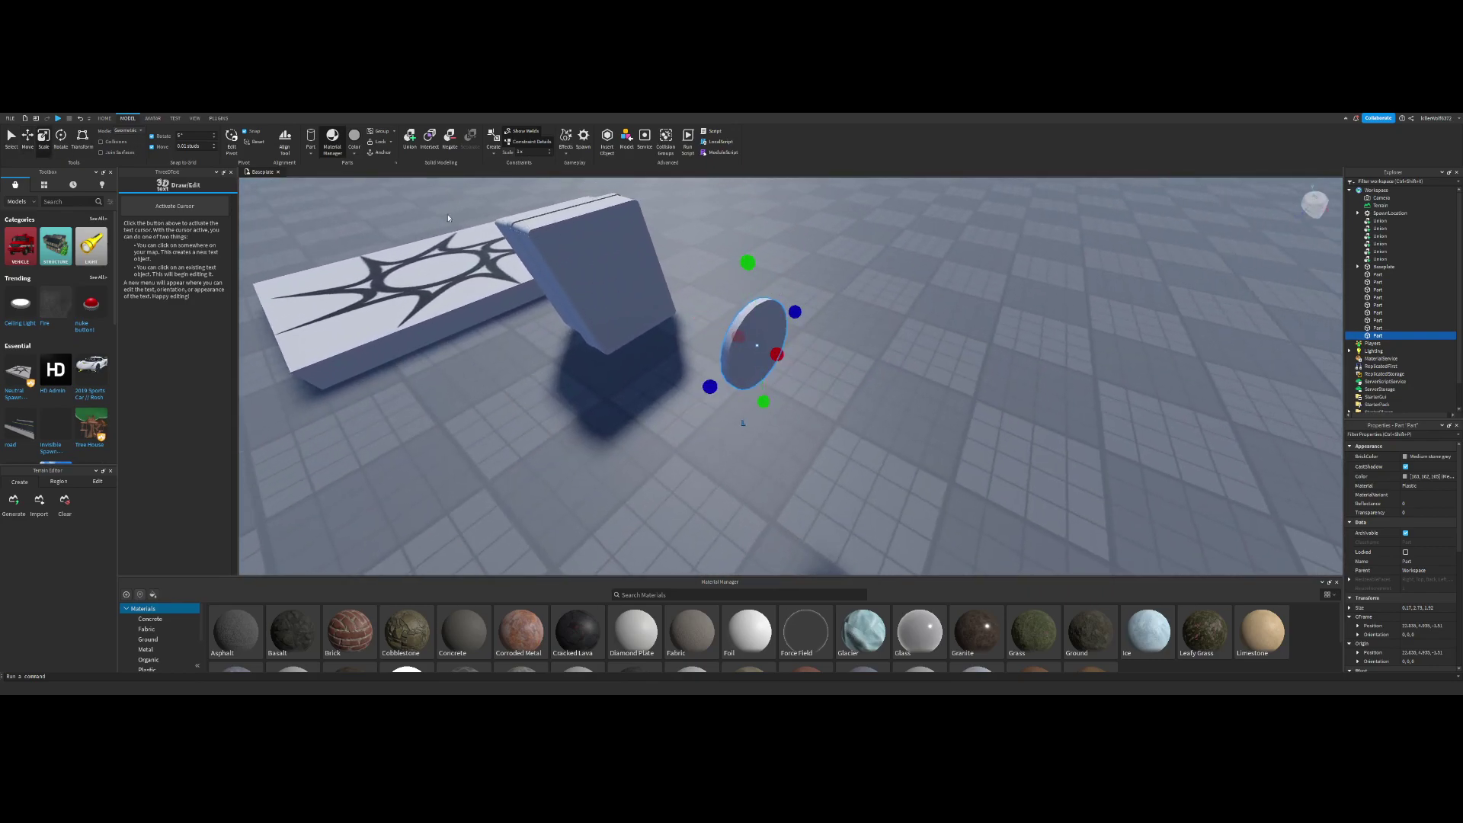
left_click_drag(776, 355, 785, 357)
left_click(829, 319)
Step: Add a weld constraint between the tilted block and the adjoining piece at its outer edge
key("a")
right_click_drag(830, 317, 831, 317)
key("w")
scroll(830, 317, "up", 3)
left_click(869, 554)
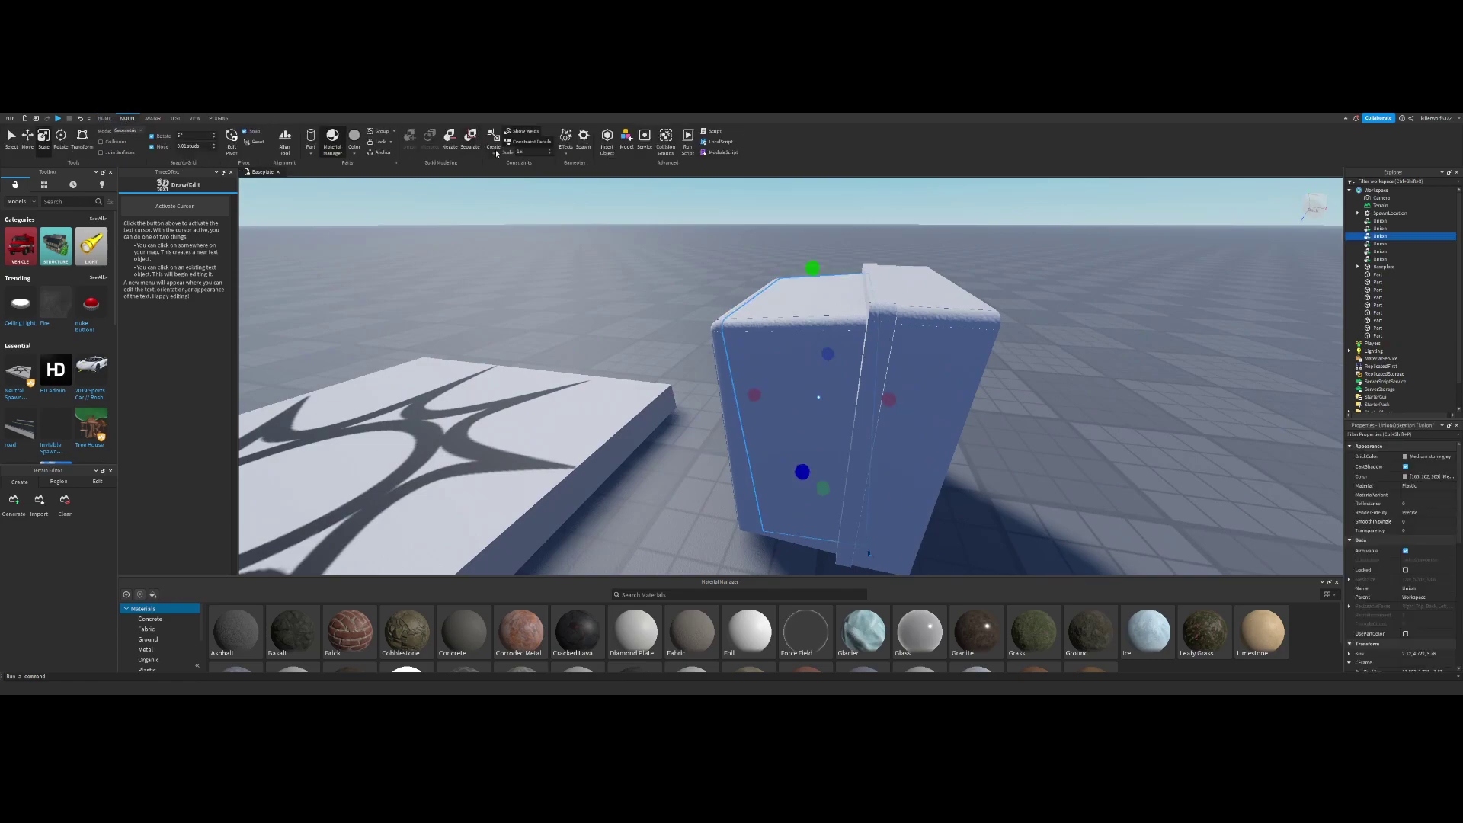
left_click(104, 119)
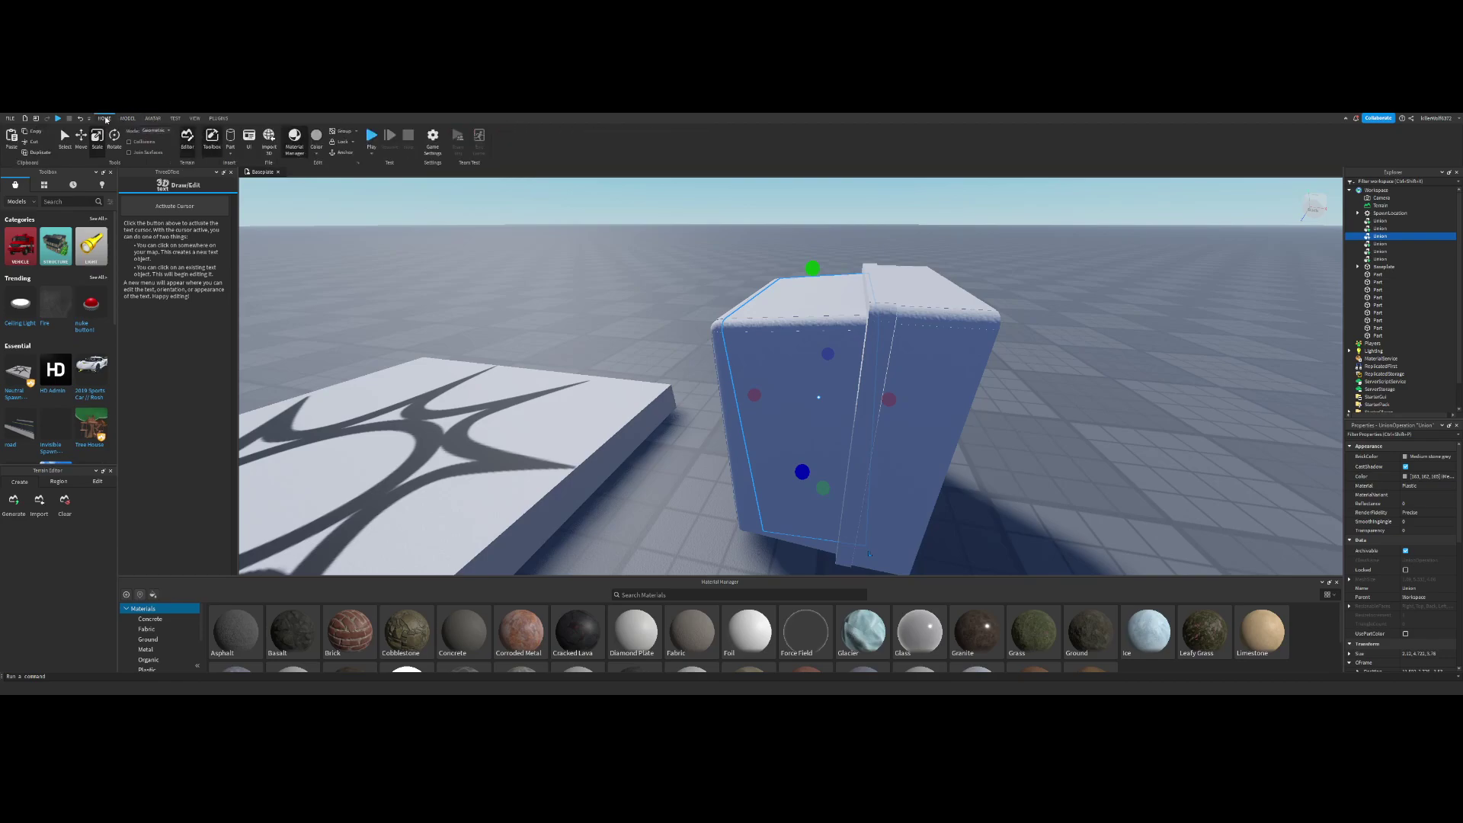
left_click(128, 119)
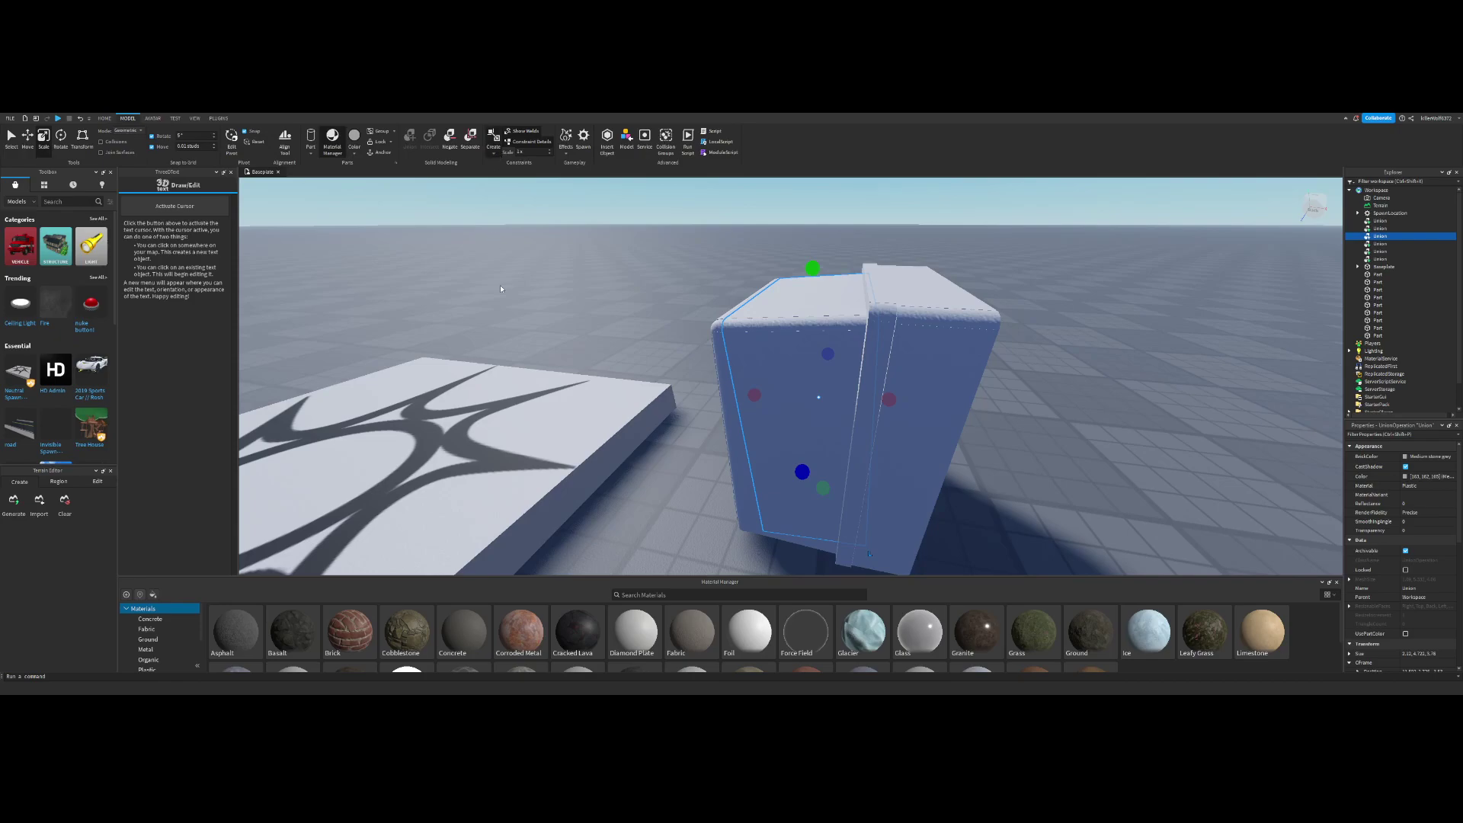
left_click(503, 264)
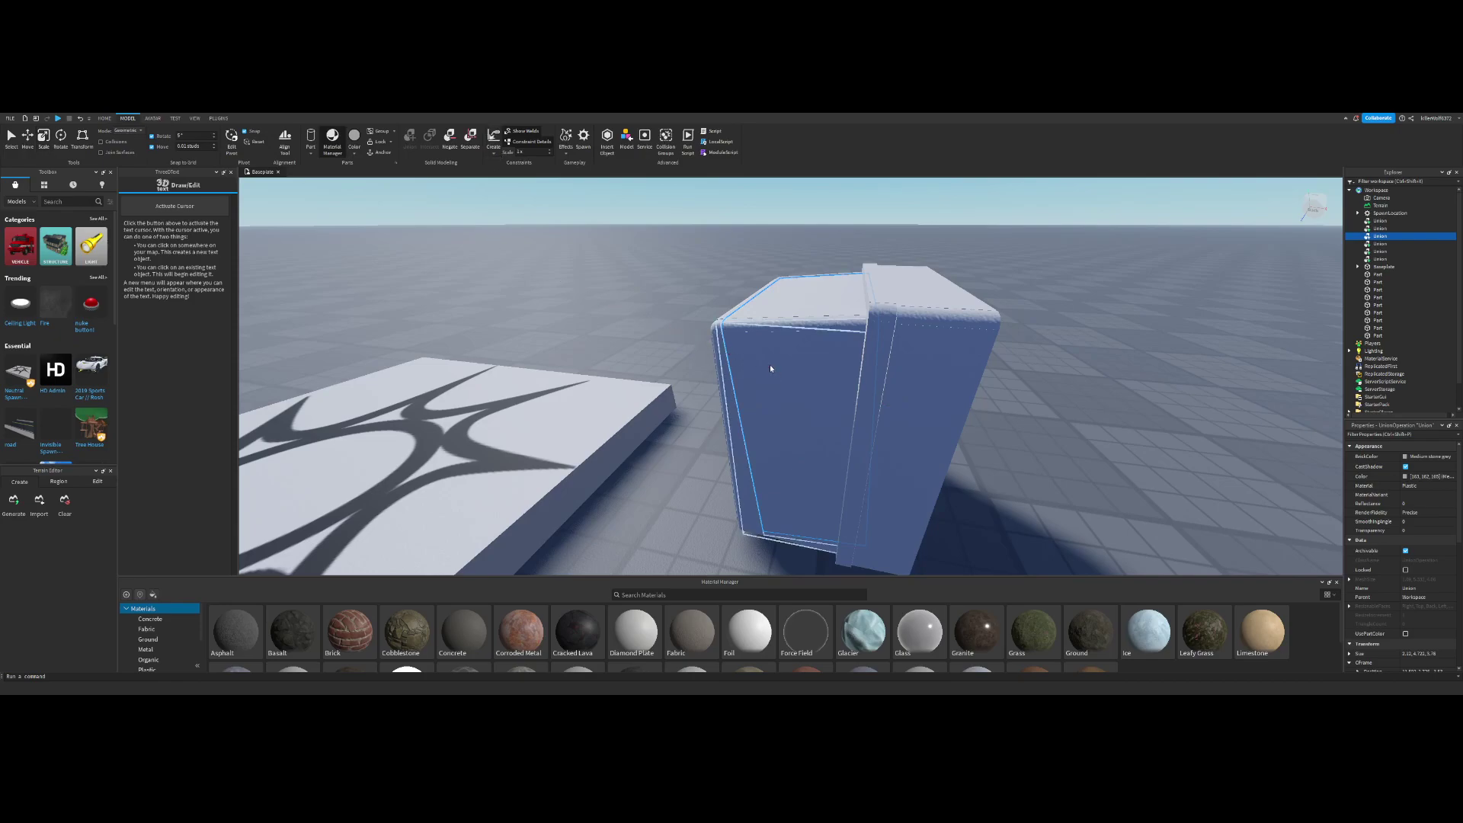
left_click(723, 368)
left_click(744, 257)
right_click_drag(745, 256, 745, 257)
key("s")
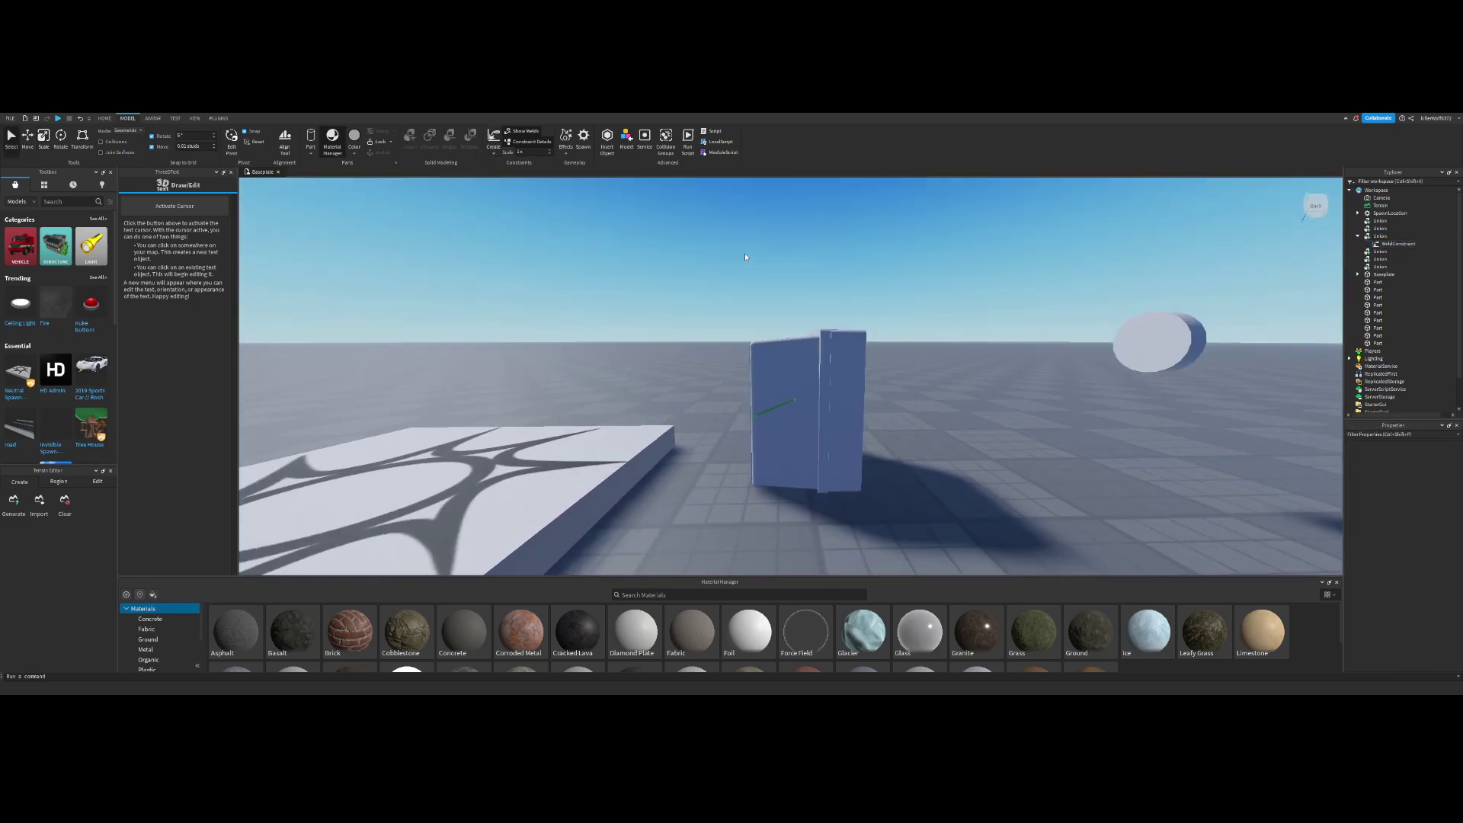
Step: Union the panels, tilted blocks and rounded edging into one part and weld it to the back slab
left_click_drag(732, 329, 935, 551)
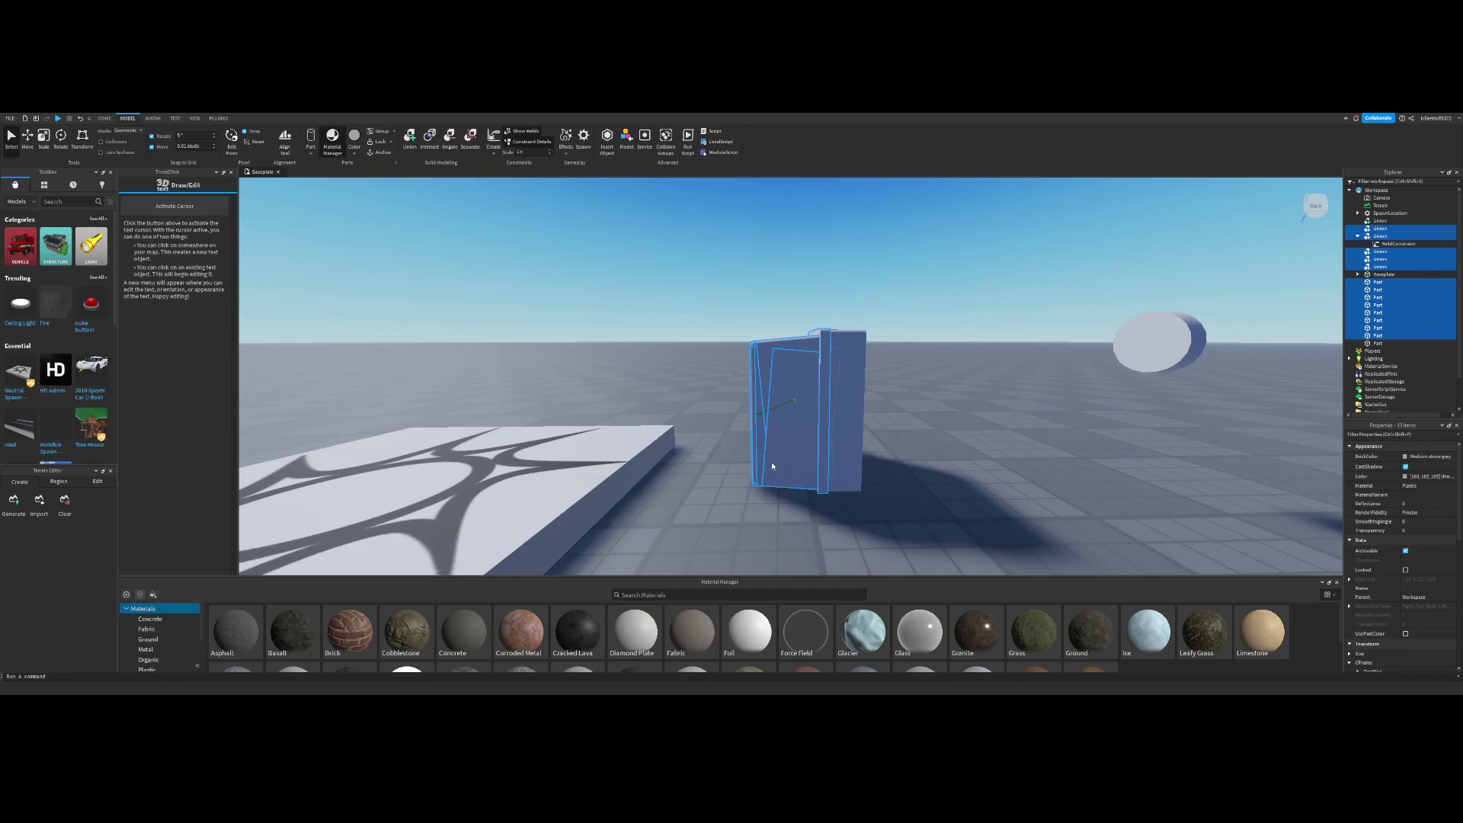
key("ctrl+shift+g")
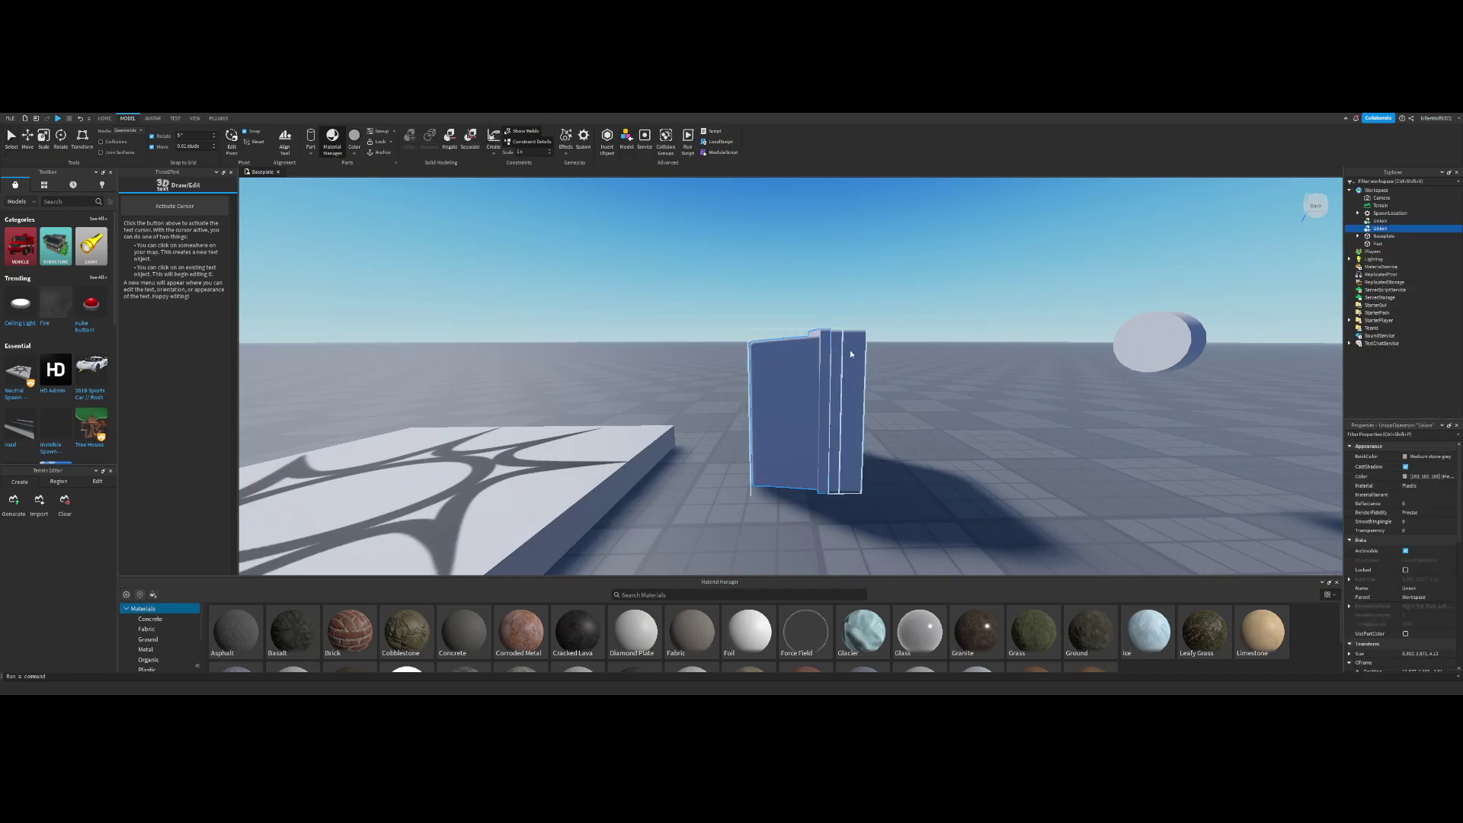
left_click(851, 354)
left_click(917, 294)
Step: Insert a block part beside the floating disc
key("s")
right_click_drag(918, 294, 917, 296)
key("w")
key("d")
key("w")
key("s")
key("s")
key("d")
left_click(748, 307)
right_click_drag(748, 307, 748, 307)
key("w")
key("s")
key("w")
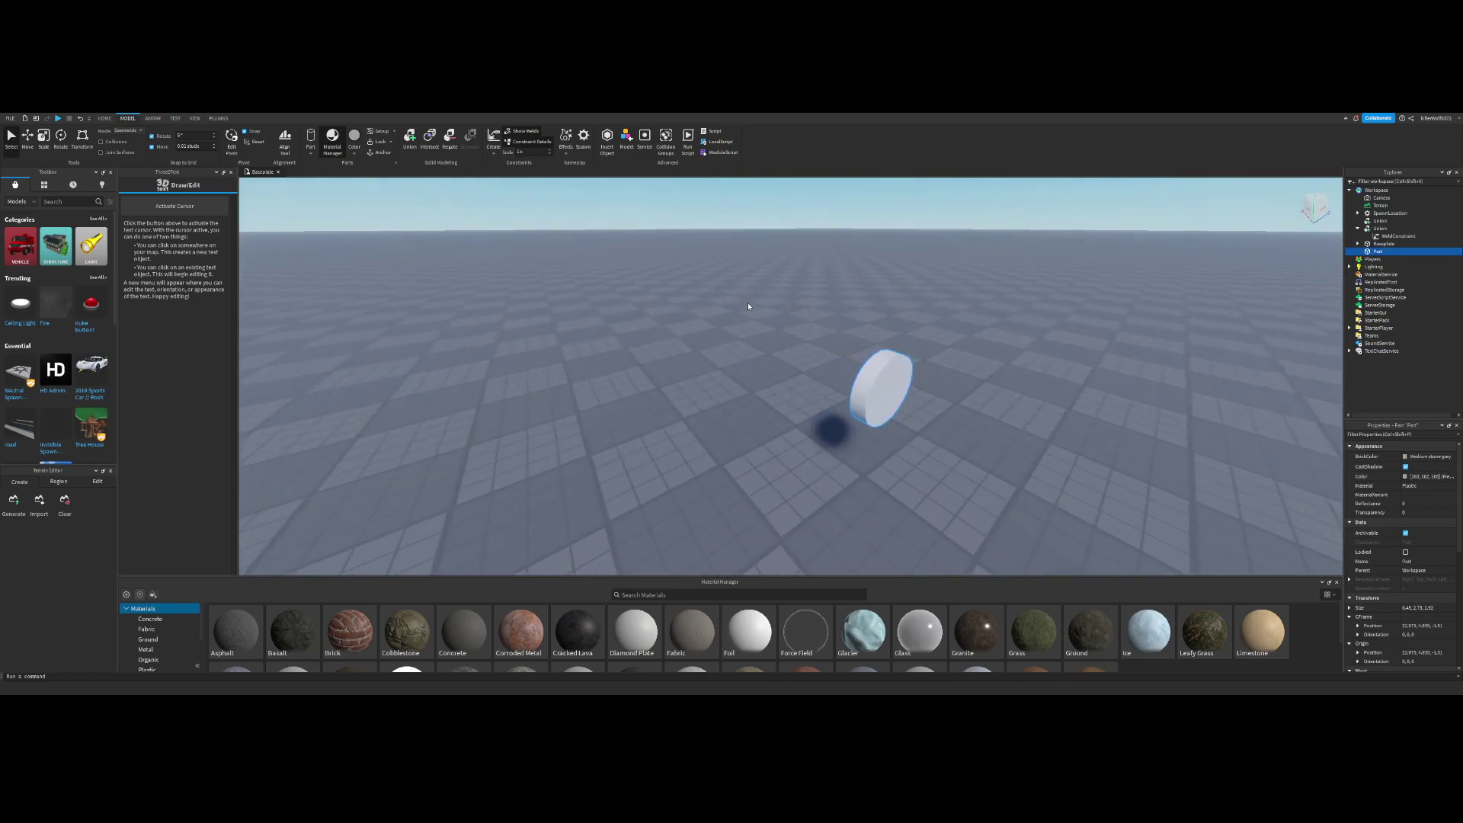
left_click(312, 156)
scroll(699, 372, "down", 2)
left_click_drag(776, 357, 837, 372)
scroll(837, 372, "down", 2)
key("d")
right_click_drag(837, 372, 837, 372)
key("w")
Step: Align the new block with the disc and scale its depth down to match the disc's thickness
left_click(33, 141)
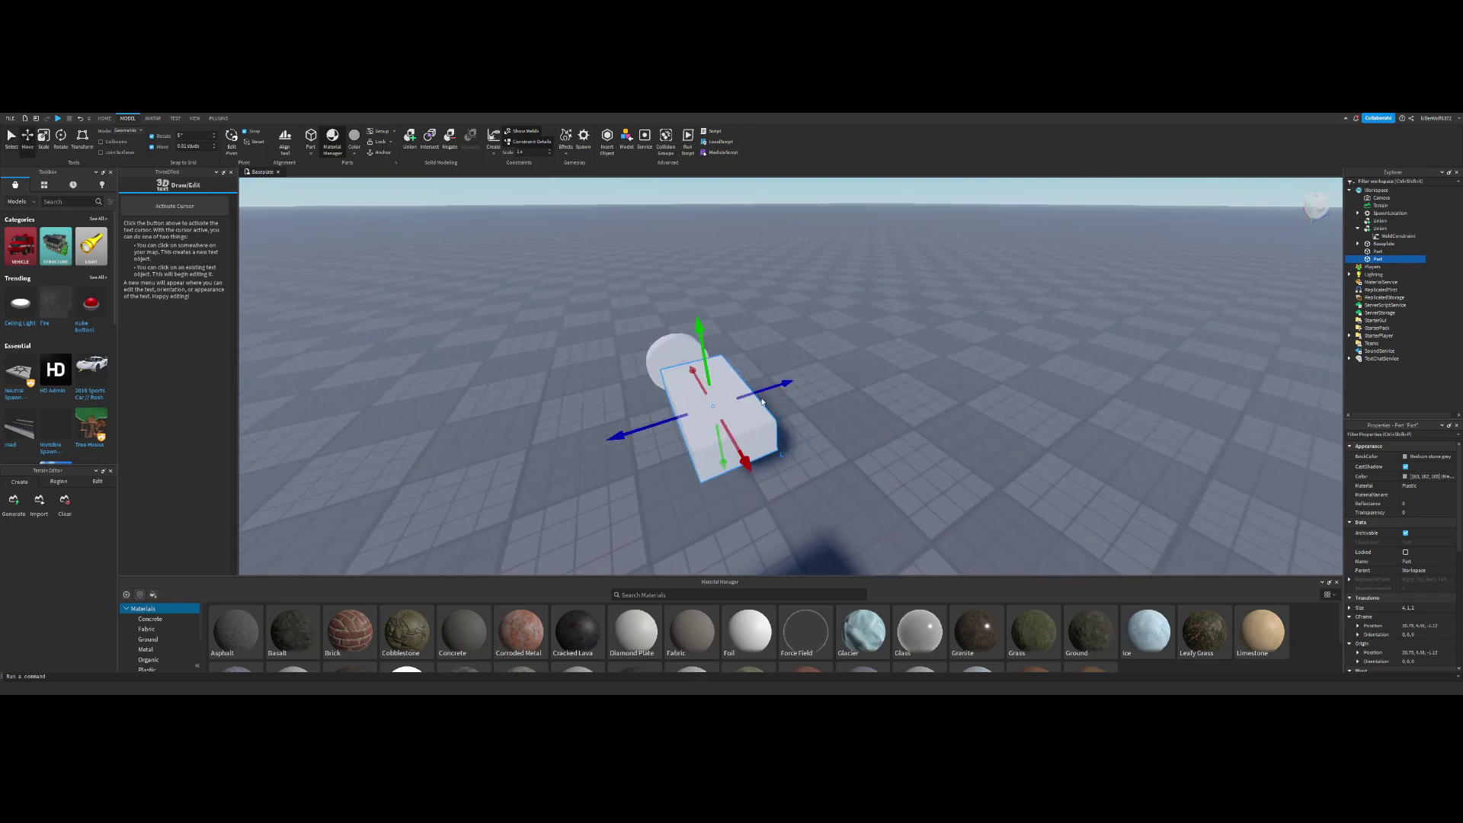
left_click(762, 401)
left_click(755, 402)
left_click_drag(759, 393, 752, 398)
left_click(44, 139)
right_click_drag(758, 398, 774, 398)
key("a")
left_click_drag(921, 395, 797, 395)
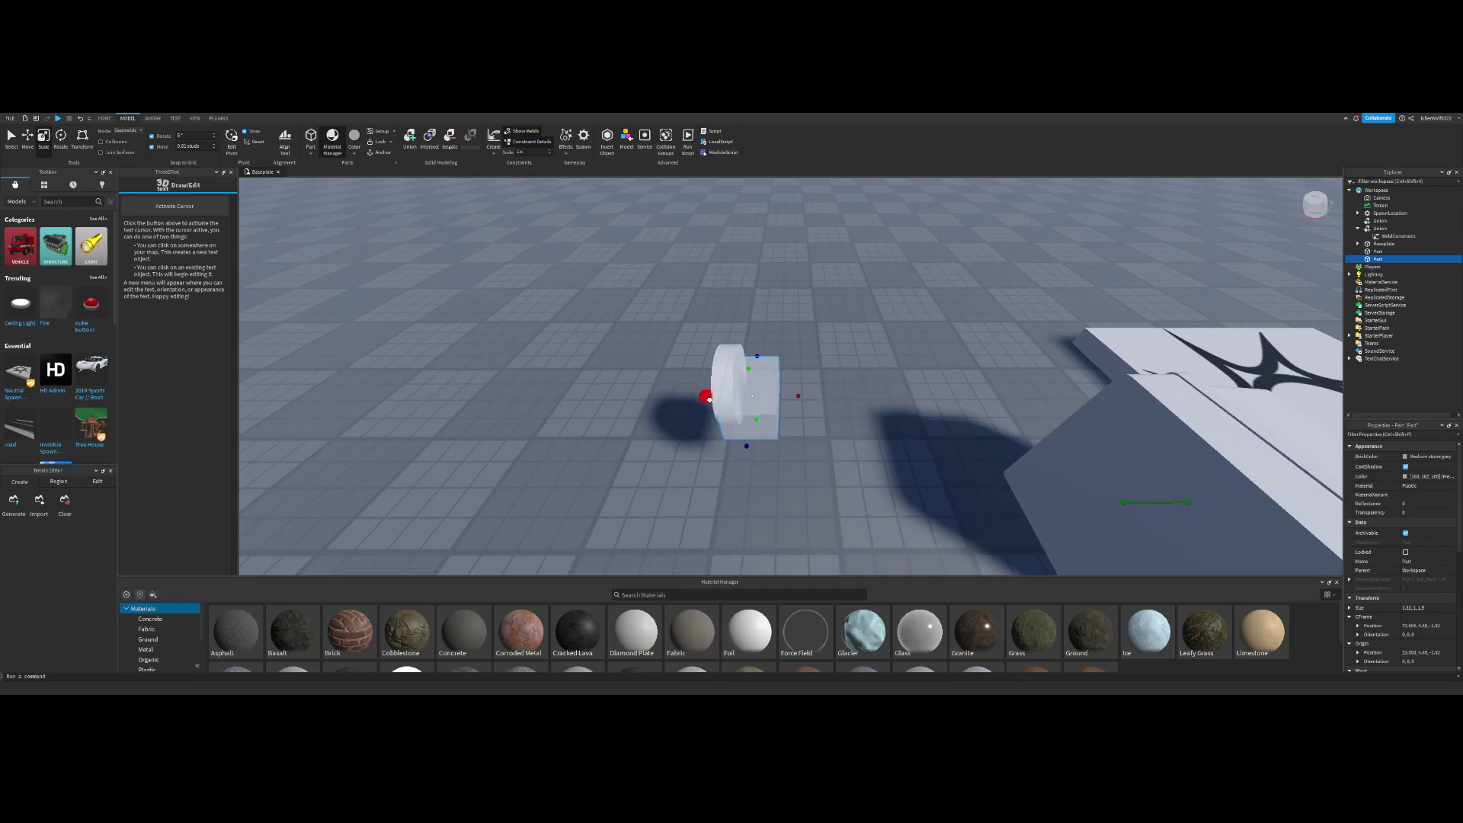
left_click_drag(708, 400, 705, 397)
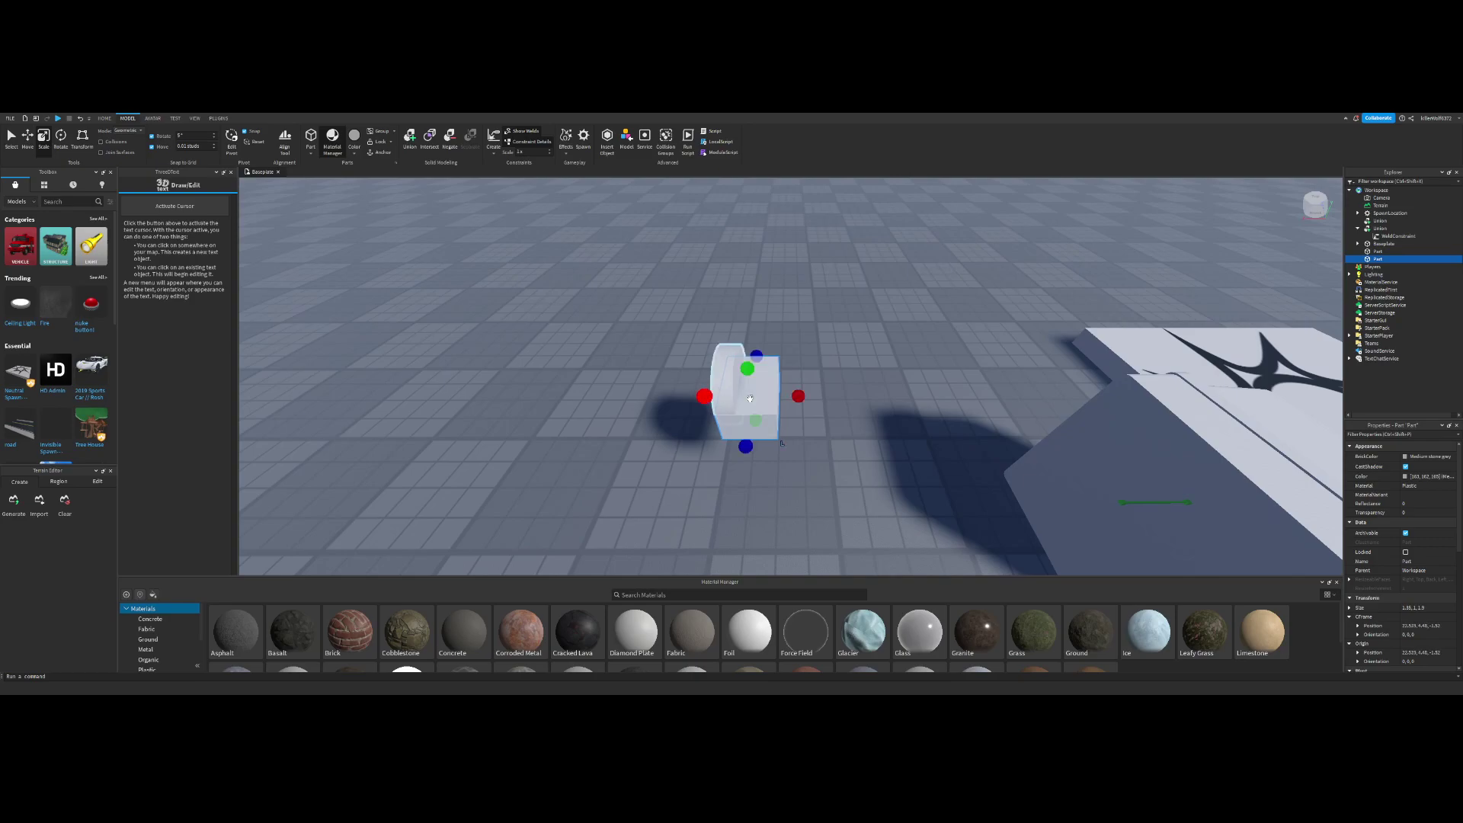
left_click_drag(800, 396, 766, 397)
Step: Extend the block downward from the disc's middle to form a round-topped slab, and trim its lower end
right_click_drag(843, 394, 843, 393)
scroll(843, 394, "down", 1)
left_click_drag(788, 441, 787, 543)
left_click(884, 381)
scroll(884, 381, "down", 1)
right_click_drag(884, 381, 884, 381)
key("d")
key("w")
key("s")
left_click(736, 420)
left_click_drag(739, 447, 741, 411)
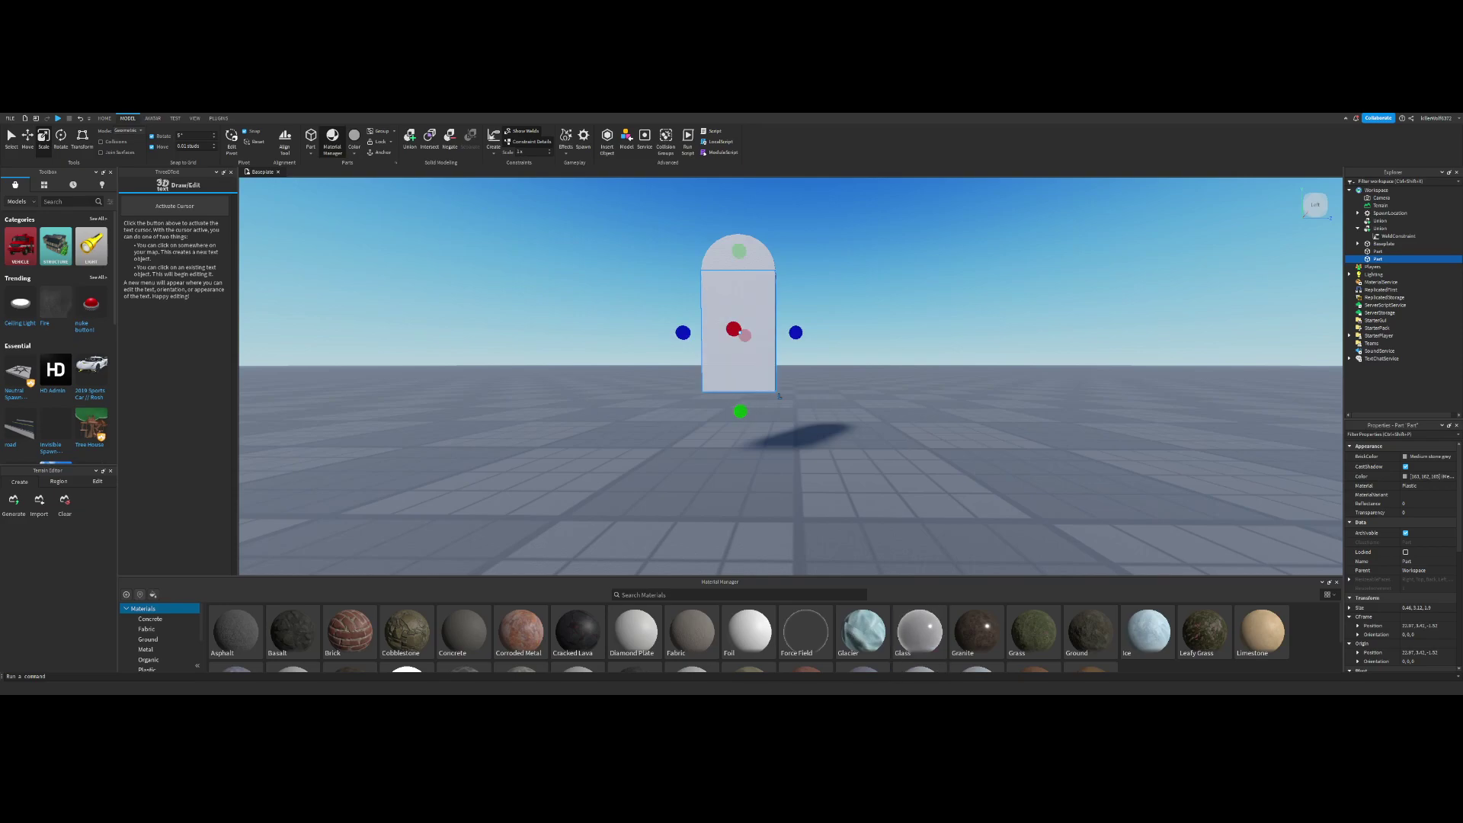
left_click(741, 458)
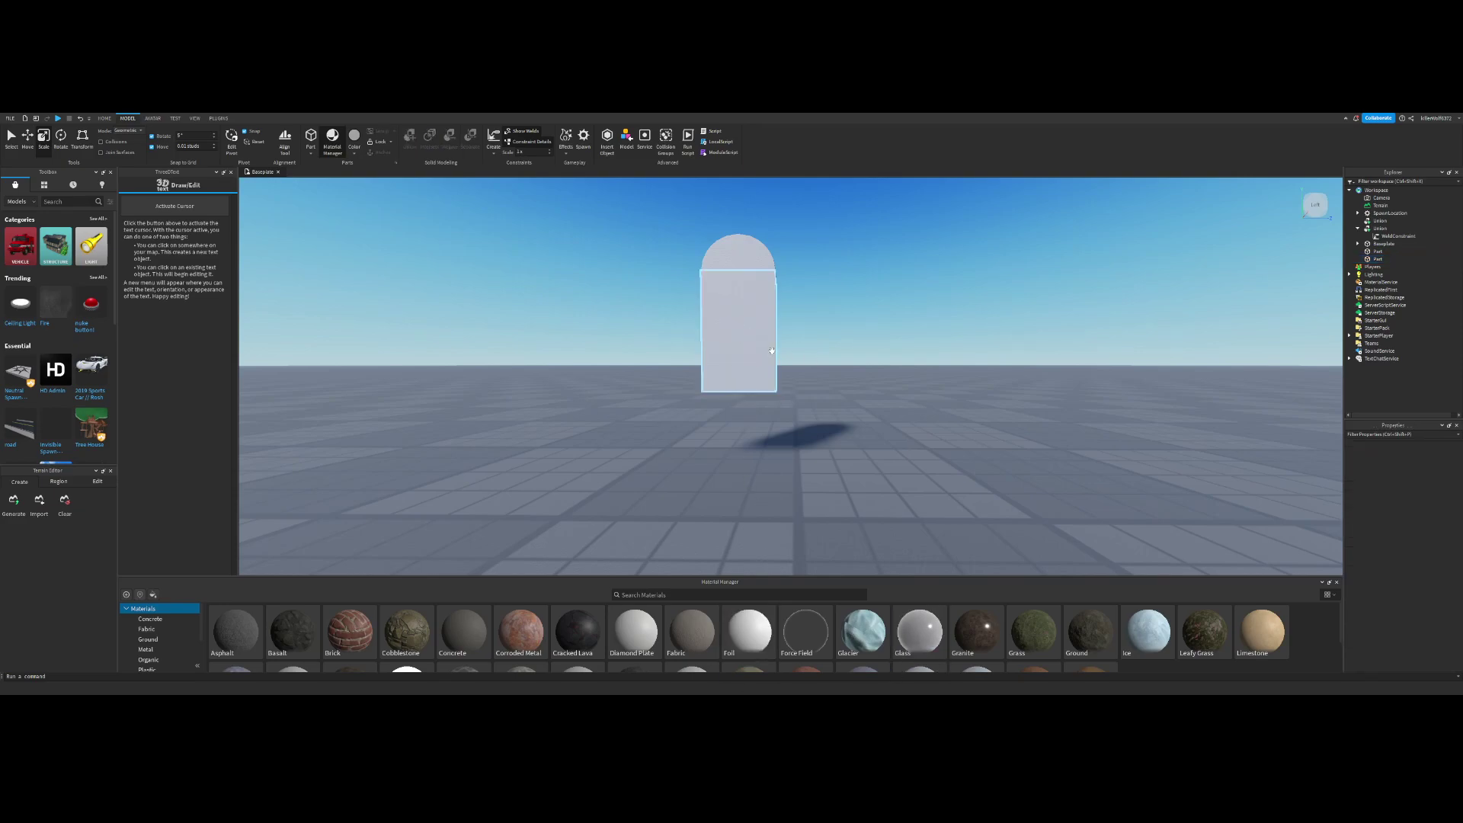
left_click(766, 351)
key("ctrl+d")
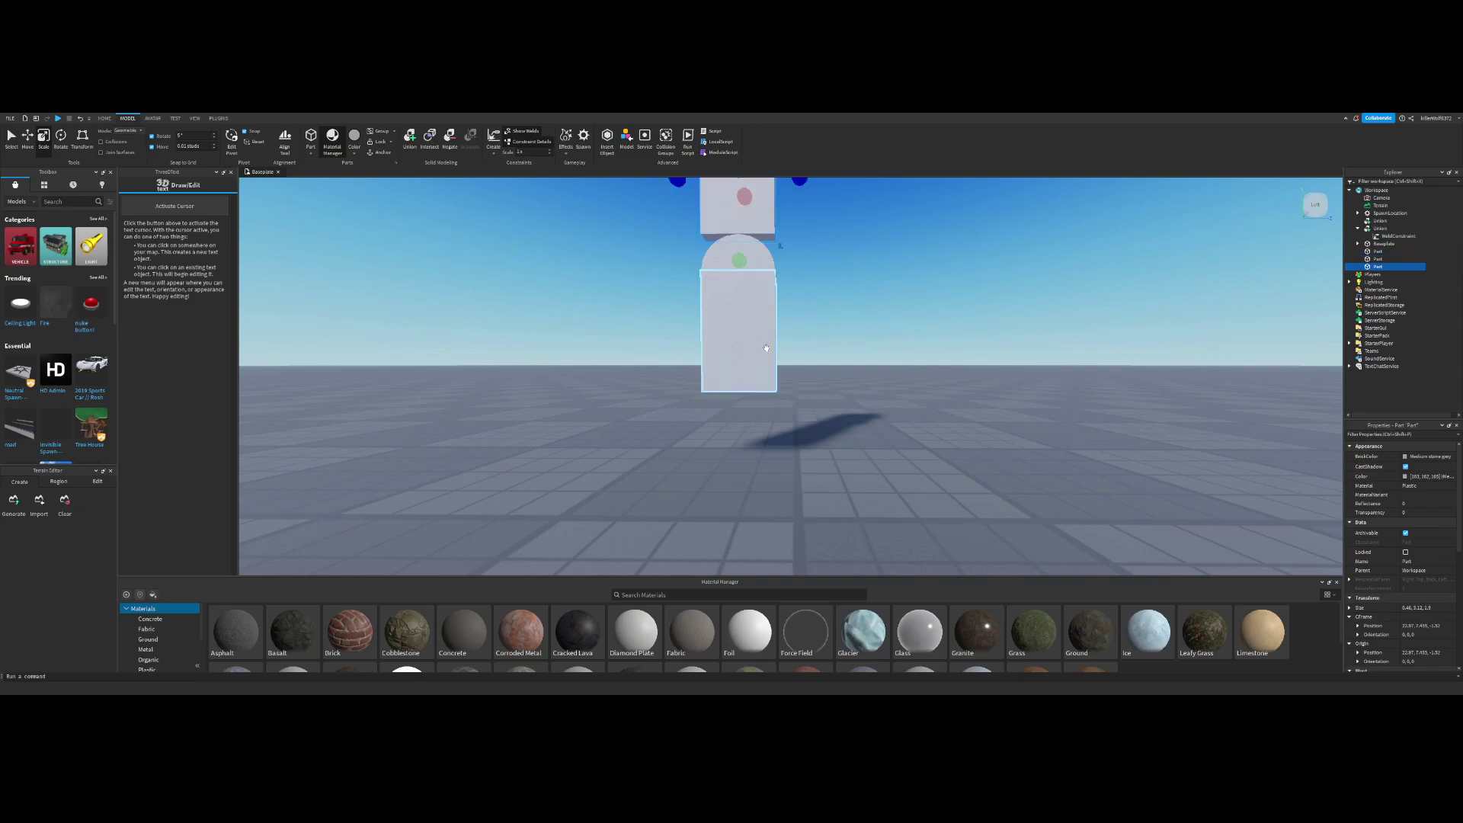
left_click(769, 342)
key("Delete")
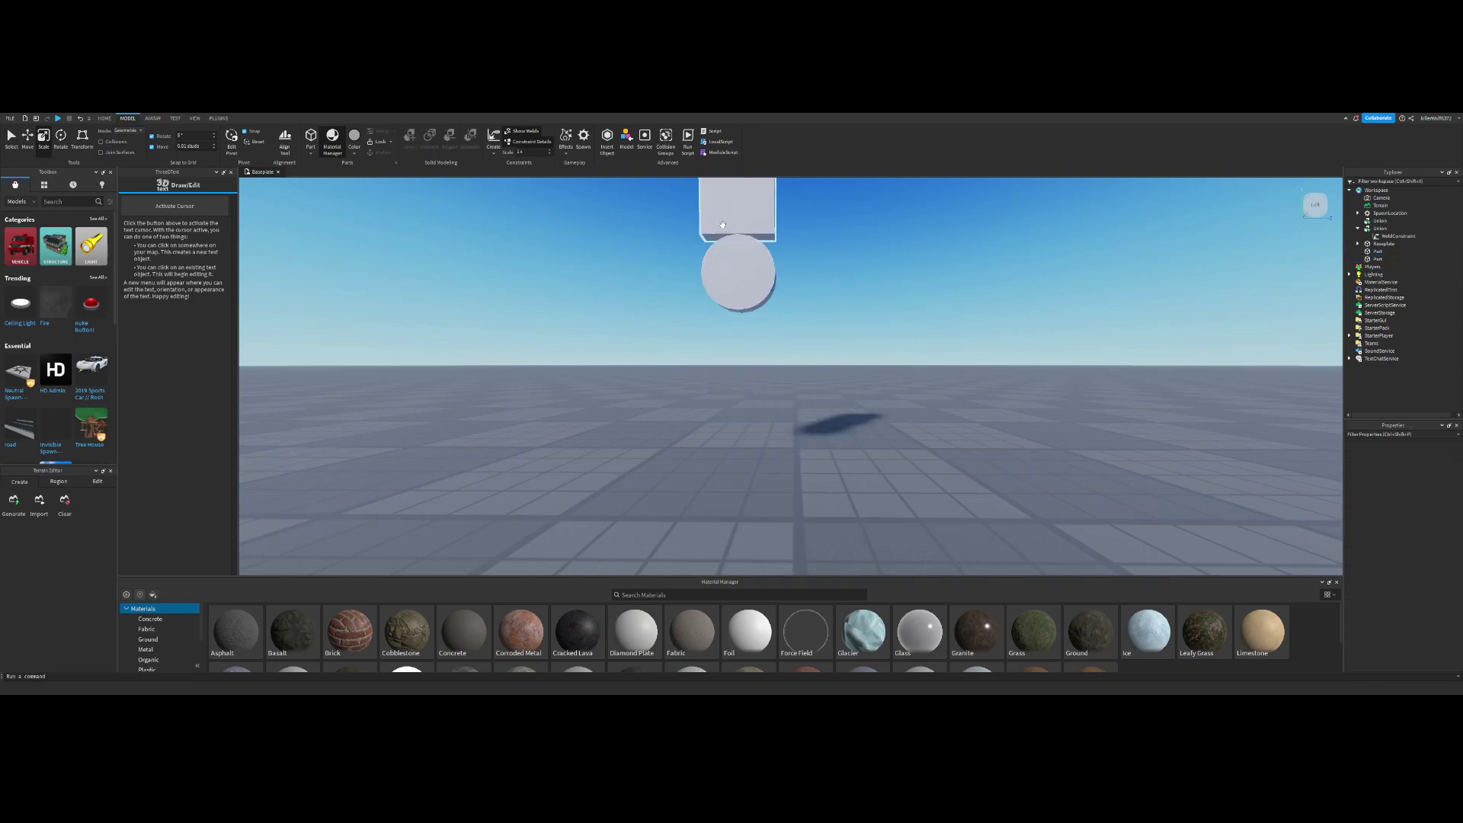
key("ctrl+z")
left_click(732, 223)
key("Delete")
Step: Duplicate the slab's tall block and scale the copy into a short block directly below the slab
left_click(745, 336)
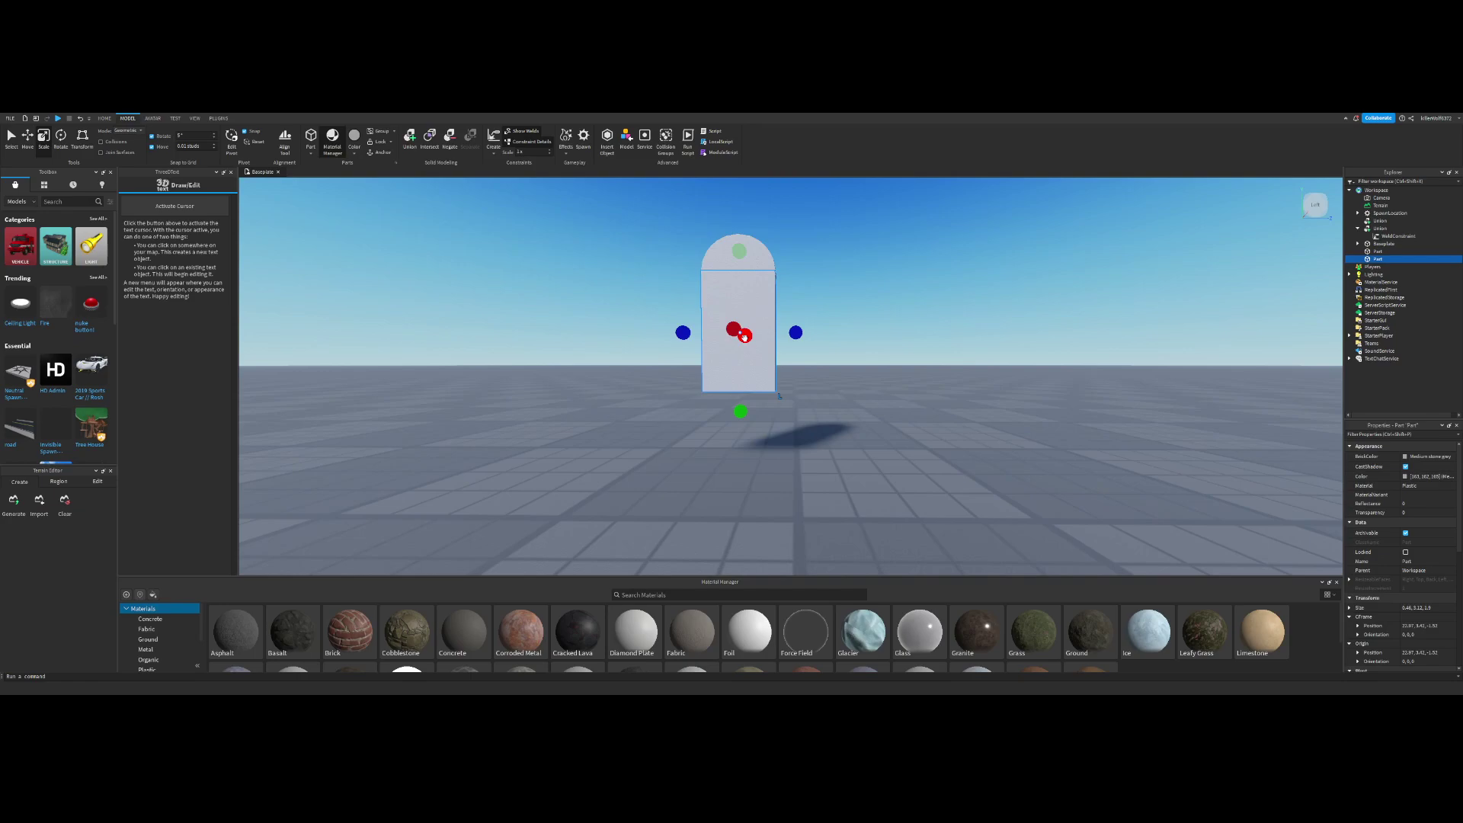
key("ctrl+d")
left_click_drag(740, 259, 754, 457)
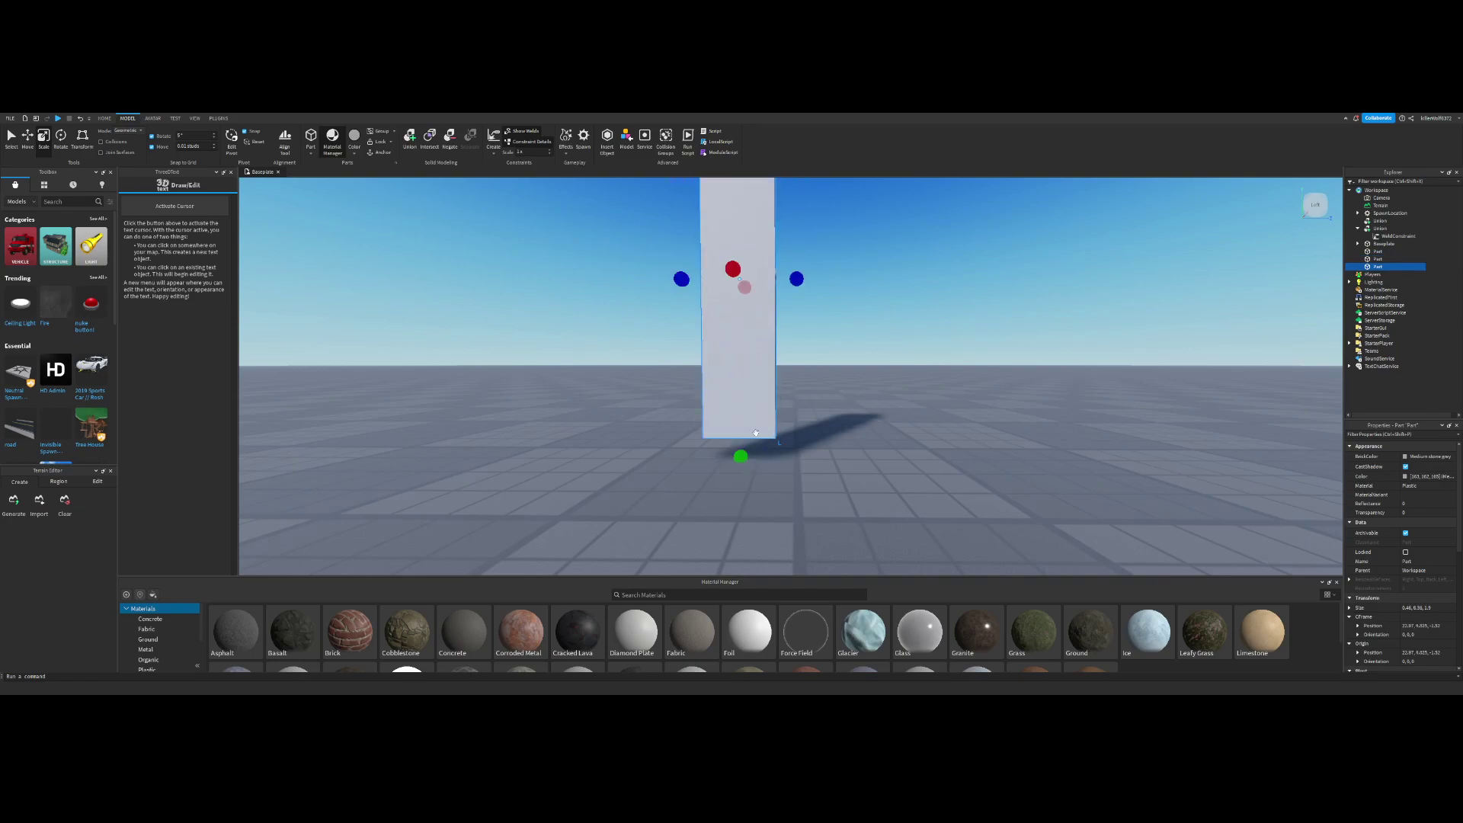
scroll(745, 350, "down", 3)
left_click_drag(754, 211, 790, 372)
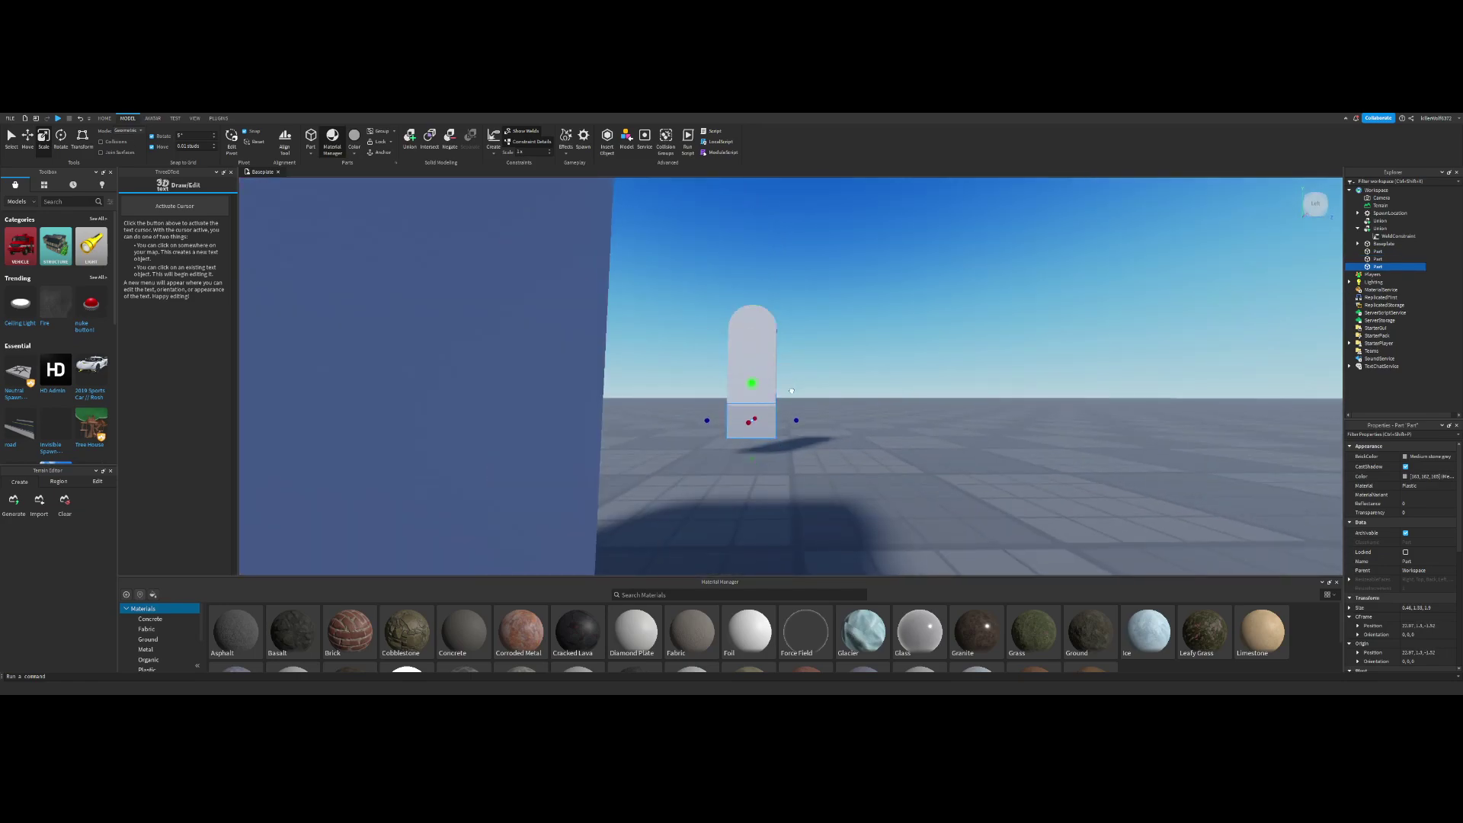
Step: Extend the short block sideways past the slab and trim its inner end back to the slab's edge
left_click_drag(752, 457, 877, 428)
left_click(909, 348)
key("w")
right_click_drag(909, 346, 909, 346)
key("s")
key("w")
left_click(756, 435)
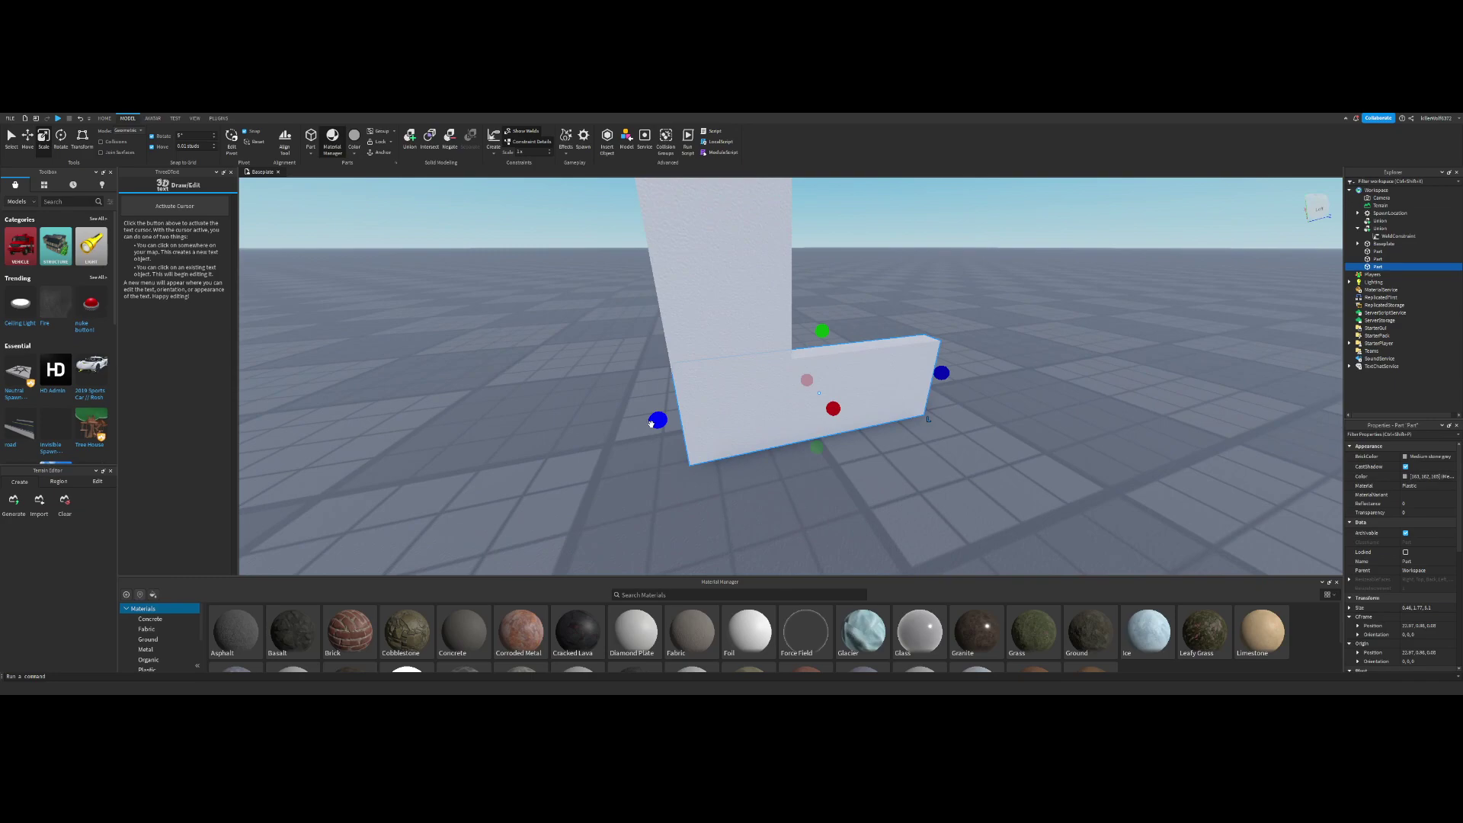
left_click_drag(651, 423, 760, 424)
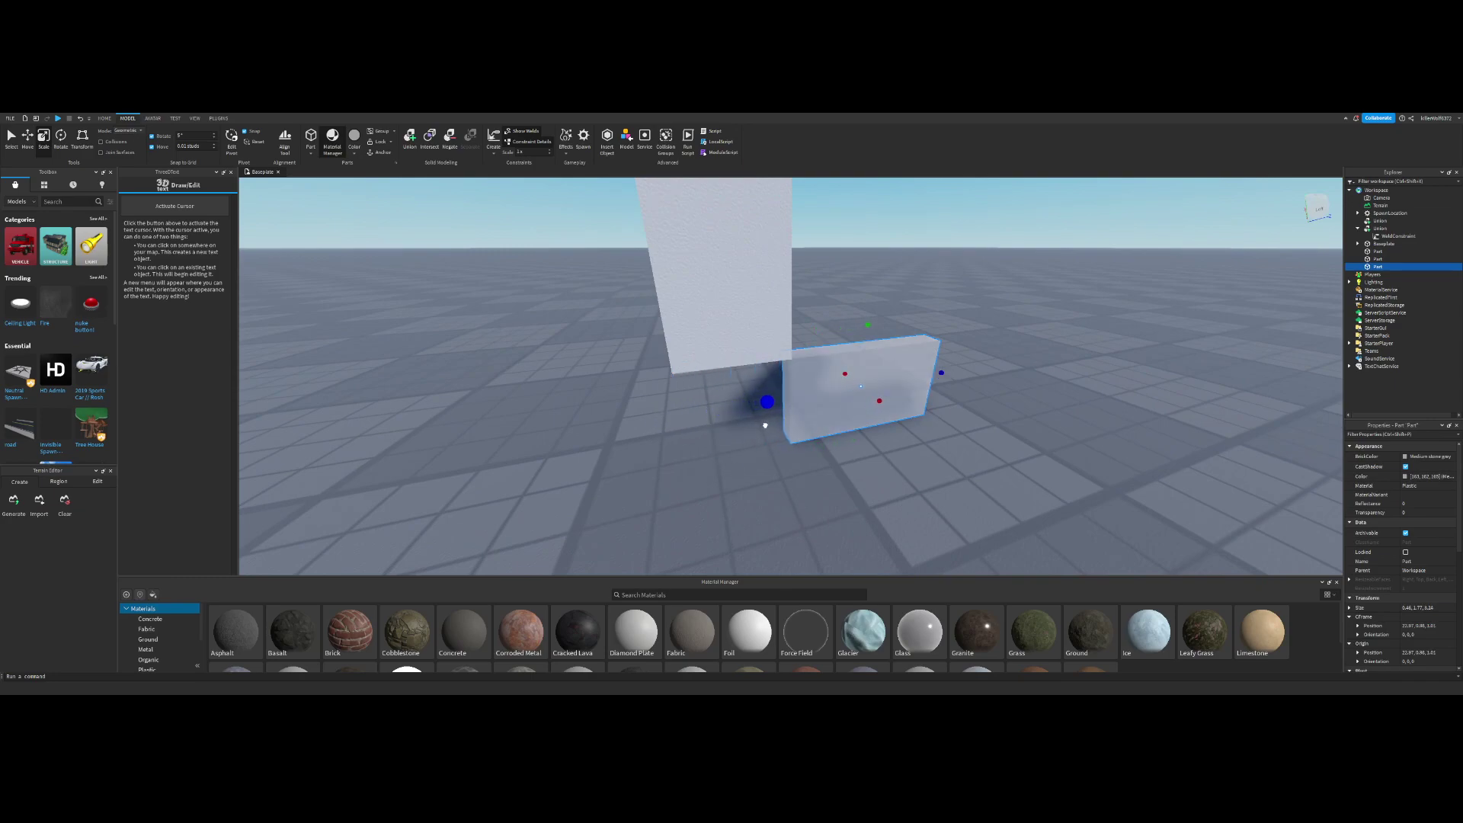
Step: Duplicate the top disc and move the copy straight down to round off the slab's lower end
key("s")
right_click_drag(765, 426, 765, 425)
left_click(784, 282)
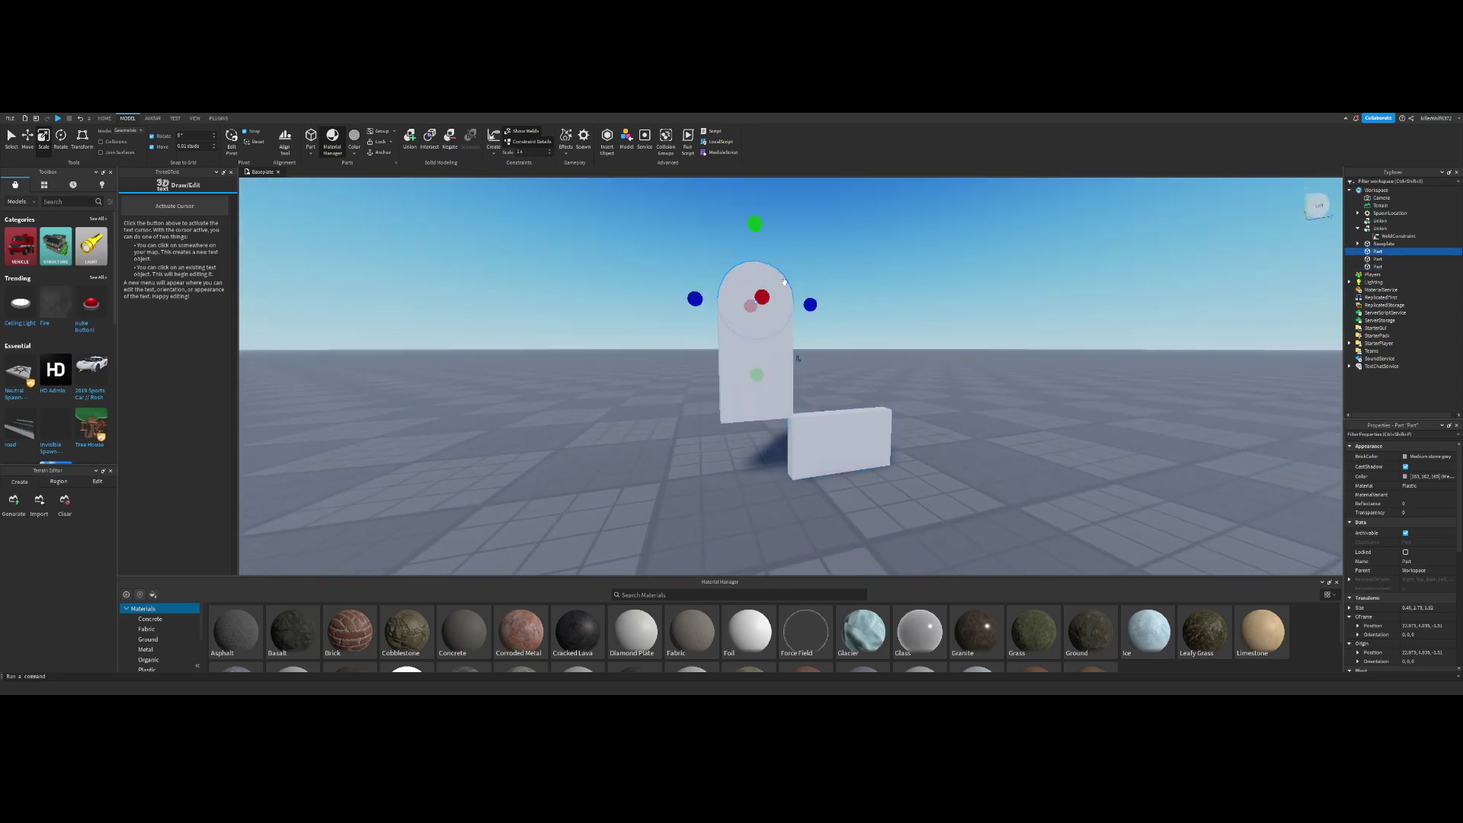
key("ctrl+d")
key("ctrl+1")
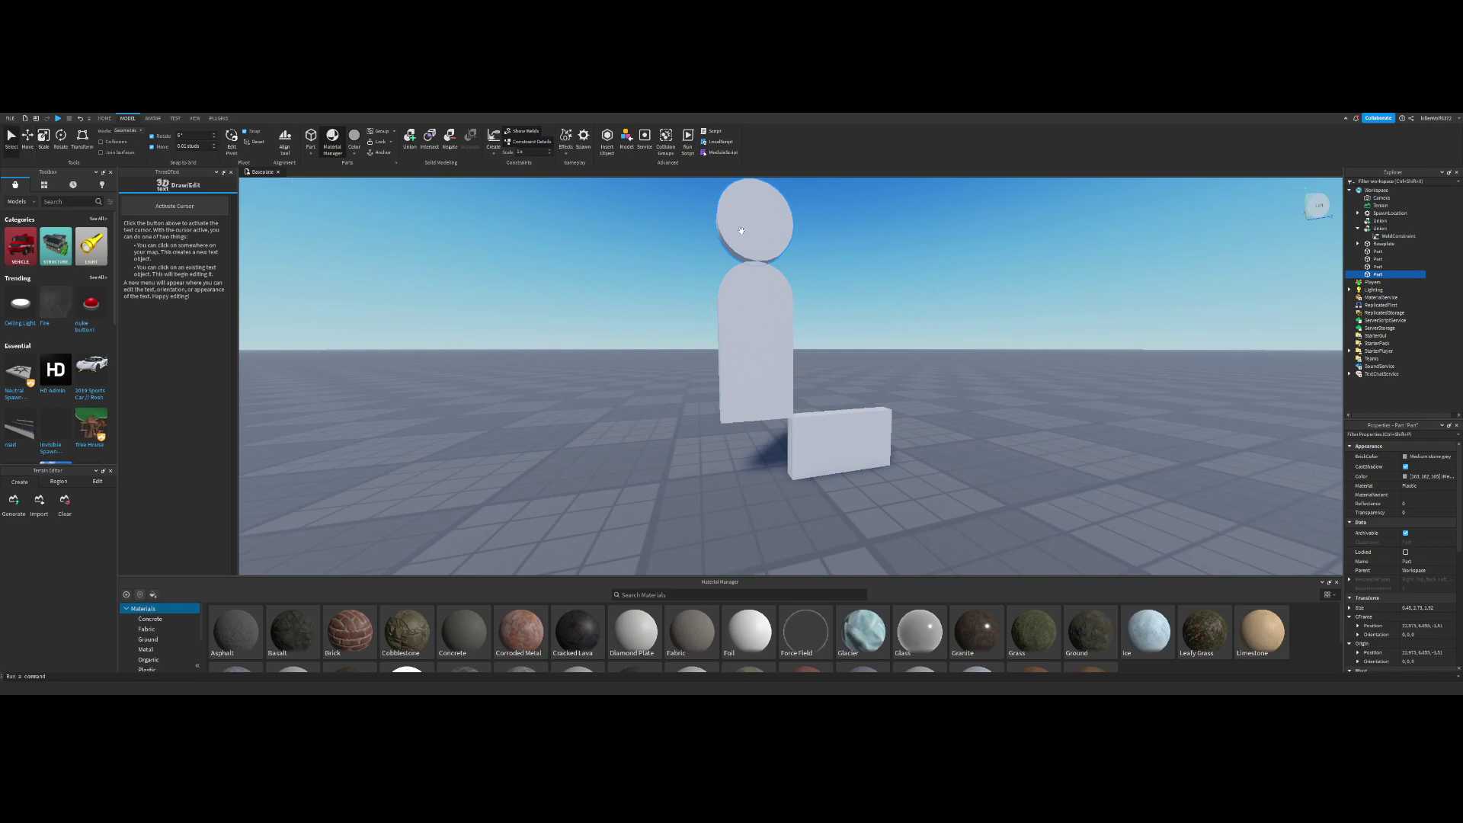
left_click(26, 137)
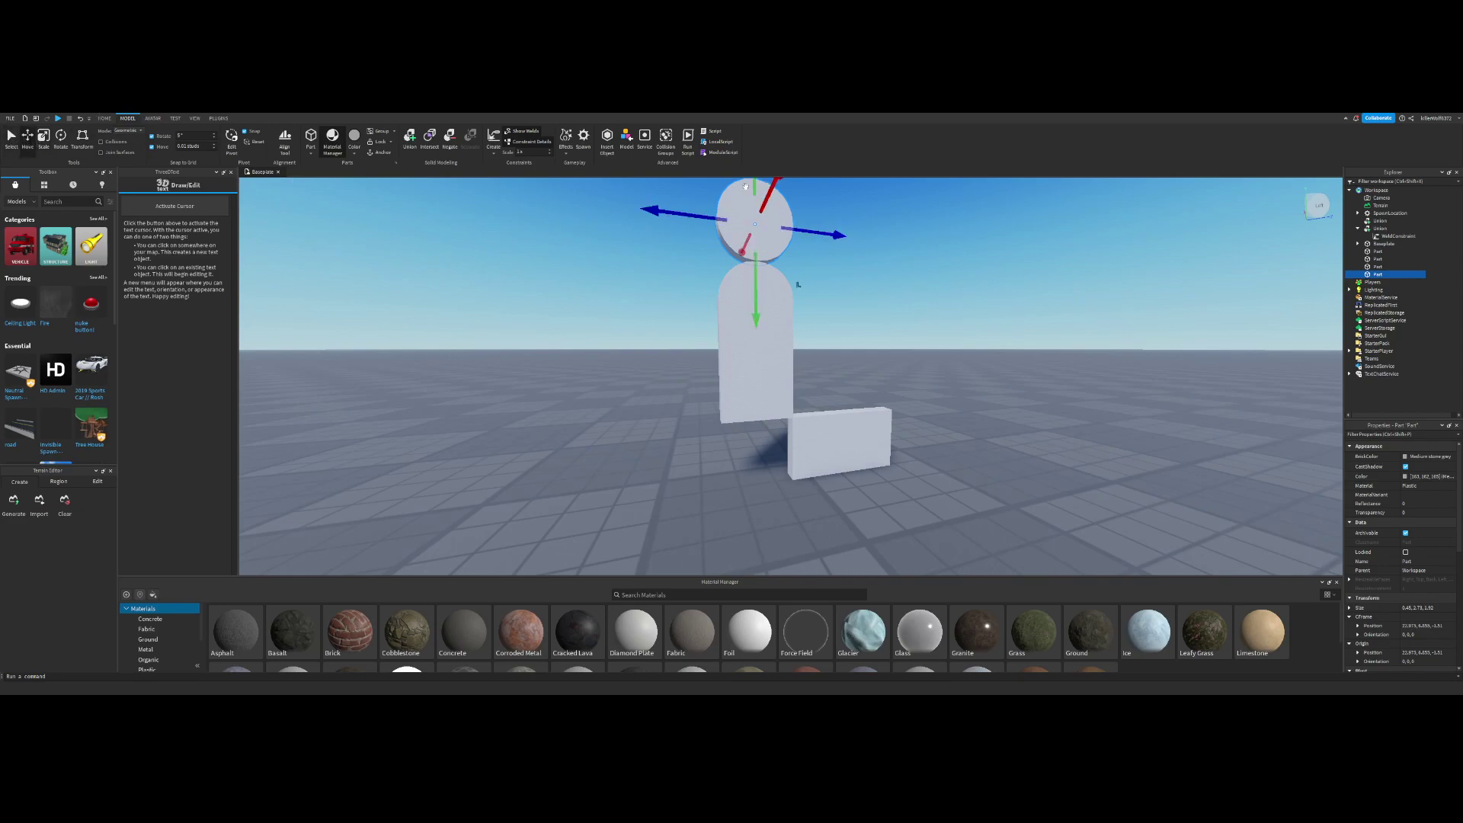
left_click_drag(745, 186, 801, 395)
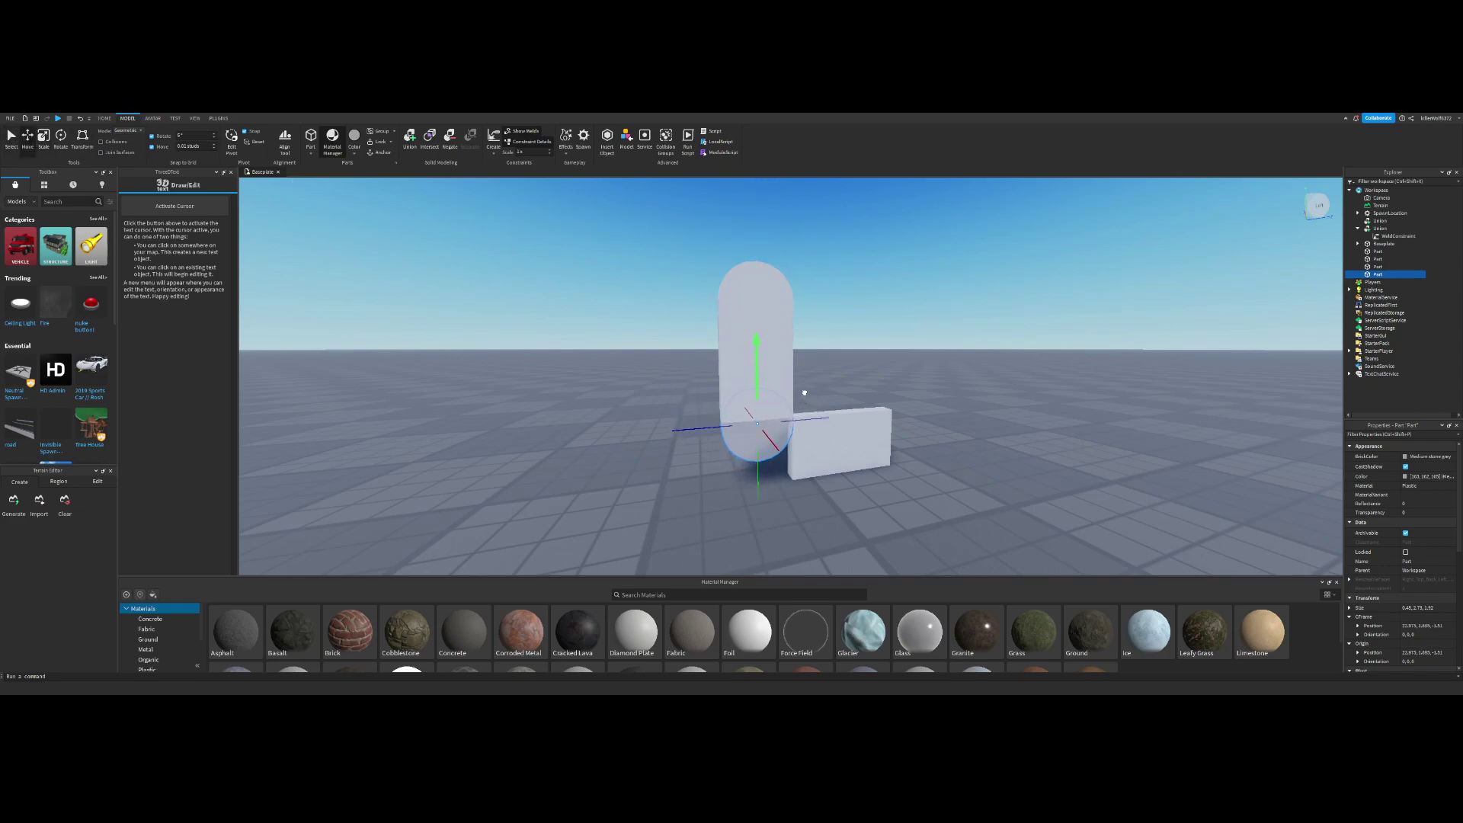
Step: Raise the short block and slide it into the lower disc so it forms the foot of an L shape
left_click(838, 446)
scroll(876, 397, "up", 5)
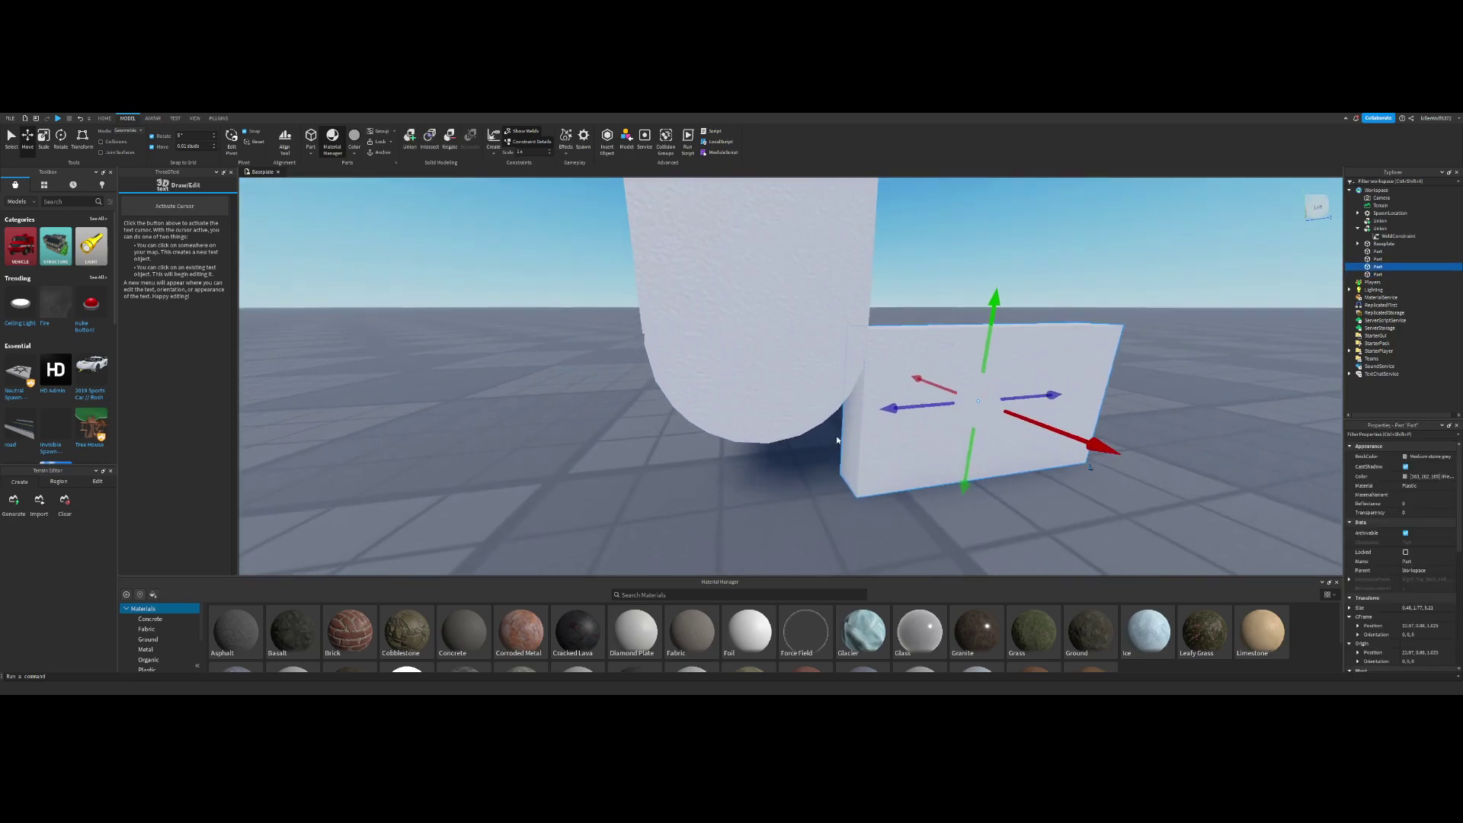
left_click_drag(925, 333, 925, 293)
left_click_drag(846, 360, 798, 373)
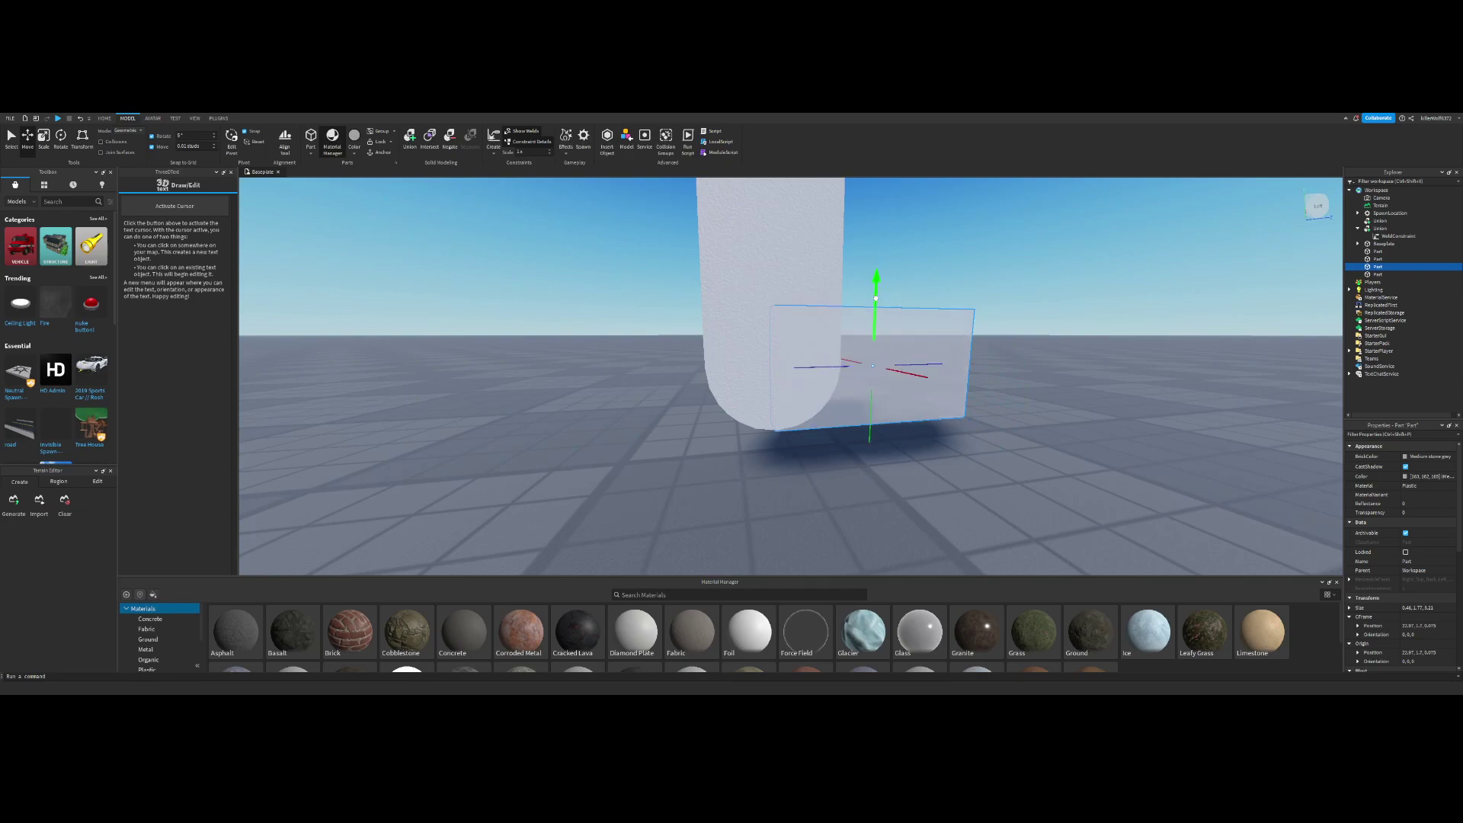
left_click(974, 263)
mouse_move(974, 263)
right_mouse_down()
mouse_move(983, 276)
mouse_move(979, 255)
right_mouse_up()
key("s")
key("w")
key("s")
key("w")
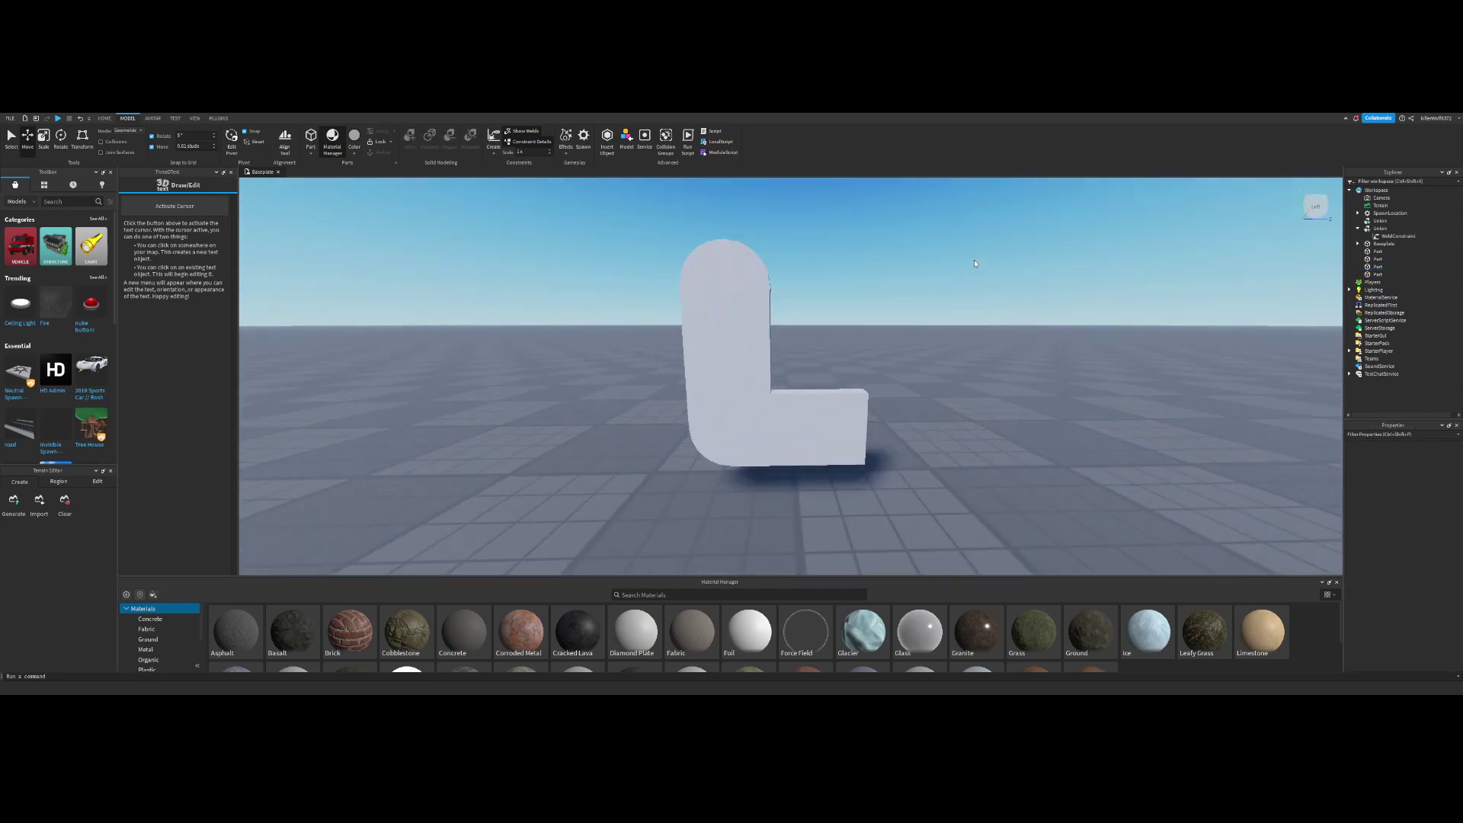
Step: Examine the inner corner where the upright slab meets the foot block
left_click(869, 450)
left_click(751, 398)
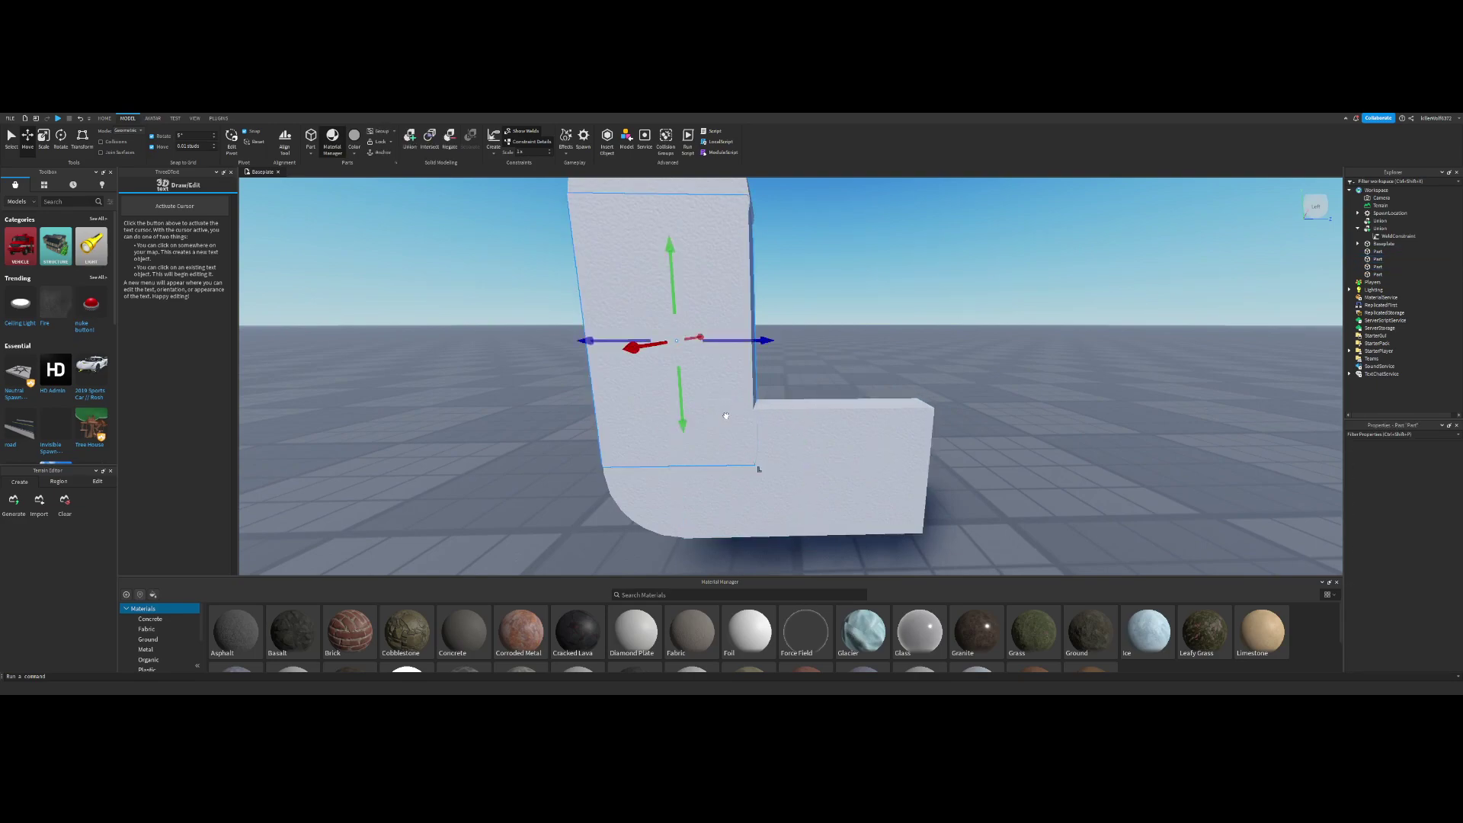
left_click(769, 402)
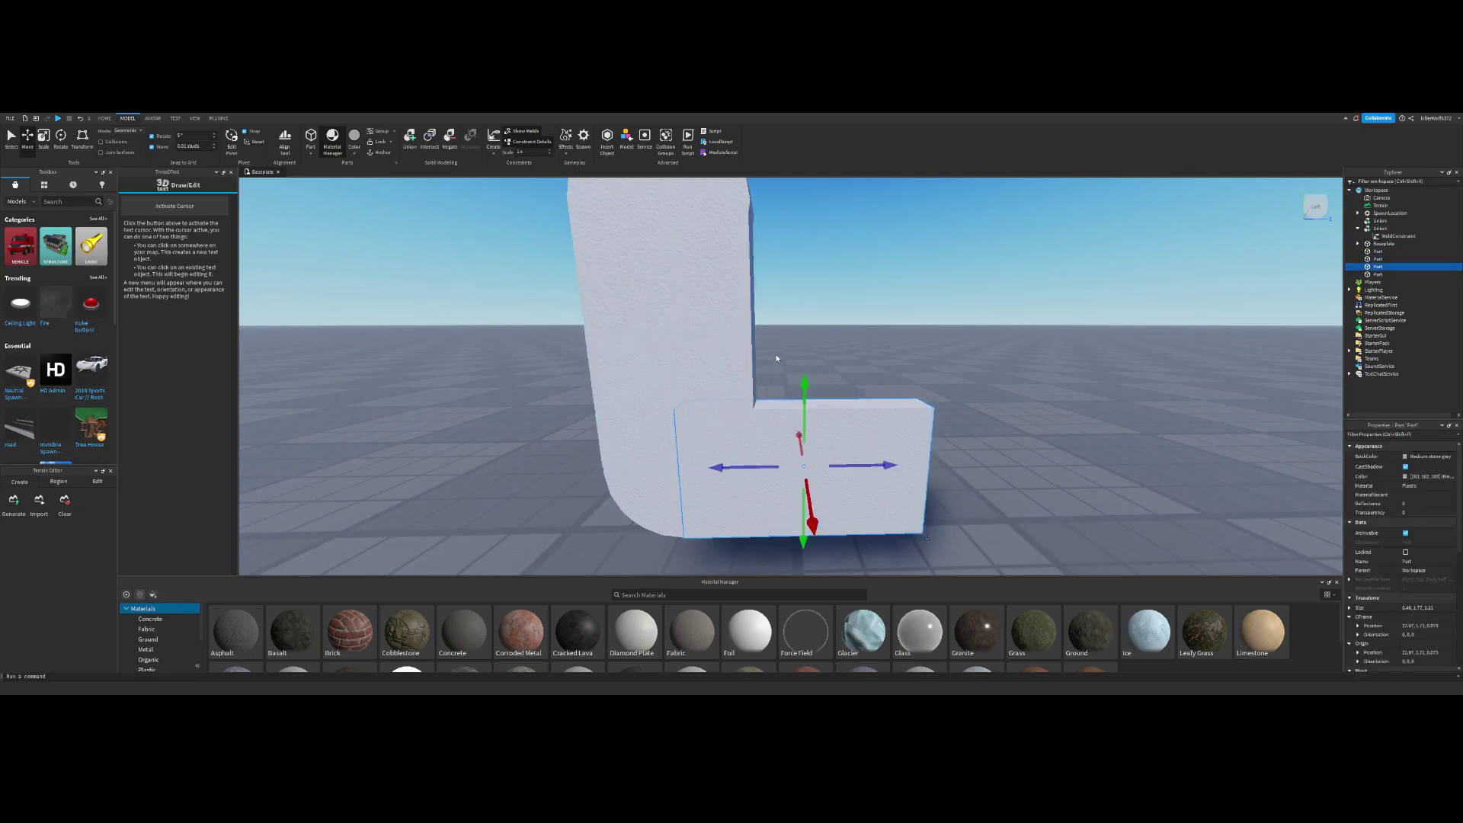
left_click(777, 358)
left_click(774, 409)
left_click(761, 292)
left_click(741, 327)
left_click(800, 364)
Step: Duplicate the foot block and shorten the copy into a small block above the foot
left_click(819, 417)
right_click_drag(818, 417, 801, 365)
key("s")
key("ctrl+d")
key("s")
key("w")
left_click_drag(800, 362, 800, 577)
left_click(45, 137)
left_click_drag(915, 501, 813, 491)
Step: Shift the small block sideways, clear of the slab, to above the foot's outer end
key("s")
right_click_drag(816, 488, 816, 488)
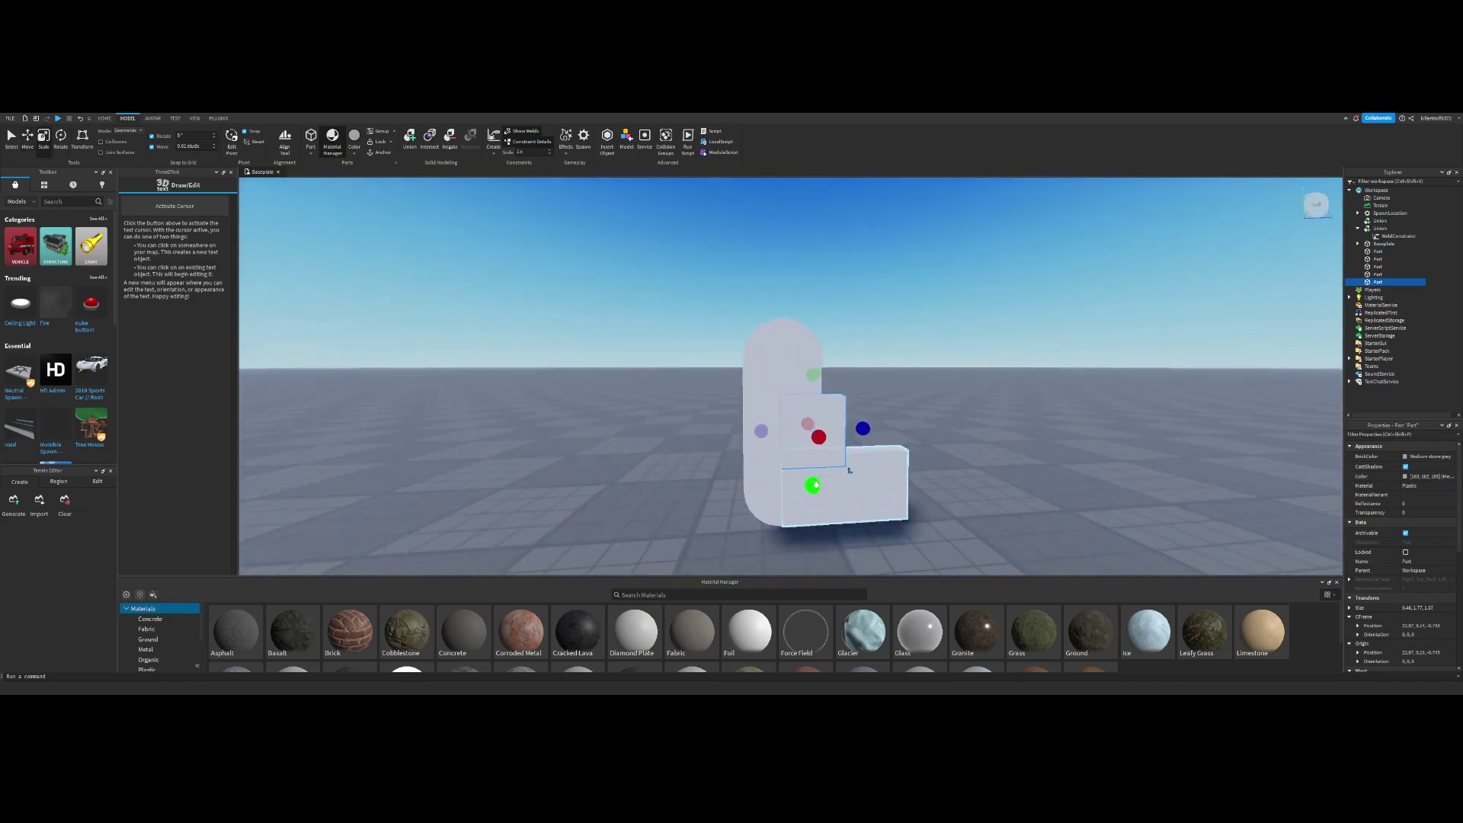
key("w")
left_click_drag(851, 438, 978, 412)
Step: Duplicate the top disc and move the copy over beside the small block
left_click(30, 139)
left_click(792, 328)
key("ctrl+d")
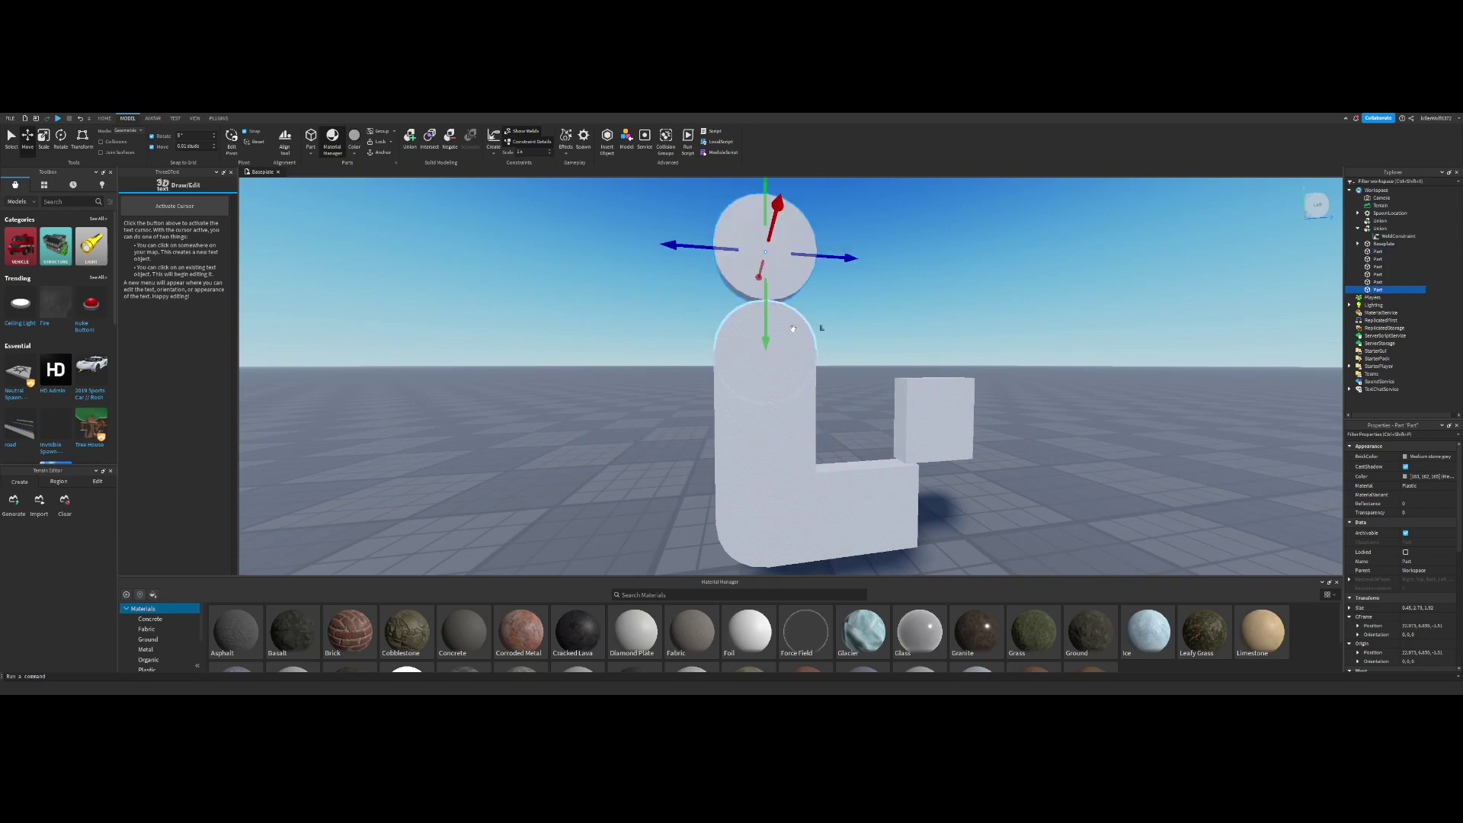
left_click_drag(794, 240, 990, 460)
Step: Scale the copied disc along its axis in both directions into a thick cylinder passing through the small block
left_click(45, 140)
right_click_drag(702, 418, 788, 451)
left_click_drag(768, 387, 823, 387)
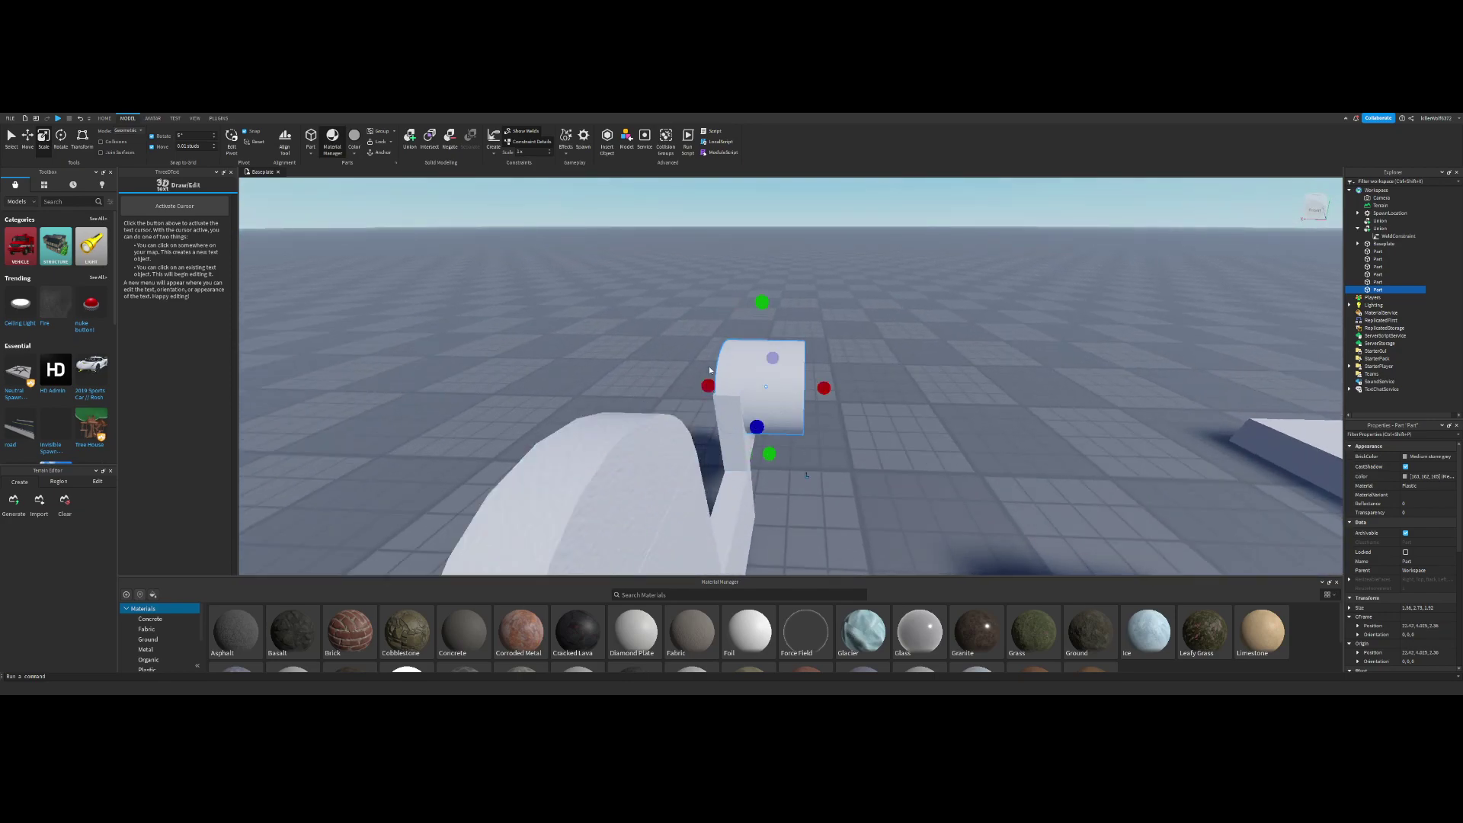
left_click_drag(709, 386, 610, 384)
Step: Reposition the cylinder lower and sideways so that it overlaps the small block's upper outer corner
key("w")
right_click_drag(705, 382, 718, 385)
key("s")
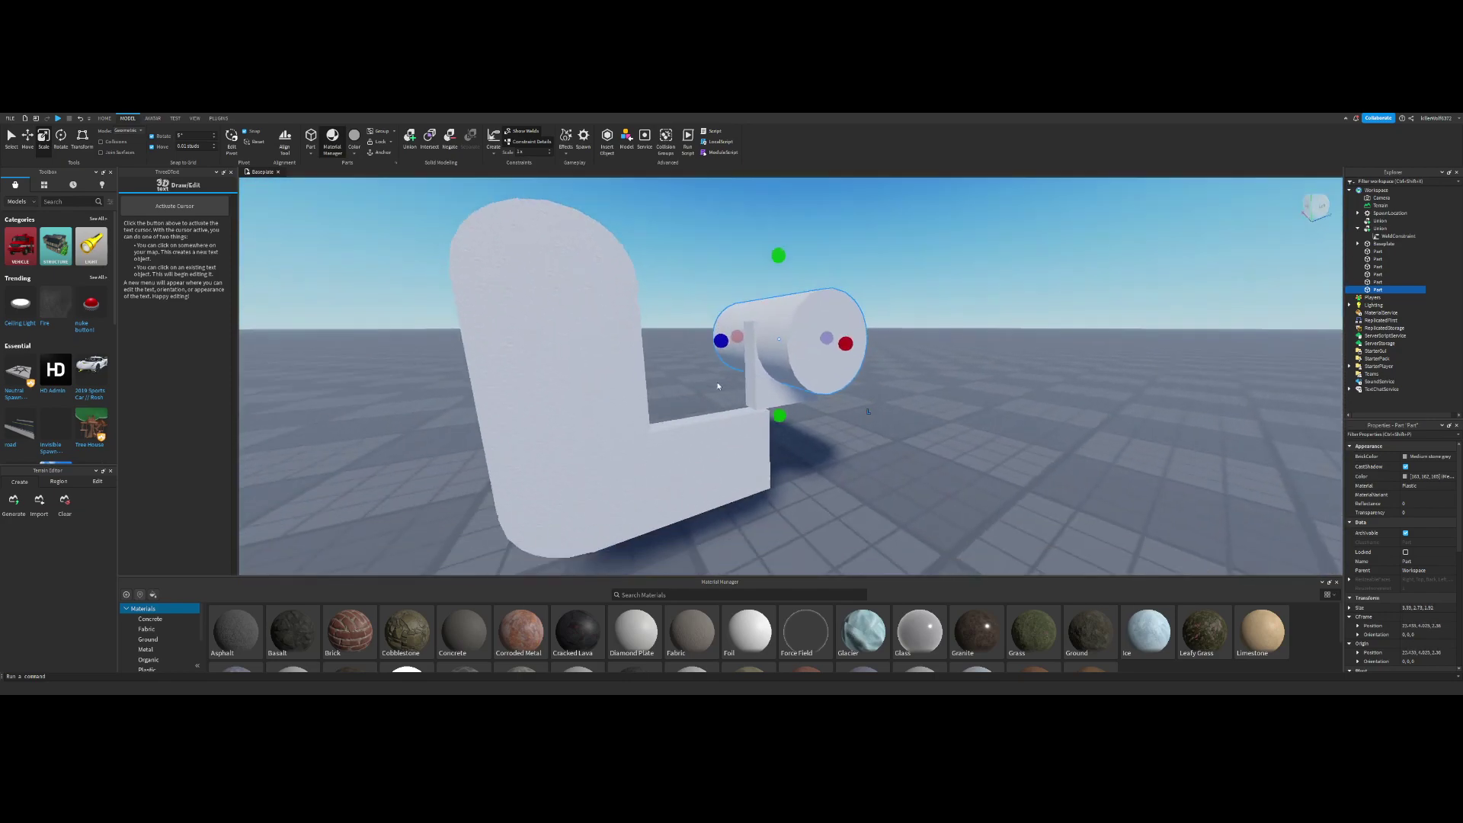
key("w")
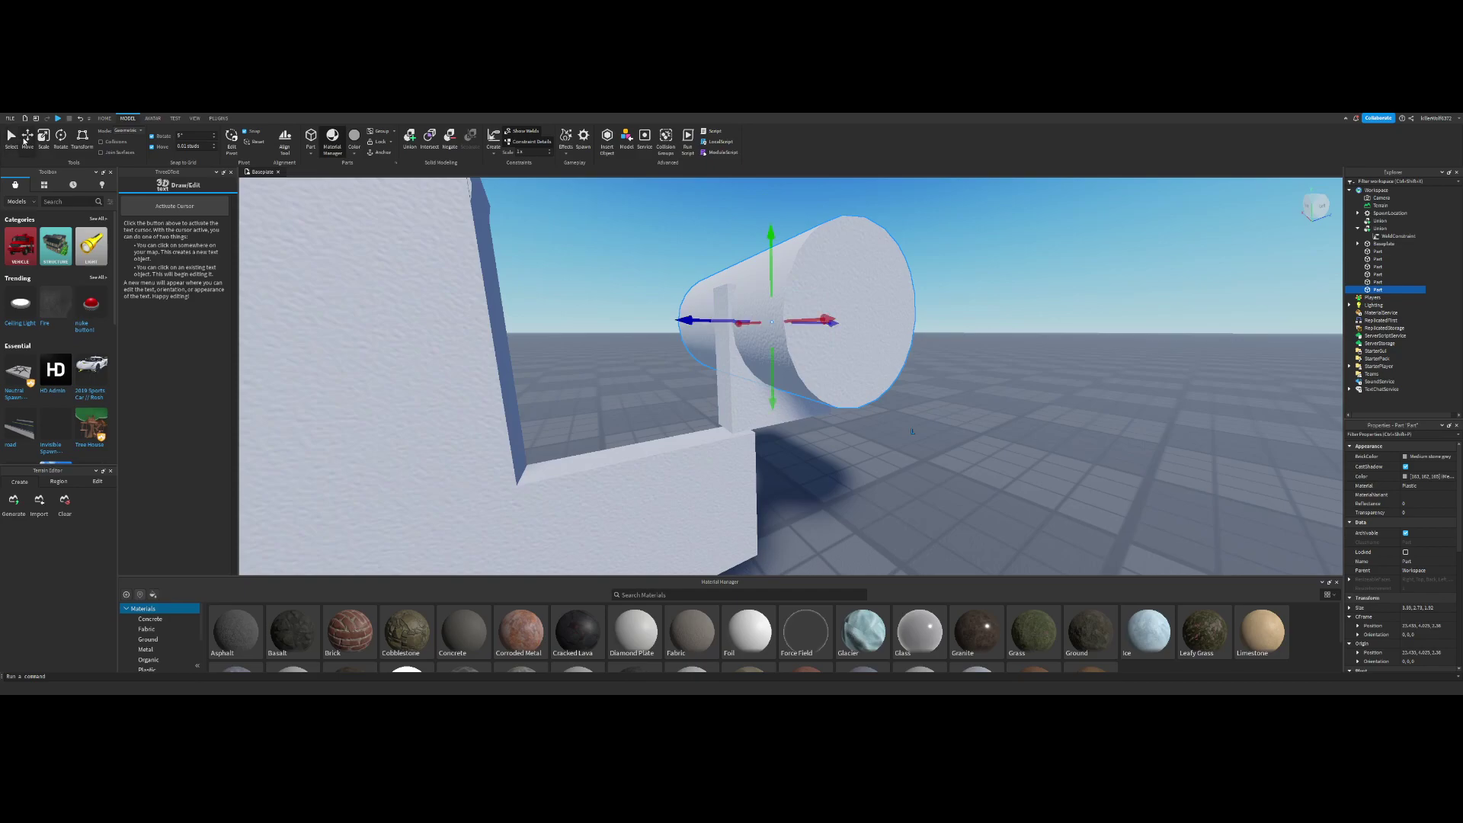
right_click_drag(673, 299, 702, 284)
key("q")
left_click_drag(759, 324, 760, 340)
key("s")
right_click_drag(761, 340, 762, 340)
key("d")
key("w")
key("s")
left_click_drag(761, 339, 869, 345)
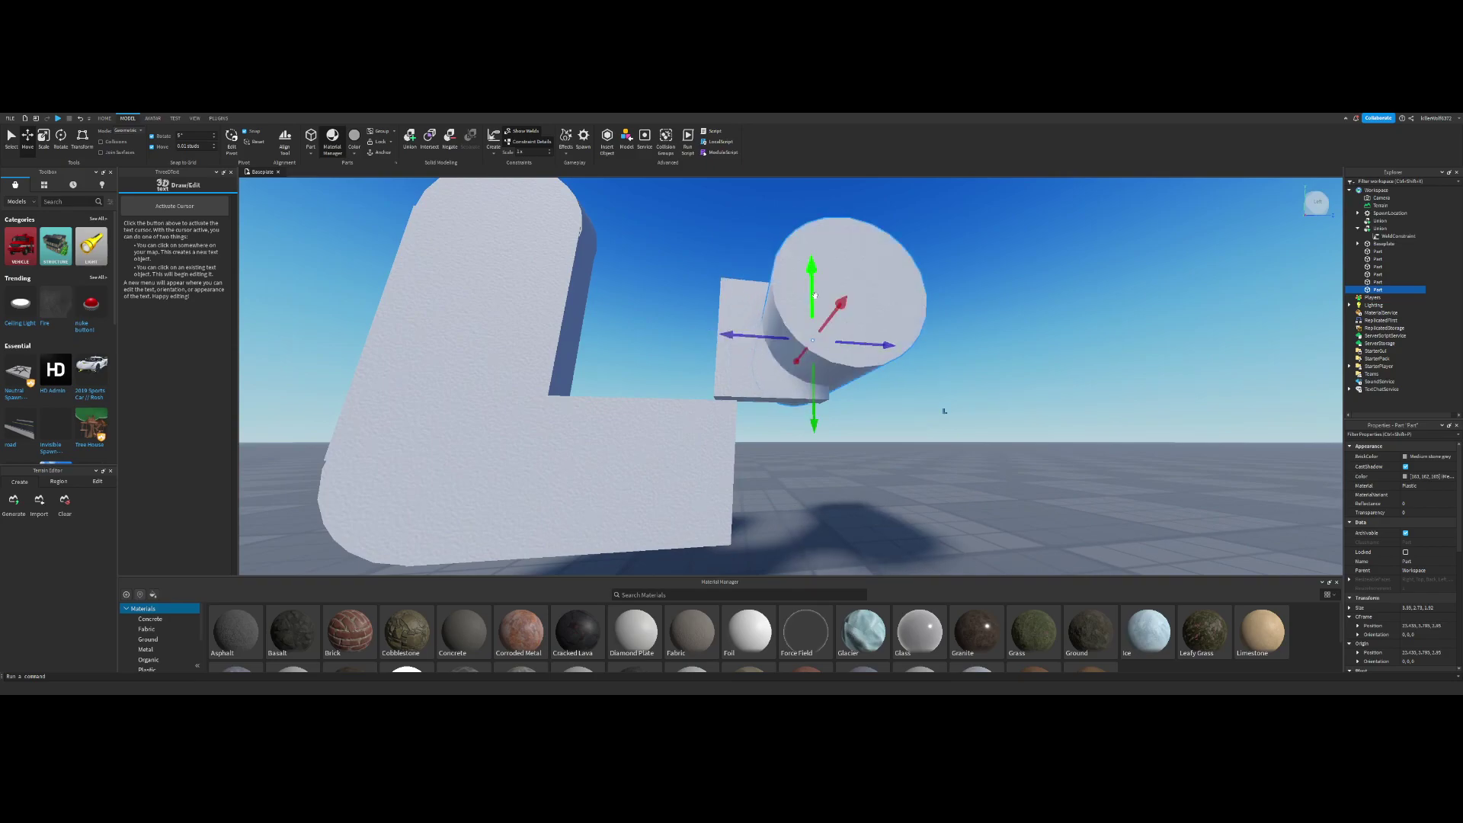
Step: Trim the small block's inner side, top and underside so only its lower corner extends past the cylinder
left_click(724, 319)
left_click(44, 139)
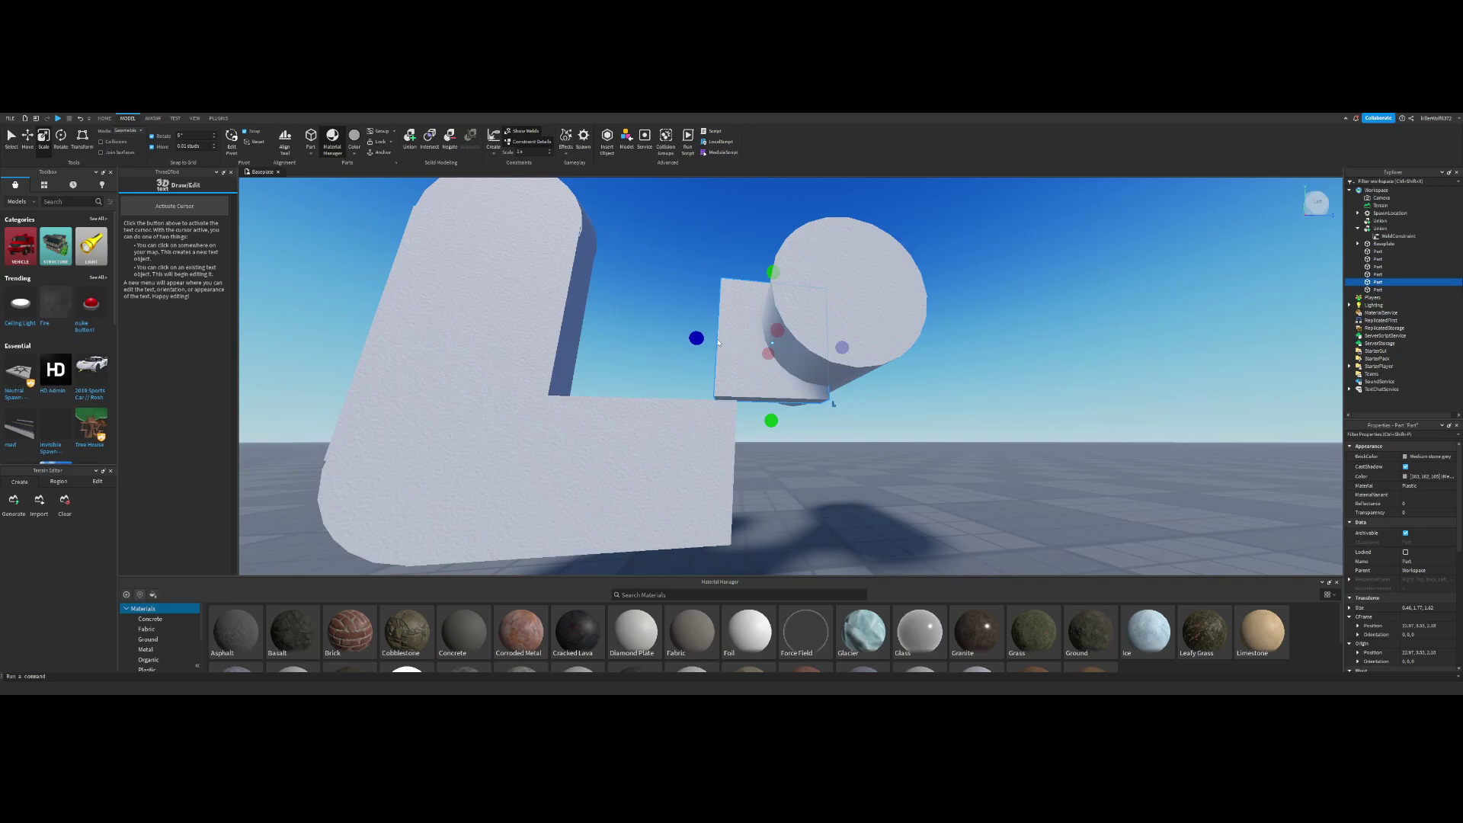
left_click_drag(696, 337, 731, 341)
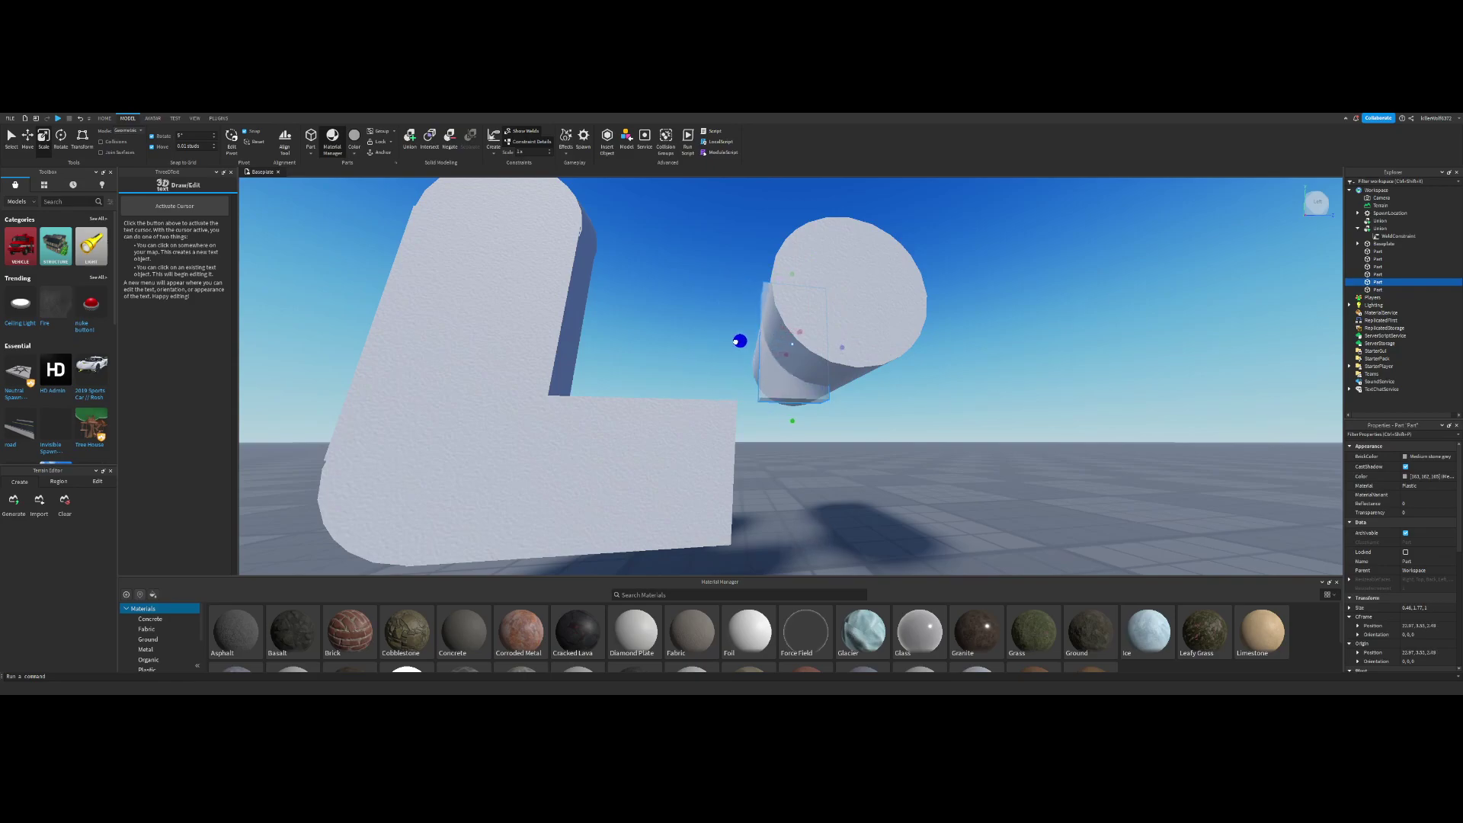
scroll(737, 341, "down", 5)
scroll(751, 341, "up", 10)
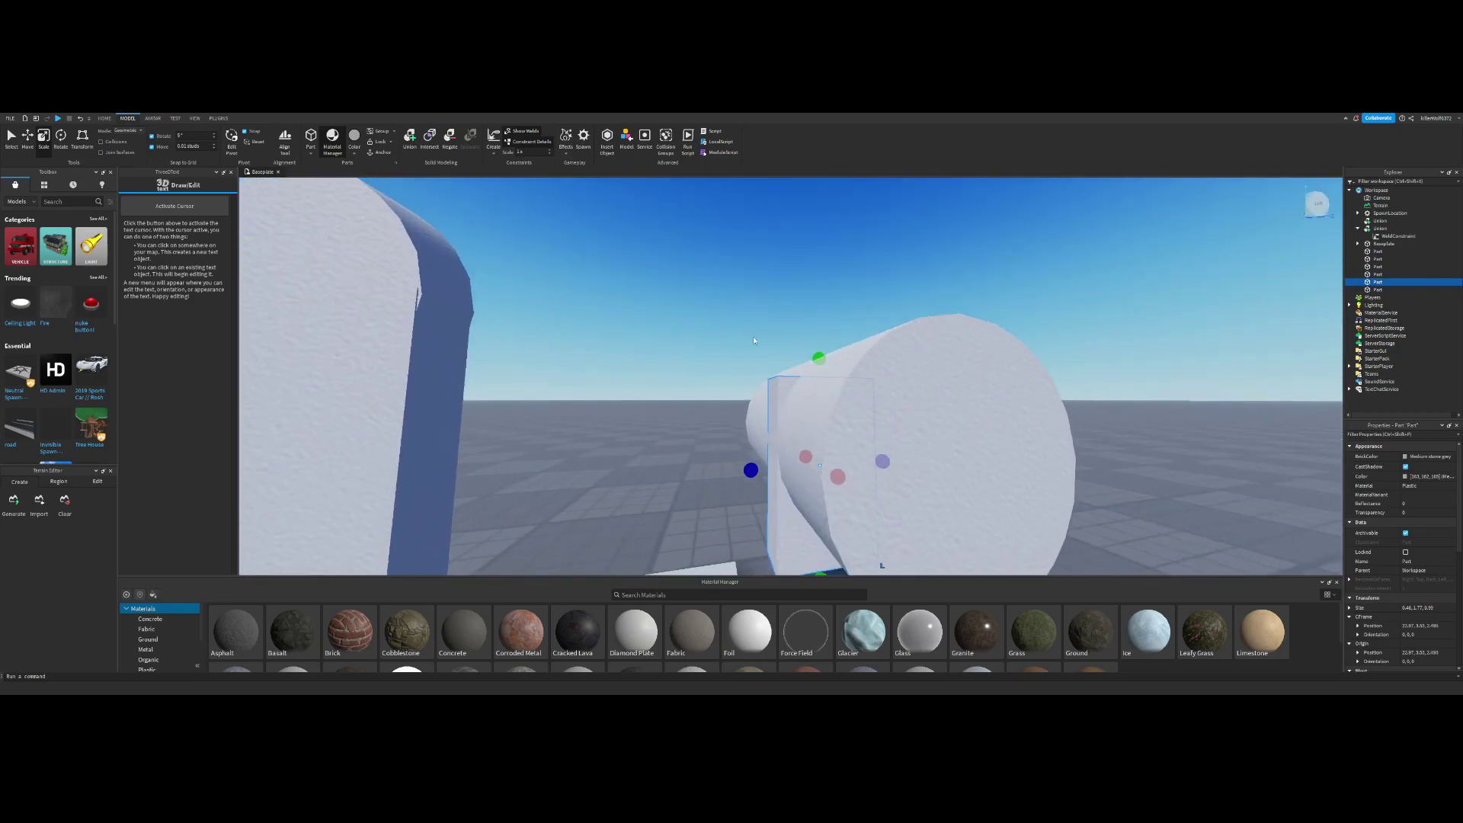
left_click_drag(818, 357, 831, 419)
scroll(832, 418, "down", 6)
right_click_drag(830, 415, 826, 403)
scroll(827, 412, "up", 4)
left_click_drag(831, 550, 830, 551)
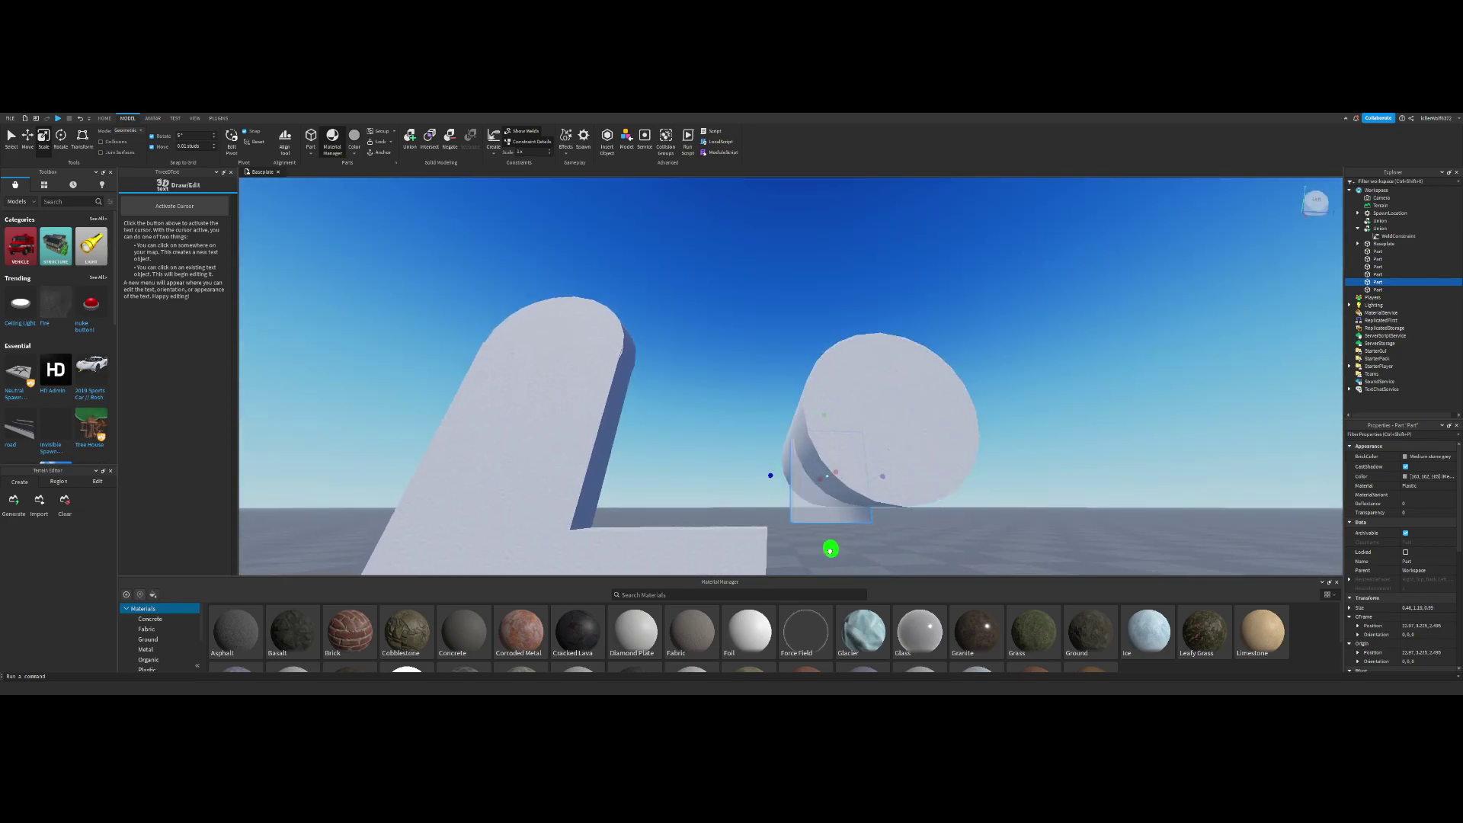
left_click(836, 538)
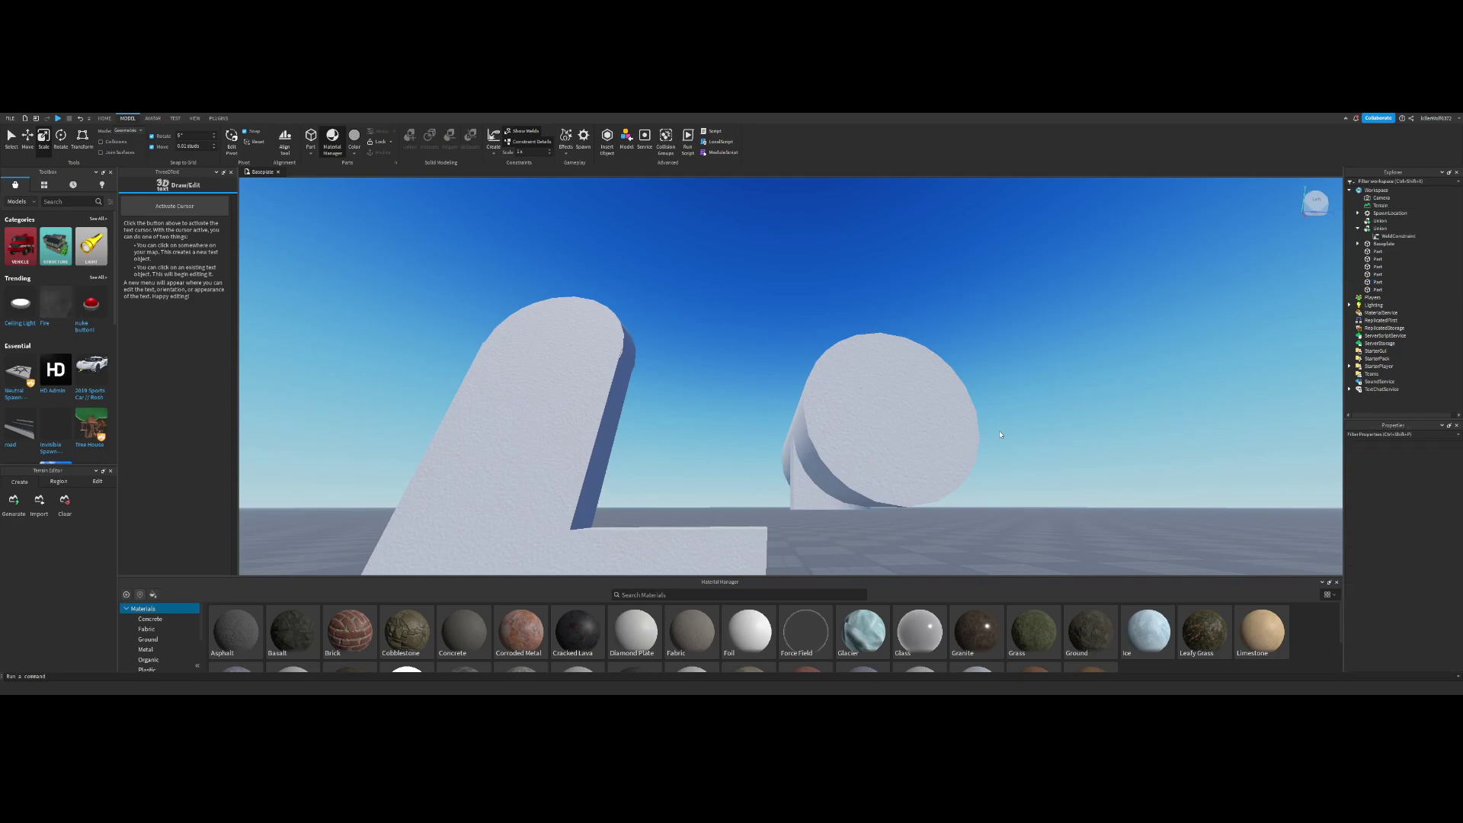
Step: Negate the cylinder and union it with the small block to cut a concave corner piece
left_click(876, 488)
left_click(846, 503)
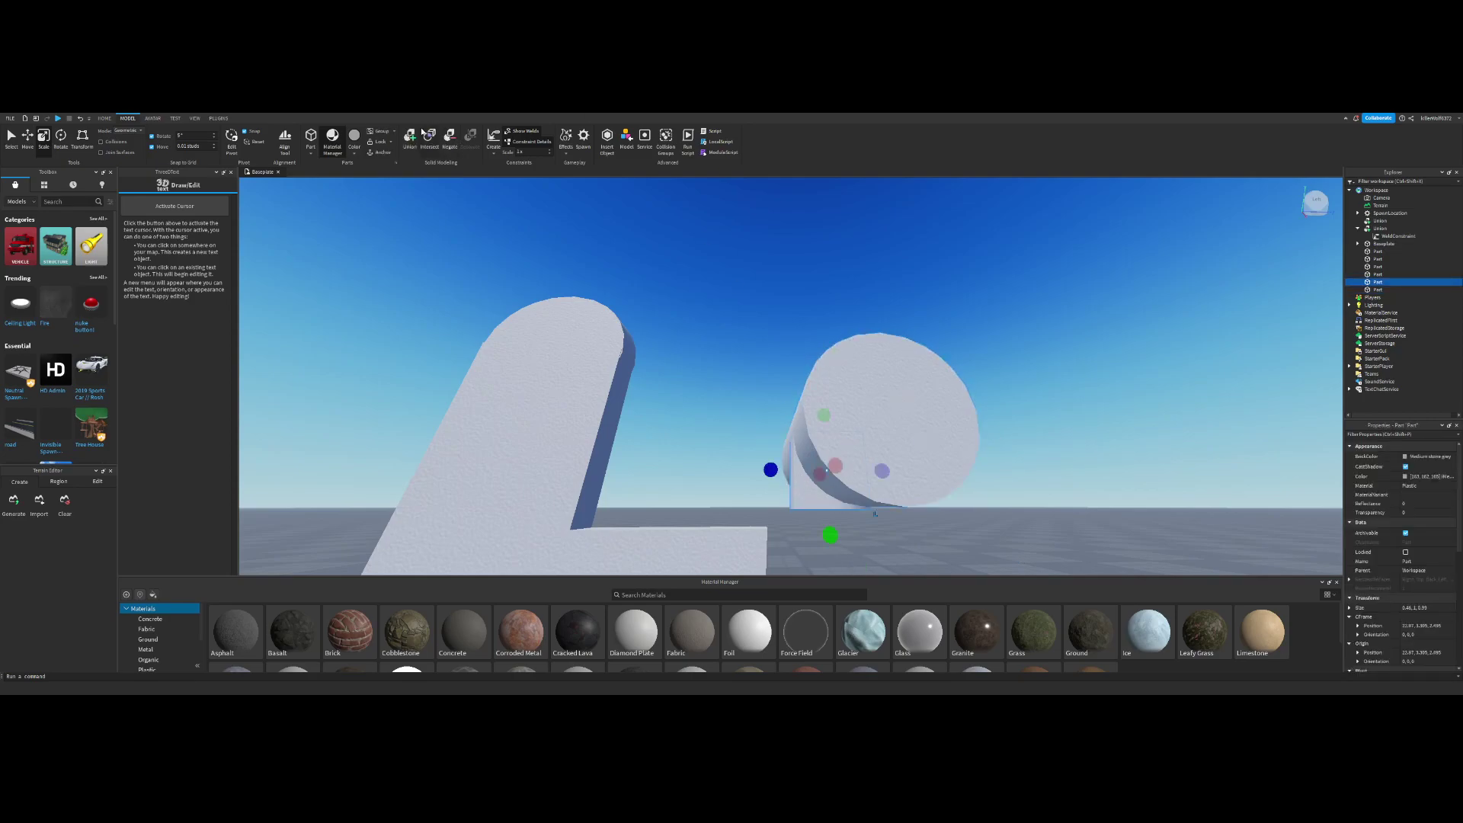
left_click(897, 405)
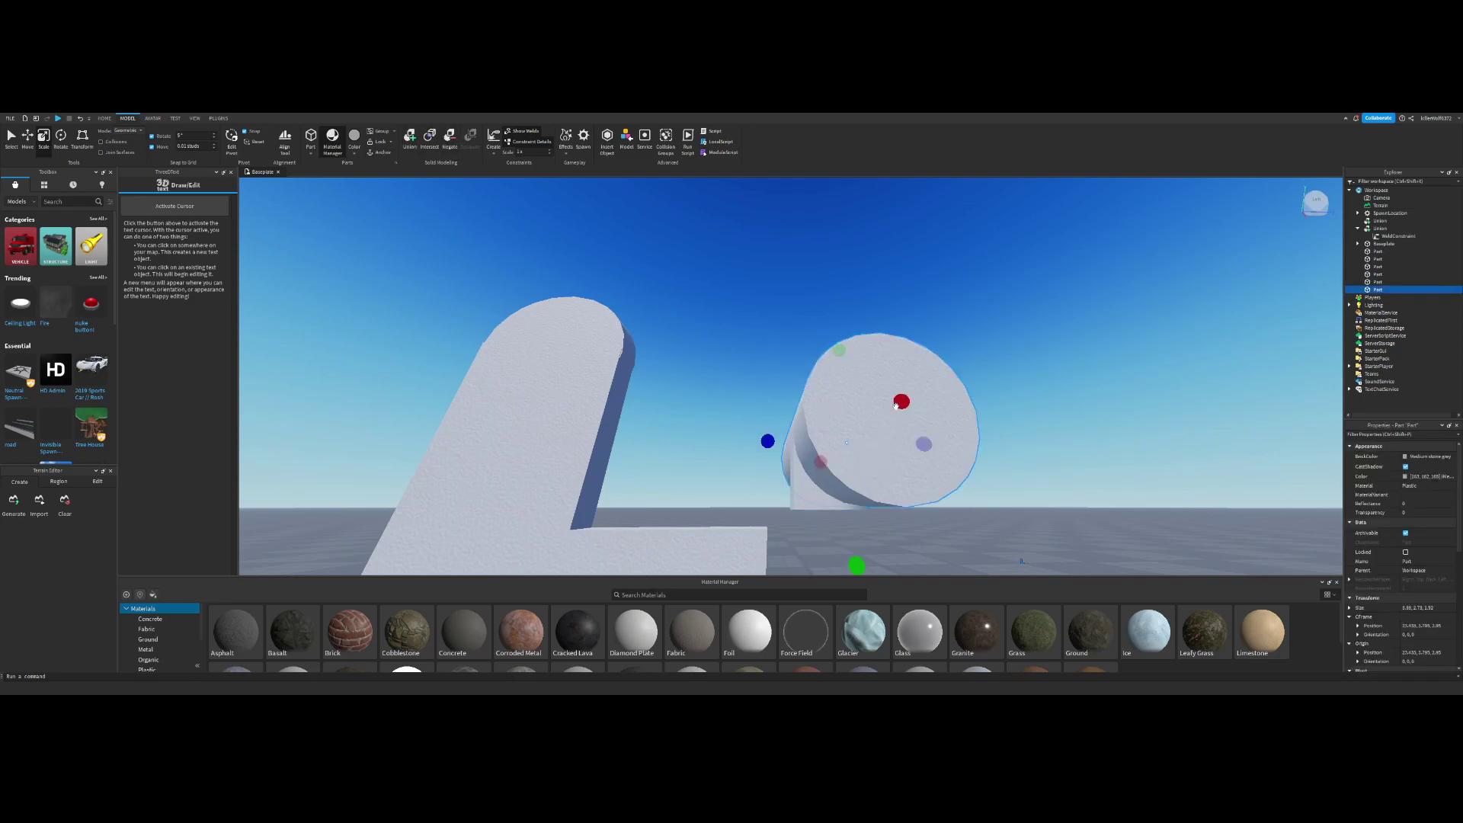
left_click(450, 145)
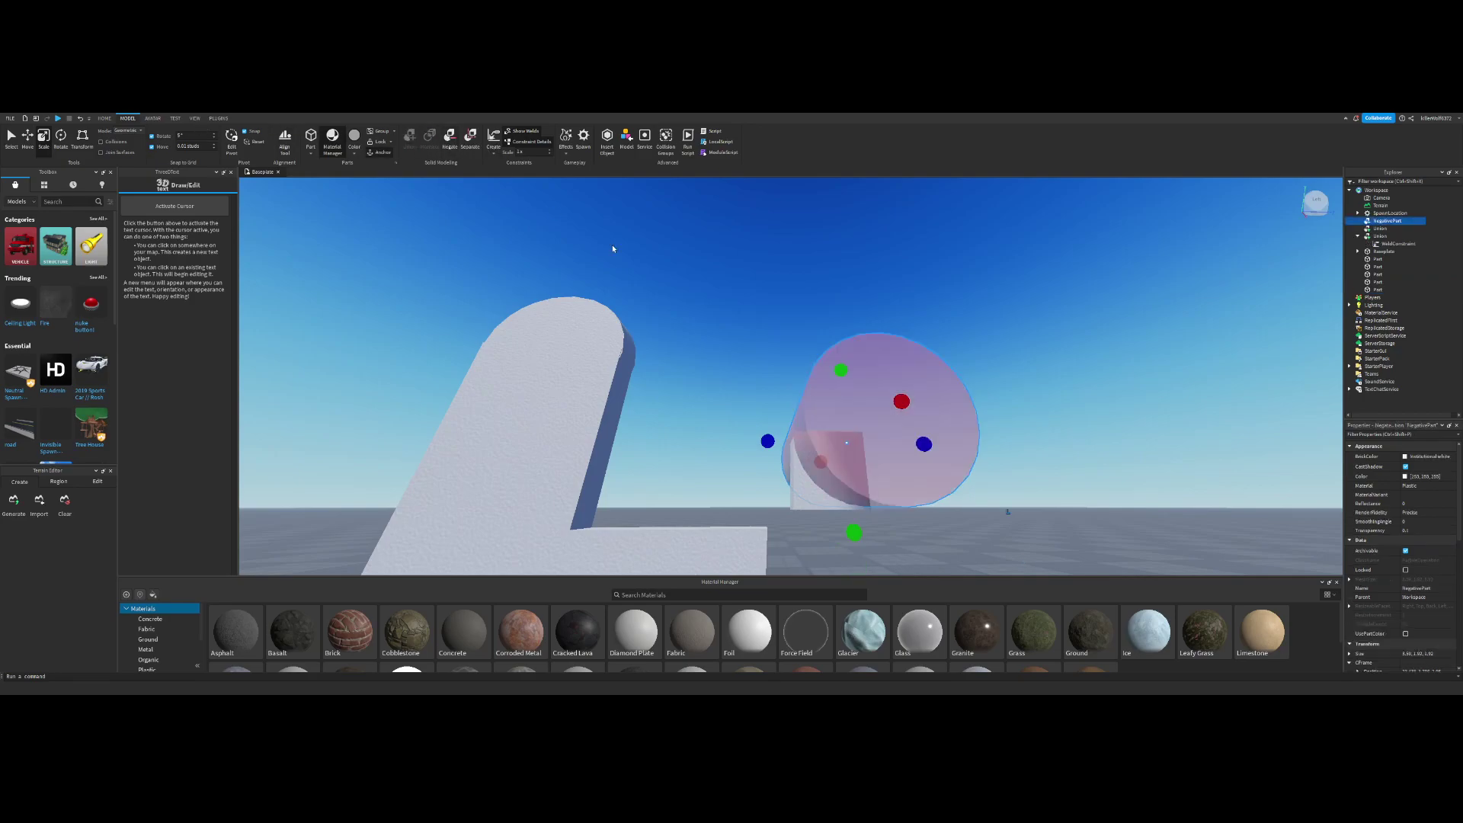
left_click(798, 503)
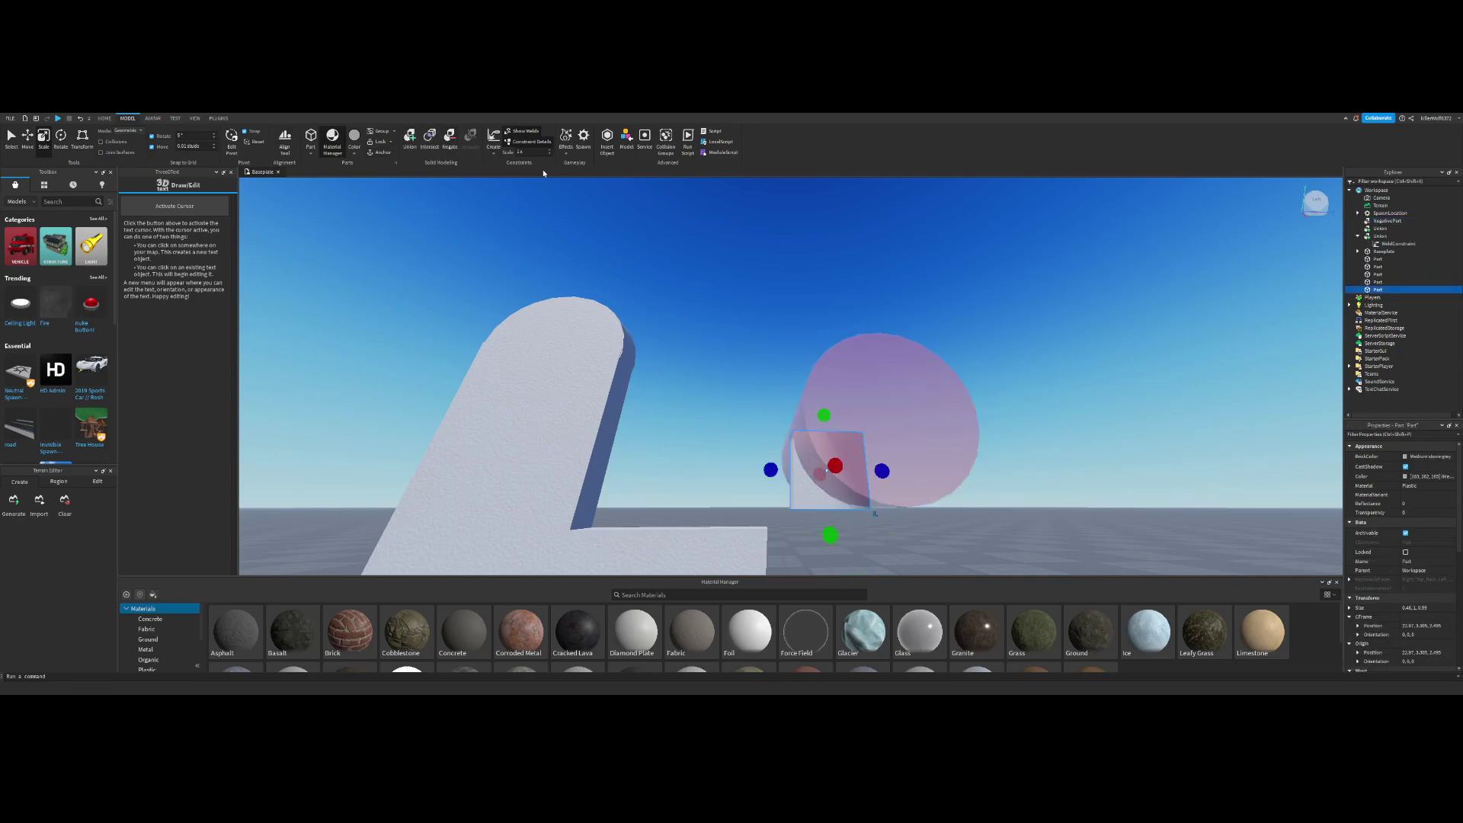
left_click(416, 147)
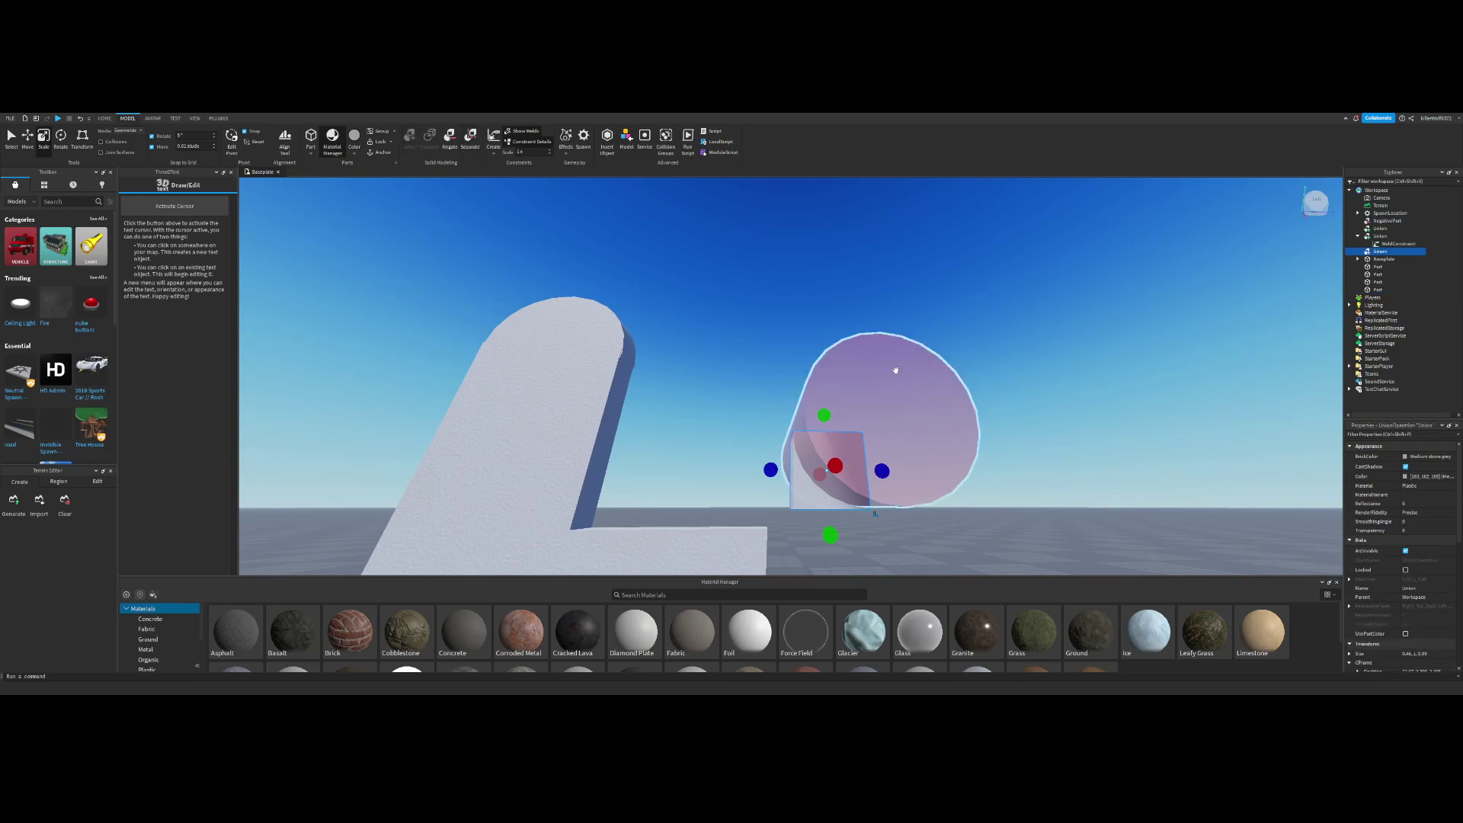
key("ctrl+z")
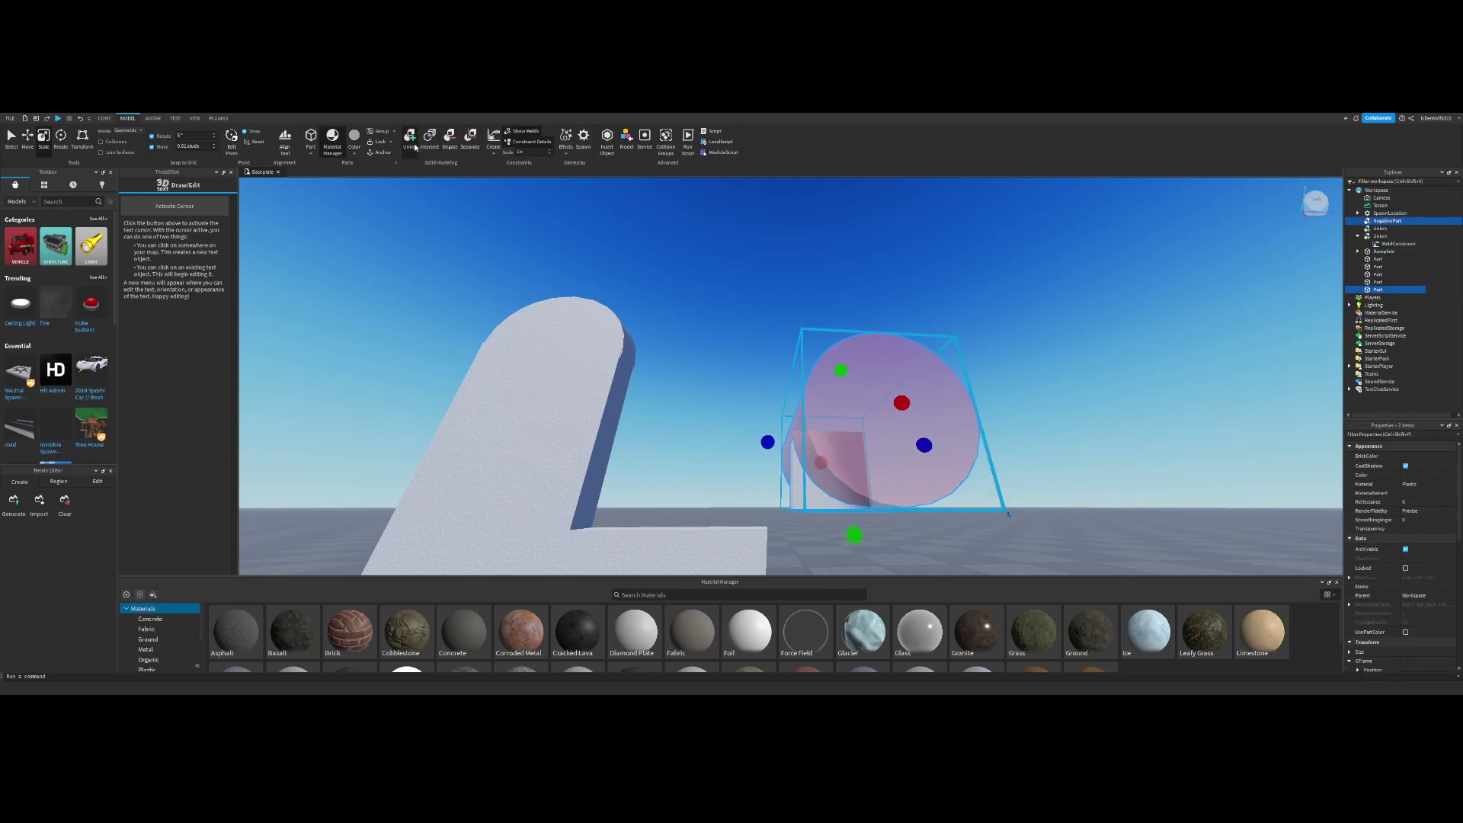
left_click(415, 147)
Step: Move the concave corner piece into the inner corner between the upright slab and the foot
left_click(835, 246)
right_click_drag(835, 245, 834, 246)
left_click_drag(831, 304, 667, 319)
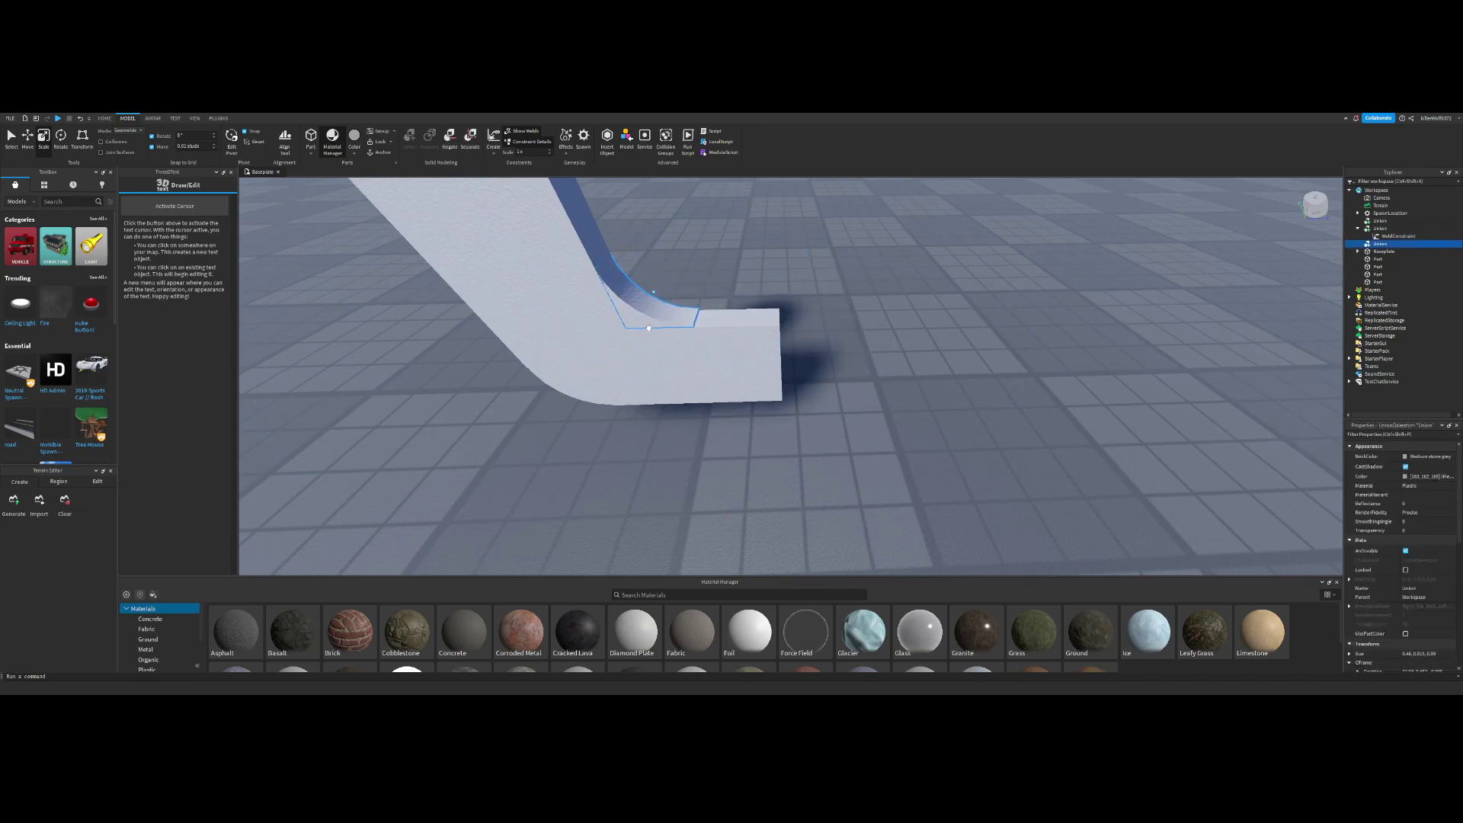
Step: Adjust the concave corner piece's thickness to fit the faces of the upright slab and foot
left_click(726, 255)
right_click_drag(734, 226, 734, 222)
scroll(734, 223, "down", 4)
scroll(736, 237, "up", 2)
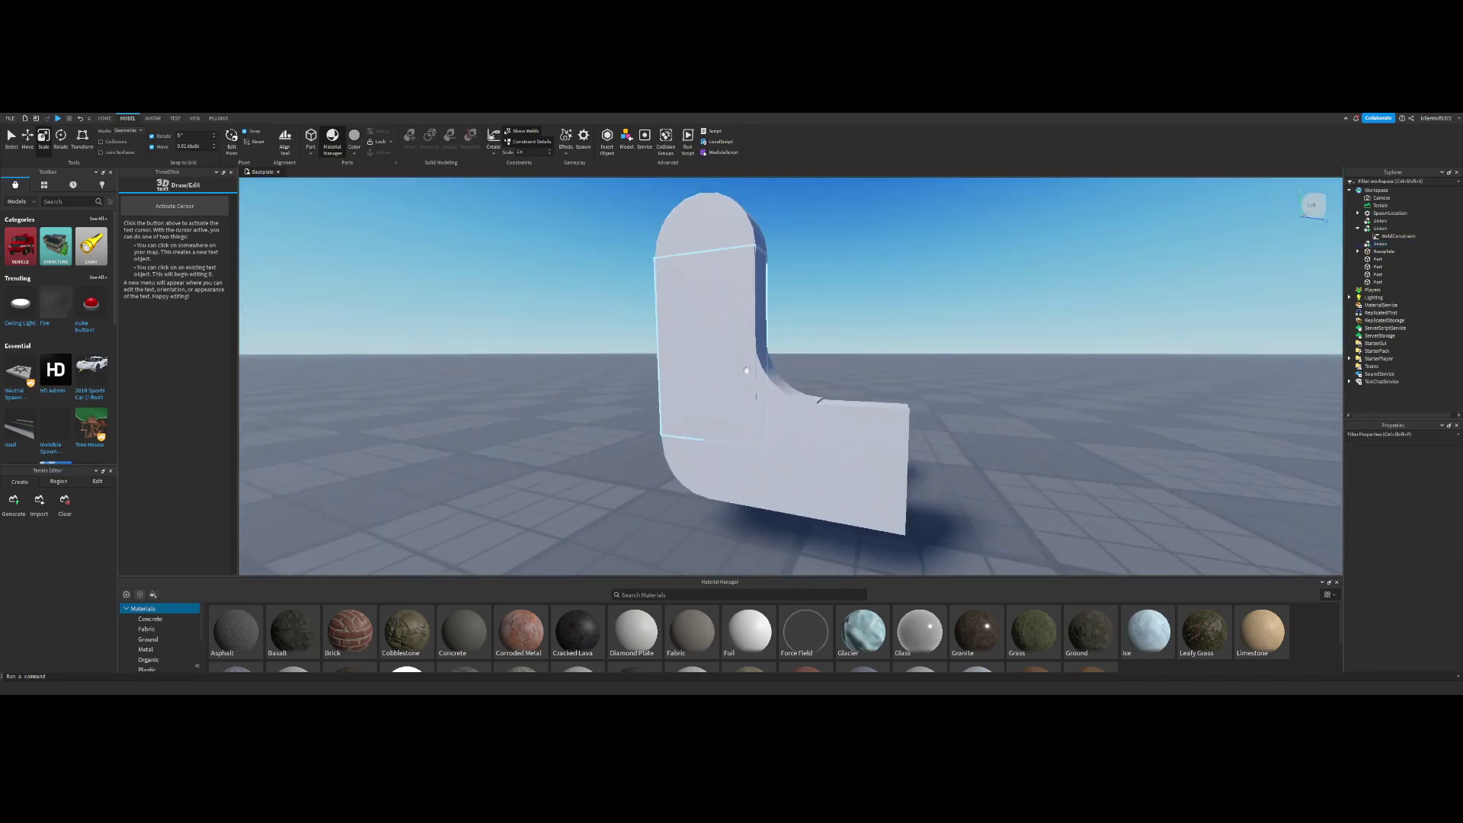
left_click(776, 380)
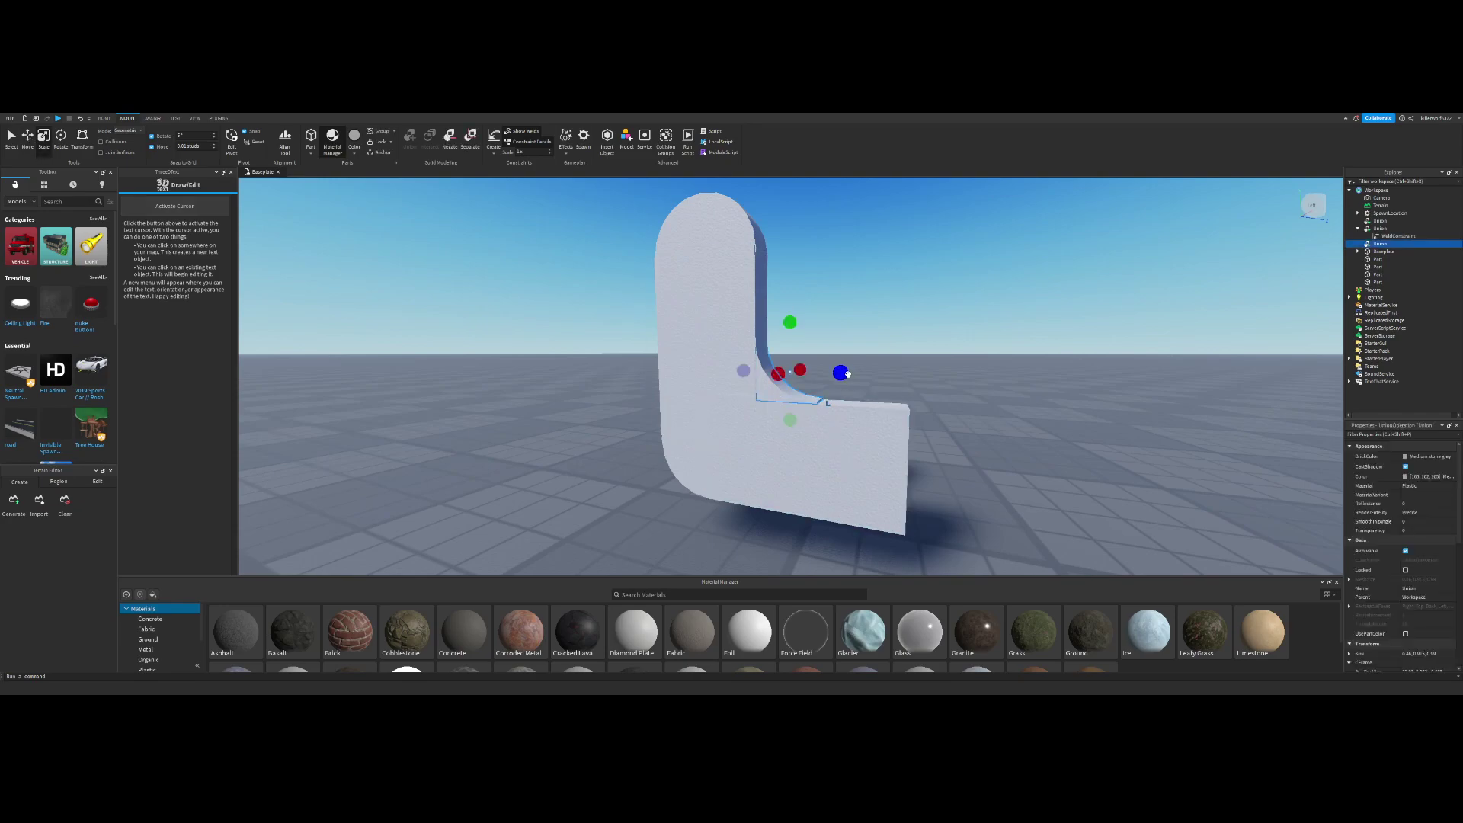
left_click(977, 306)
right_click_drag(979, 306, 982, 303)
scroll(981, 303, "down", 4)
scroll(981, 303, "up", 5)
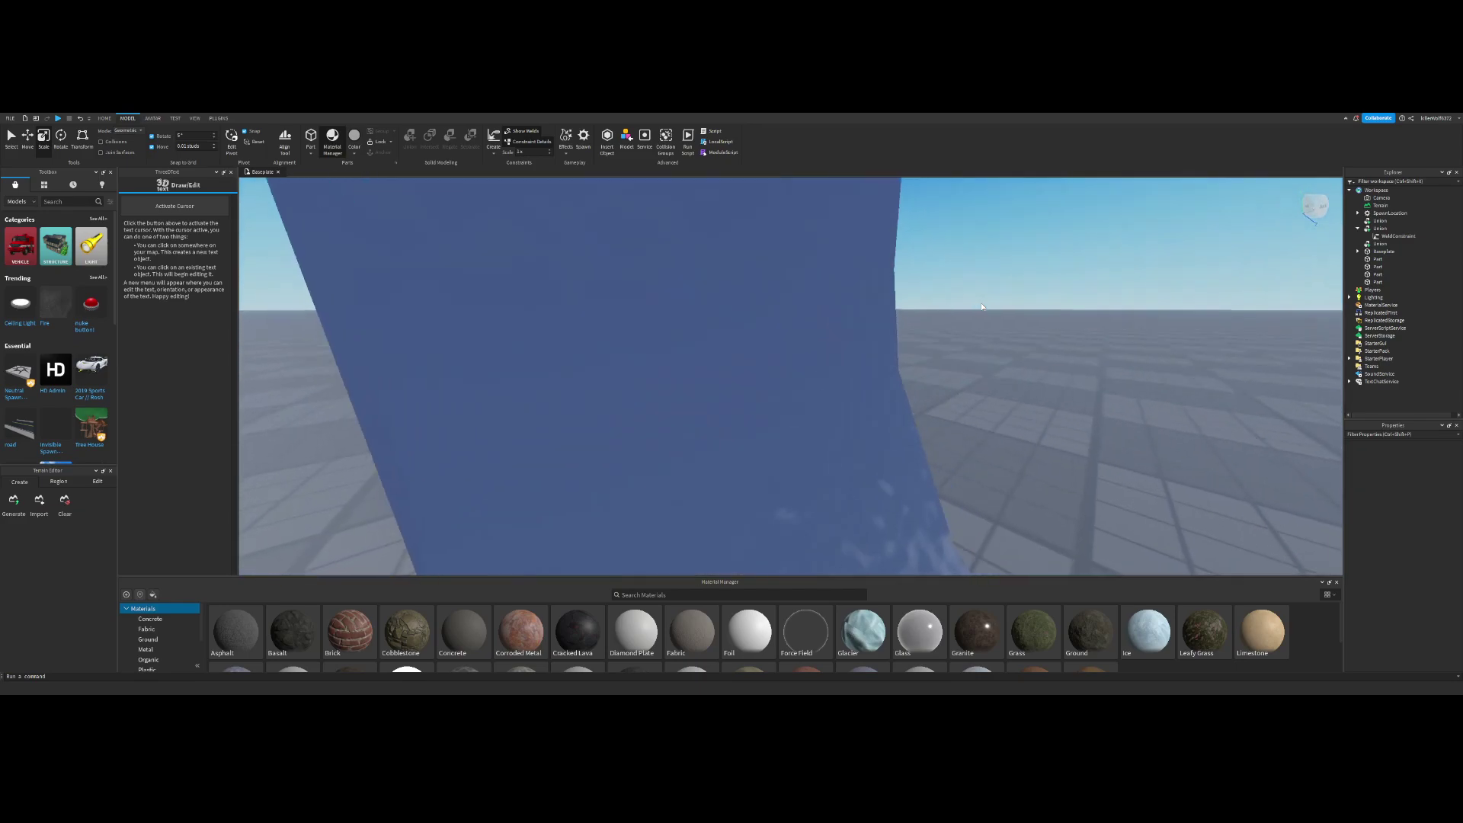
scroll(981, 308, "down", 5)
left_click(813, 441)
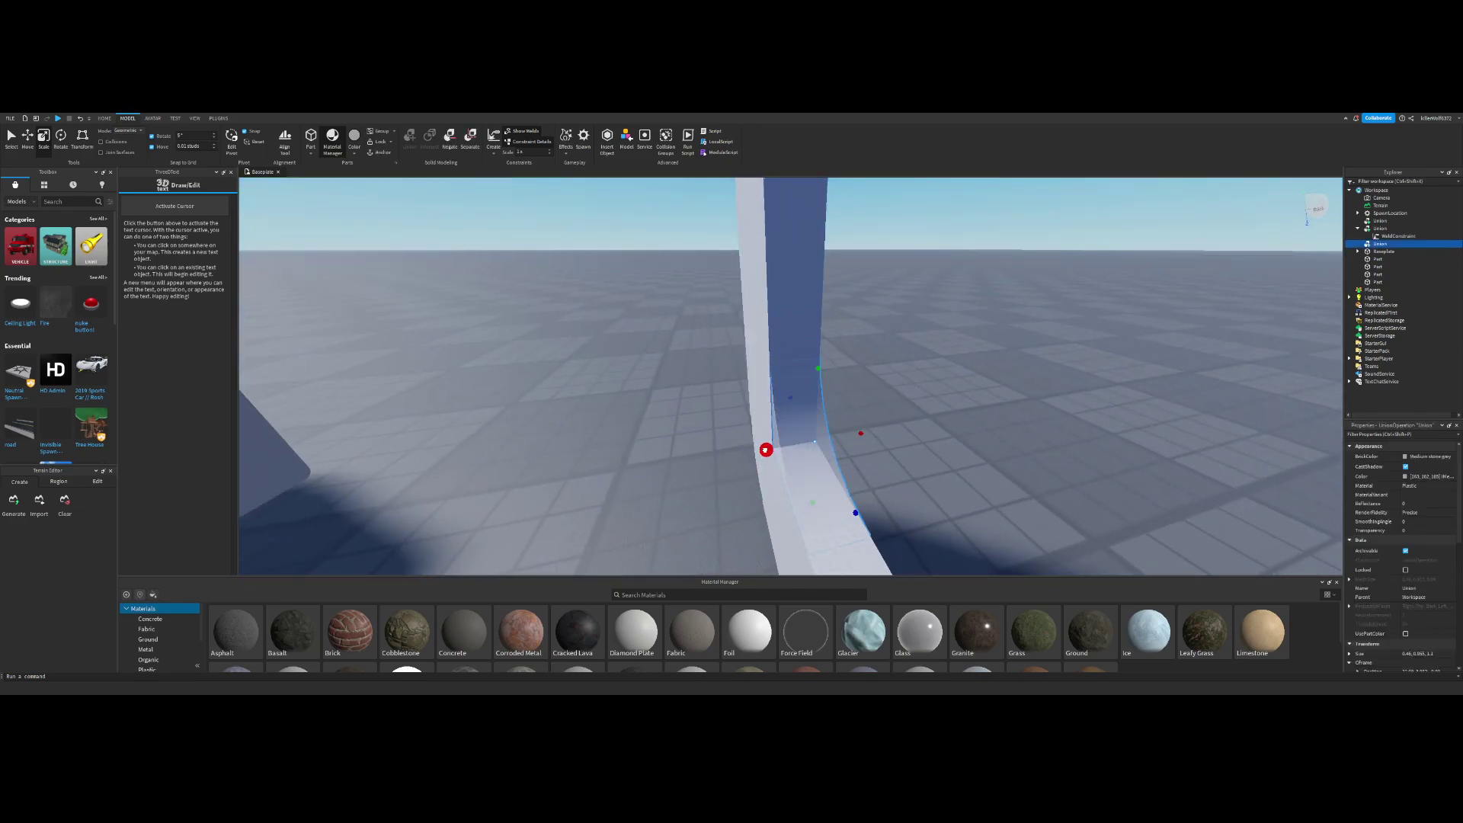
left_click_drag(764, 450, 764, 450)
Step: Duplicate the upright slab and rotate the copy 90° so that it lies horizontally
left_click(927, 341)
scroll(927, 341, "down", 4)
right_click_drag(927, 342, 932, 344)
scroll(927, 342, "up", 2)
scroll(925, 347, "down", 4)
scroll(924, 348, "up", 3)
scroll(928, 346, "down", 4)
left_click(756, 420)
key("ctrl+d")
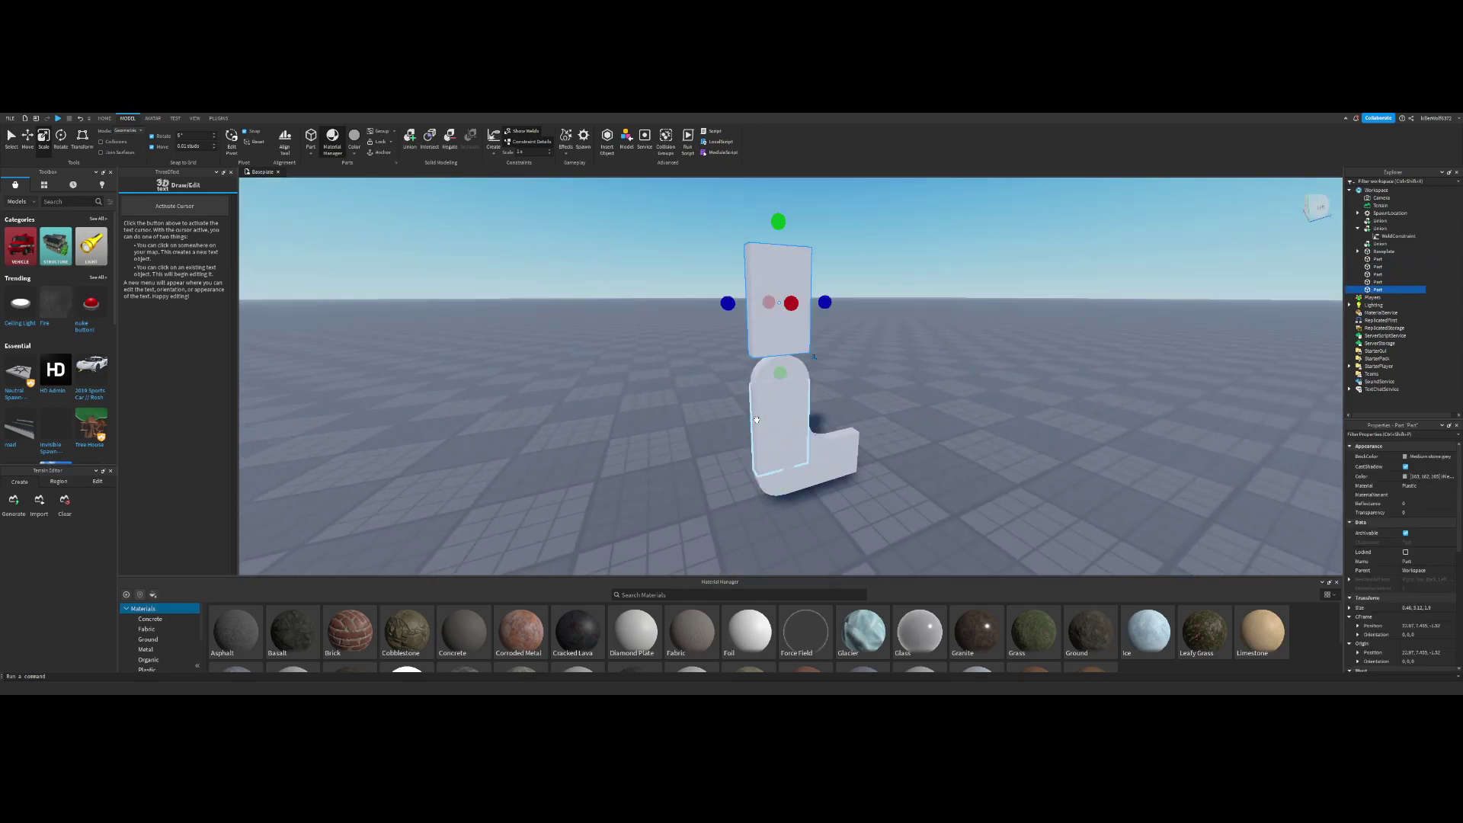
left_click(60, 137)
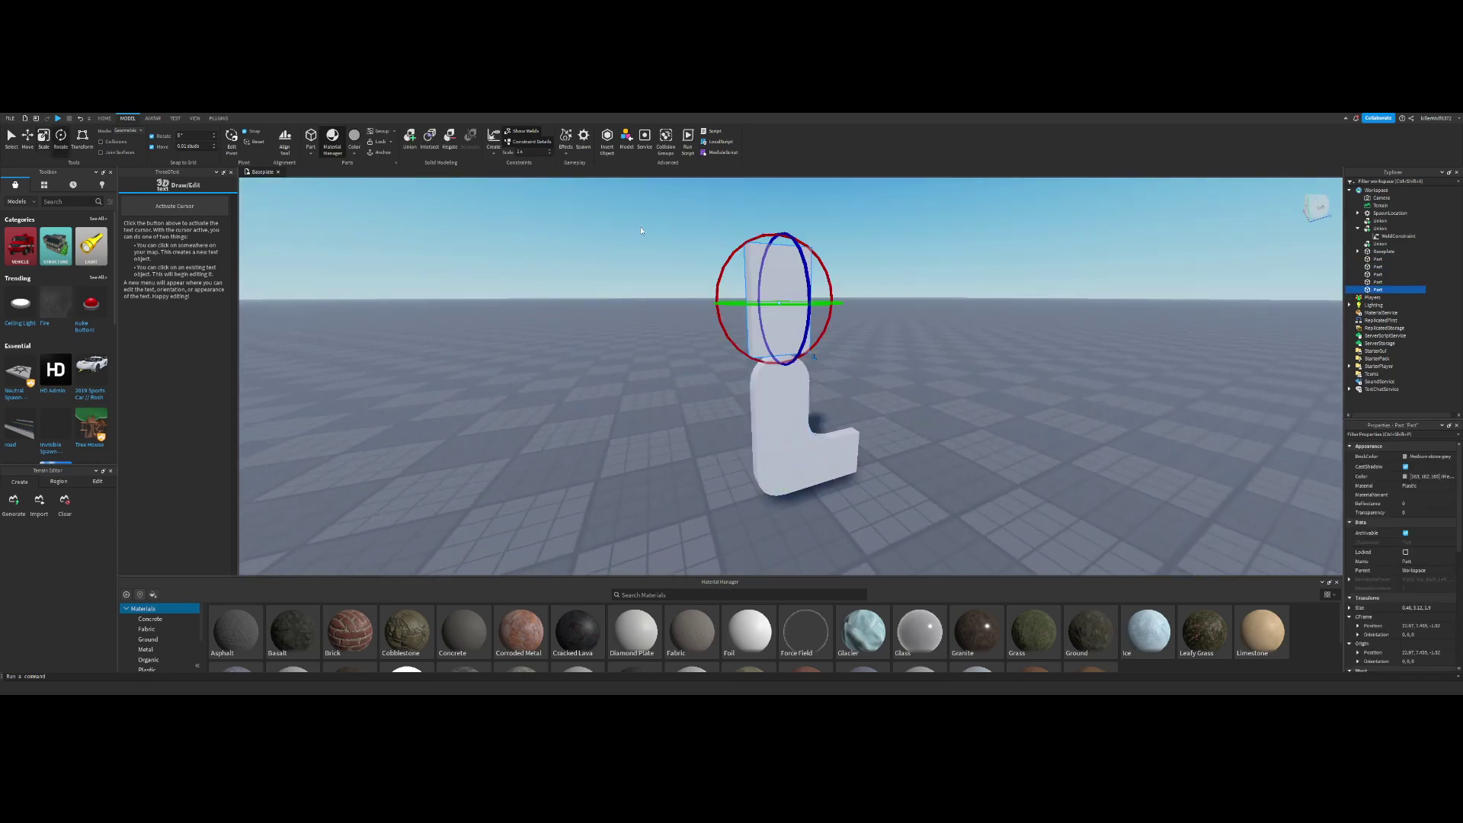
left_click_drag(718, 261, 778, 330)
Step: Move the horizontal slab to the upright's rounded top so that it extends away from the foot side
key("ctrl+2")
left_click_drag(838, 385, 797, 394)
left_click(910, 324)
key("s")
right_click_drag(910, 324, 909, 324)
key("w")
Step: Stretch the horizontal slab's free end outward, keeping its other end fixed at the rounded top
left_click(696, 364)
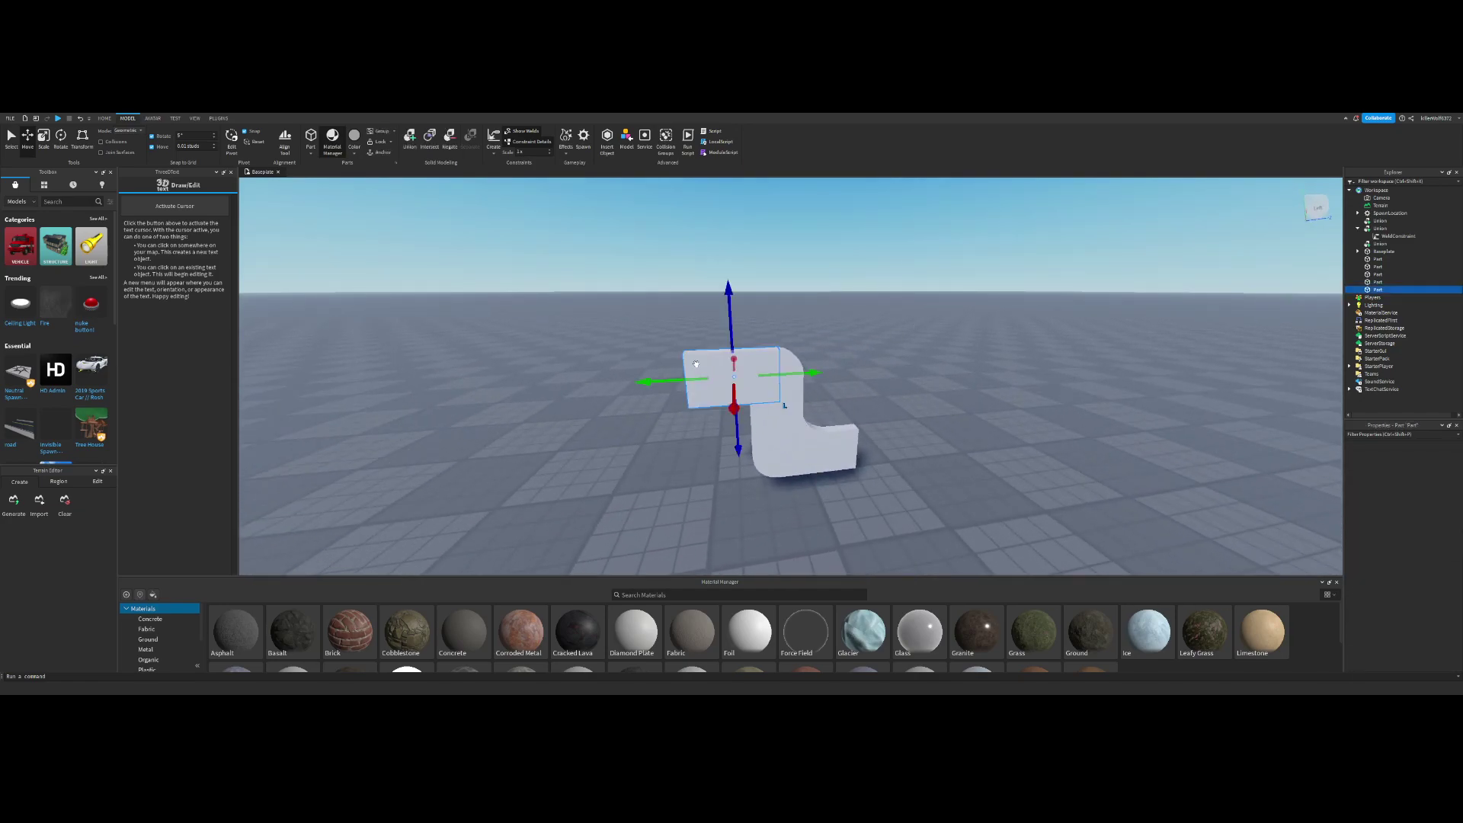
left_click(43, 139)
left_click_drag(663, 379, 509, 394)
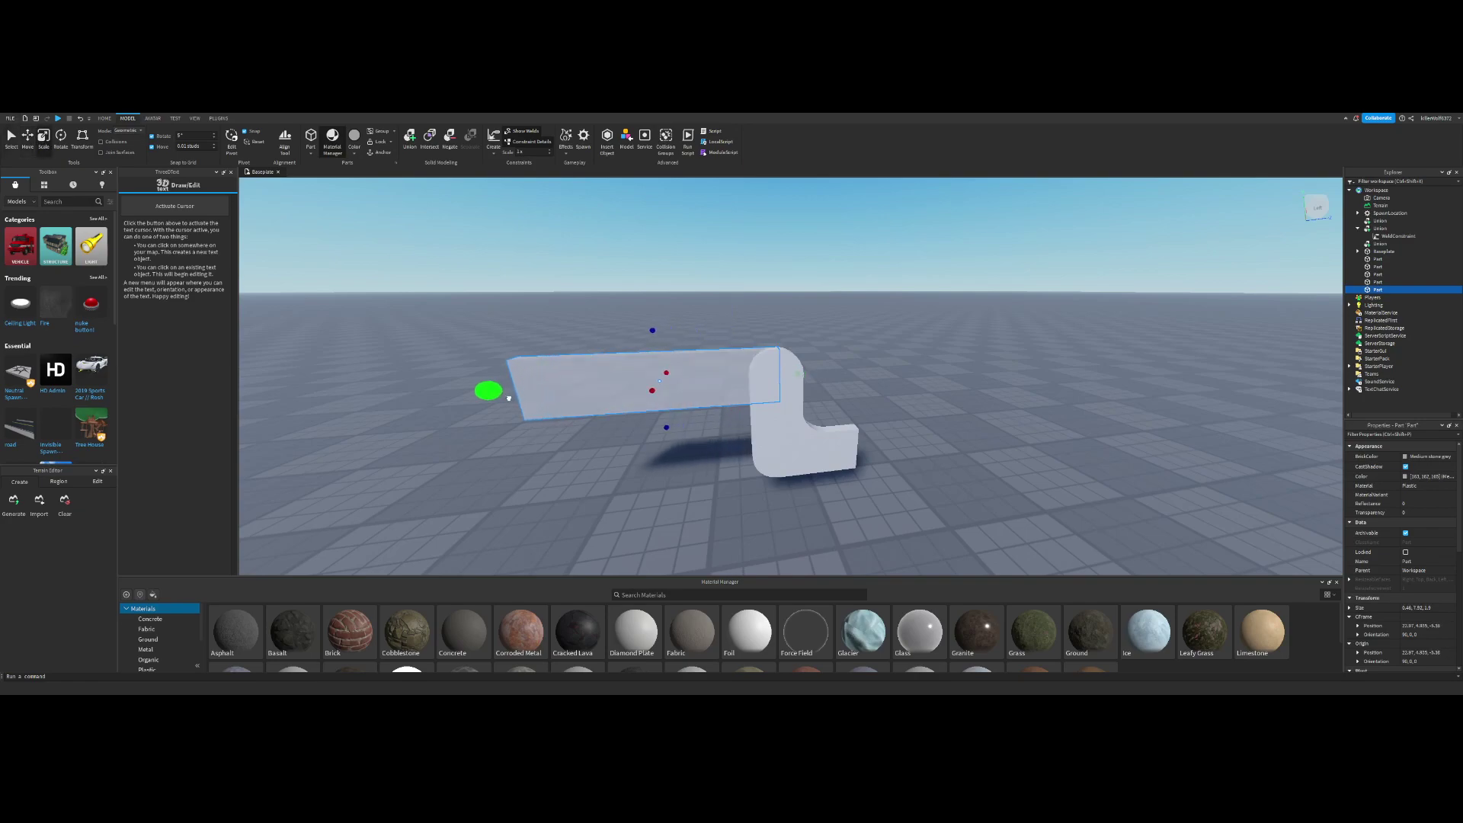
left_click(749, 341)
key("s")
right_click_drag(749, 342, 750, 342)
key("w")
left_click(749, 345)
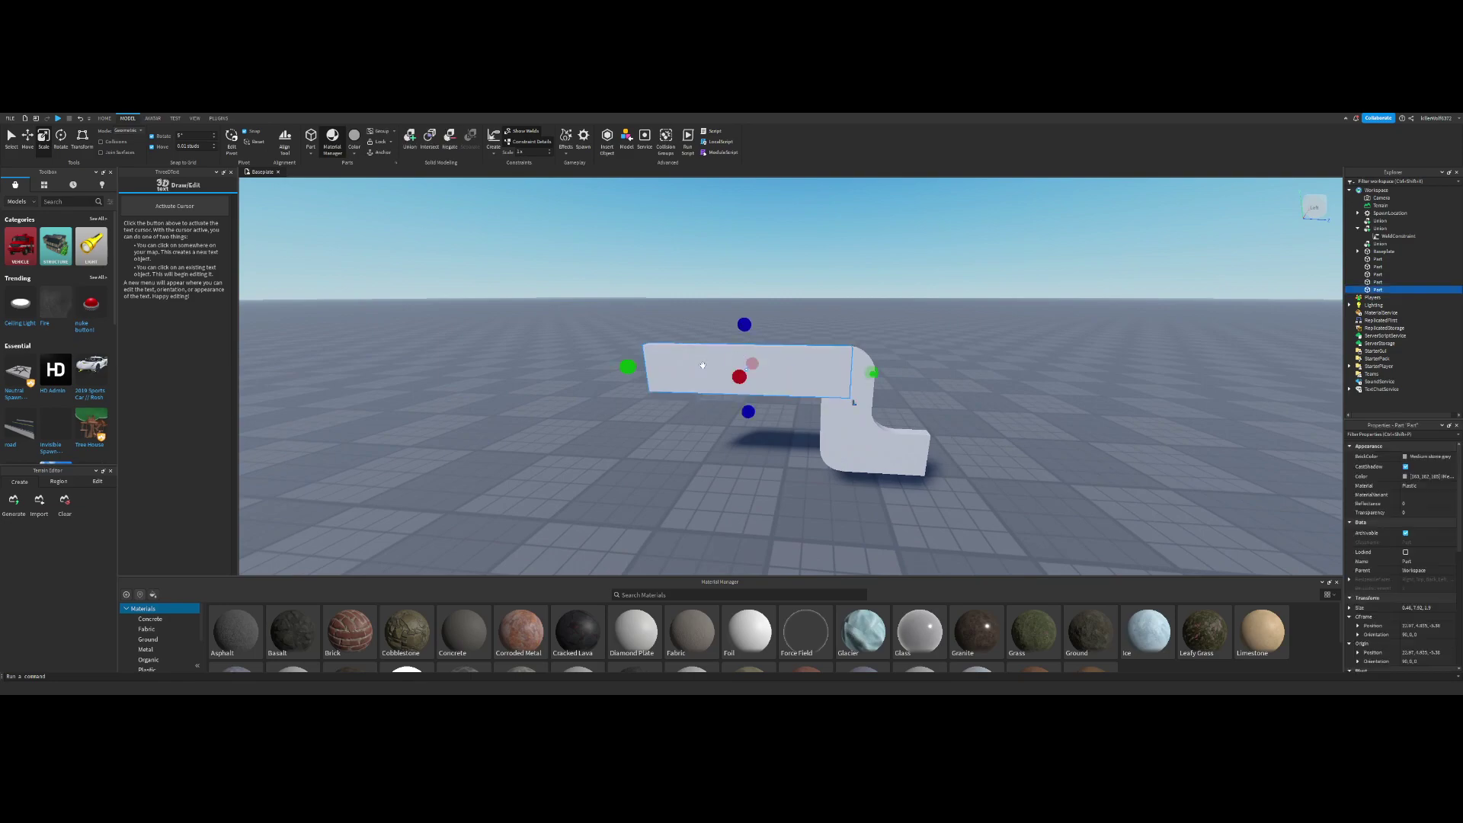
left_click_drag(627, 366, 663, 366)
Step: Duplicate the horizontal slab and tilt the copy diagonally below it, sloping down toward the foot
left_click(654, 308)
key("s")
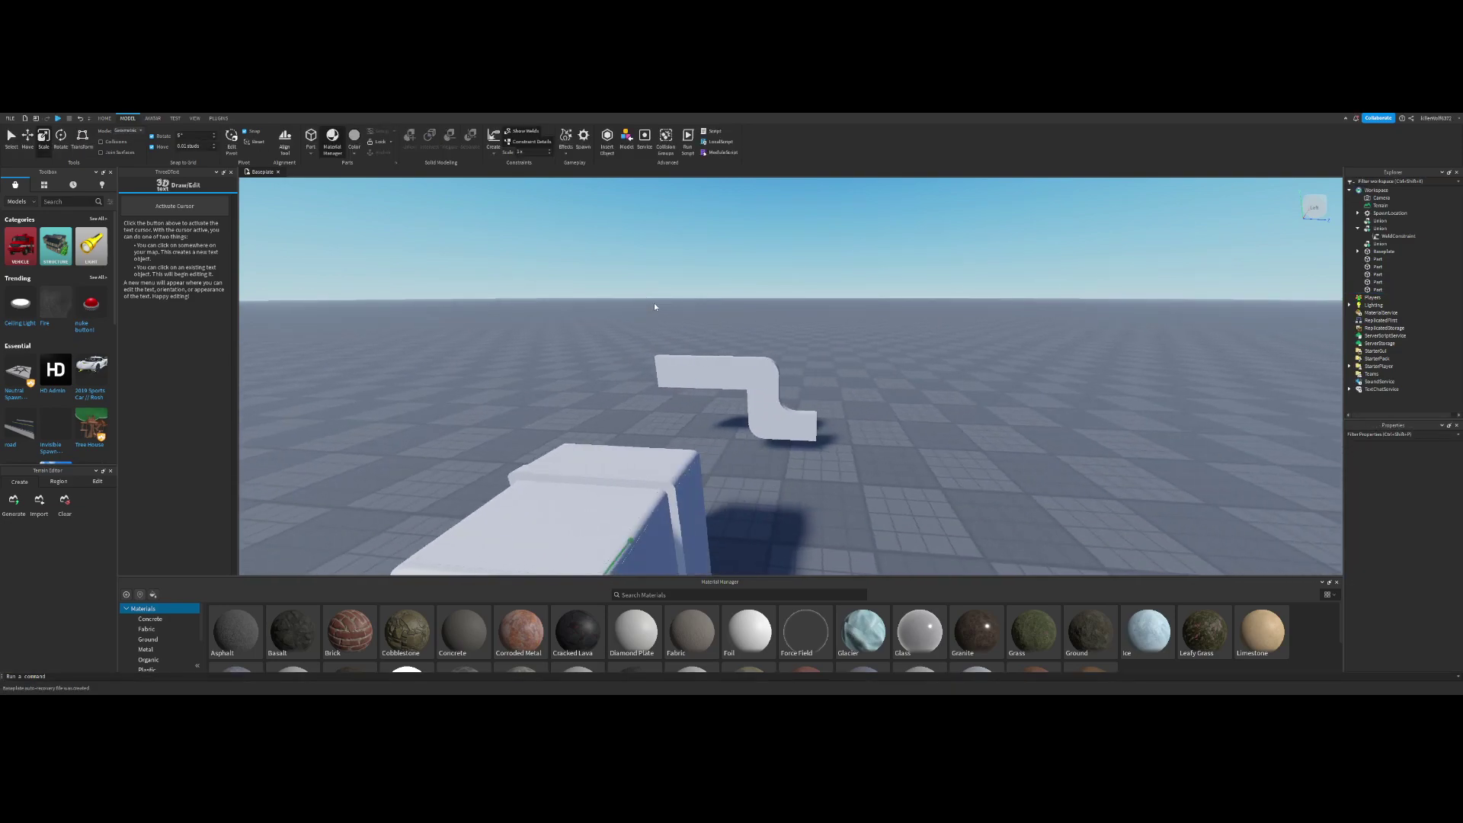
key("w")
left_click(654, 306)
right_click_drag(654, 305, 655, 316)
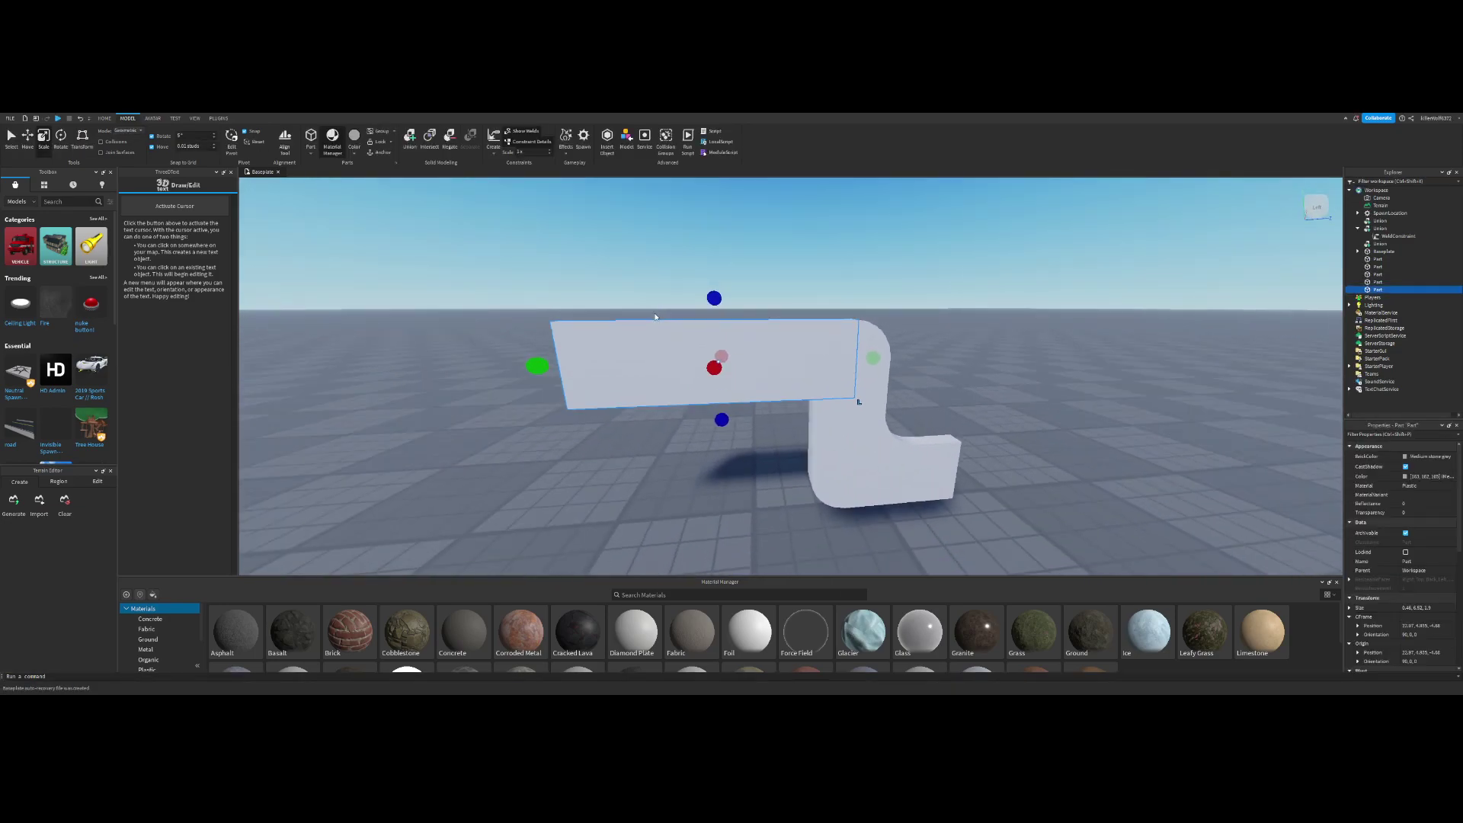
key("ctrl+d")
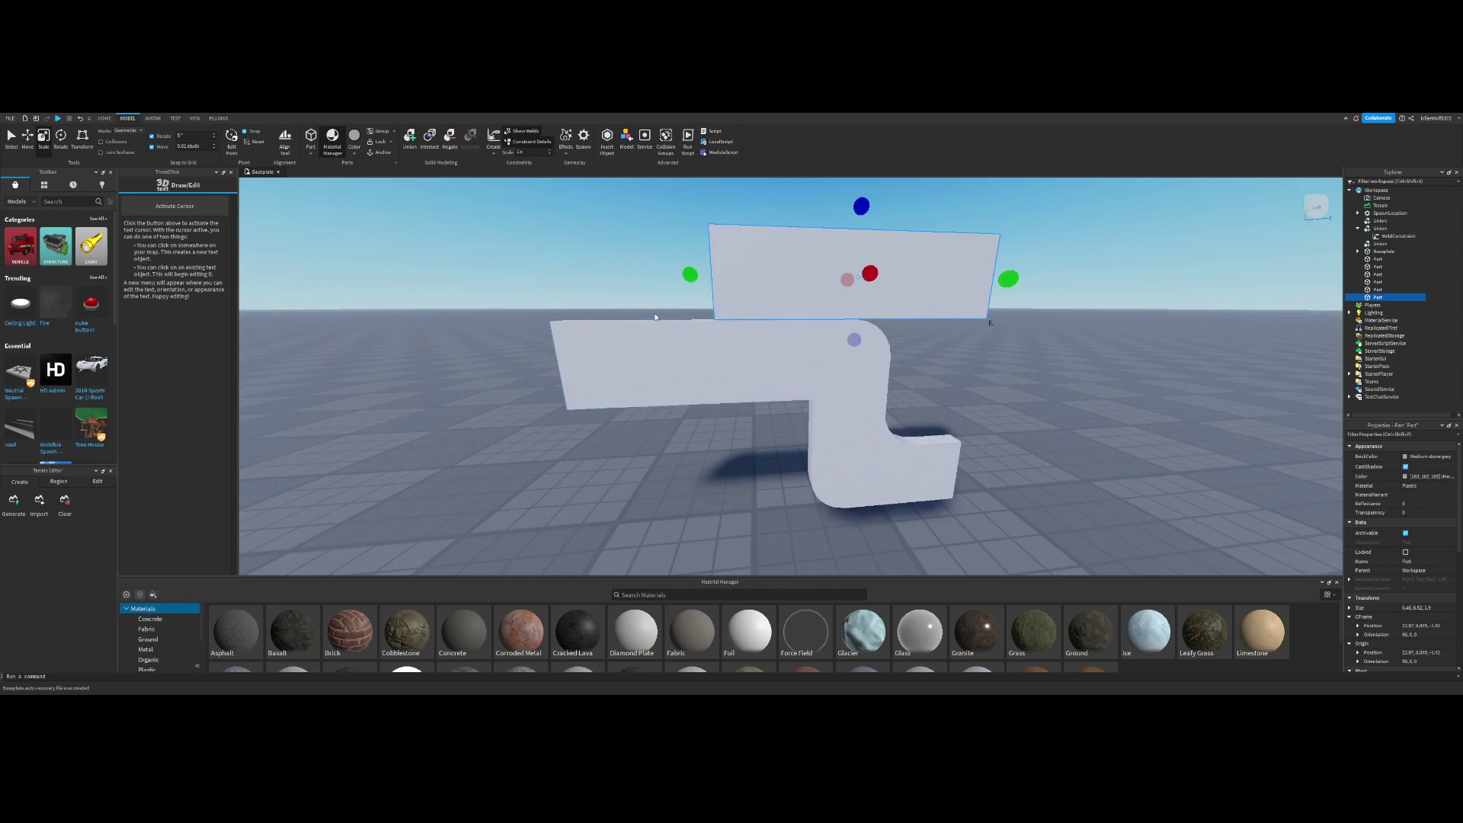
left_click(61, 137)
left_click_drag(803, 244, 682, 446)
left_click(27, 139)
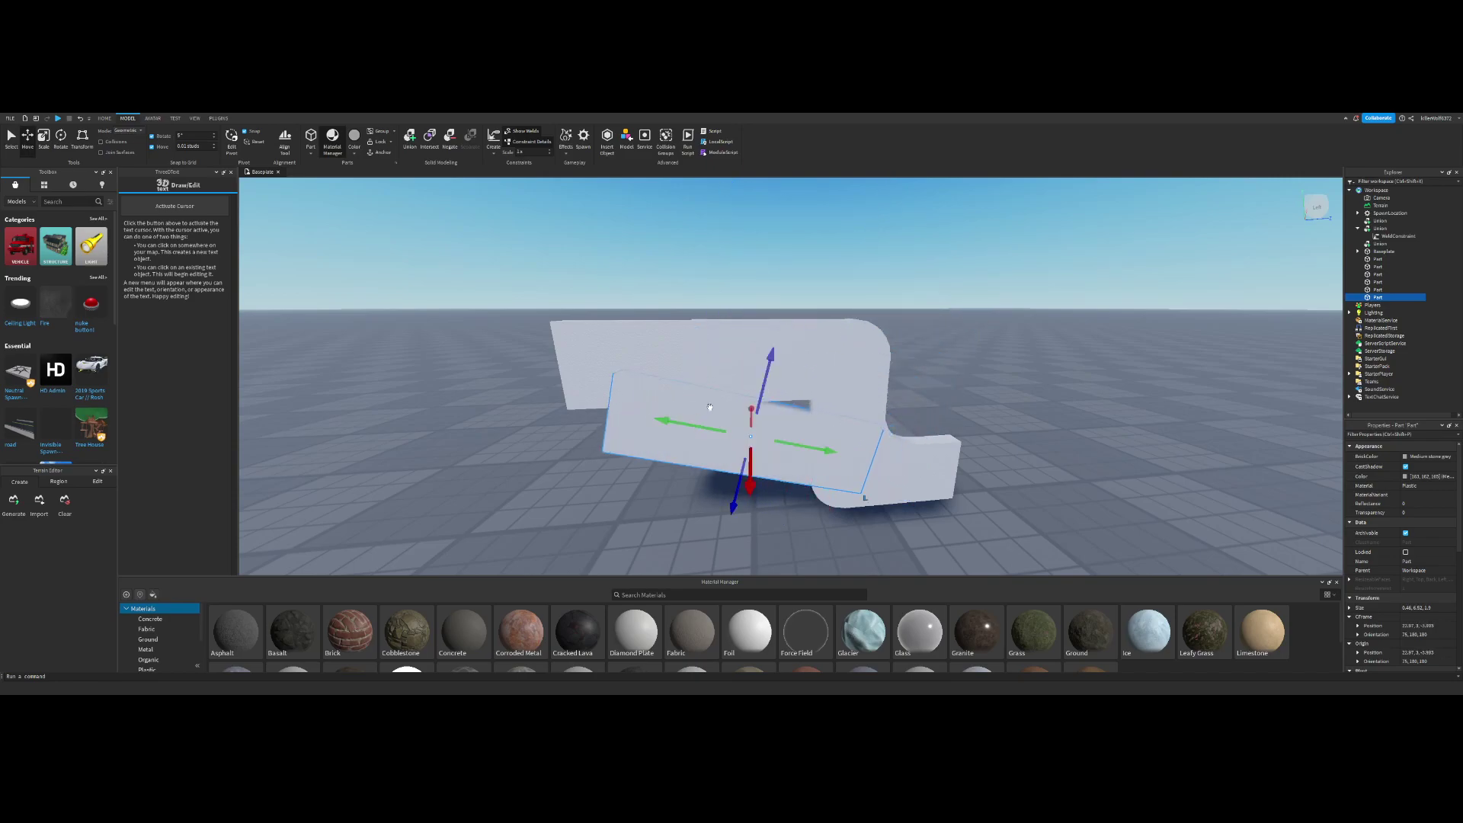
left_click(64, 141)
left_click_drag(711, 402, 704, 369)
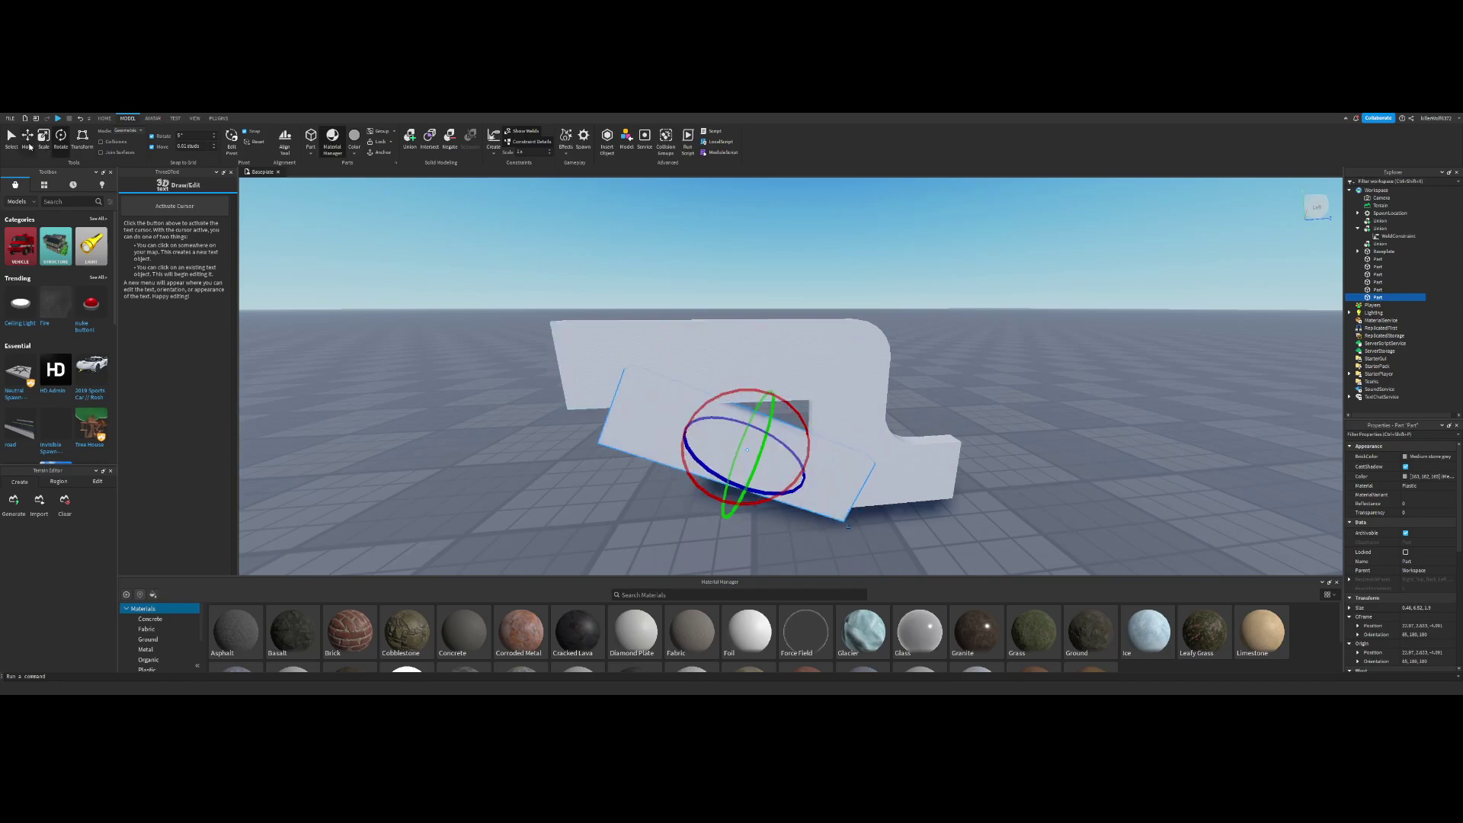
Step: Shift the diagonal slab so that its lower end reaches the rounded bottom corner of the upright
left_click(28, 144)
left_click_drag(767, 413, 774, 397)
left_click_drag(691, 416, 678, 412)
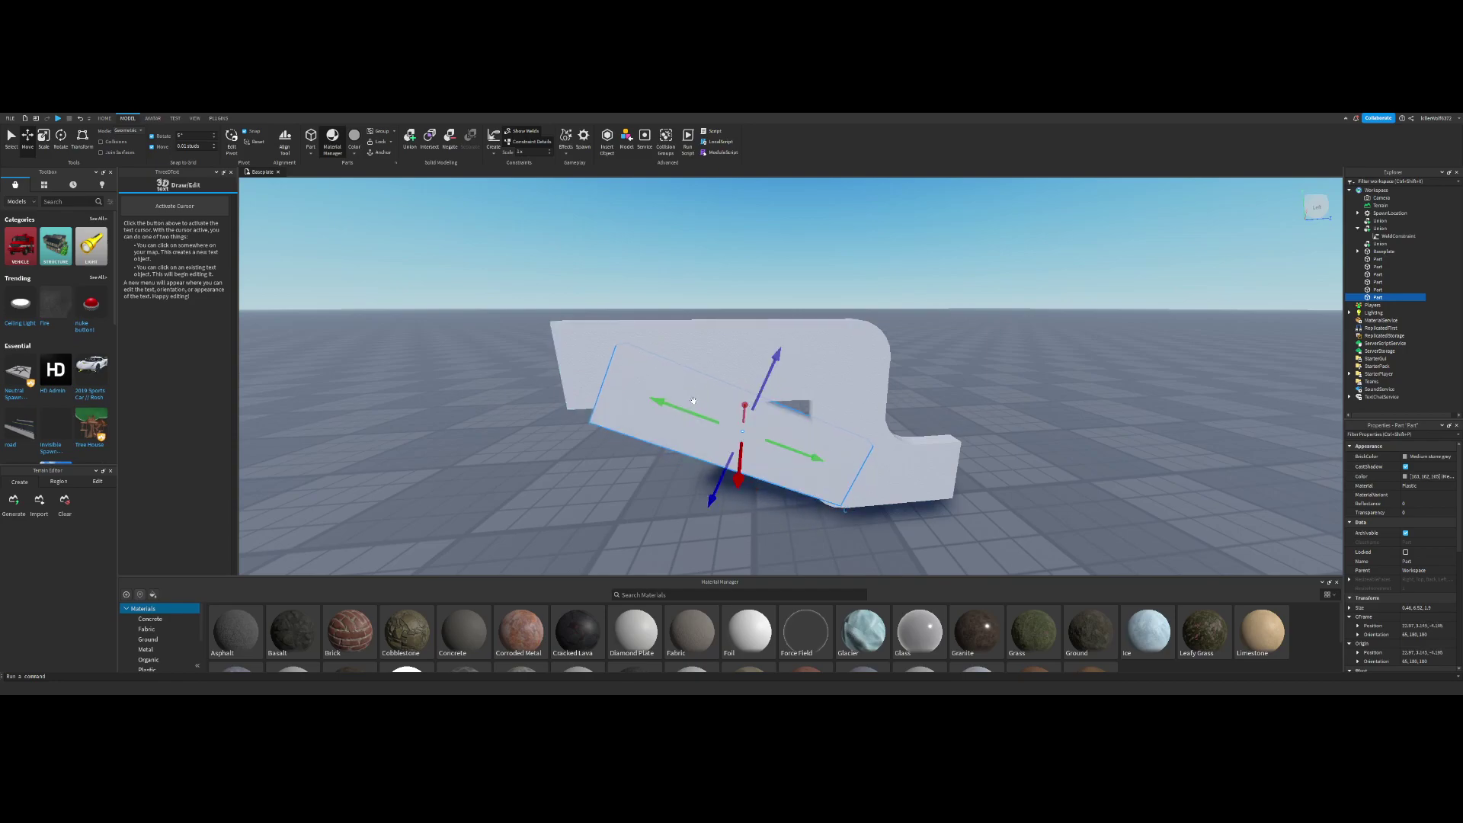
left_click_drag(759, 384, 756, 390)
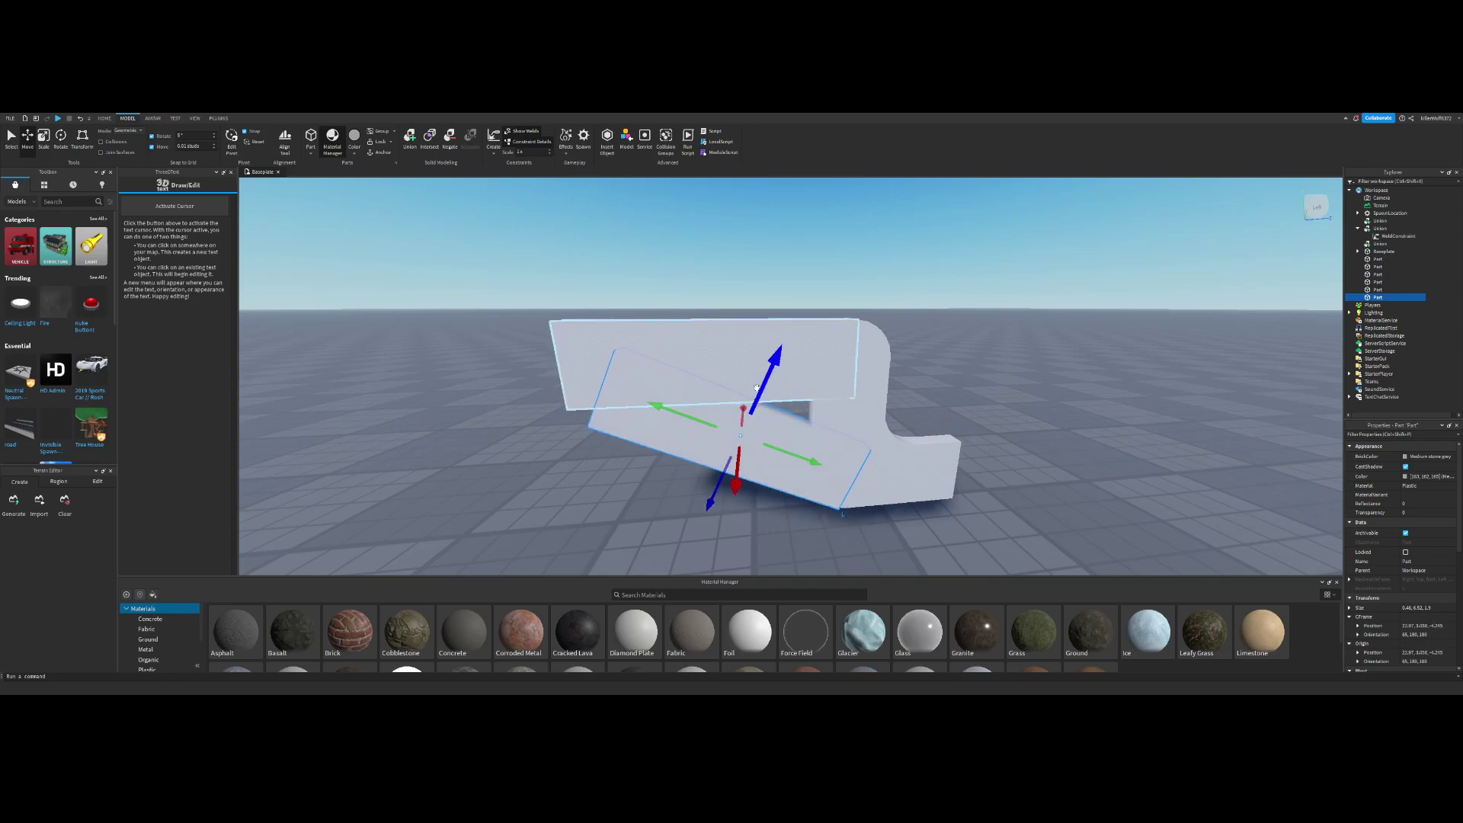
left_click_drag(655, 405, 655, 397)
Step: Trim the horizontal slab slightly at its free end
left_click(1012, 353)
right_click_drag(1012, 353, 1007, 357)
left_click(792, 412)
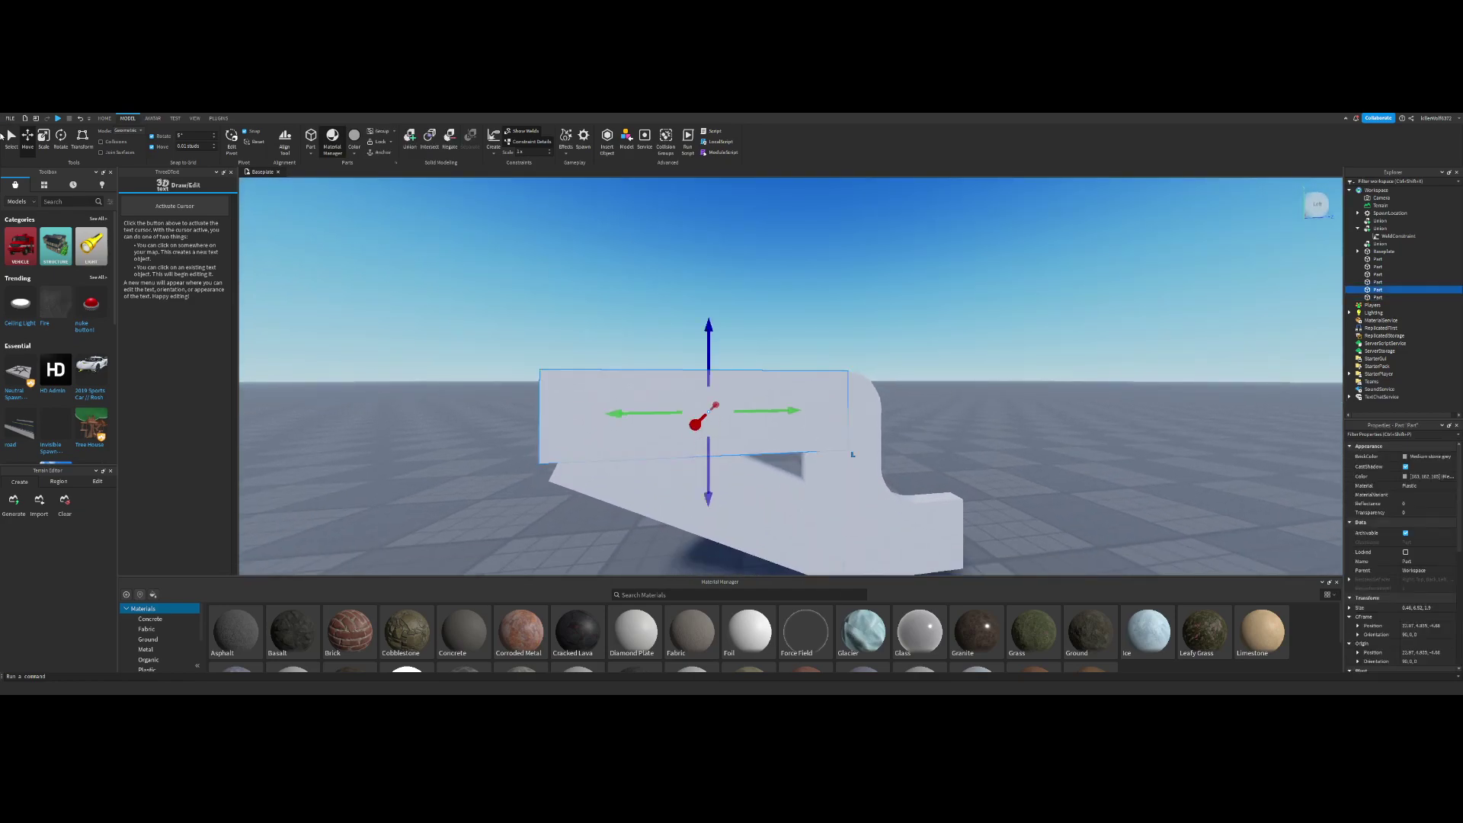
left_click(43, 137)
mouse_move(521, 416)
left_mouse_down()
mouse_move(588, 499)
mouse_move(555, 424)
mouse_move(531, 419)
left_mouse_up()
Step: Rotate the diagonal slab to a steeper slope
left_click(689, 307)
right_click_drag(689, 307, 690, 311)
scroll(695, 327, "down", 3)
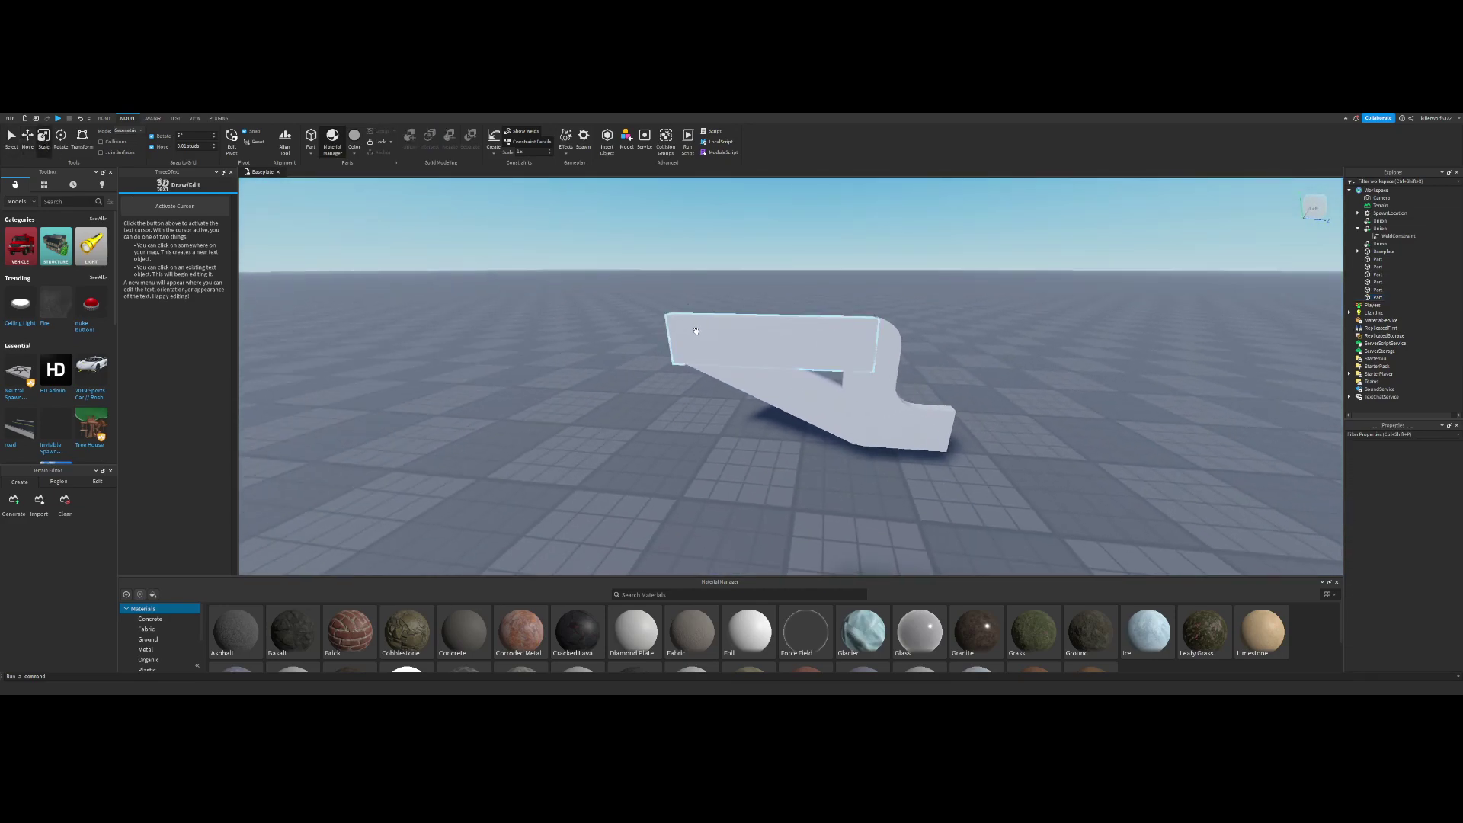
left_click(803, 396)
scroll(803, 398, "up", 3)
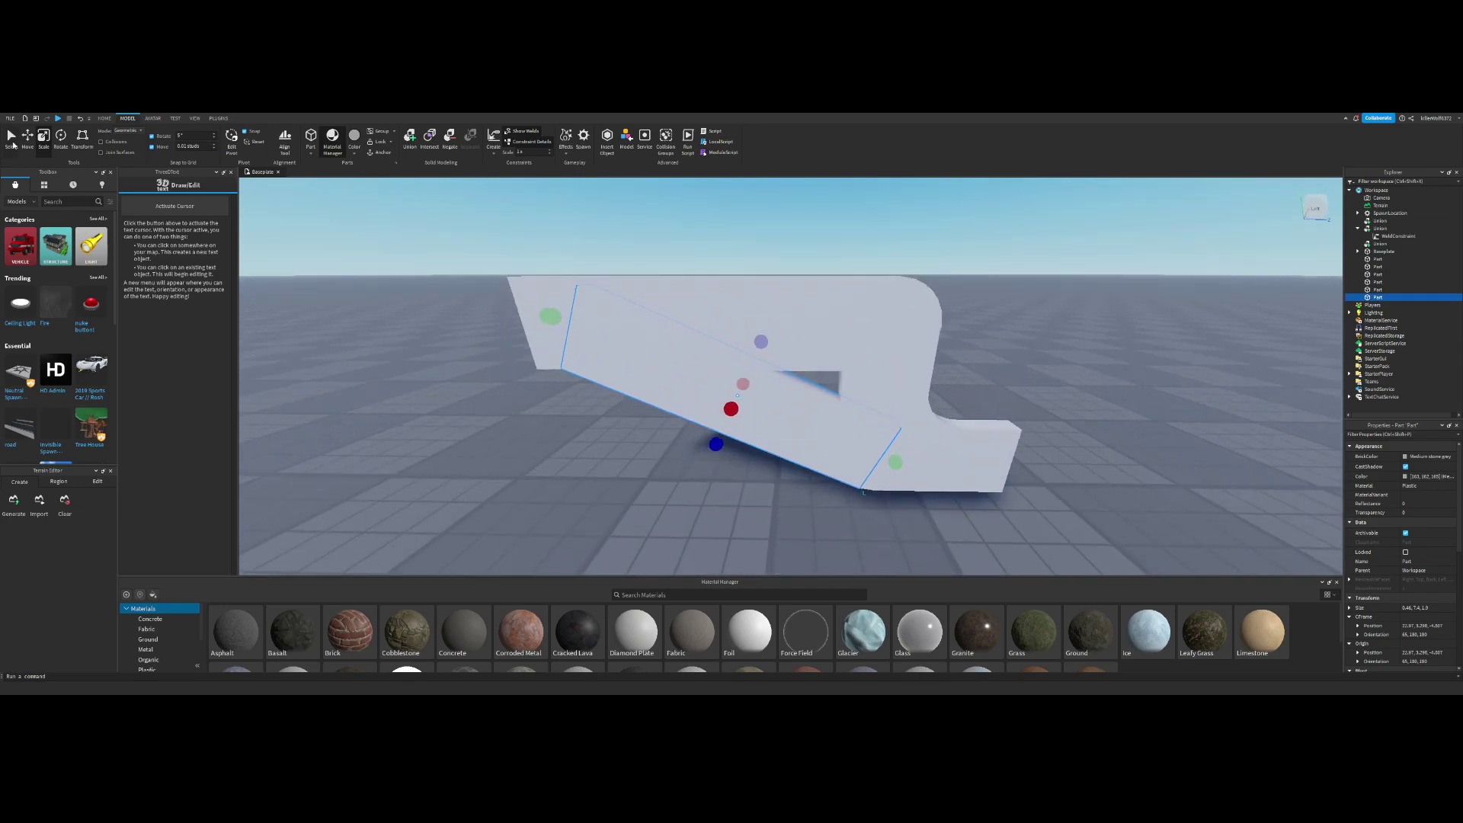
left_click(64, 141)
left_click_drag(700, 340, 579, 297)
key("ctrl+2")
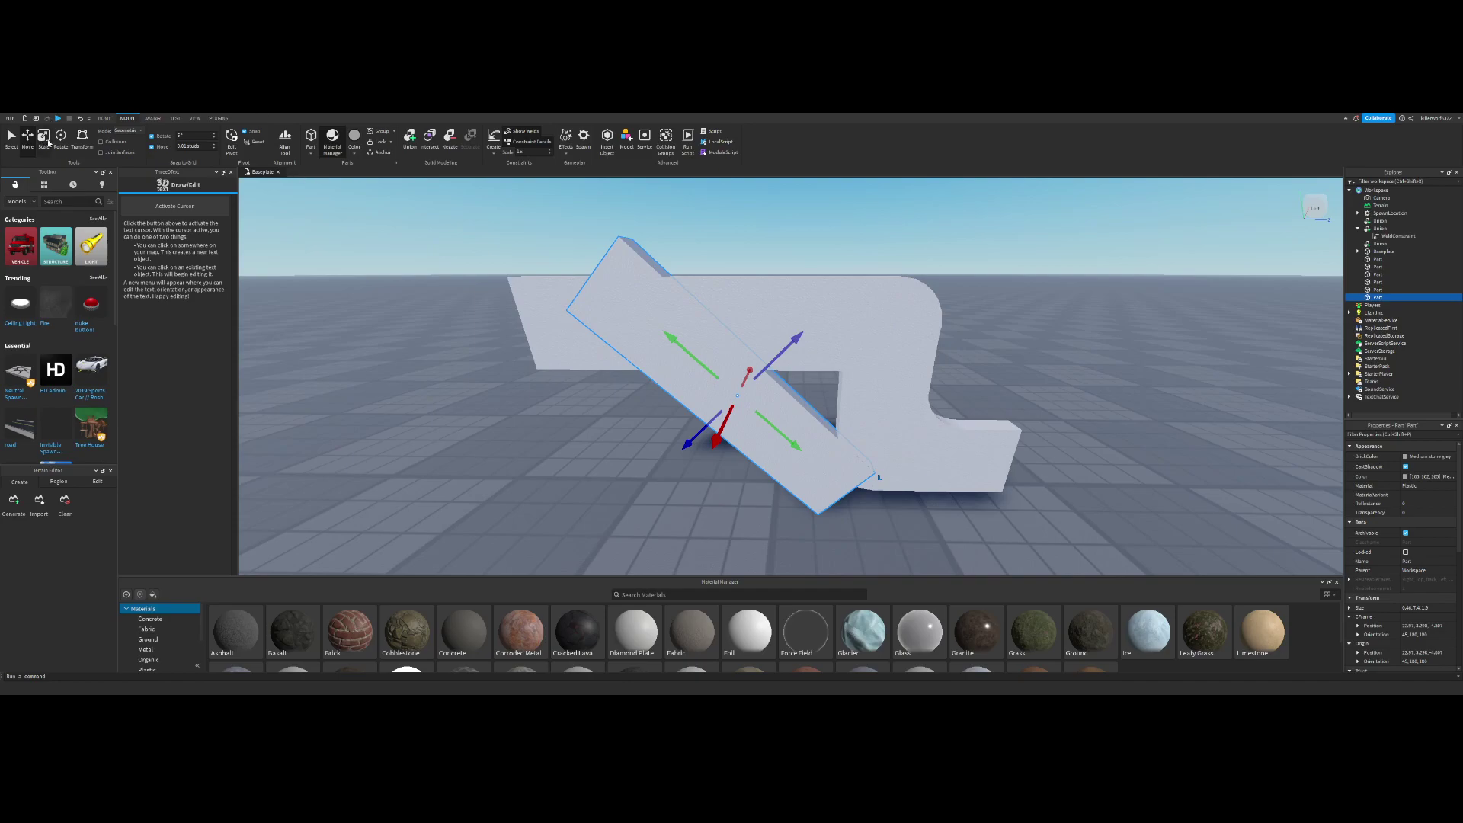
Step: Move the steeper diagonal slab up into the corner so that its underside meets the rounded bottom edge
left_click(45, 139)
left_click(28, 140)
left_click_drag(781, 357, 792, 324)
left_click(1067, 335)
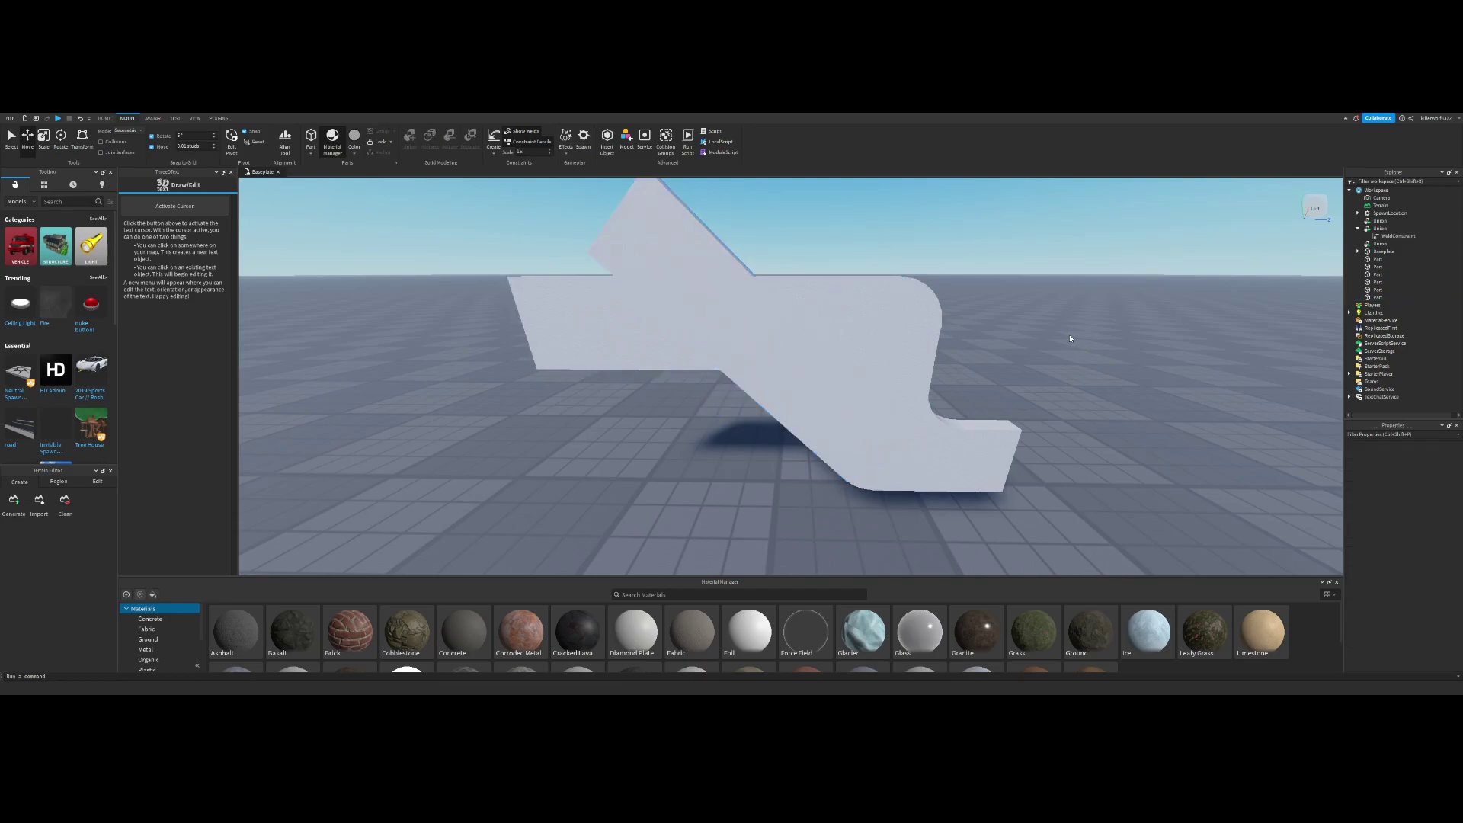
right_click_drag(1069, 335, 1069, 334)
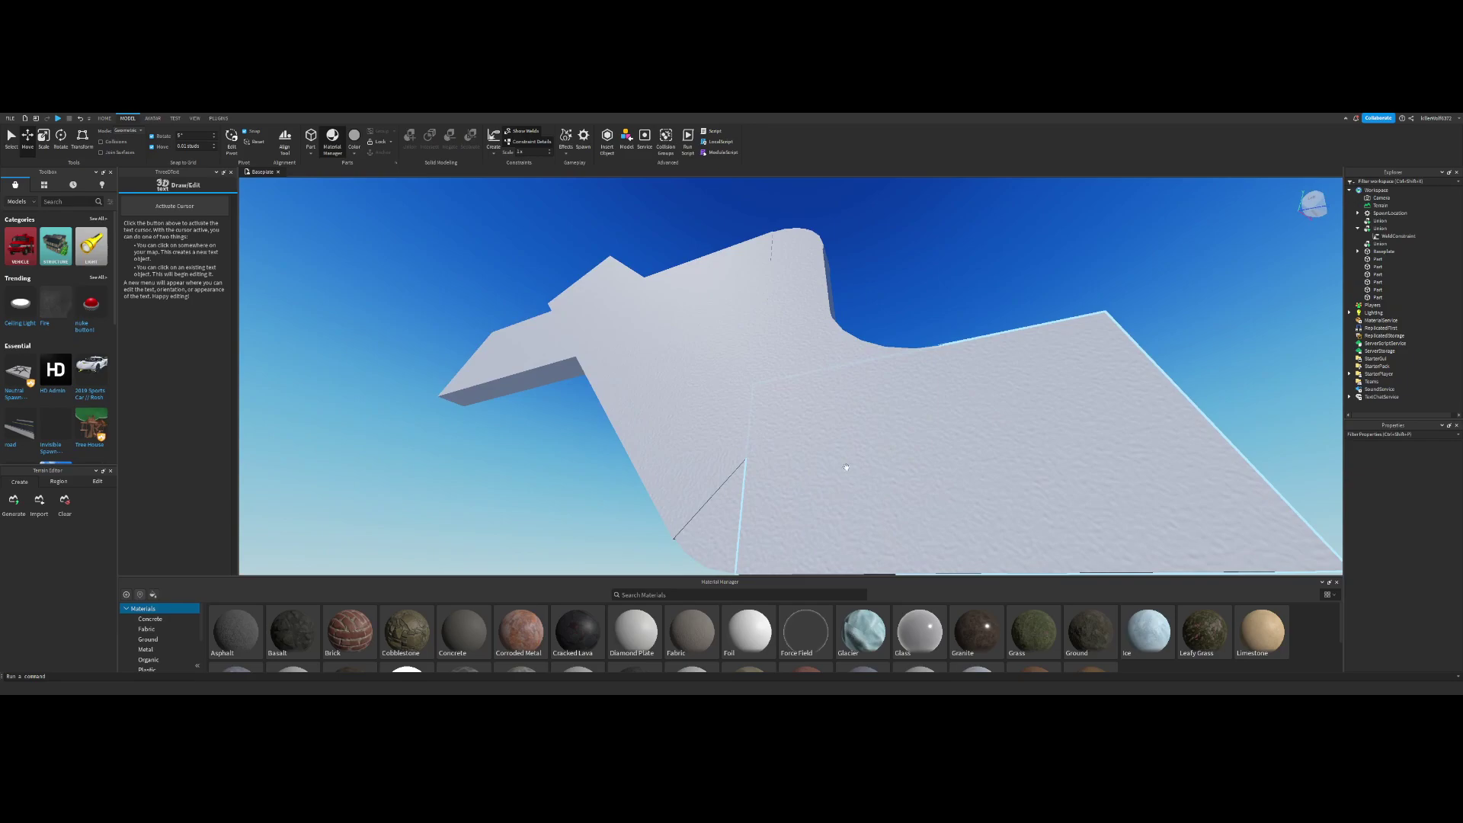
left_click(656, 489)
right_click_drag(632, 316, 630, 314)
left_click_drag(630, 314, 638, 311)
right_click_drag(682, 336, 683, 337)
scroll(683, 341, "down", 5)
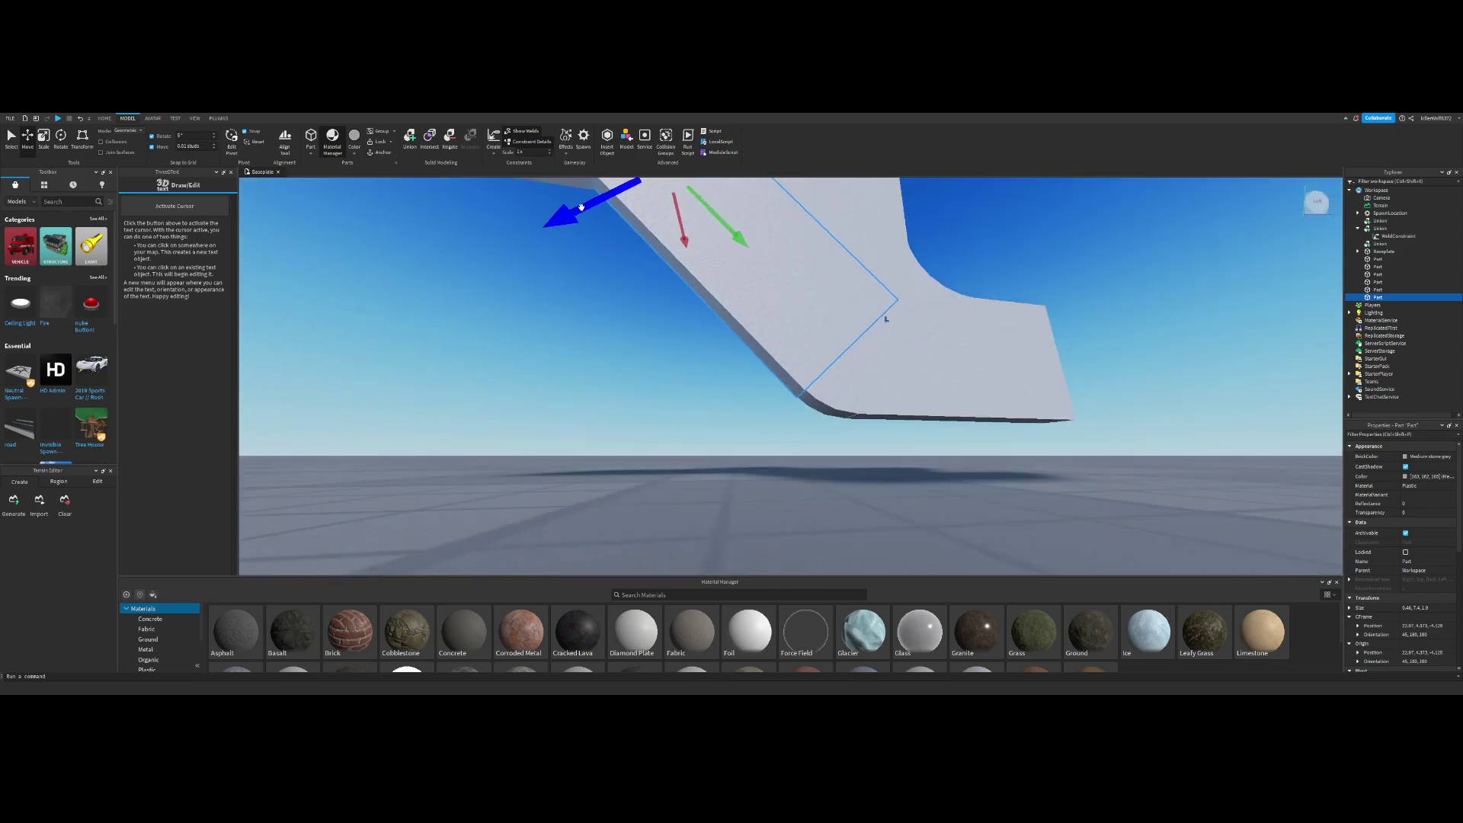
left_click_drag(578, 214, 578, 215)
Step: Shorten the diagonal slab's upper end so that it no longer projects above the horizontal slab
left_click(683, 358)
scroll(683, 358, "down", 5)
right_click_drag(683, 358, 681, 357)
scroll(682, 358, "up", 4)
left_click(682, 357)
scroll(681, 357, "down", 3)
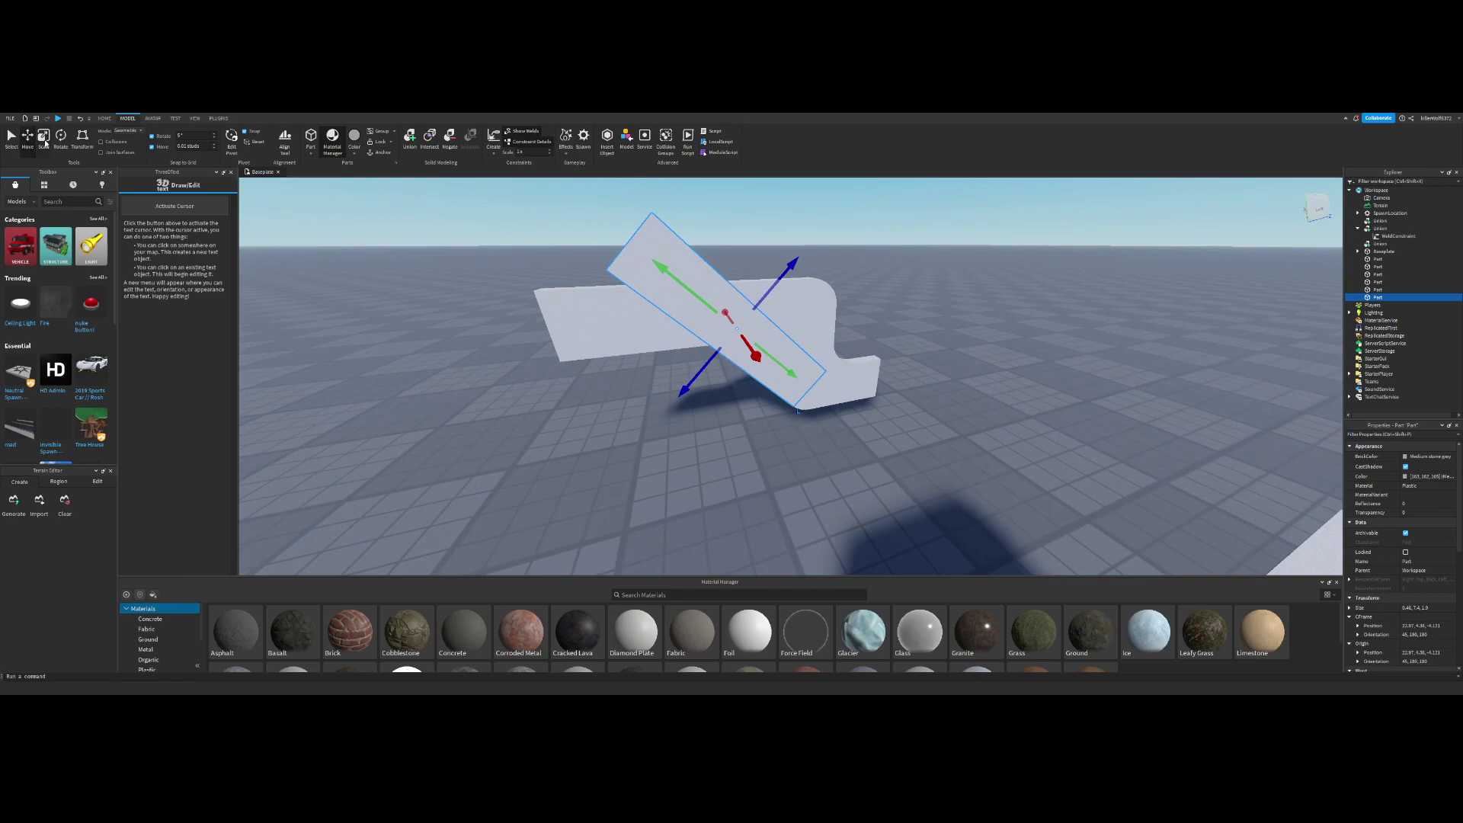
left_click(43, 138)
left_click_drag(606, 220, 707, 302)
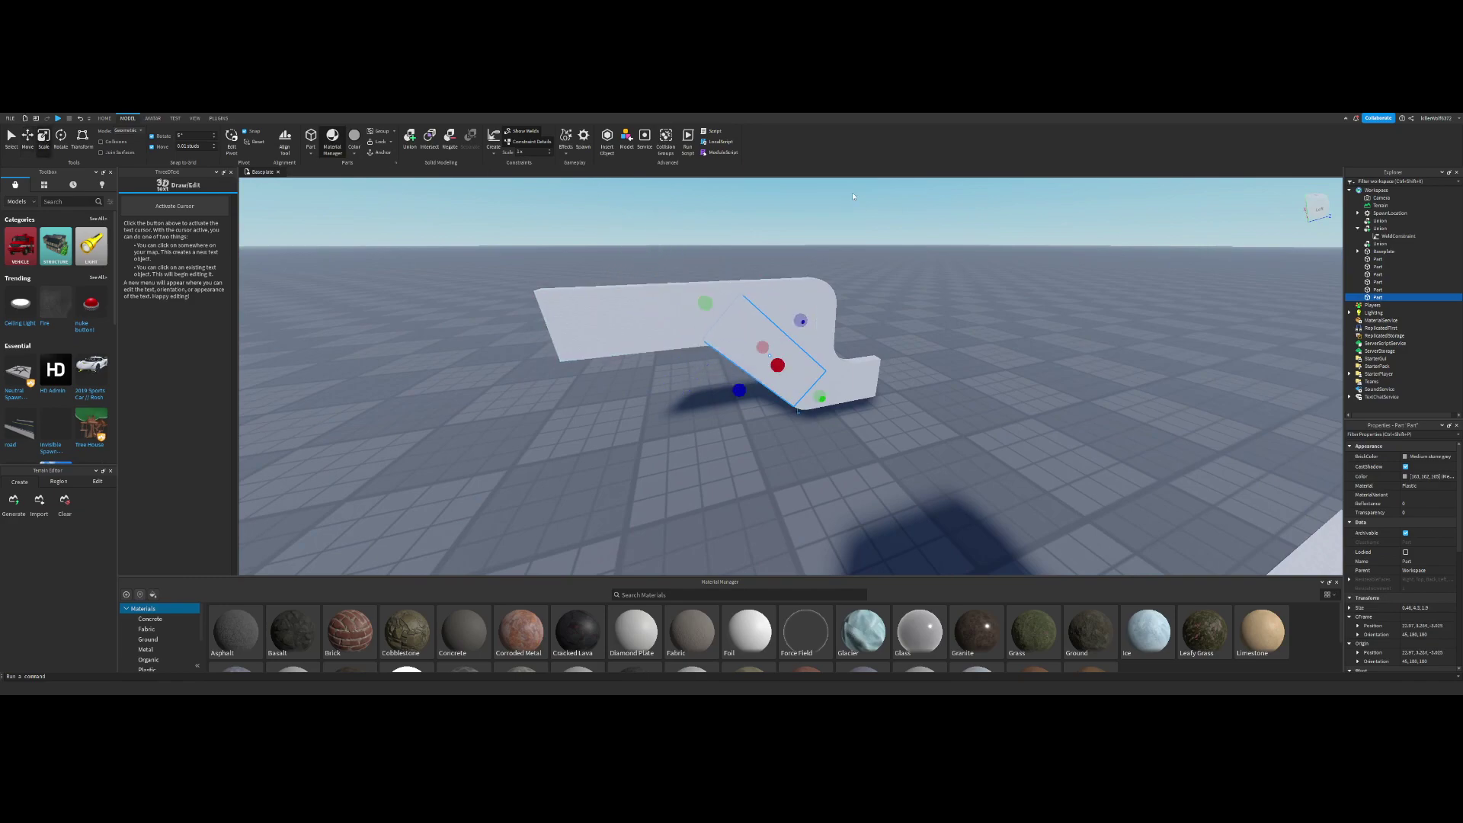
Step: Shorten the horizontal slab further at its free end
left_click(853, 195)
right_click_drag(875, 229, 875, 229)
left_click(736, 306)
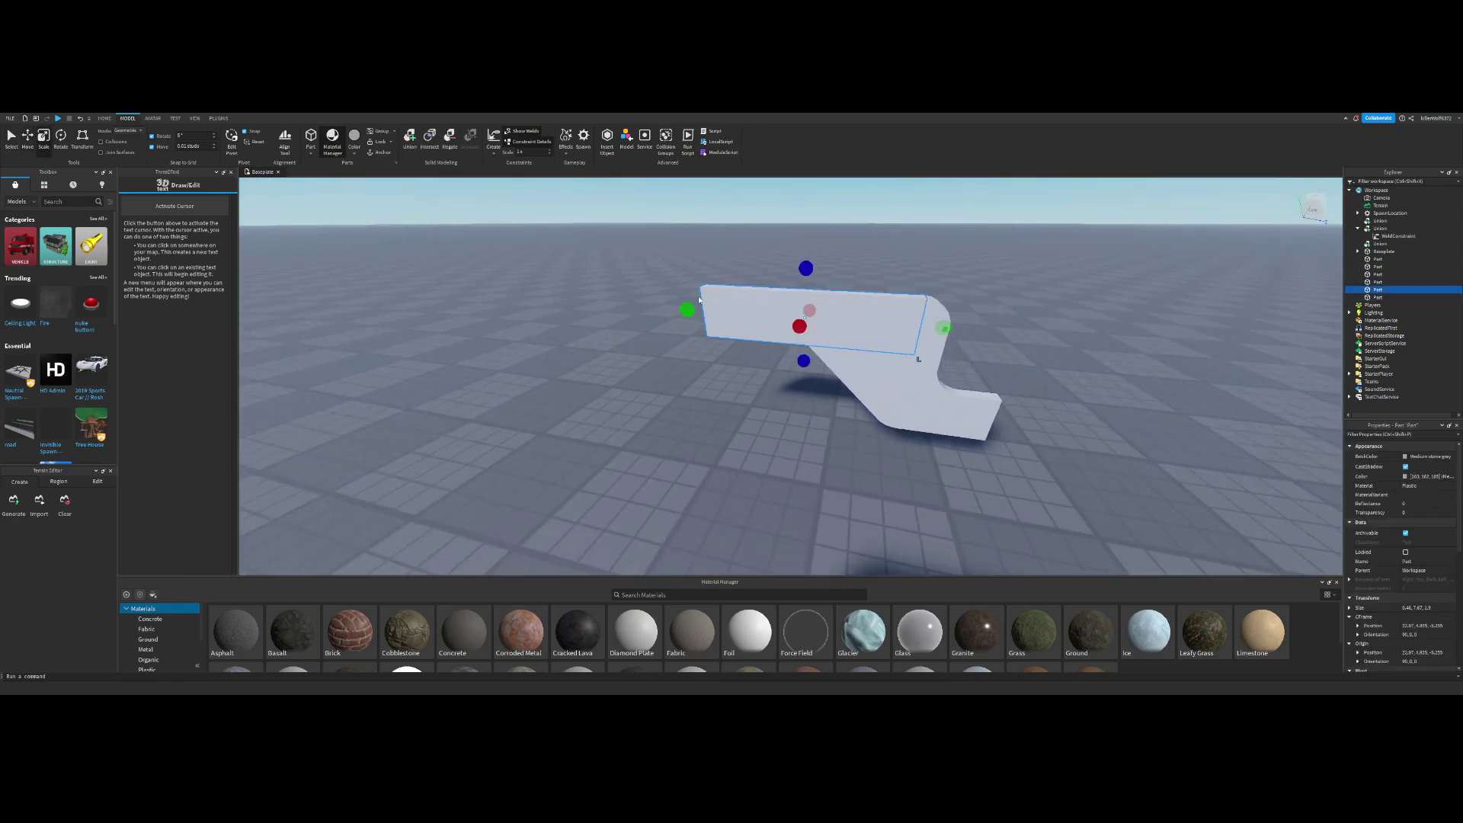
left_click_drag(689, 308, 722, 311)
Step: Examine the assembled bracket's profile, inner fillet and side faces, and view it beside the layered prop
left_click(721, 284)
right_click_drag(721, 284, 721, 283)
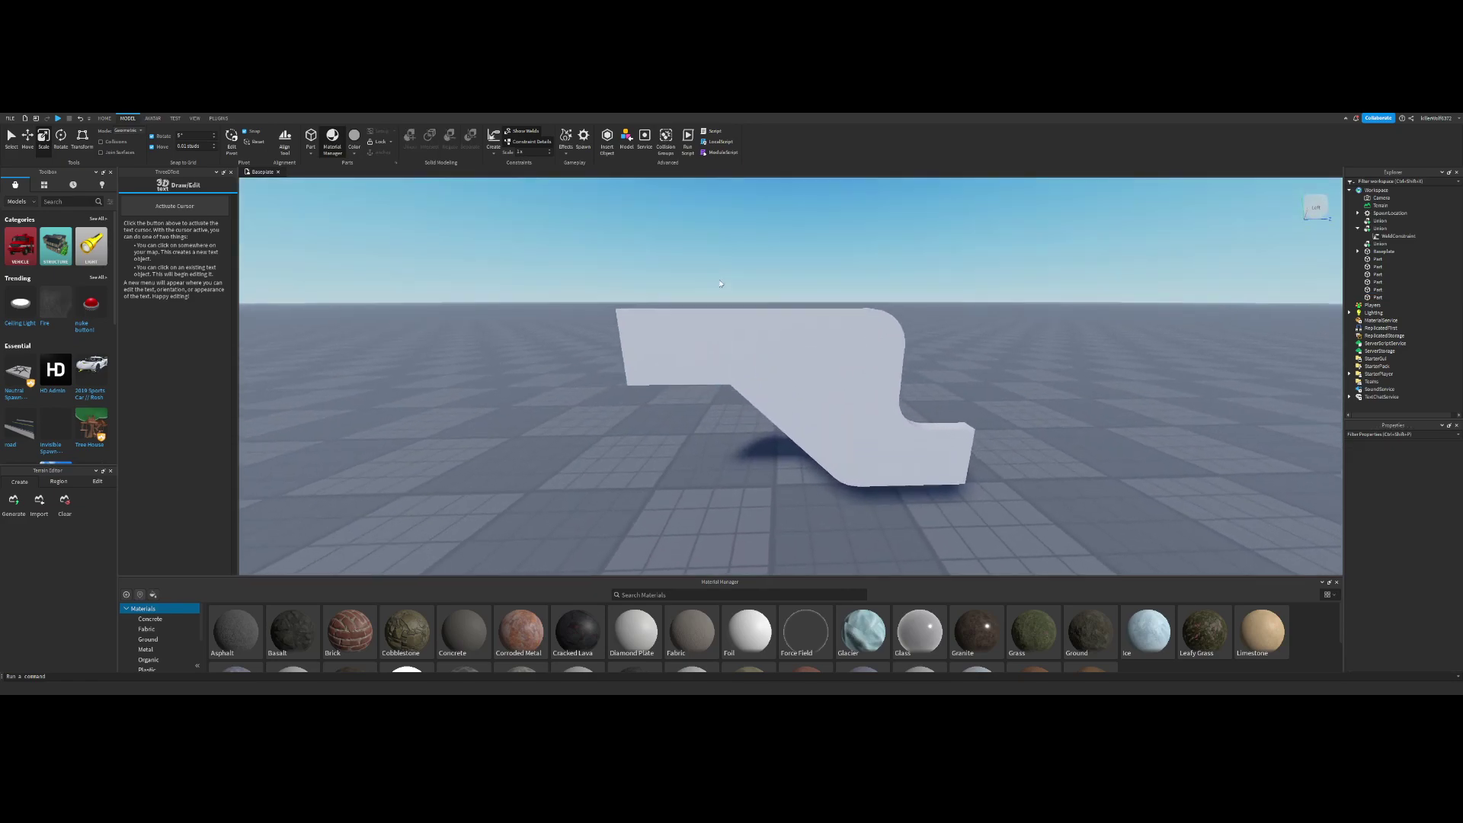
scroll(801, 372, "up", 5)
left_click(1111, 522)
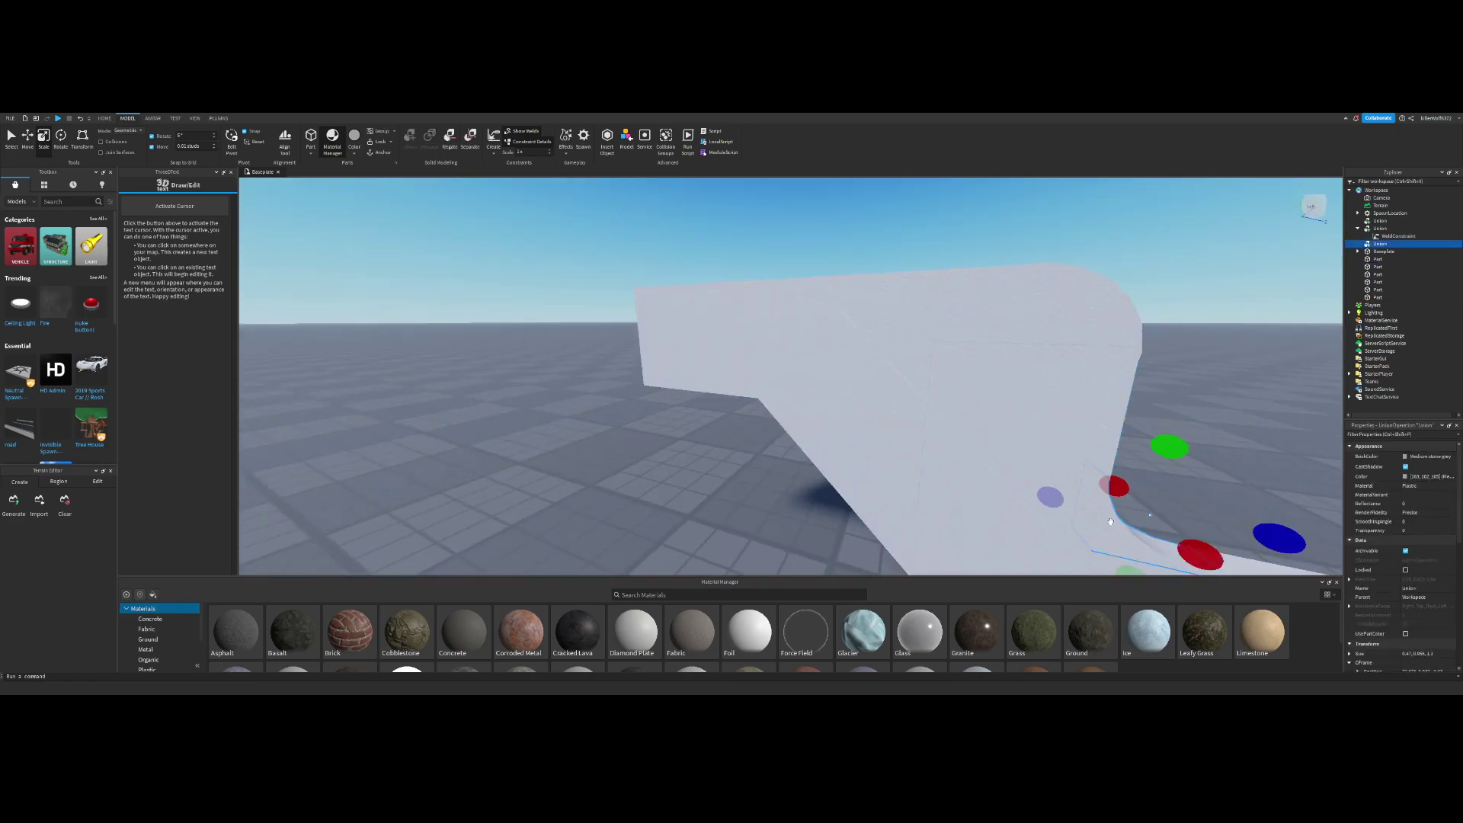
scroll(806, 400, "down", 4)
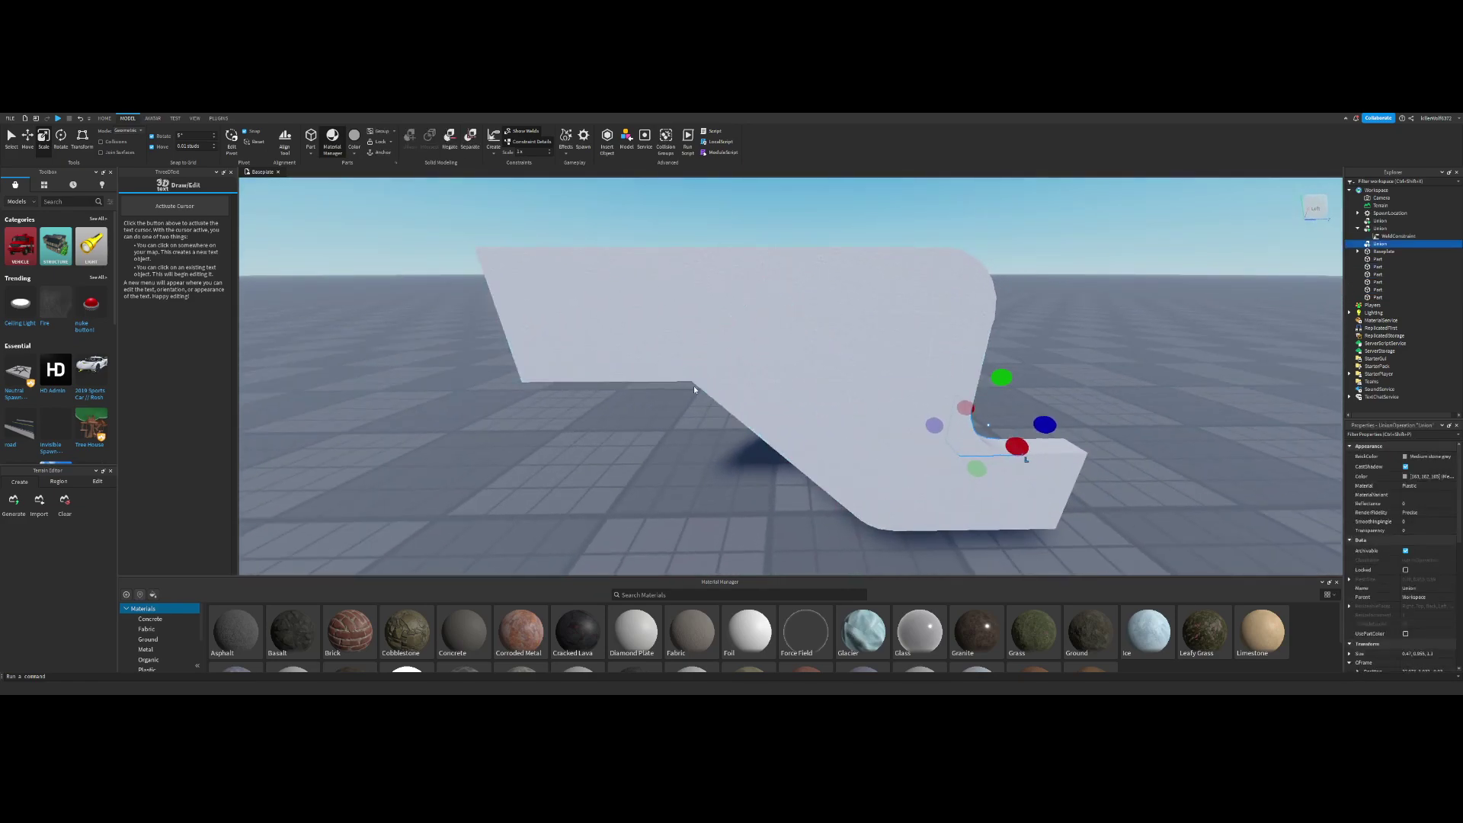
left_click(717, 432)
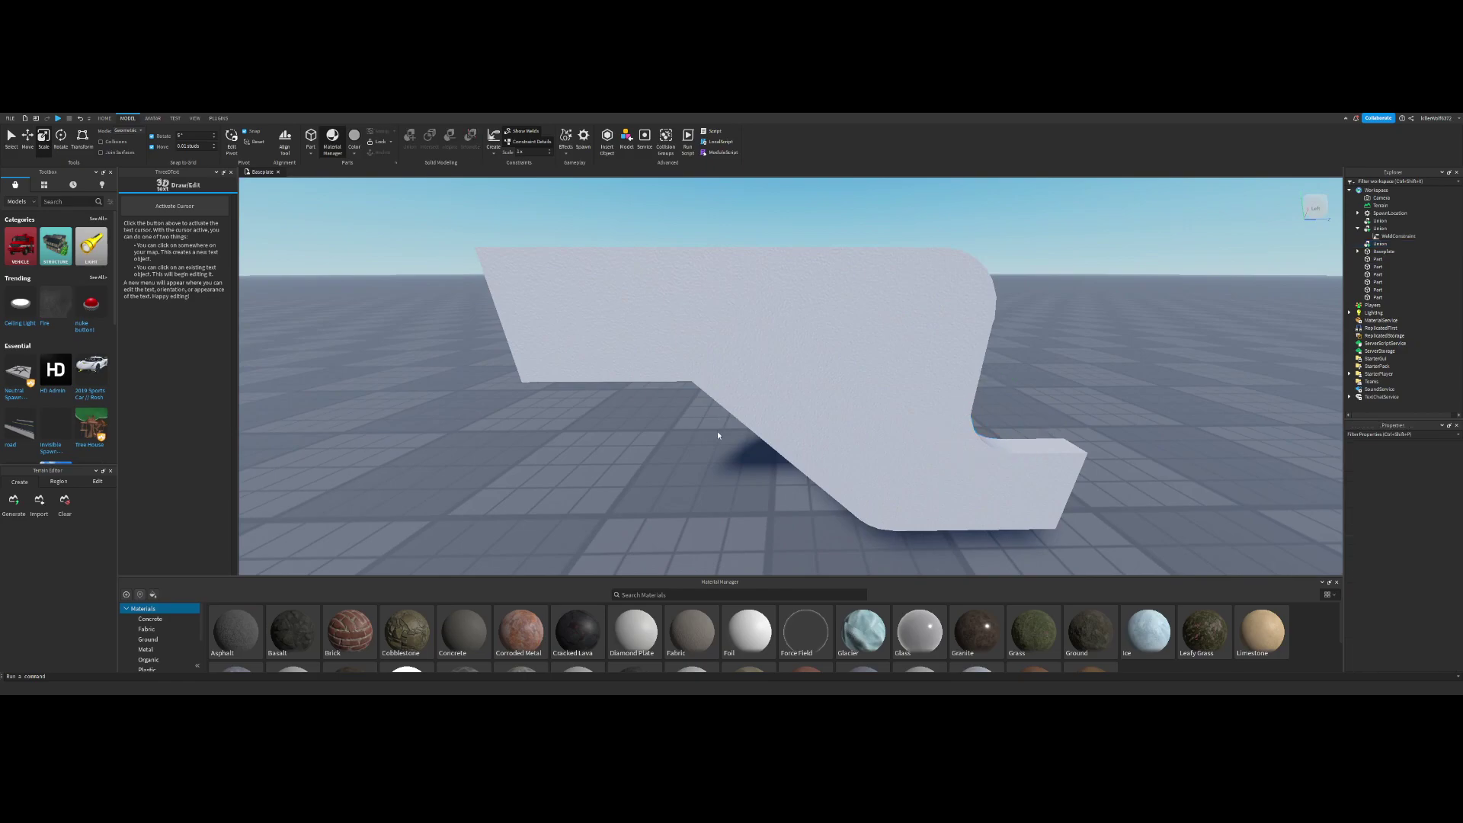
scroll(708, 427, "down", 5)
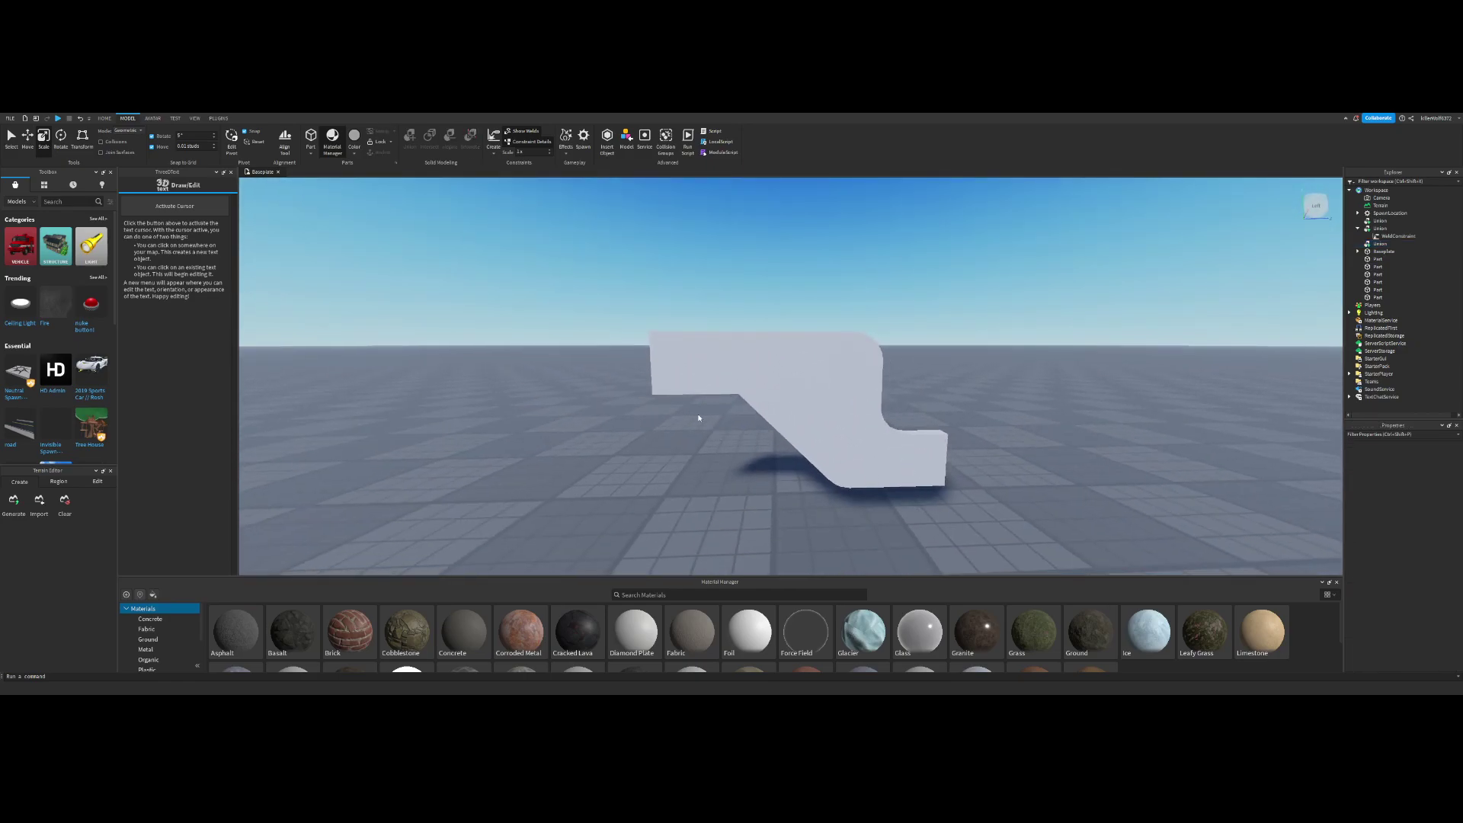
right_click_drag(698, 419, 725, 409)
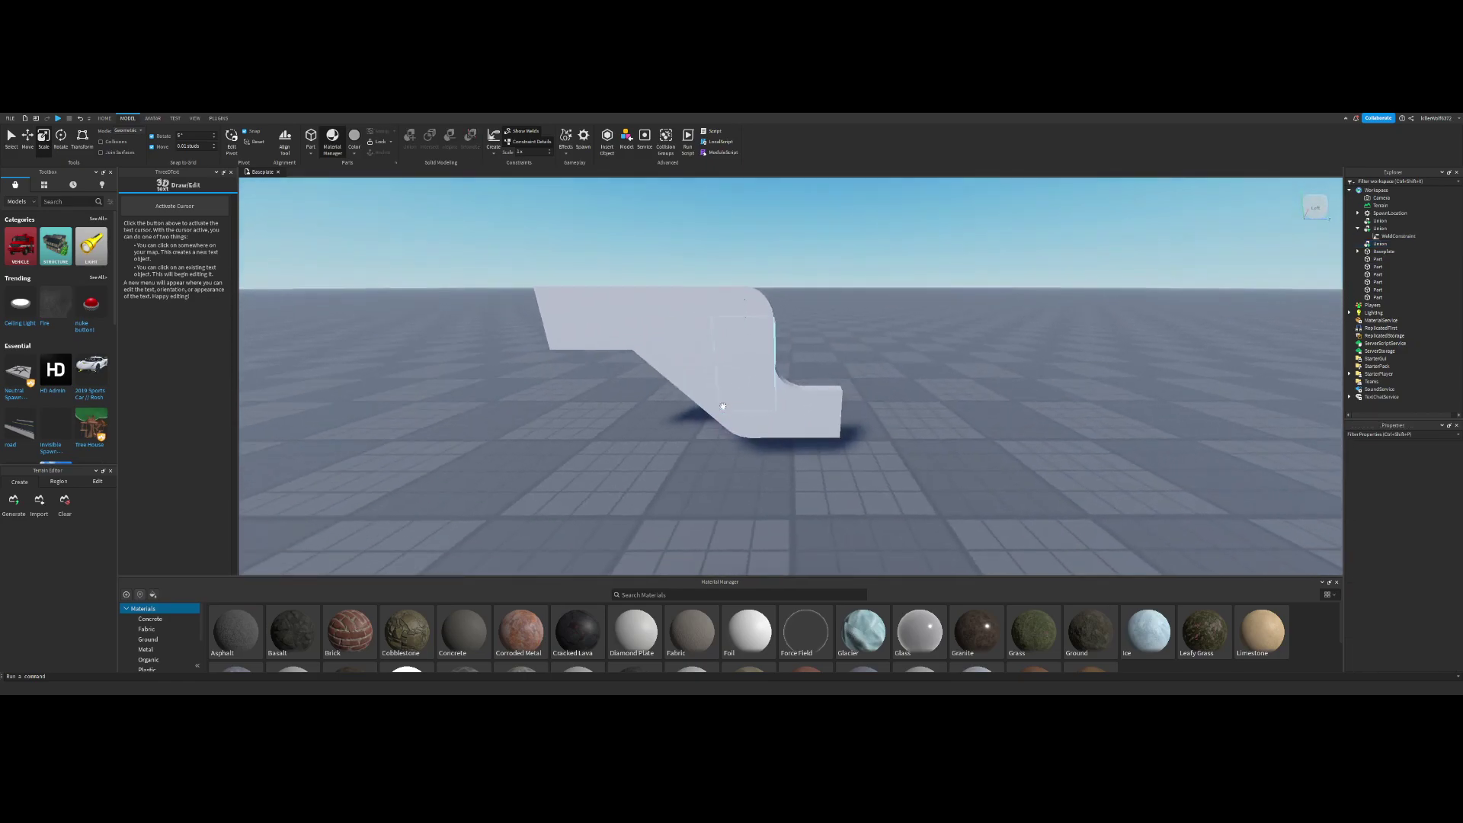
key("d")
right_click_drag(979, 307, 901, 323)
key("w")
left_click(902, 323)
left_click_drag(754, 340, 748, 339)
key("s")
right_click_drag(996, 327, 1022, 327)
left_click(1022, 328)
key("a")
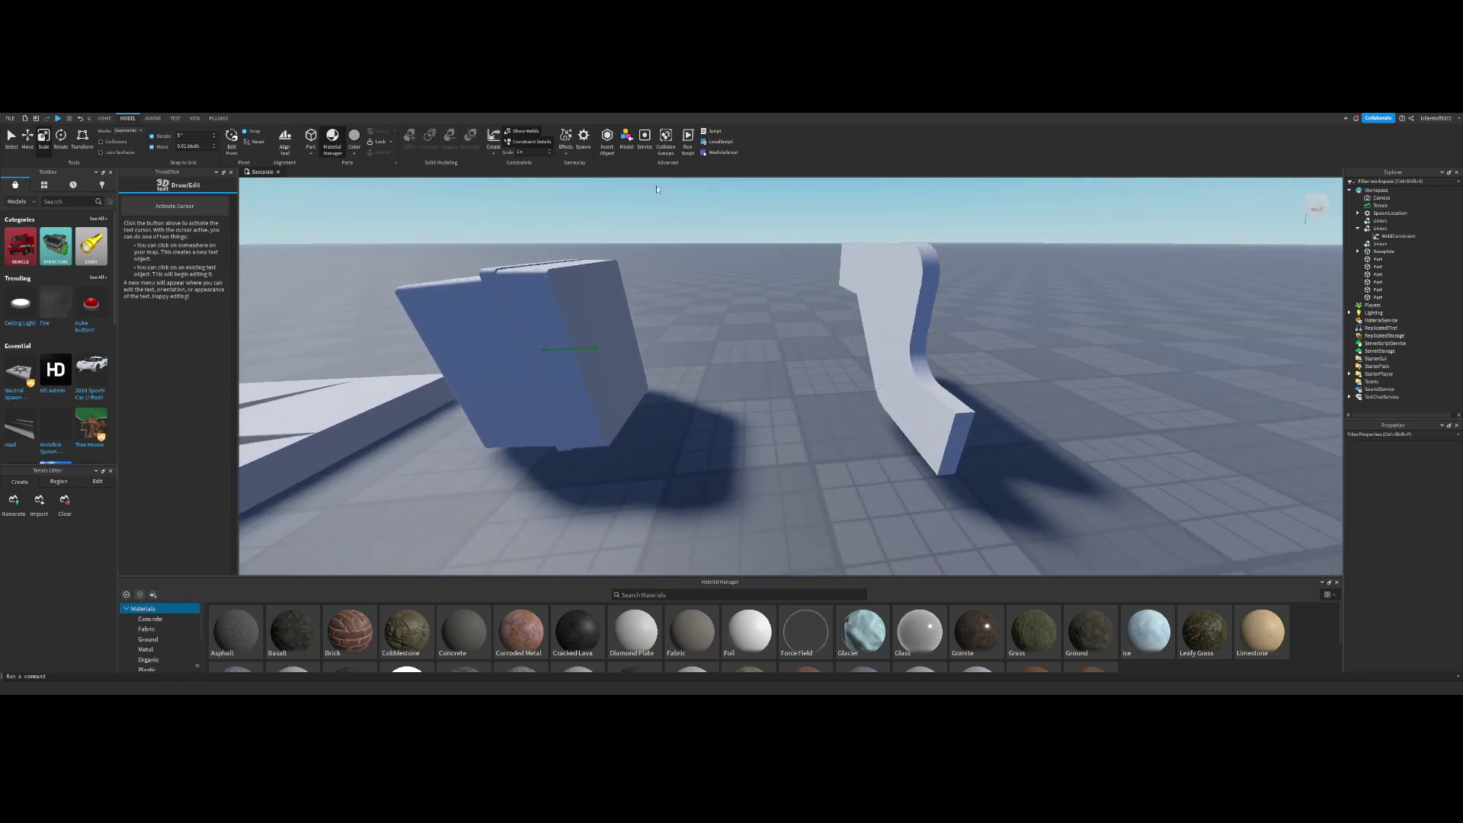
Step: Insert a new block part, try placing it against the bracket's side, and undo that move
left_click(317, 155)
left_click_drag(805, 373, 917, 384)
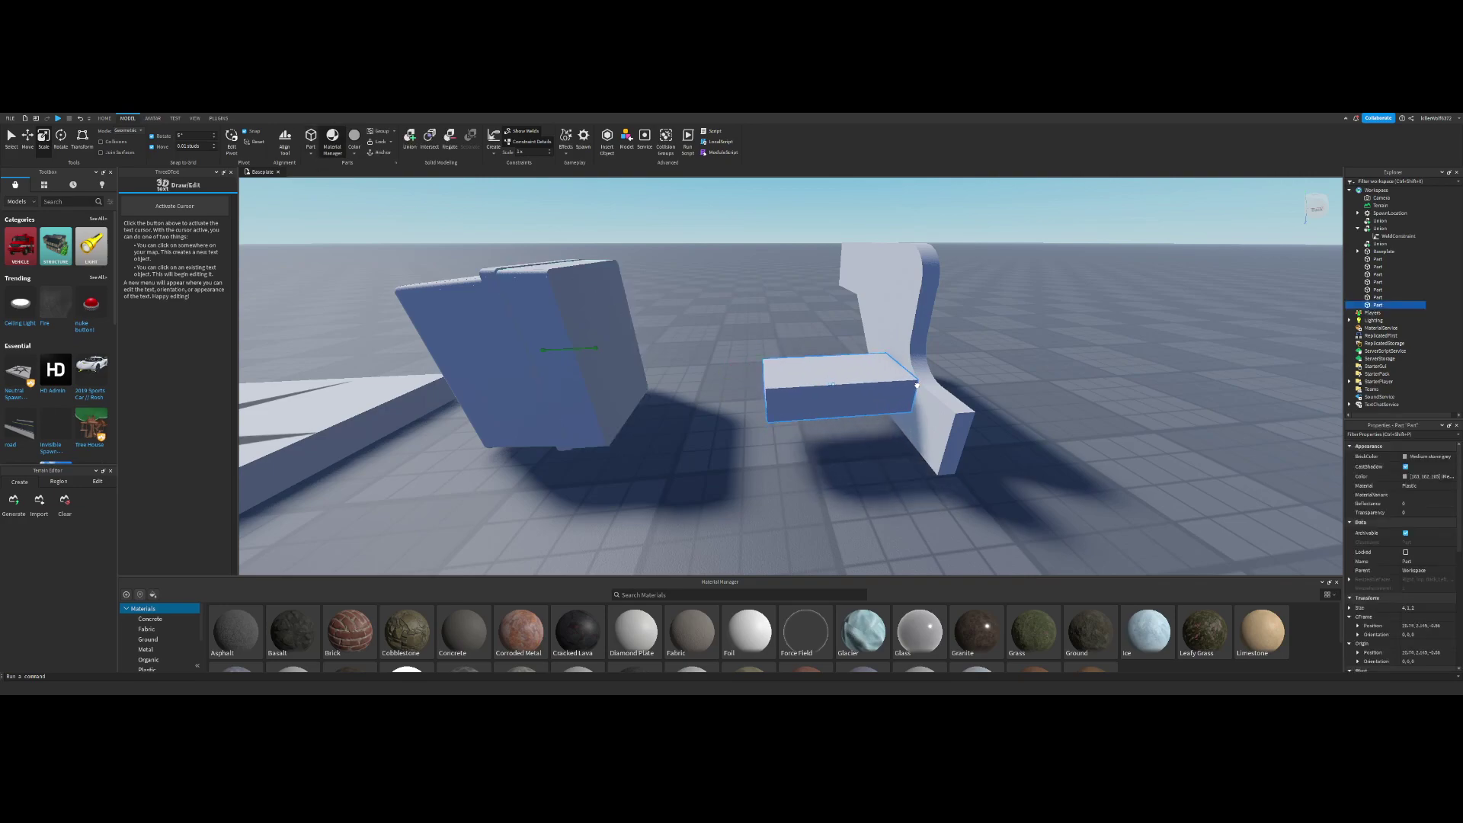
key("ctrl+z")
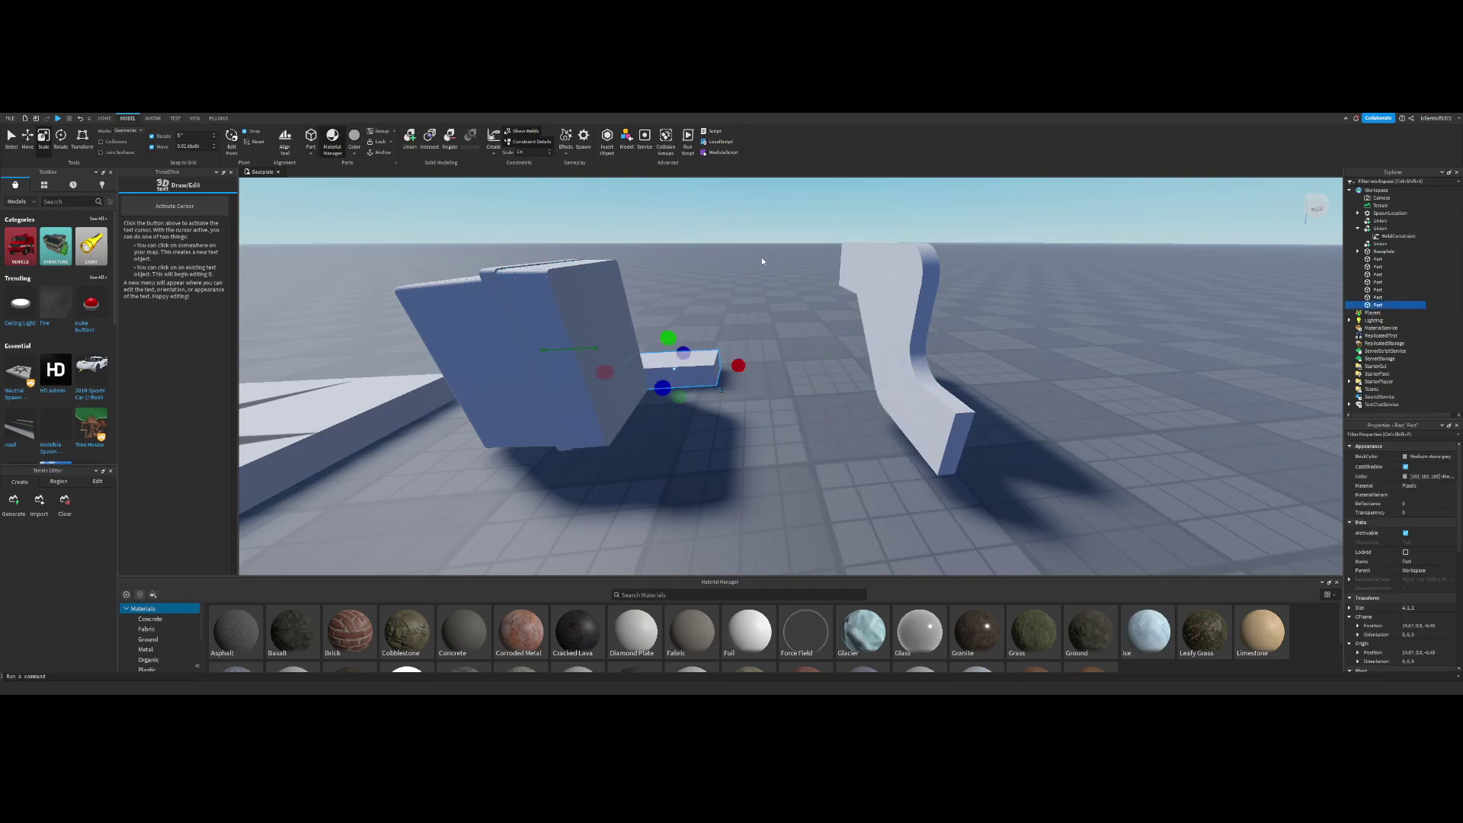
Step: Union all of the bracket's pieces into one solid and place the loose block against its side
left_click_drag(762, 252, 1053, 462)
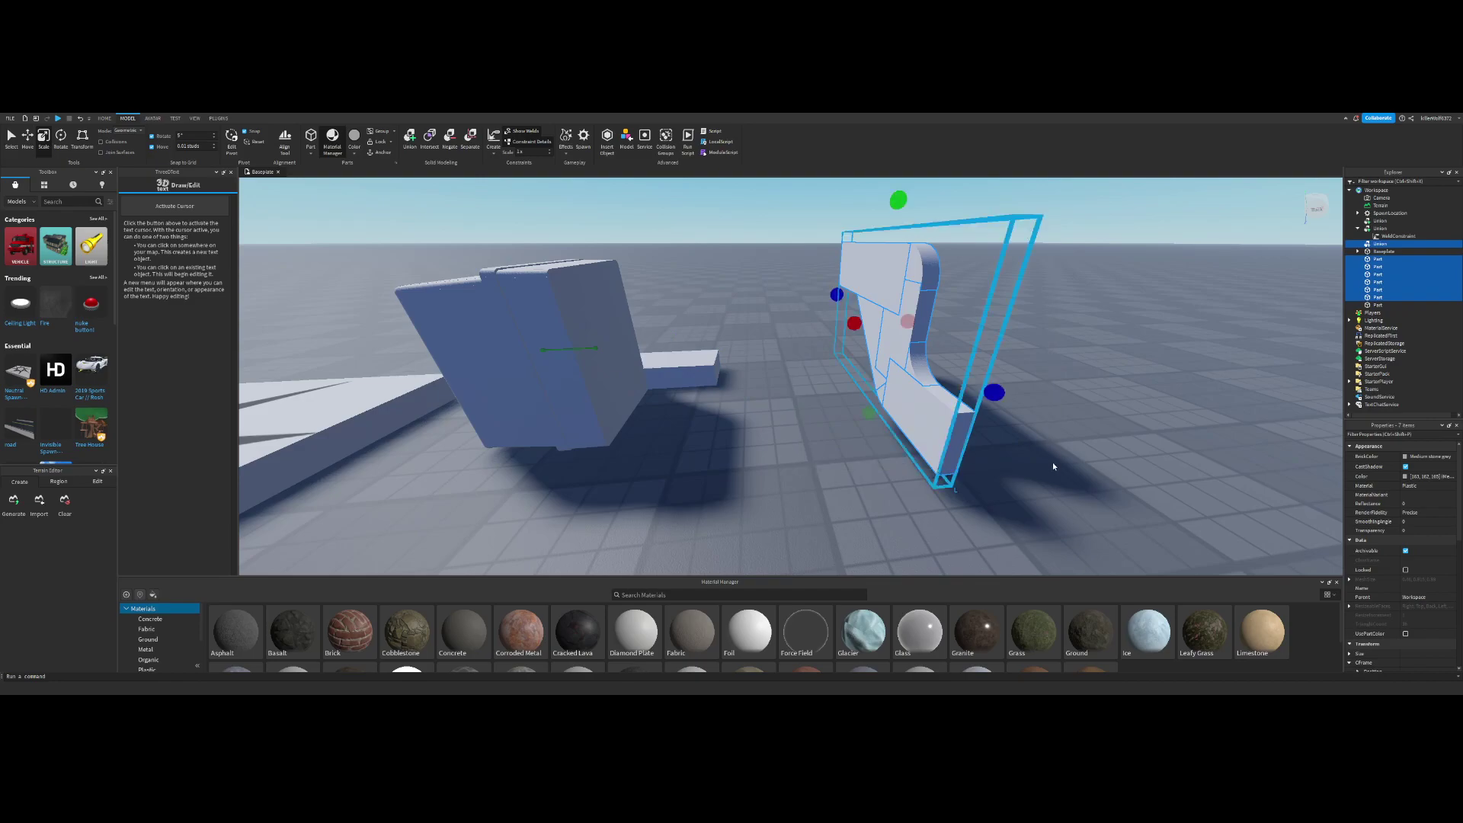
left_click(410, 137)
left_click(672, 318)
left_click_drag(693, 356, 917, 404)
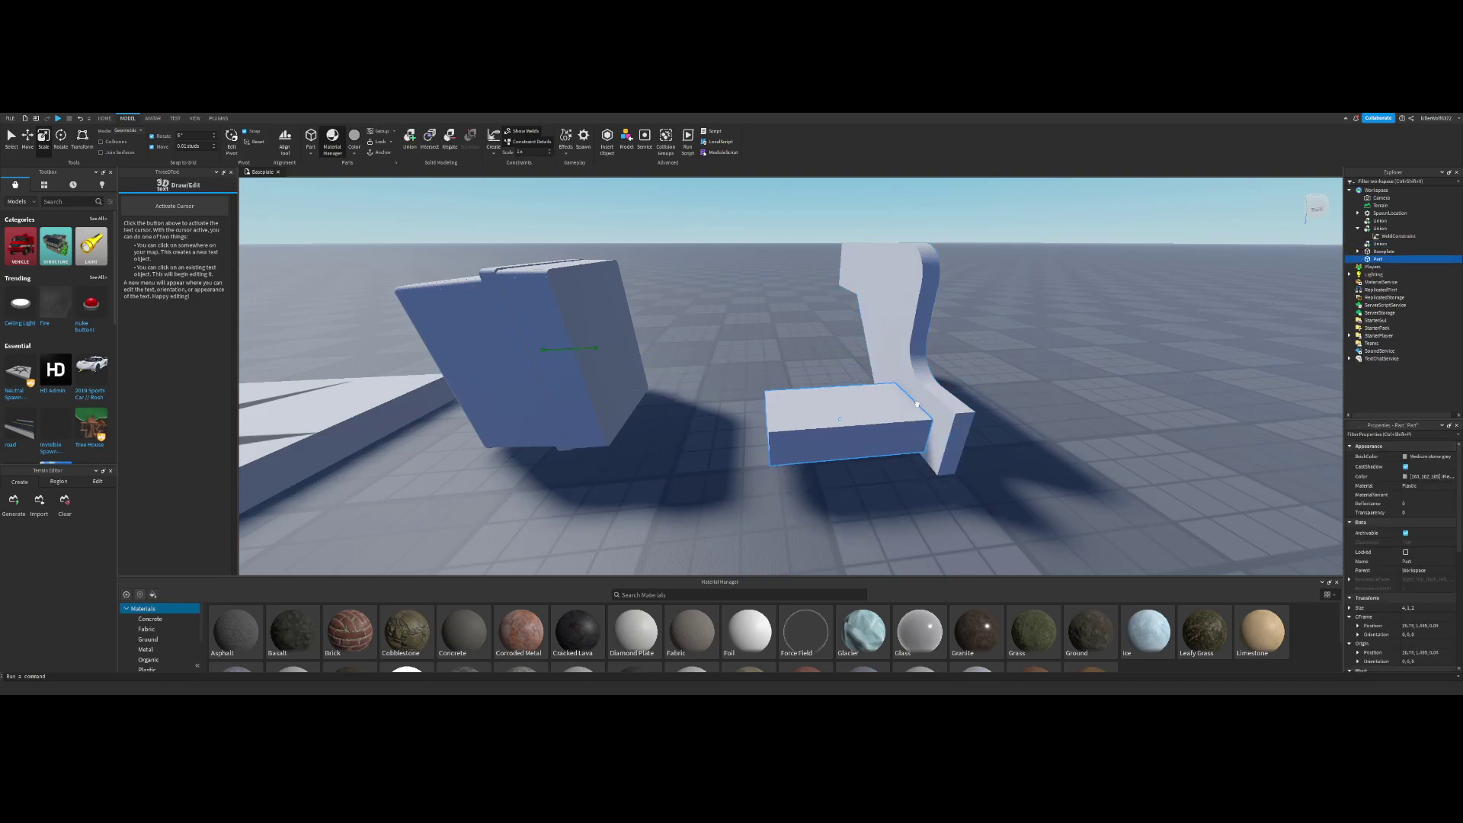
Step: Lengthen the block at both ends and raise its height so it covers the bracket's whole side profile
right_click_drag(836, 402, 837, 403)
left_click_drag(765, 378, 593, 337)
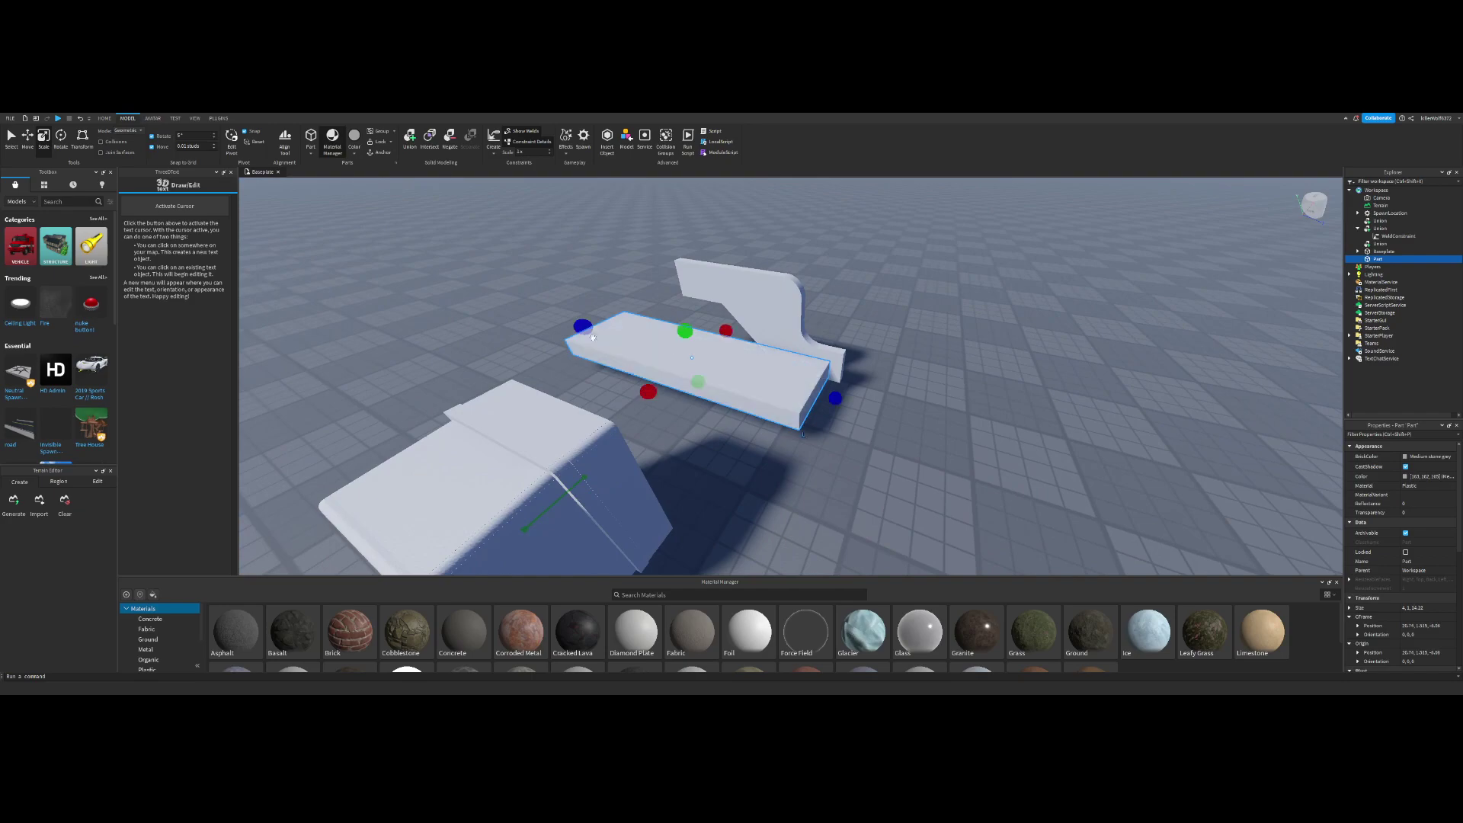
left_click_drag(829, 399, 888, 410)
left_click_drag(702, 336, 679, 232)
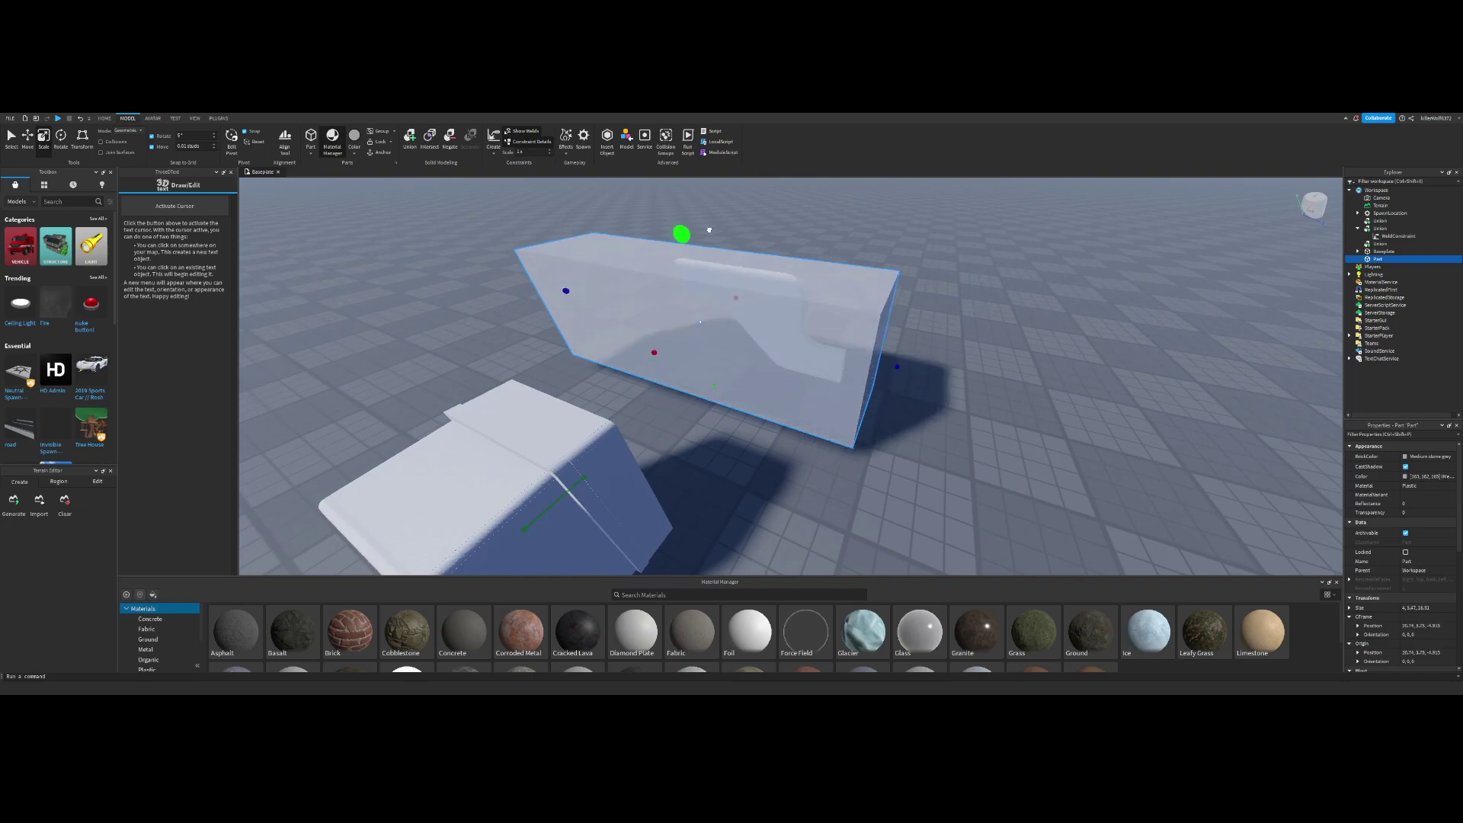
right_click_drag(705, 223, 705, 224)
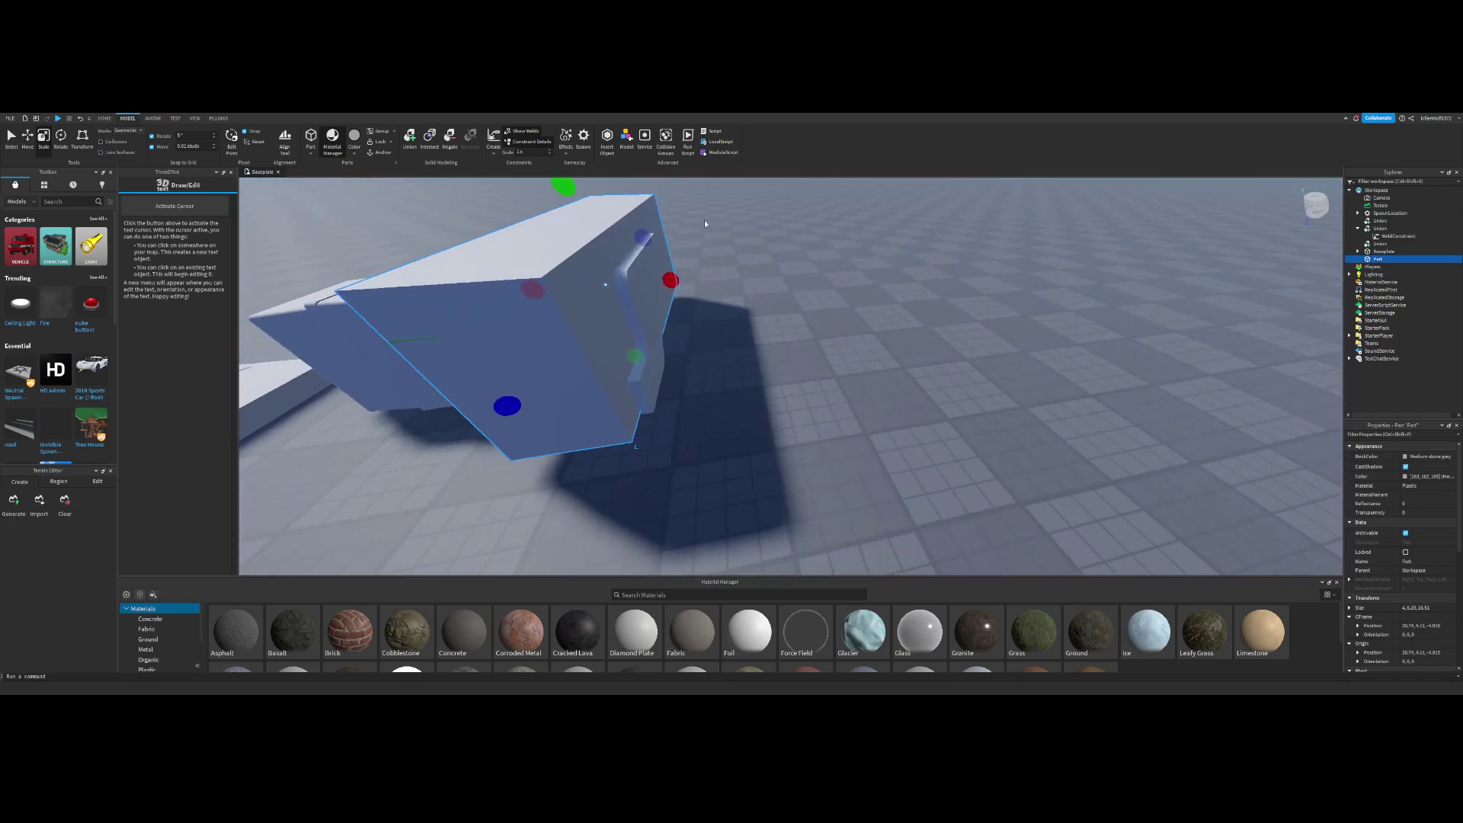
Step: Duplicate the large block and place the copy on the bracket's opposite side
key("ctrl+d")
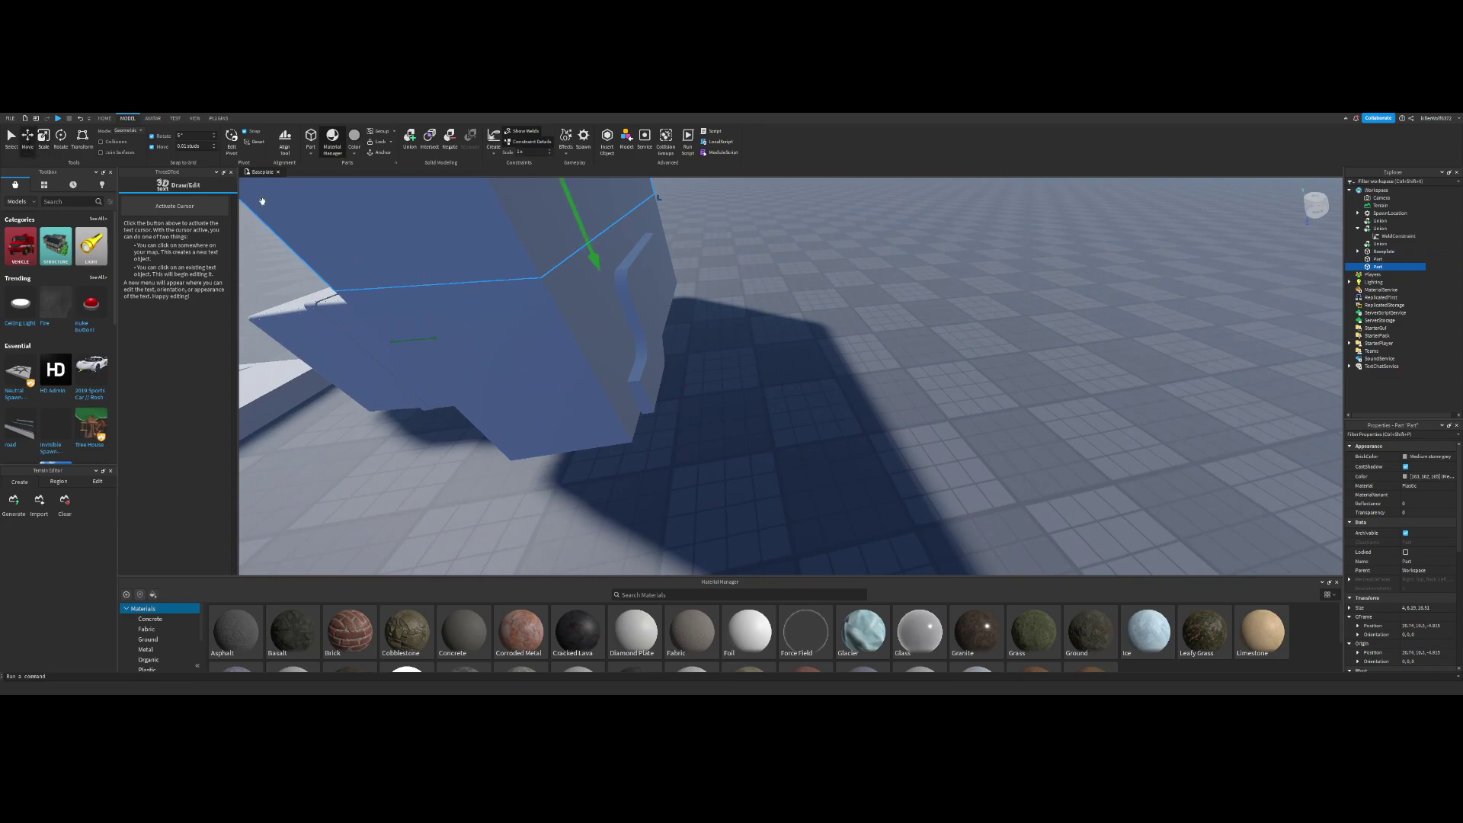
right_click_drag(262, 202, 262, 201)
left_click_drag(539, 275, 718, 455)
right_click_drag(718, 455, 719, 456)
key("w")
Step: Slide the two large blocks toward each other until only a thin slice of the bracket is left between them
left_click(732, 417)
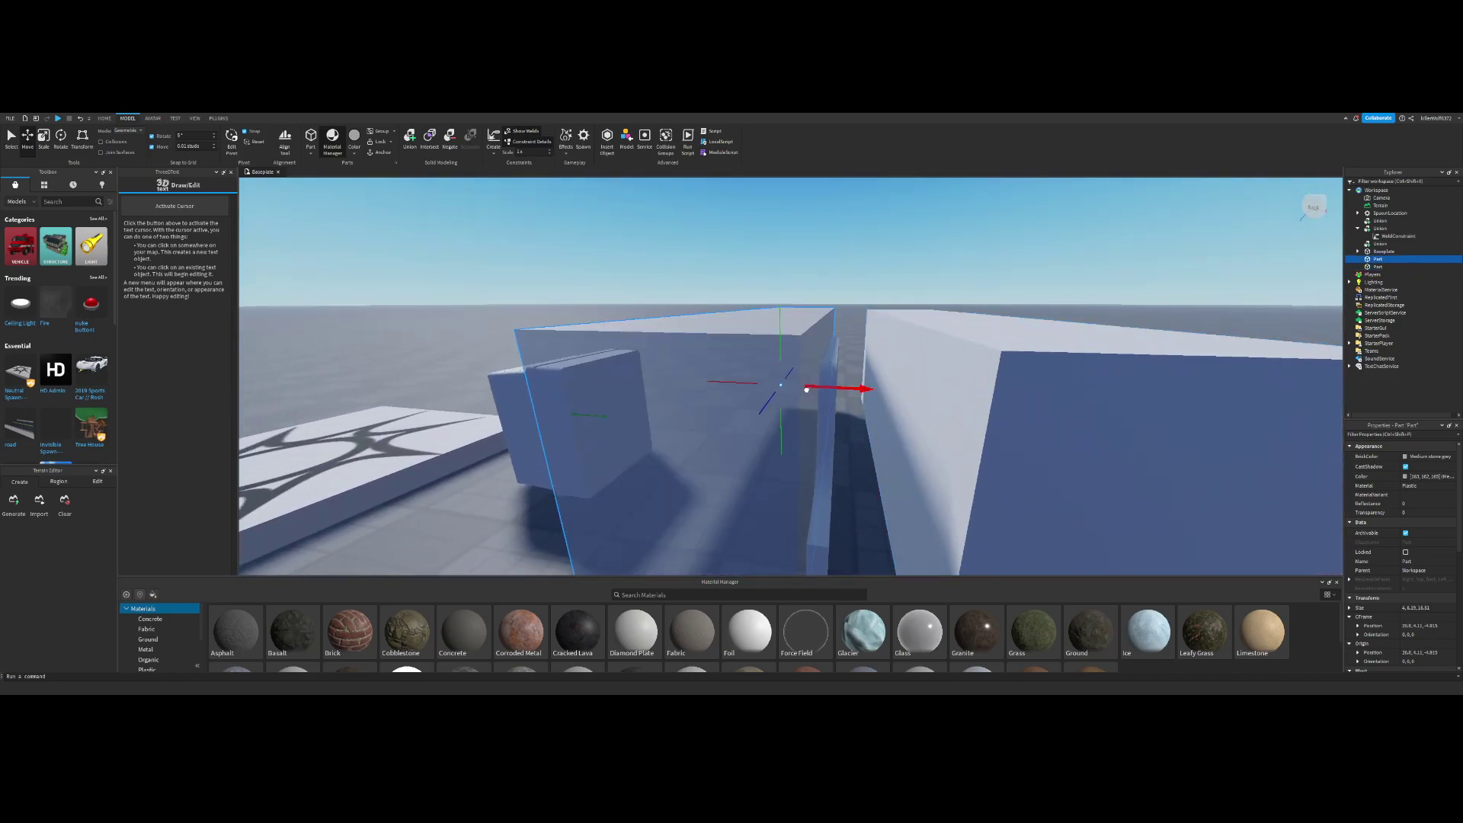
left_click(869, 393)
left_click_drag(841, 396, 820, 396)
key("e")
right_click_drag(820, 397, 820, 397)
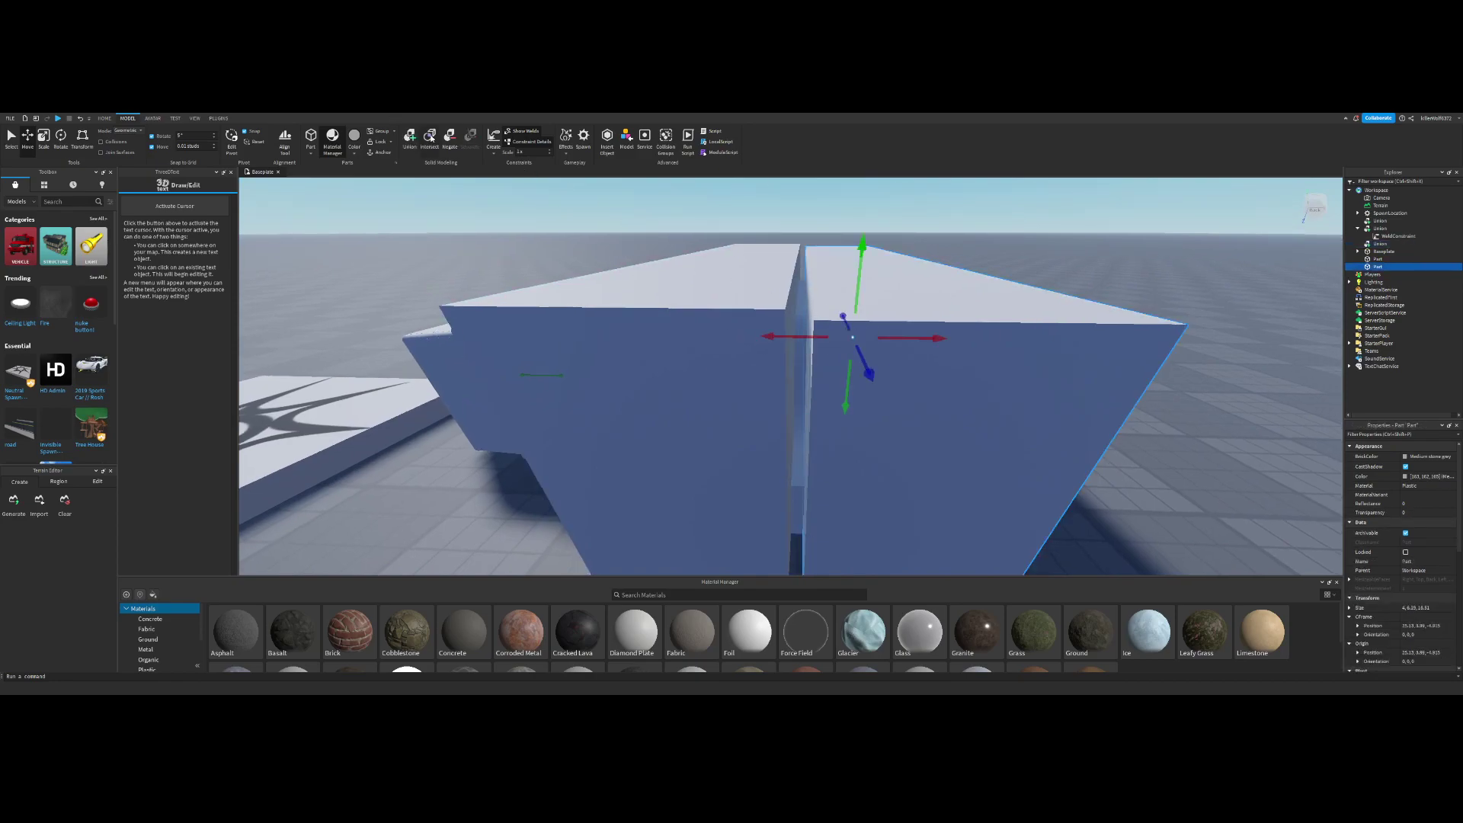
Step: Negate both large blocks and union them with the bracket to cut it down to a thin plate
left_click(448, 143)
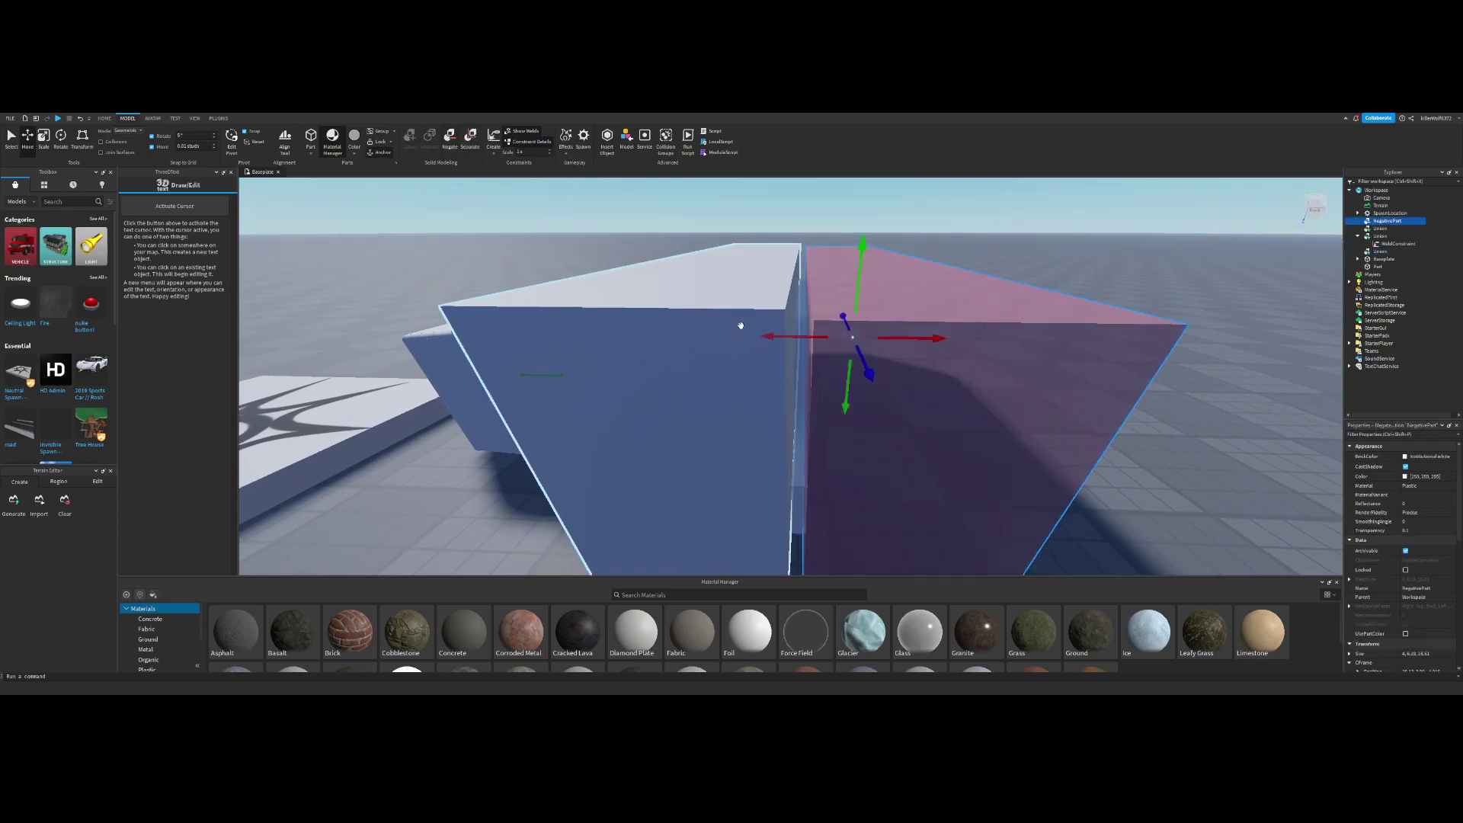
left_click(451, 143)
left_click(795, 381)
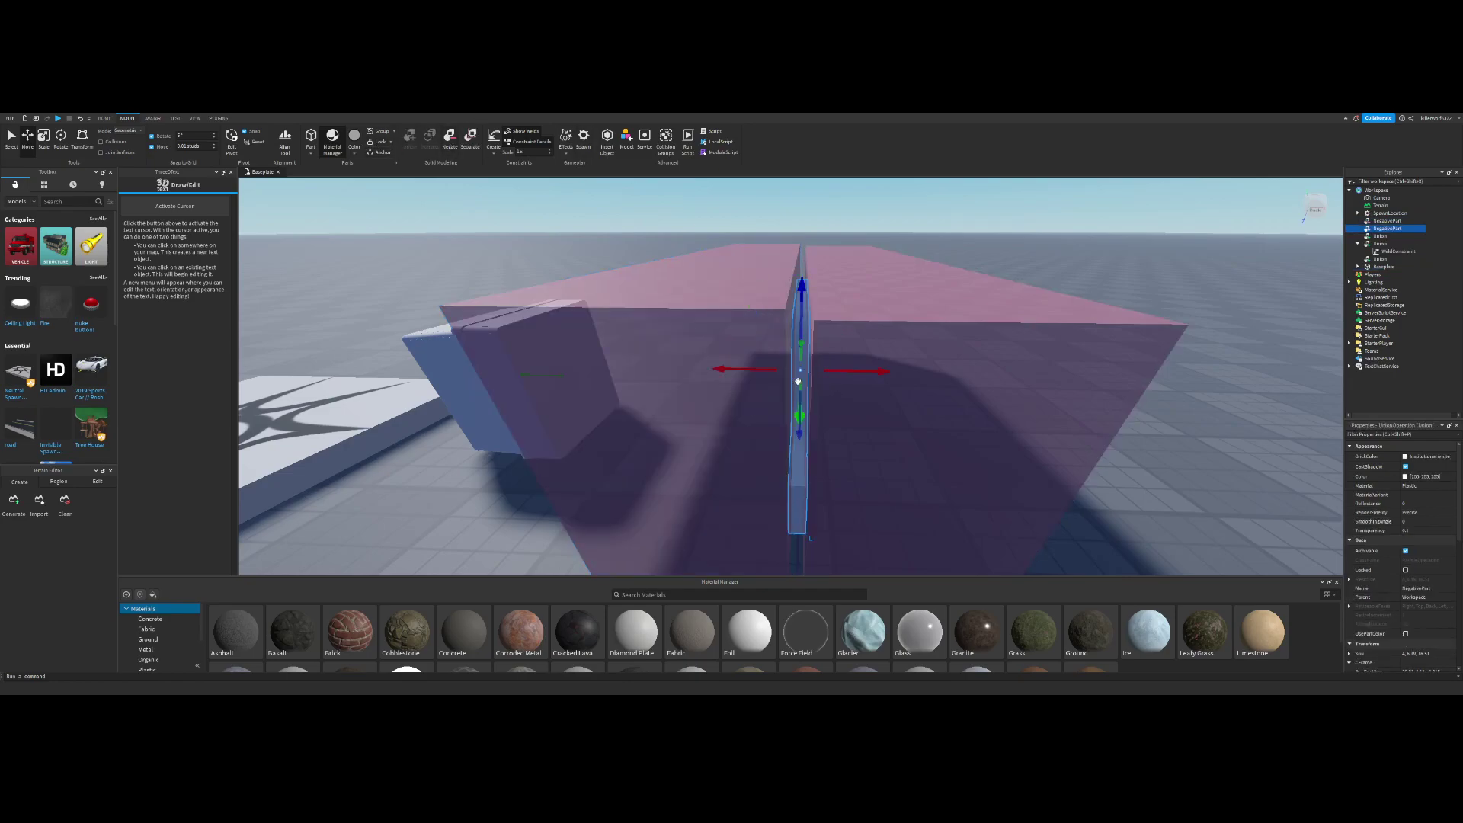
left_click(890, 317, "ctrl")
left_click(741, 303, "ctrl")
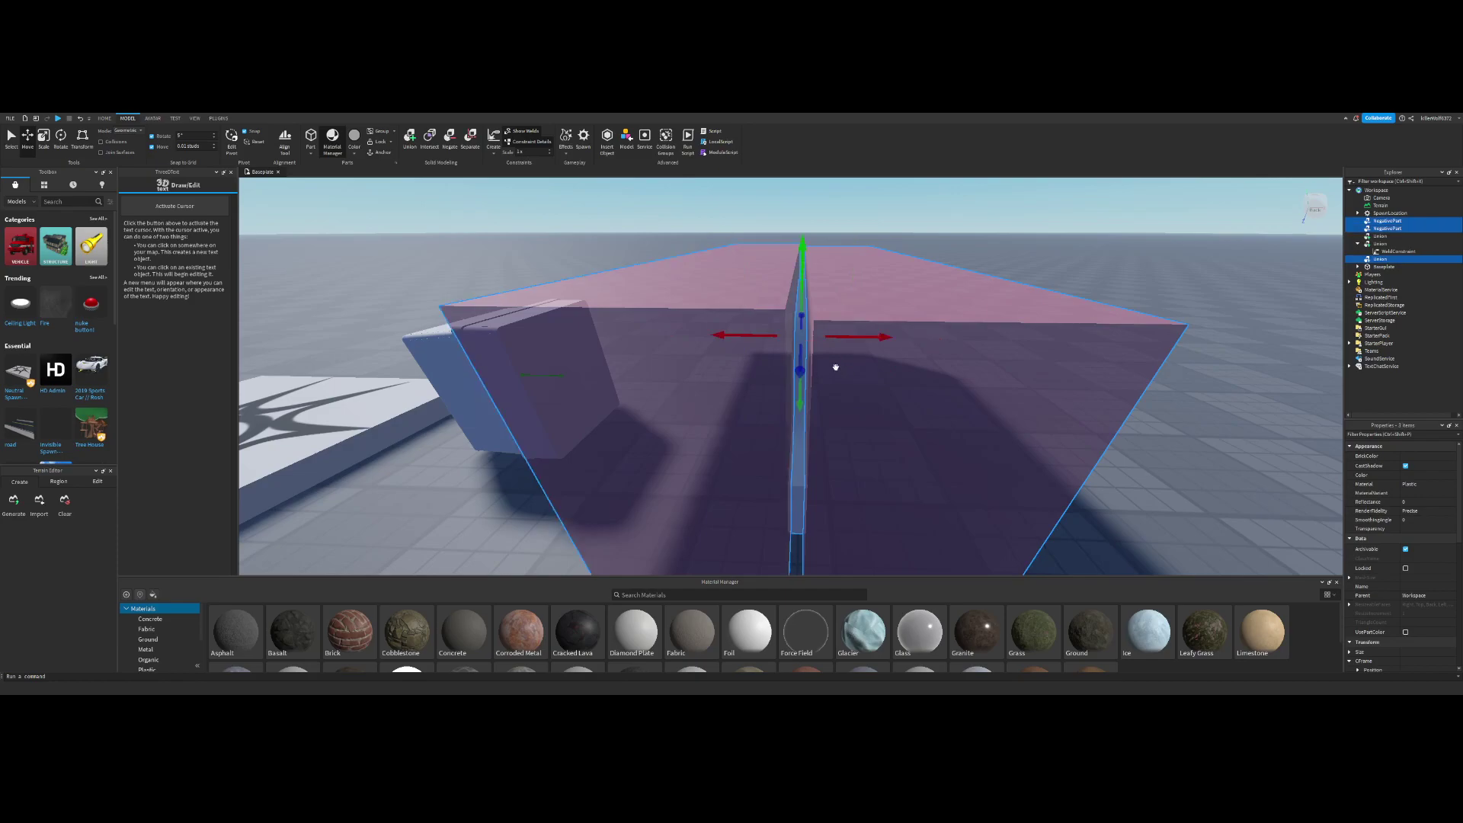
left_click(410, 140)
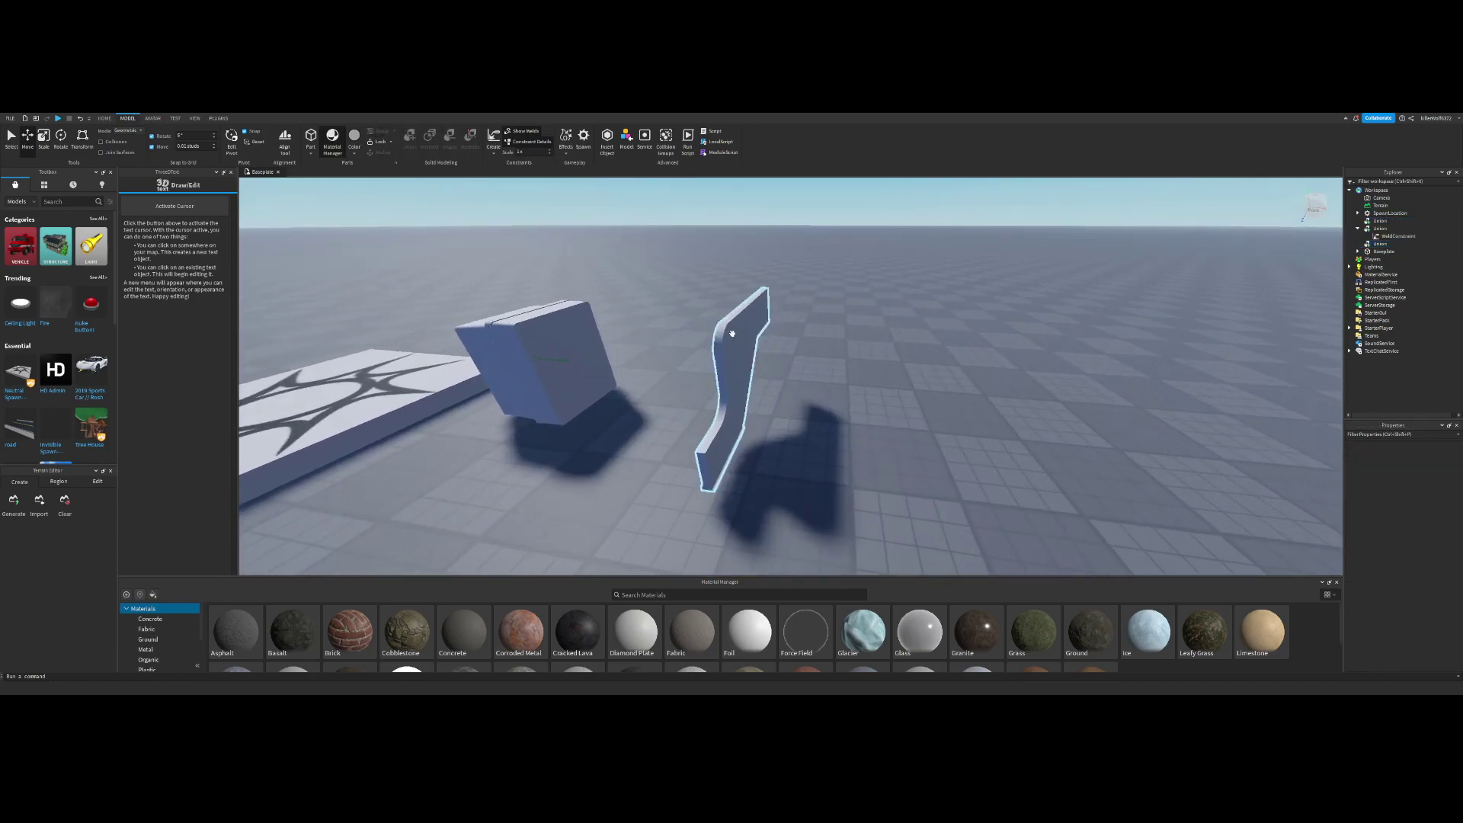
Step: Try changing the thin bracket plate's thickness, then undo that resize and the union with the negated blocks
left_click(732, 333)
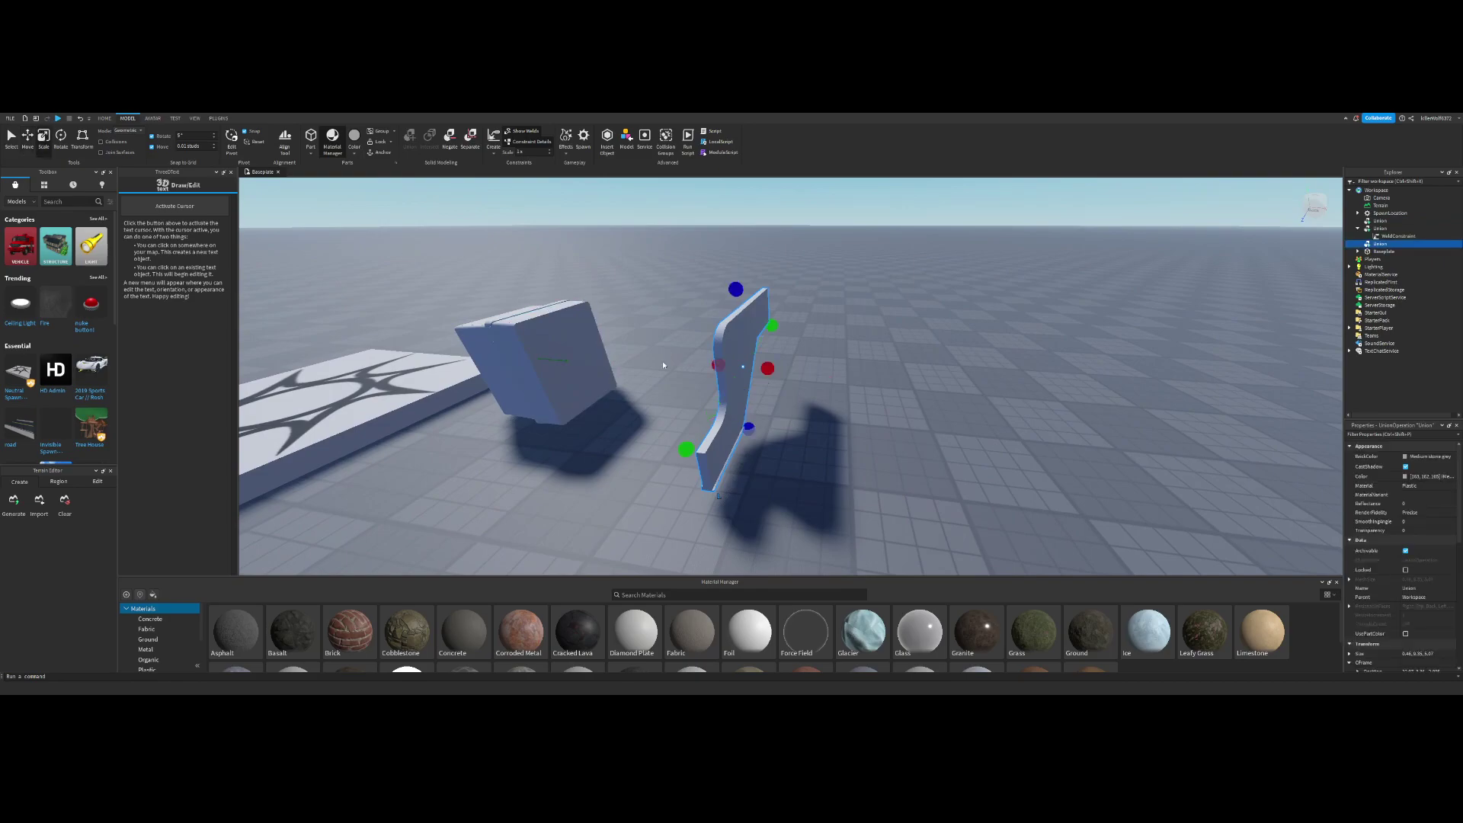
left_click_drag(766, 369, 785, 371)
left_click(855, 317)
right_click_drag(853, 322, 861, 350)
key("w")
left_click(810, 366)
key("ctrl+z")
key("ctrl+z")
Step: Select both negated blocks and shift them vertically together to cover the bracket's exposed edge
key("s")
left_click(885, 349)
left_click(779, 375)
left_click(652, 400, "ctrl")
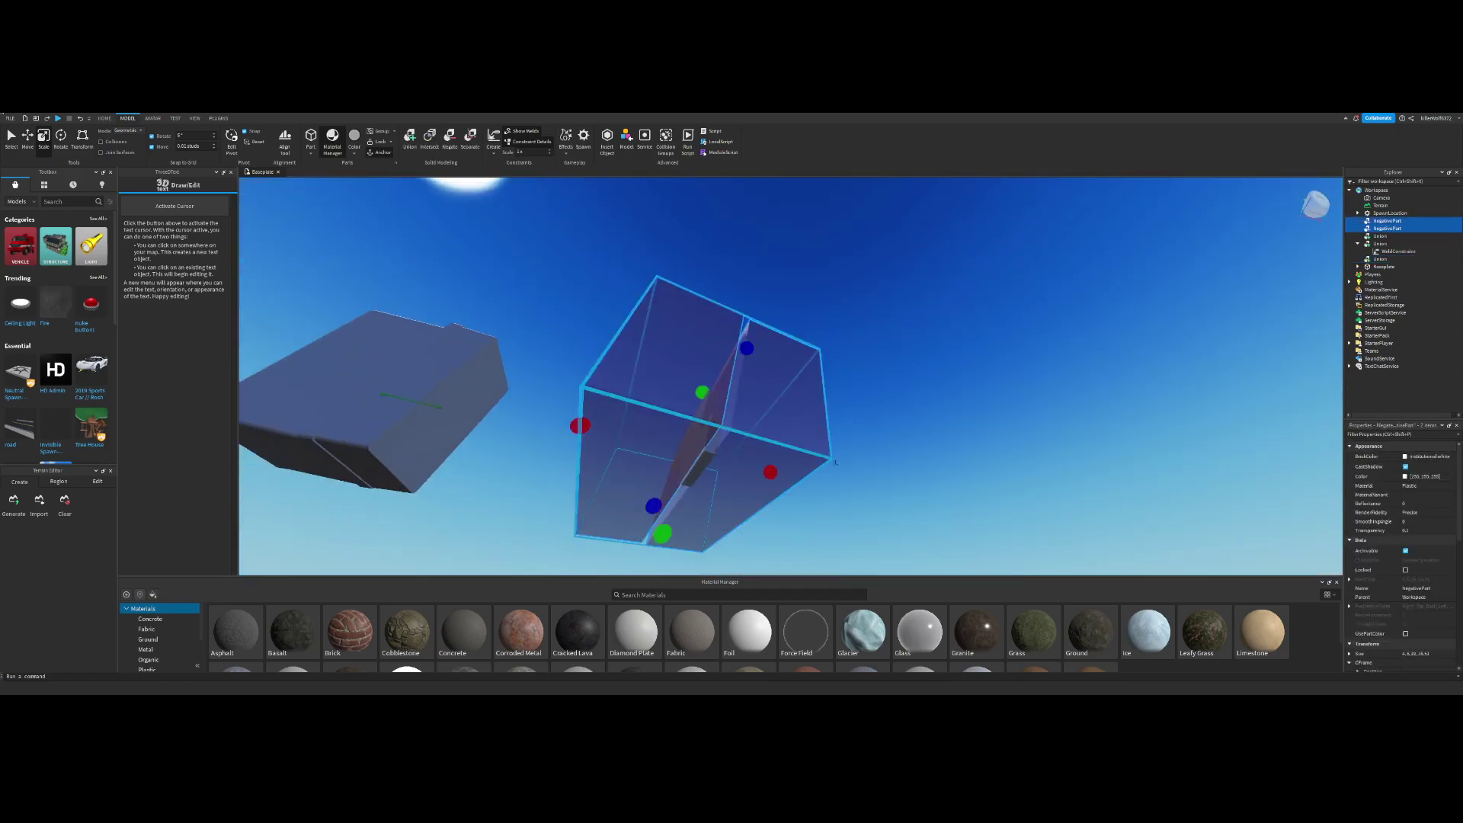
left_click(27, 138)
left_click_drag(702, 386, 700, 394)
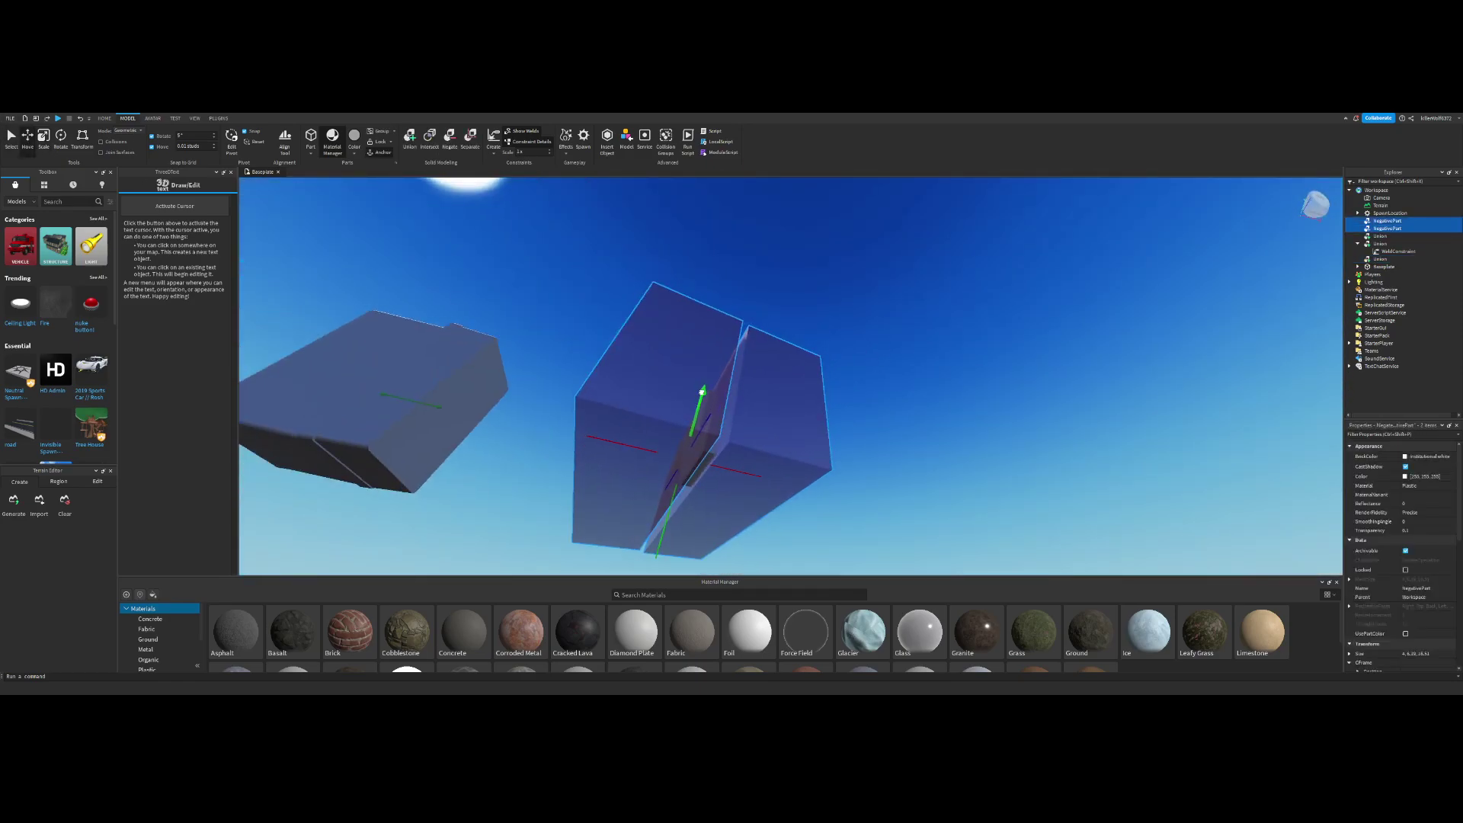
Step: Select the bracket with both negated blocks and union them into a thin bracket plate
left_click(836, 329)
right_click_drag(835, 329, 835, 328)
scroll(750, 247, "down", 3)
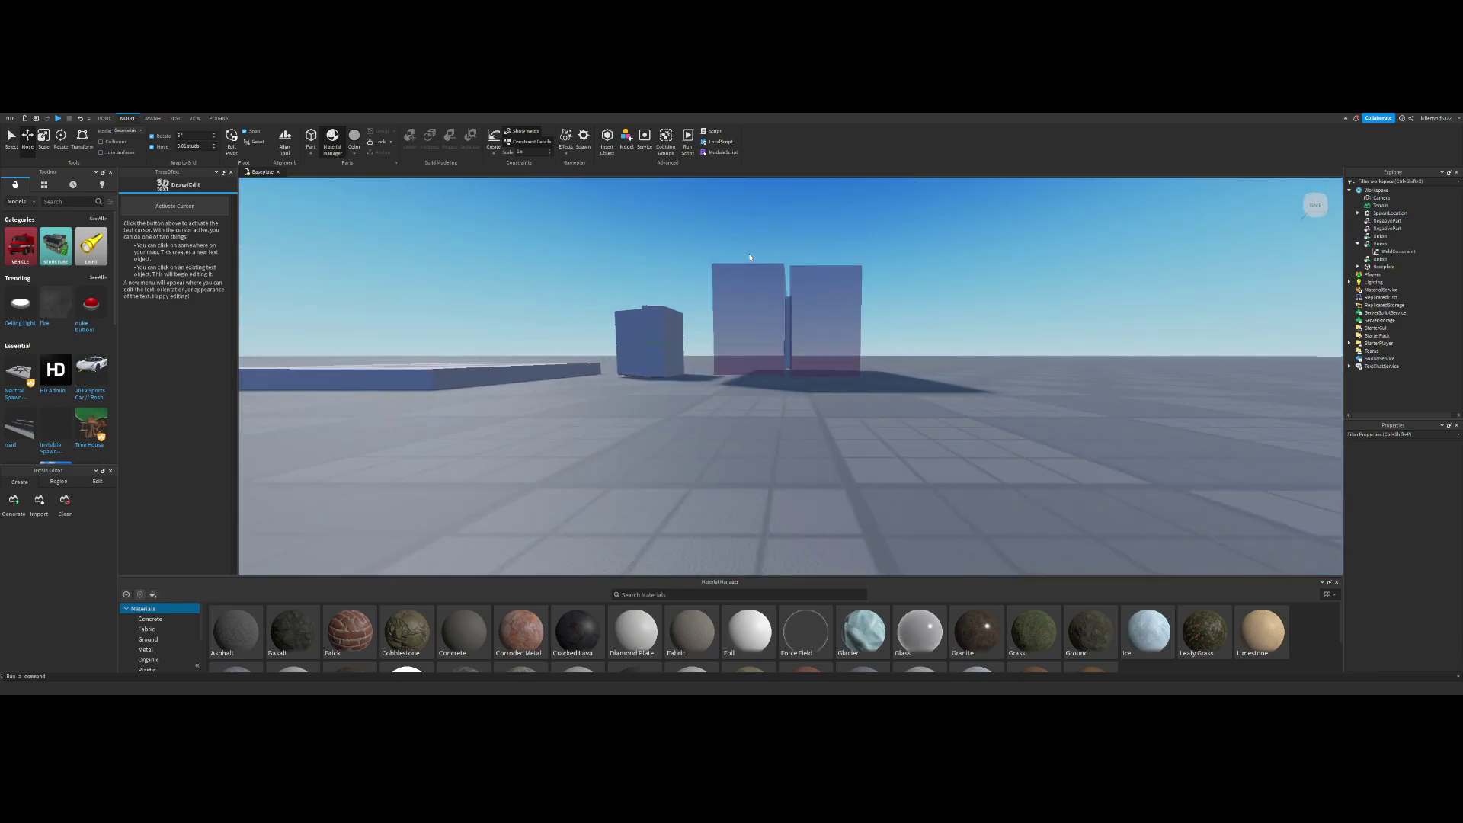
left_click_drag(746, 252, 848, 381)
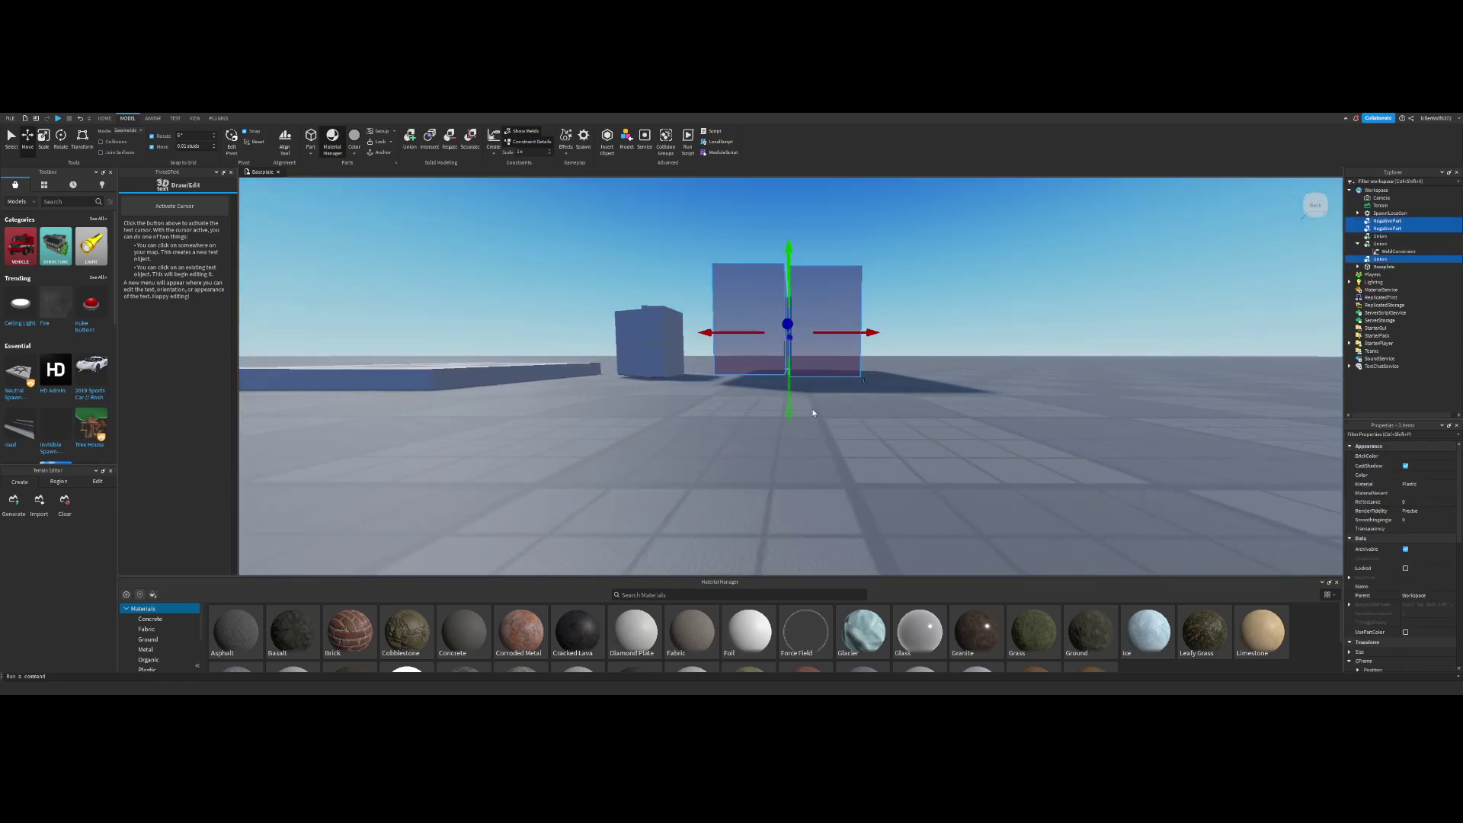
key("ctrl+shift+g")
Step: Move the thin bracket plate sideways, closer to the layered prop
left_click(871, 287)
right_click_drag(870, 287, 871, 287)
key("w")
left_click(875, 356)
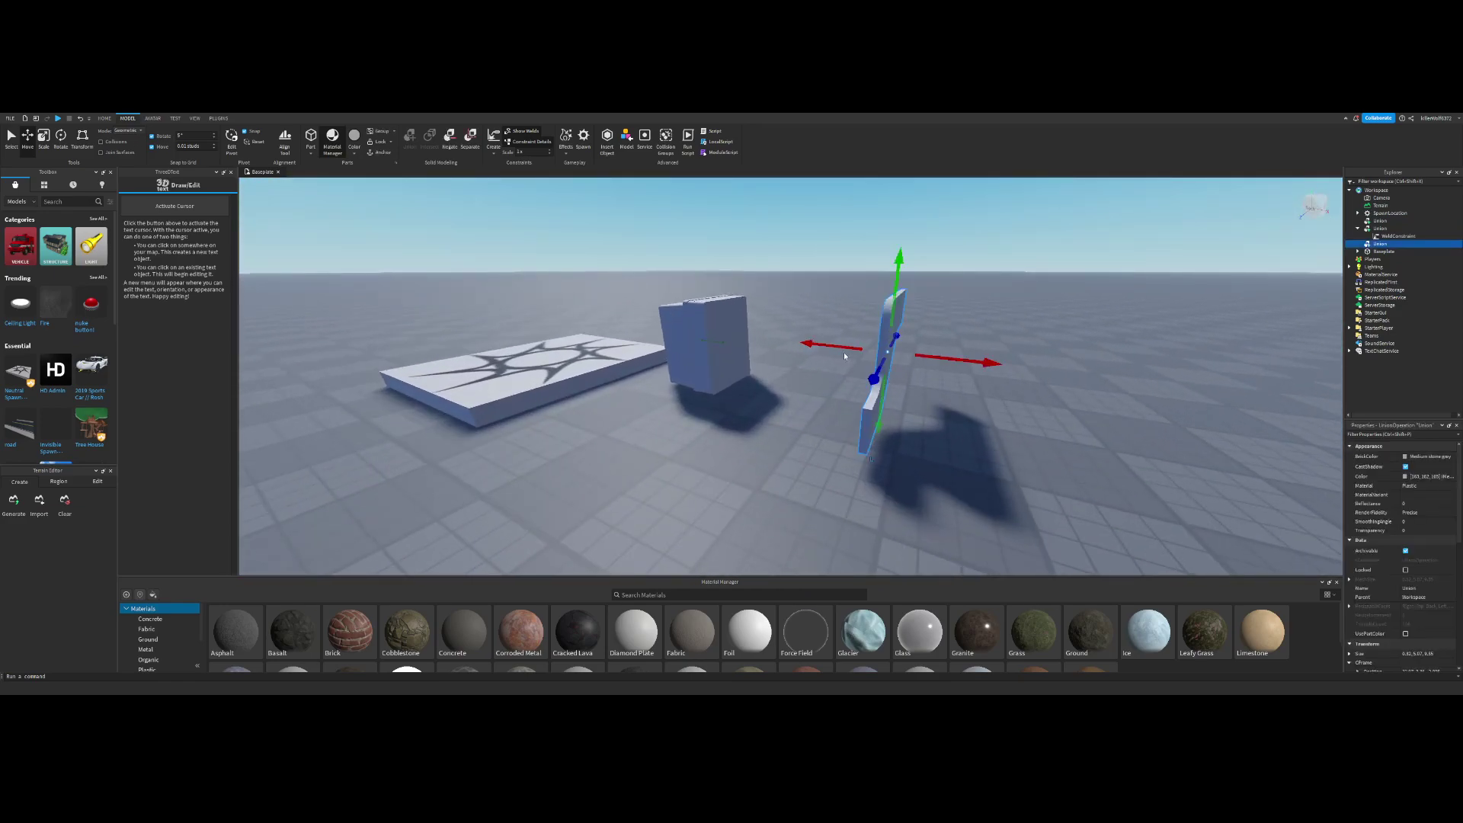
left_click_drag(844, 352, 786, 349)
Step: Rotate the thin bracket plate to change the direction its flat side faces next to the layered prop
left_click(956, 321)
key("d")
right_click_drag(956, 321, 956, 322)
left_click(850, 411)
left_click(979, 404)
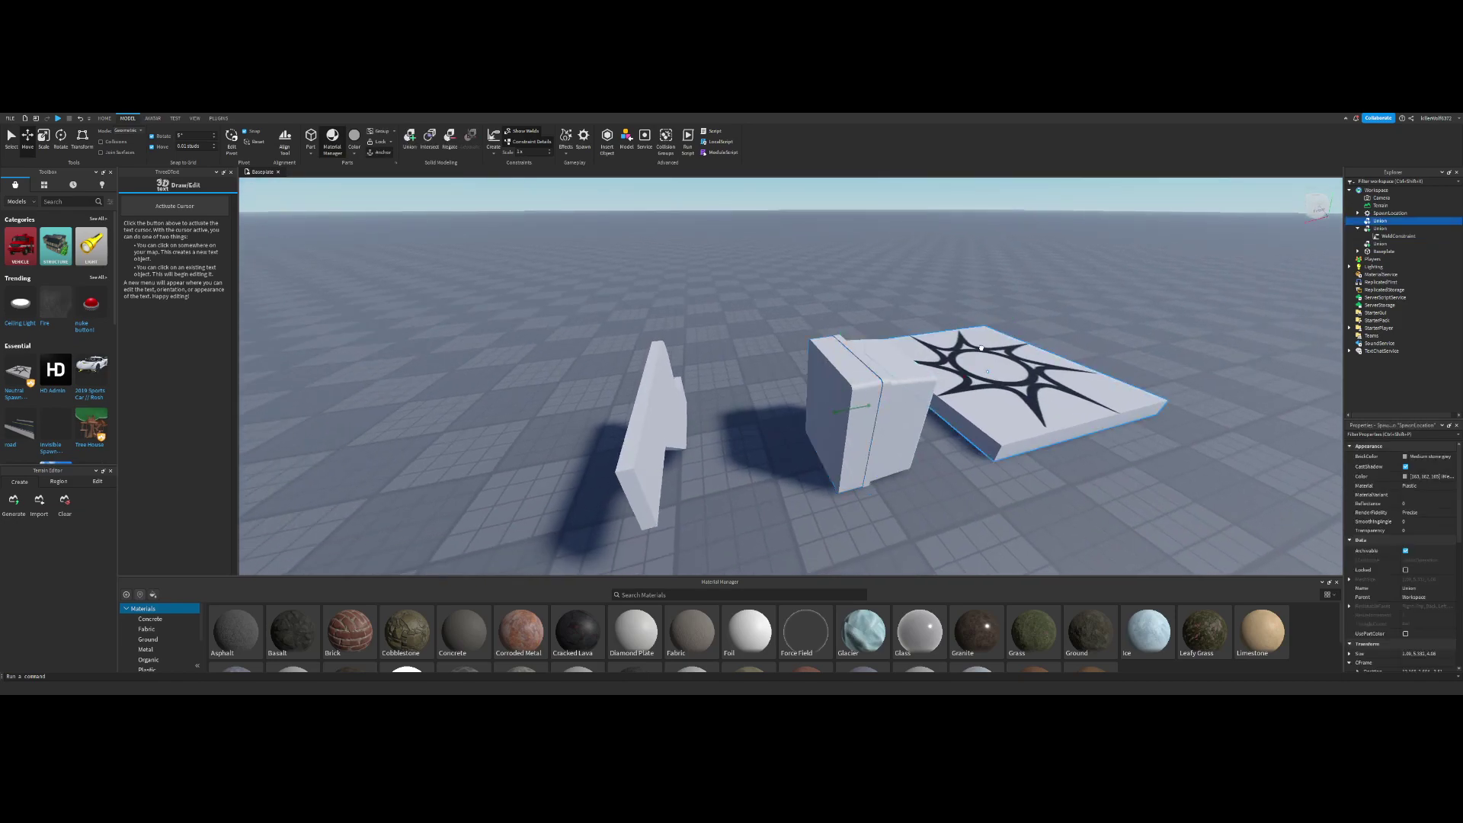
left_click(666, 412)
left_click(61, 139)
key("a")
right_click_drag(583, 318, 583, 318)
left_click_drag(740, 347, 843, 317)
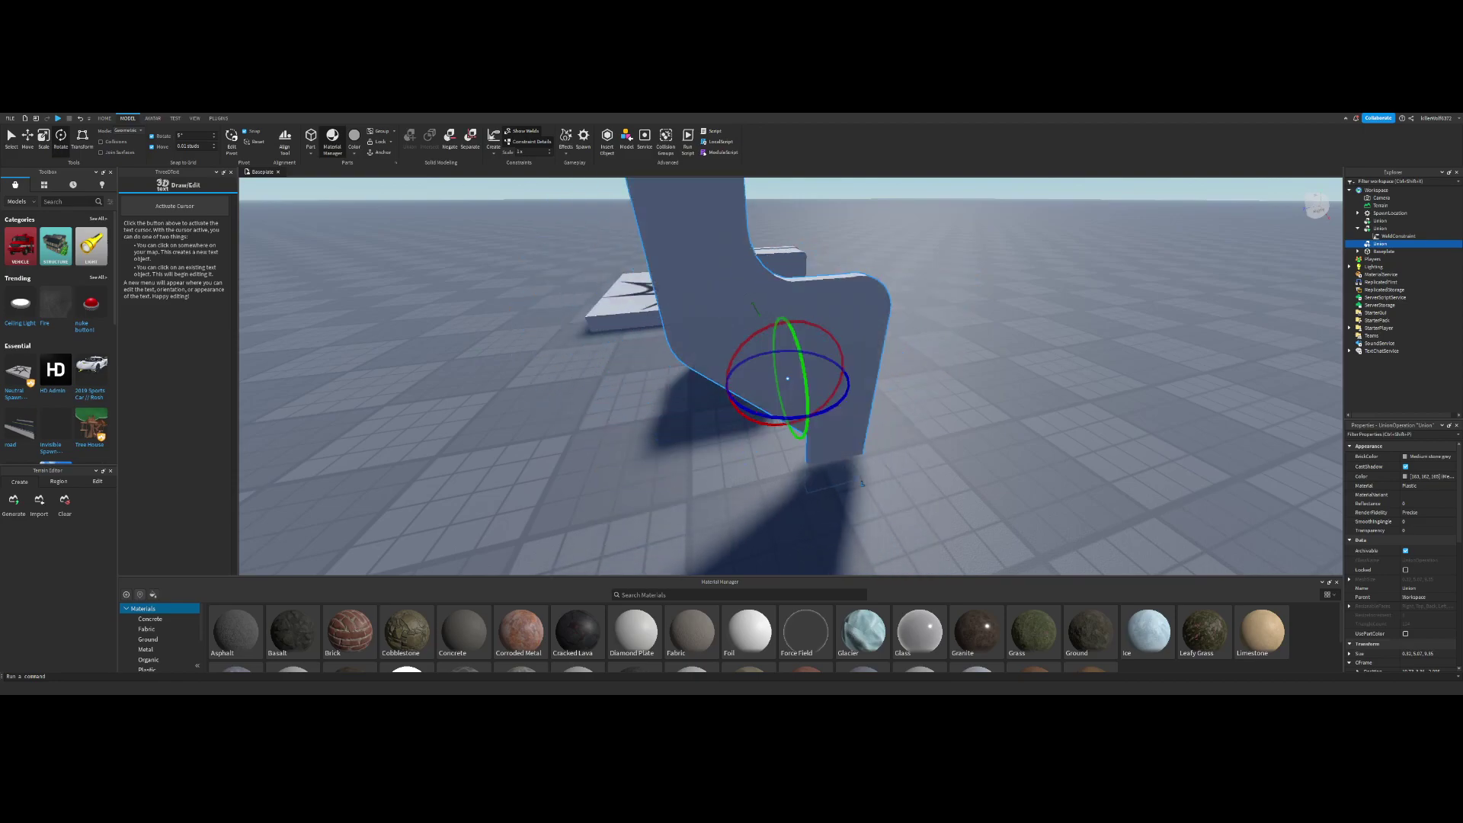
Step: Place the bracket plate freehand against the face of the layered prop
left_click(11, 139)
key("s")
key("d")
right_click_drag(730, 391, 730, 390)
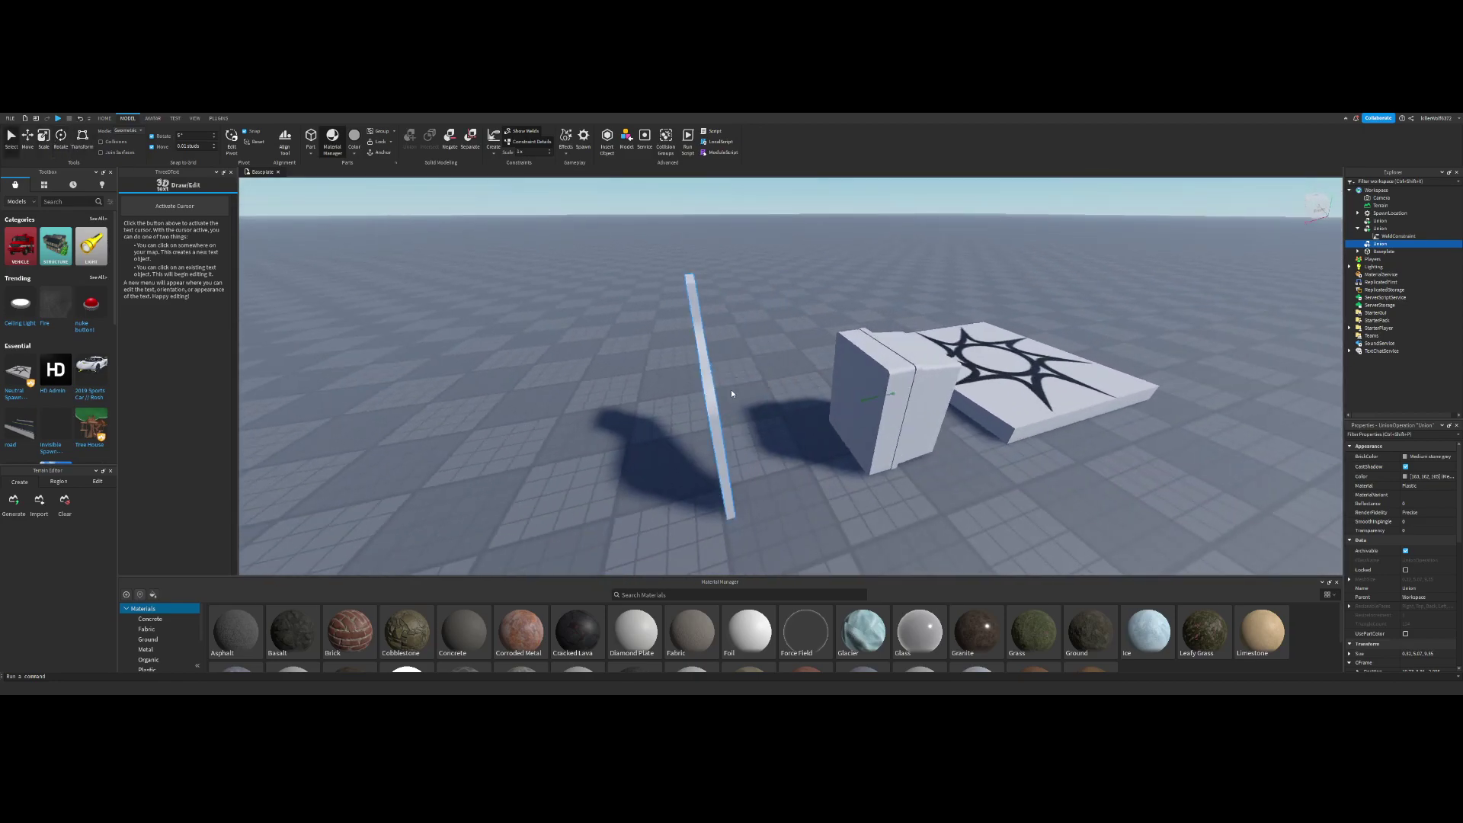
left_click_drag(730, 390, 894, 406)
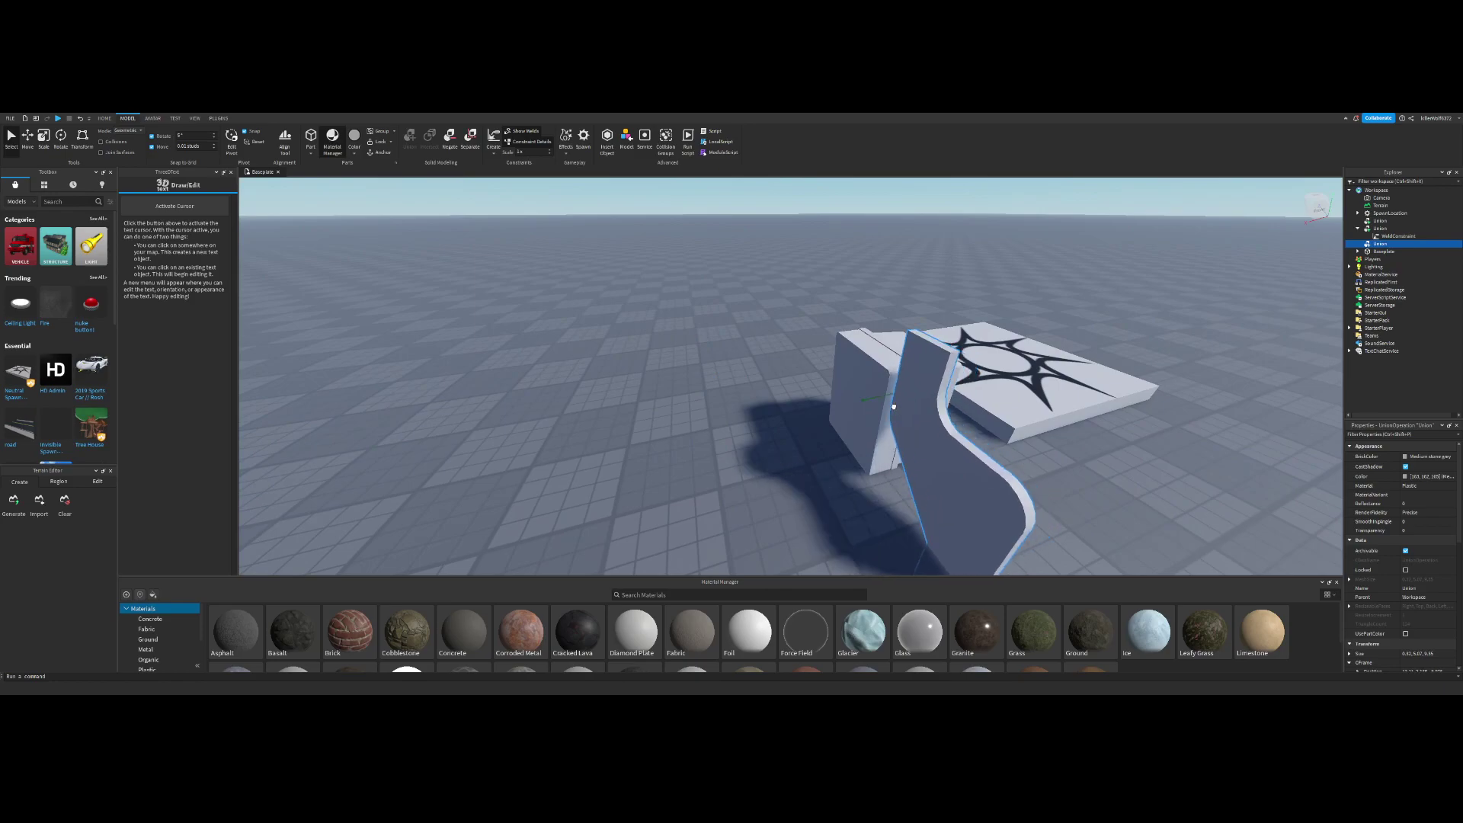
Step: Rotate the bracket plate so its arm points up and away from the layered prop, and set it against the prop's face
left_click(57, 148)
right_click_drag(810, 434, 809, 435)
left_click_drag(890, 459, 985, 417)
key("d")
right_click_drag(986, 414, 986, 414)
key("w")
key("s")
left_click(936, 311)
right_click_drag(936, 311, 937, 314)
key("w")
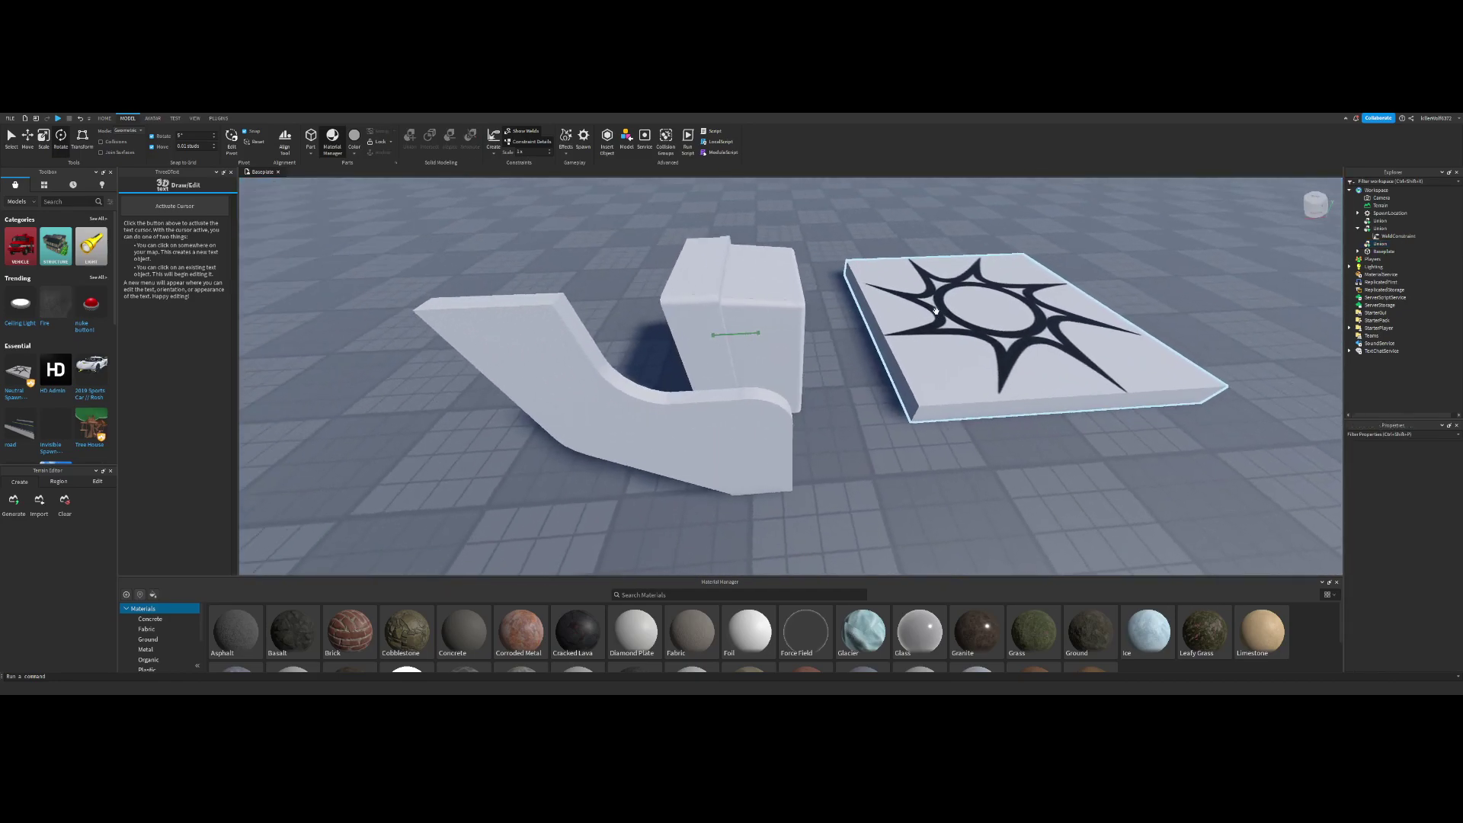
left_click_drag(762, 415, 717, 347)
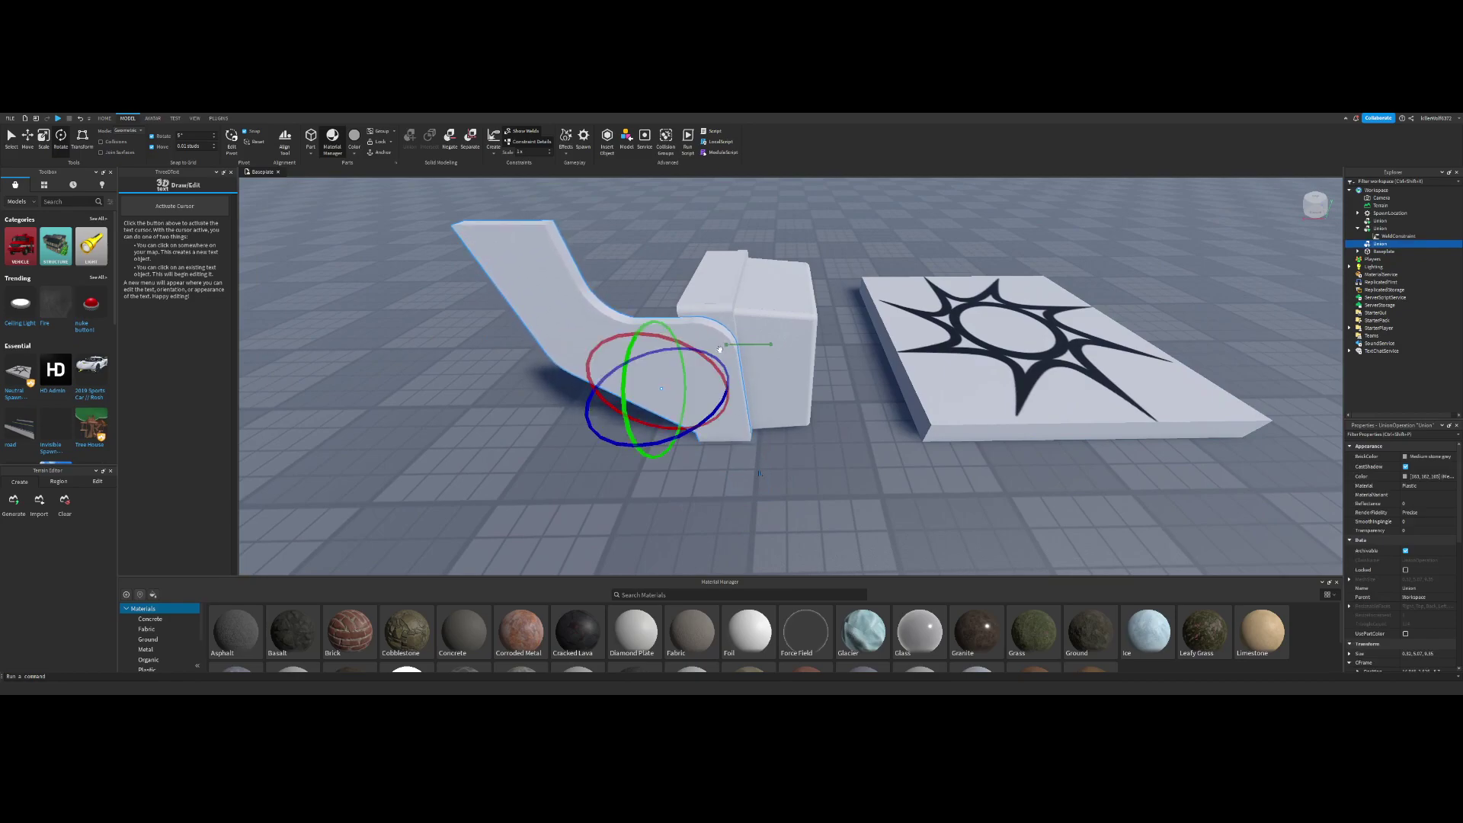
Step: Try placing the bracket plate higher on the layered prop, then undo that move
left_click(911, 313)
left_click(769, 305, "ctrl")
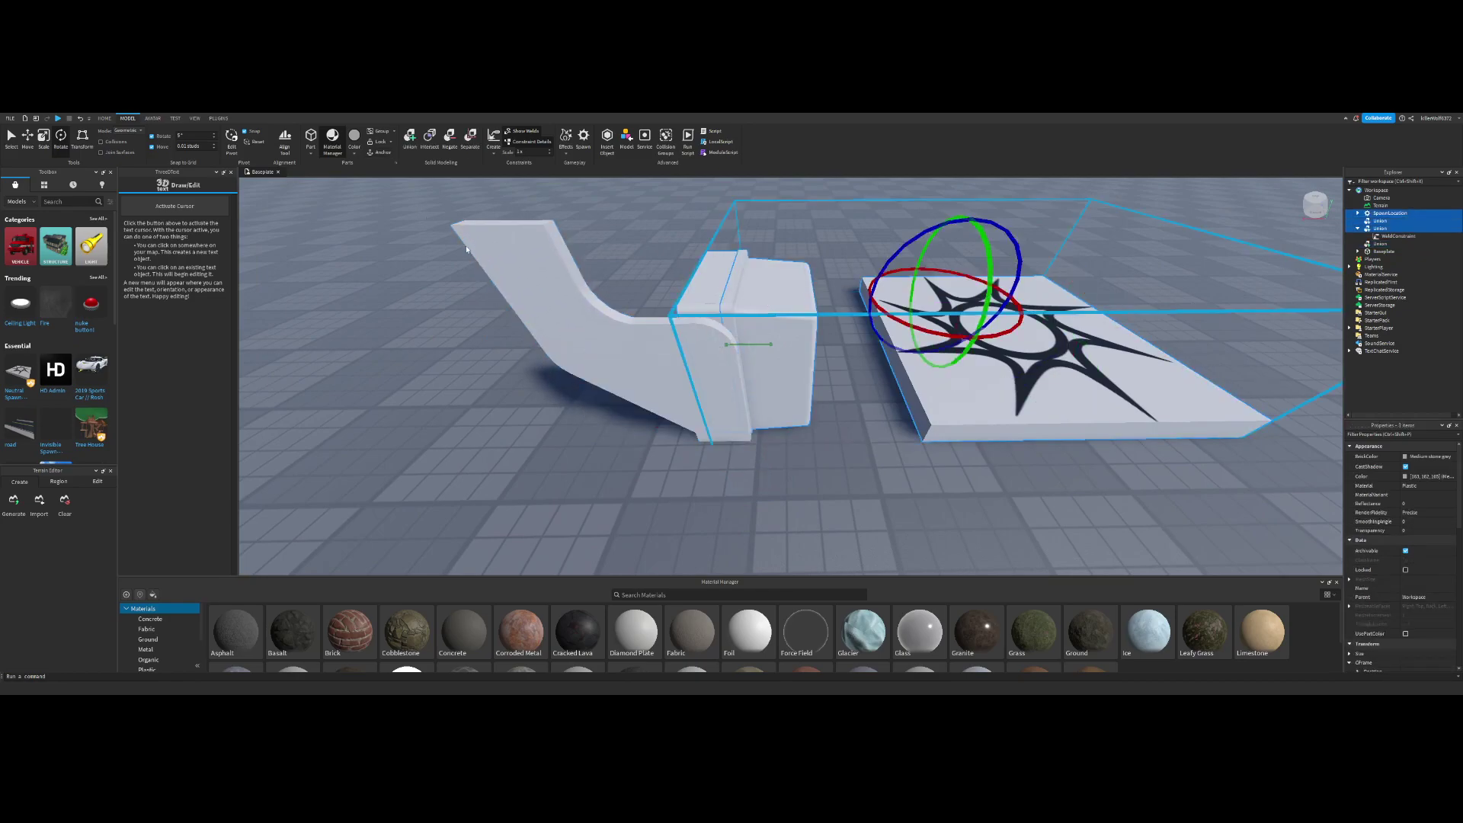
left_click(903, 206)
mouse_move(661, 349)
left_mouse_down()
mouse_move(820, 366)
mouse_move(672, 371)
left_mouse_up()
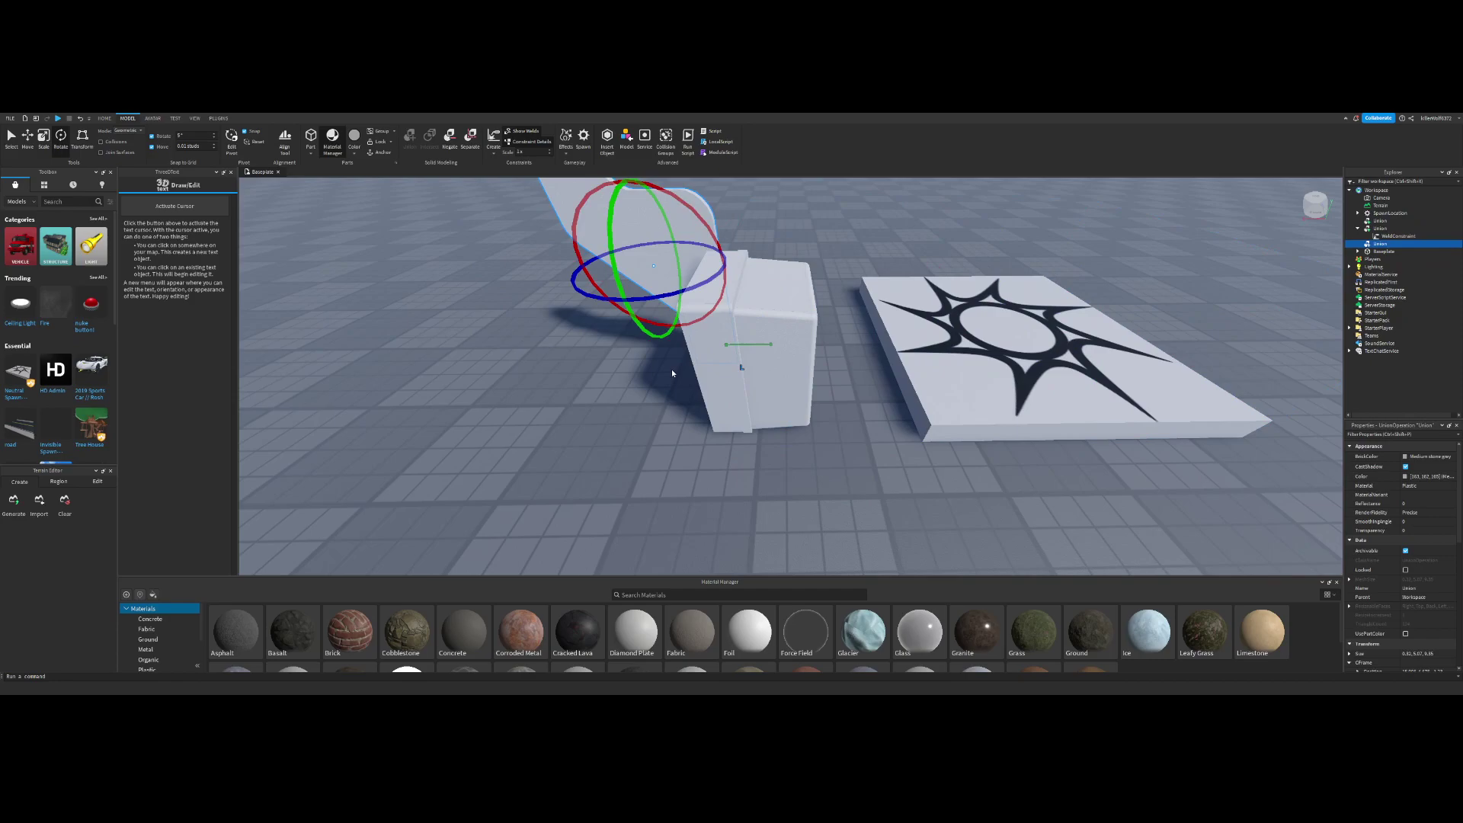
key("ctrl+z")
Step: Select the bracket plate together with the layered prop and raise both well above the ground
left_click(733, 207)
scroll(735, 214, "down", 5)
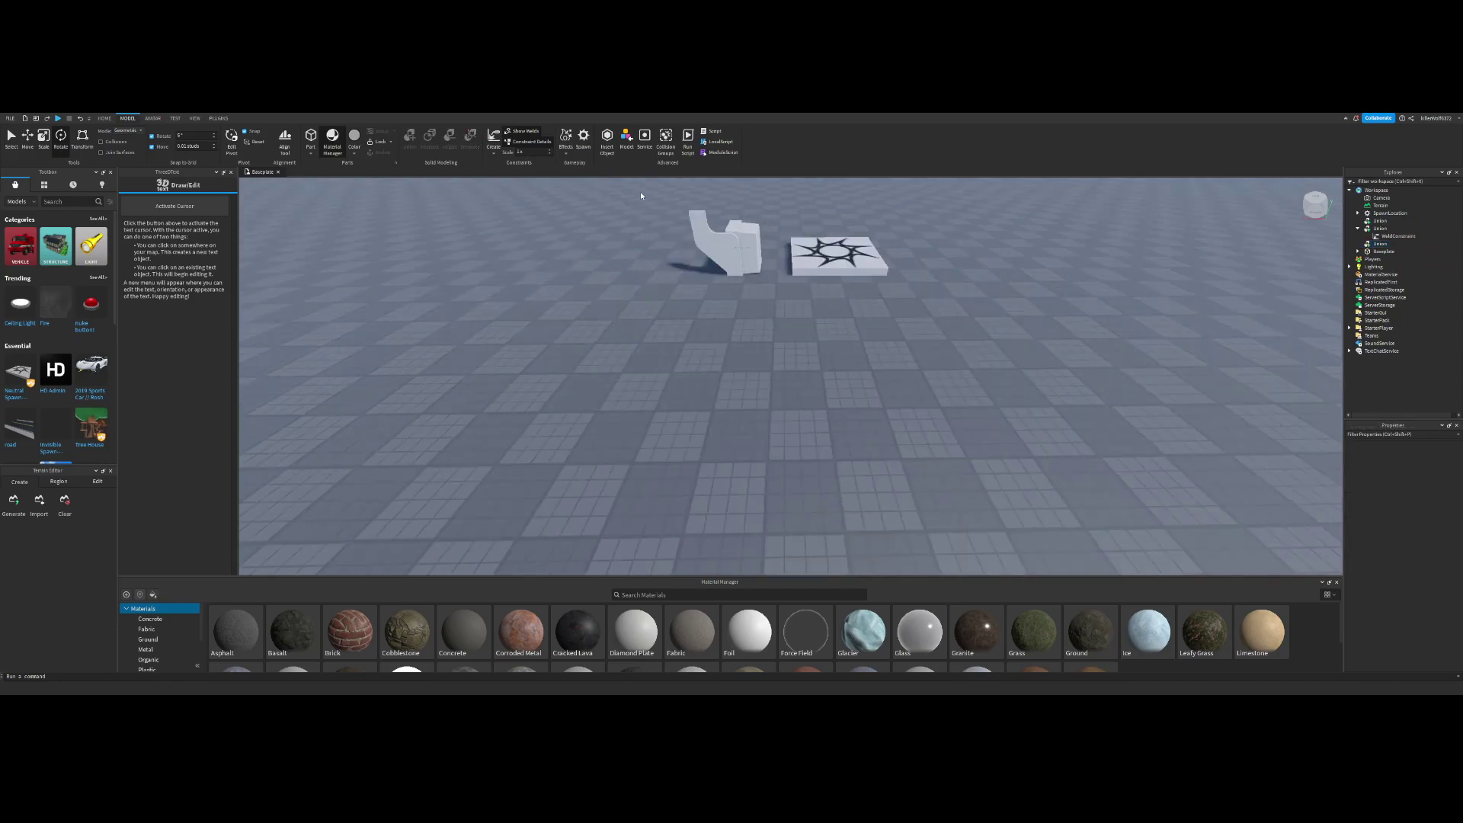
left_click(733, 221)
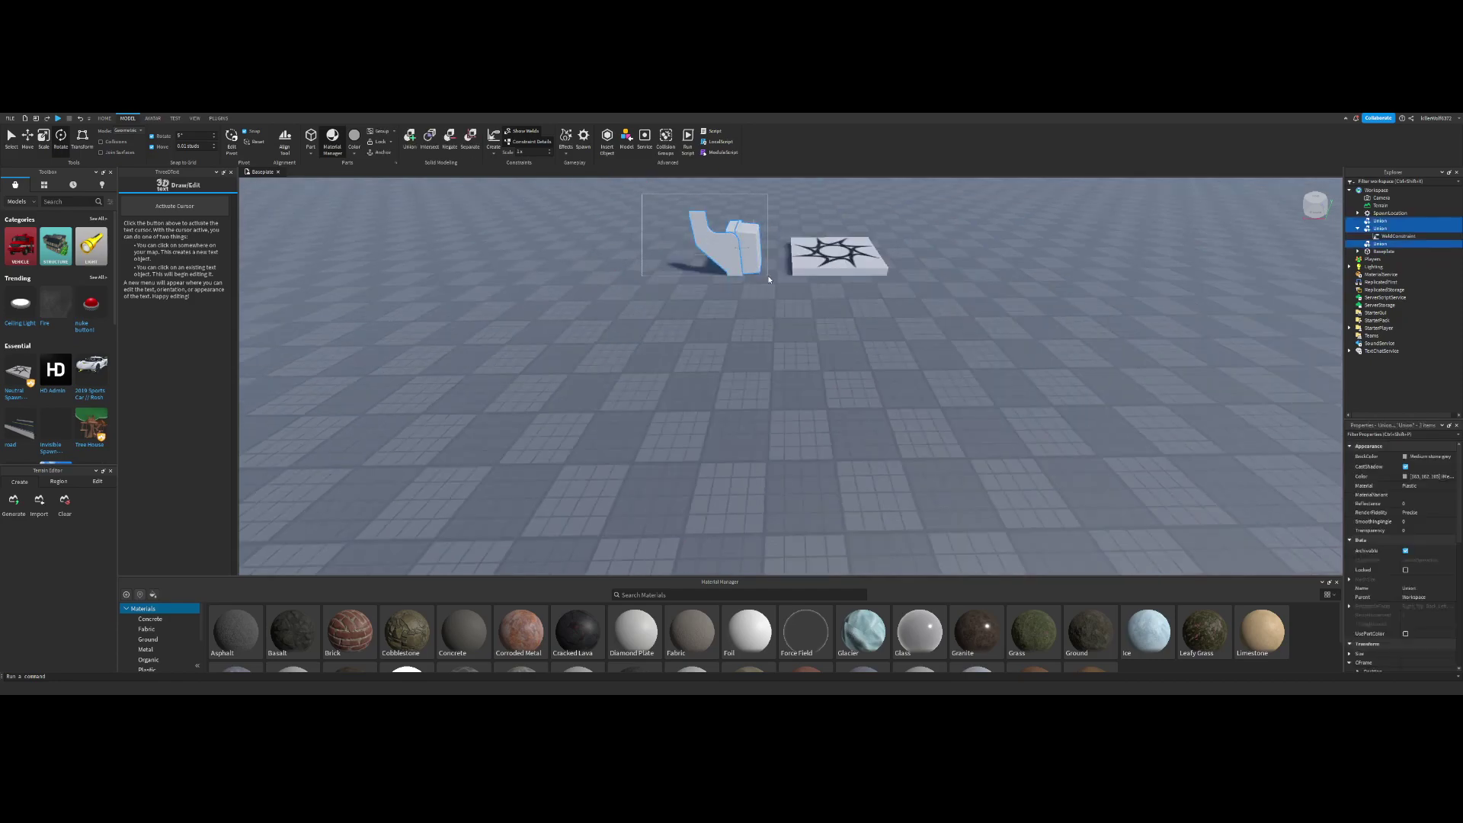
left_click(23, 137)
right_click_drag(585, 279, 586, 268)
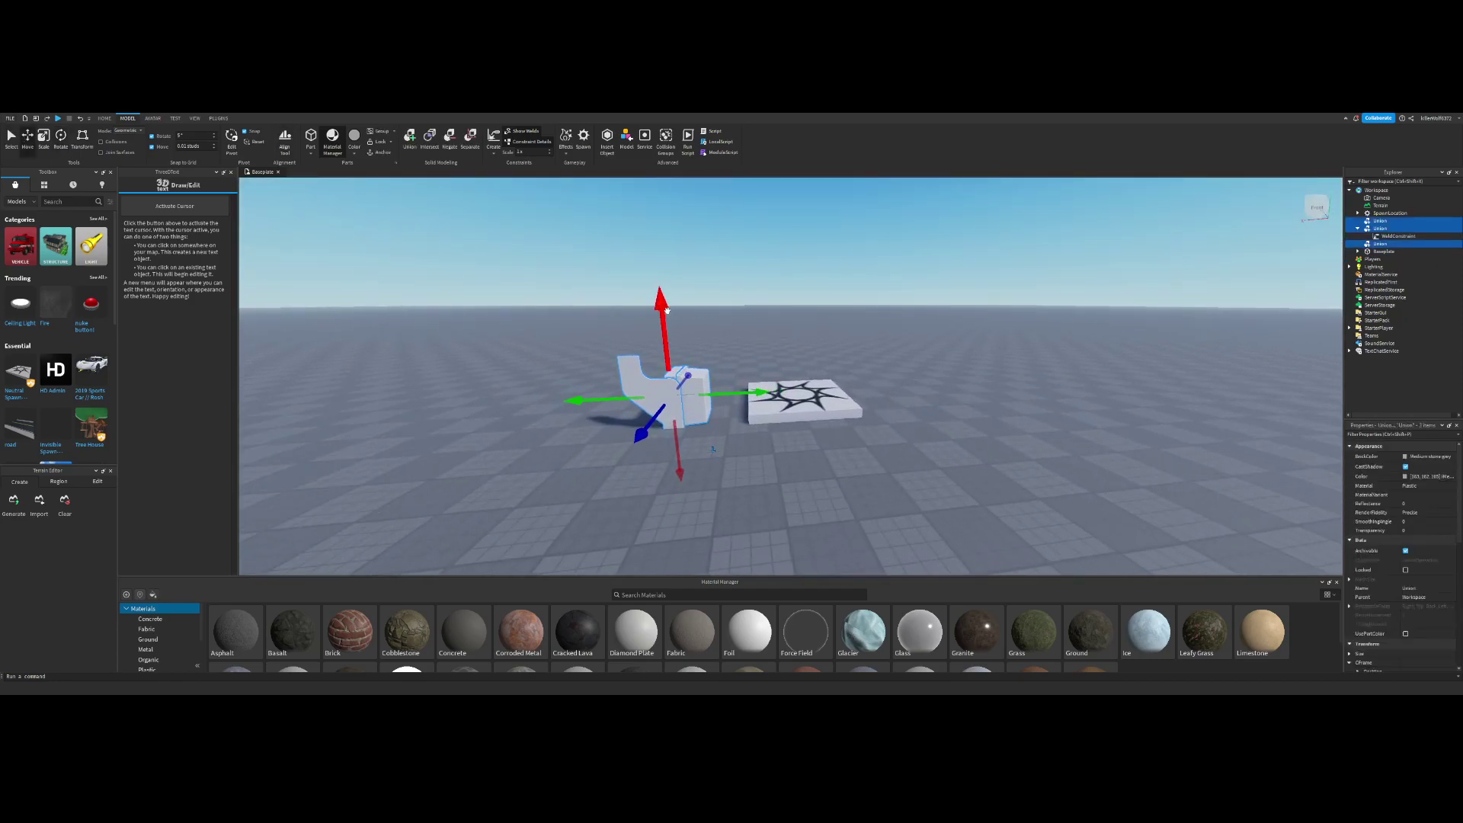
left_click(657, 323)
left_click_drag(592, 313, 702, 419)
left_click_drag(664, 323, 655, 228)
Step: Scale the bracket plate down slightly from its upper end, lower end and outer side
left_click(736, 251)
right_click_drag(736, 252, 737, 252)
key("w")
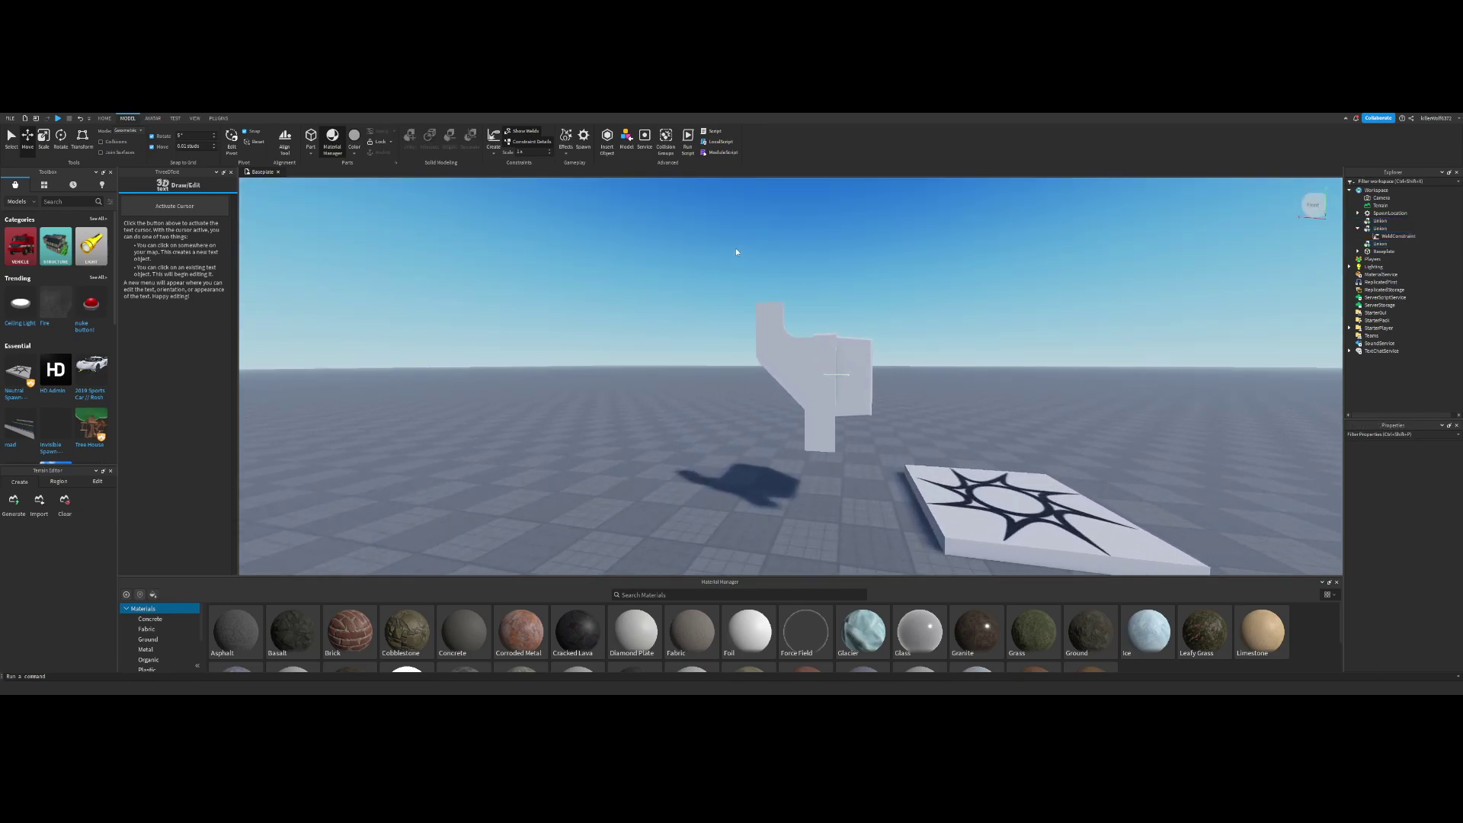
key("w")
left_click(795, 327)
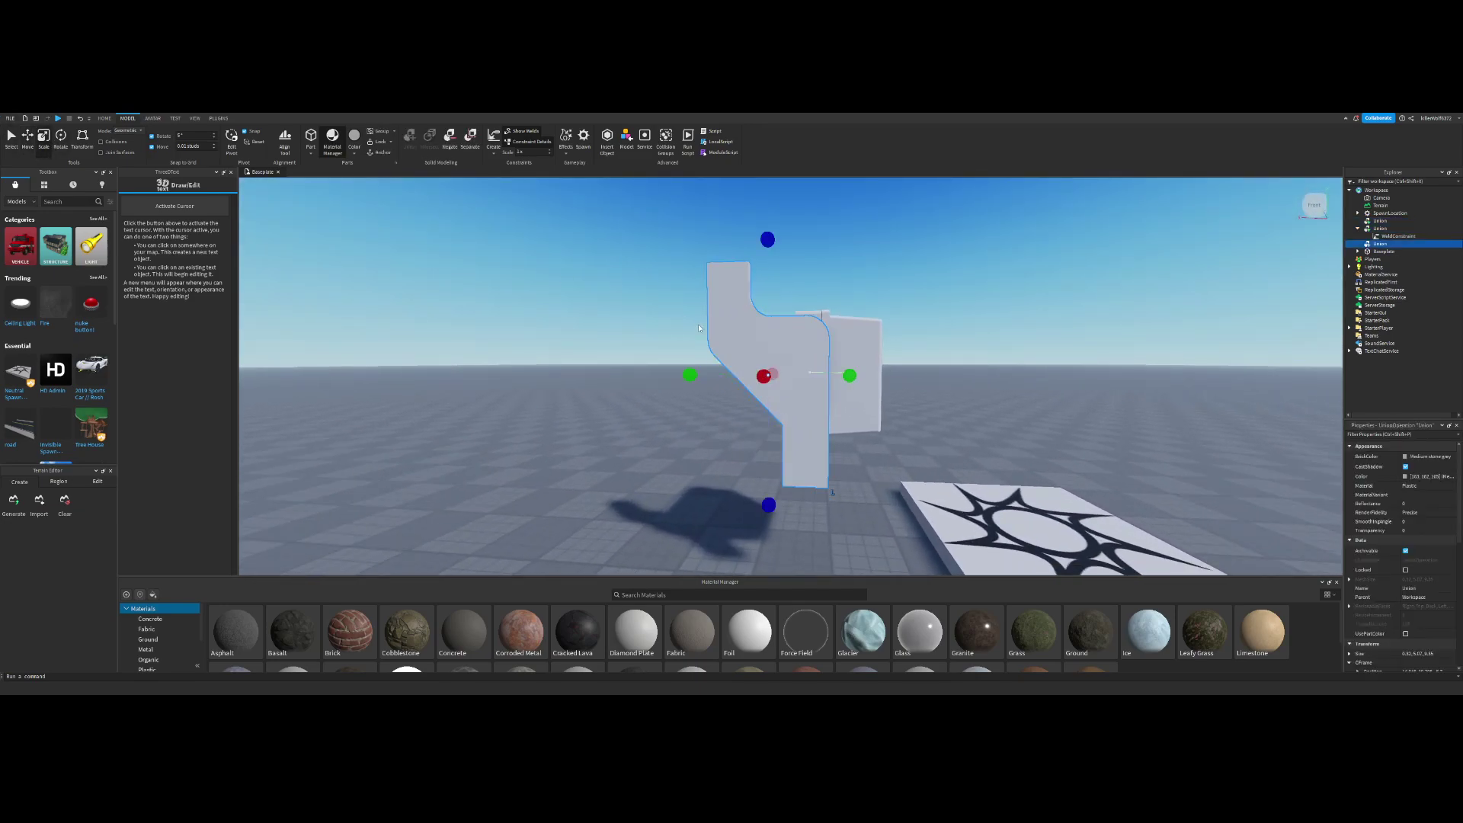
left_click_drag(768, 240, 766, 260)
left_click_drag(768, 506, 768, 494)
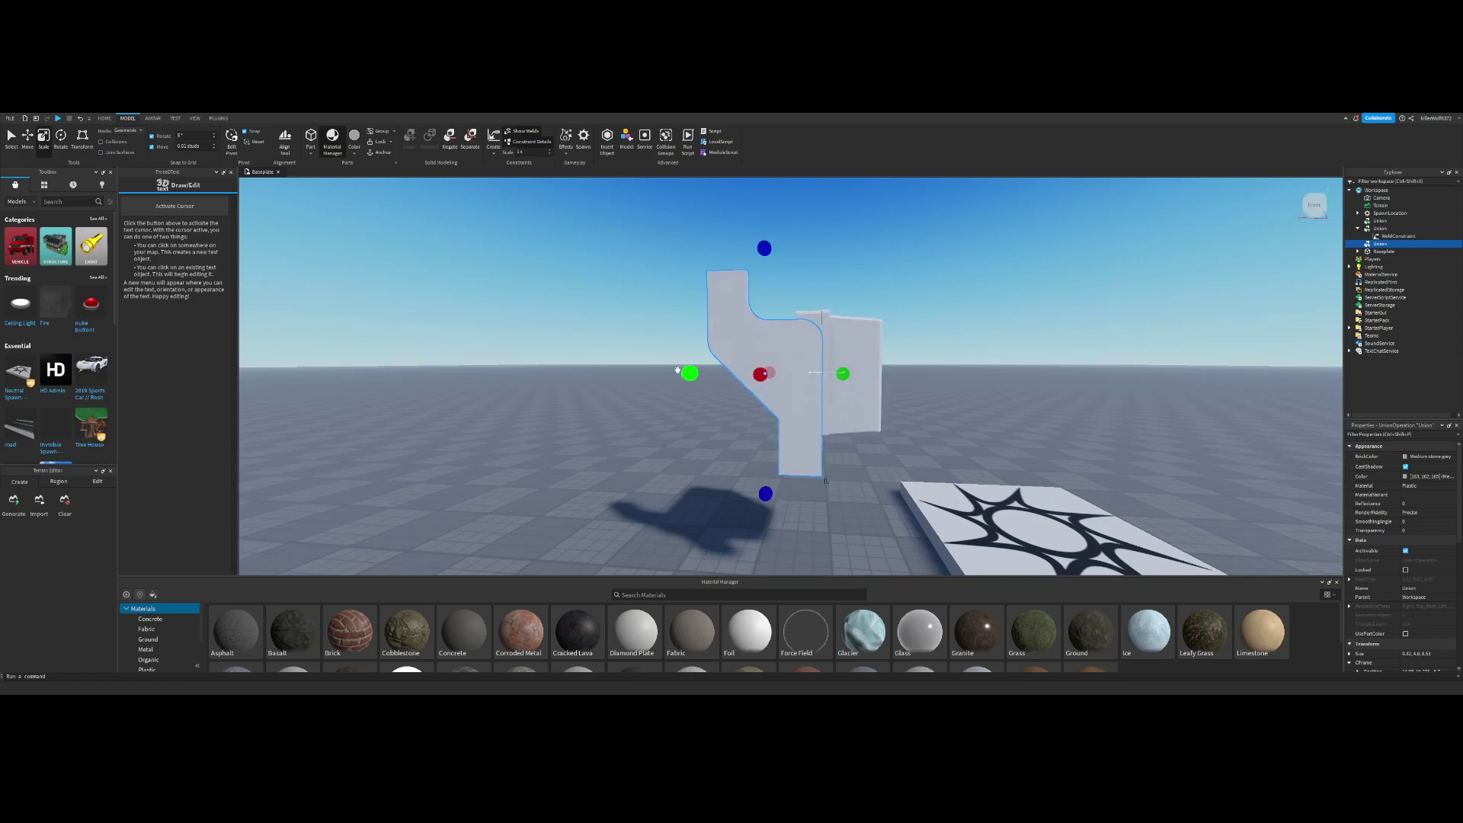
left_click_drag(677, 373, 684, 373)
Step: Examine how the resized bracket plate sits against the layered prop from several angles and distances
left_click(927, 272)
right_click_drag(927, 271, 929, 280)
left_click(805, 305)
key("f")
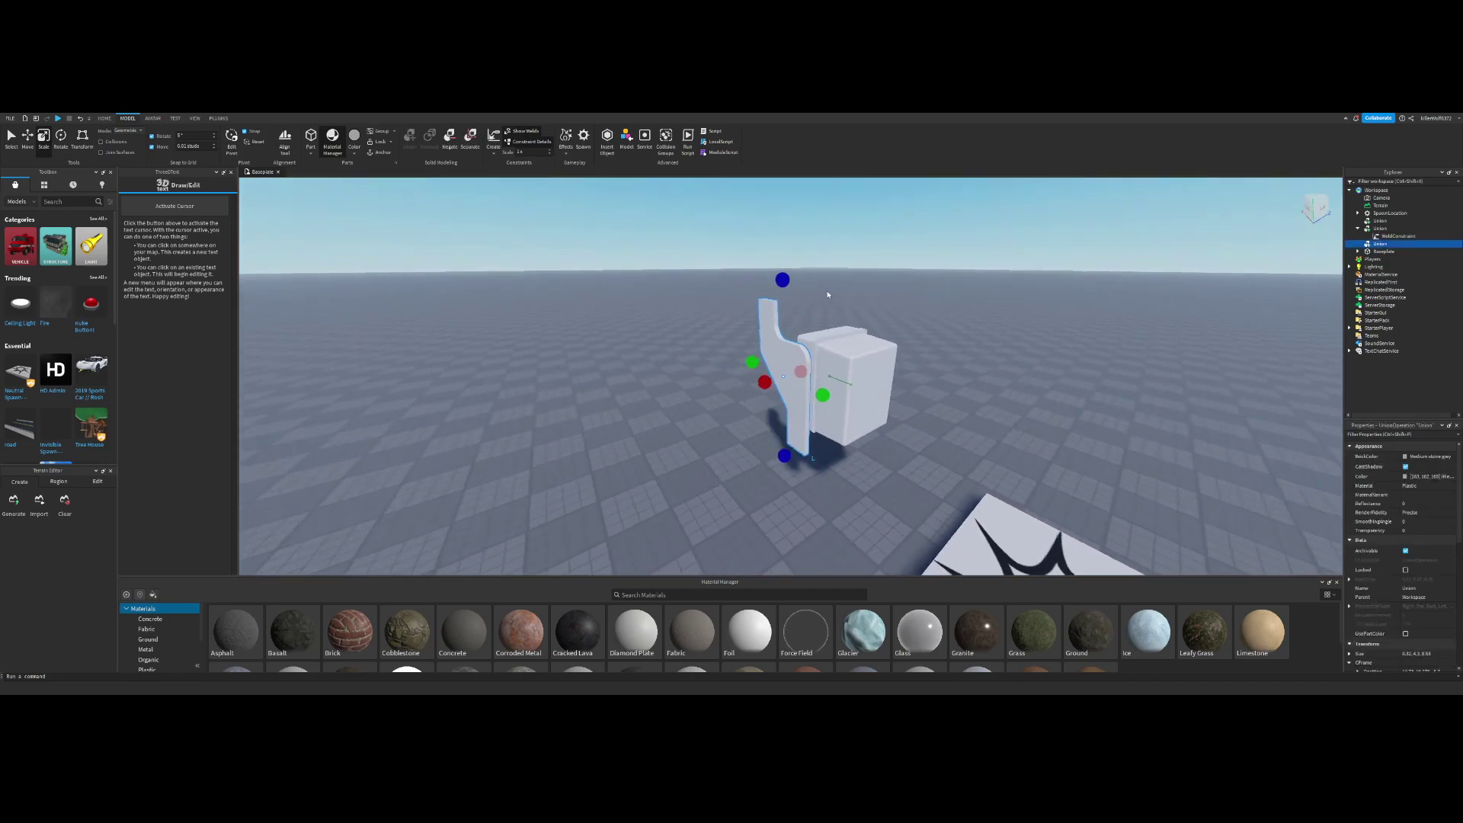
right_click_drag(830, 294, 831, 290)
scroll(830, 293, "up", 5)
left_click(902, 341, "ctrl")
left_click(902, 341)
scroll(903, 341, "down", 5)
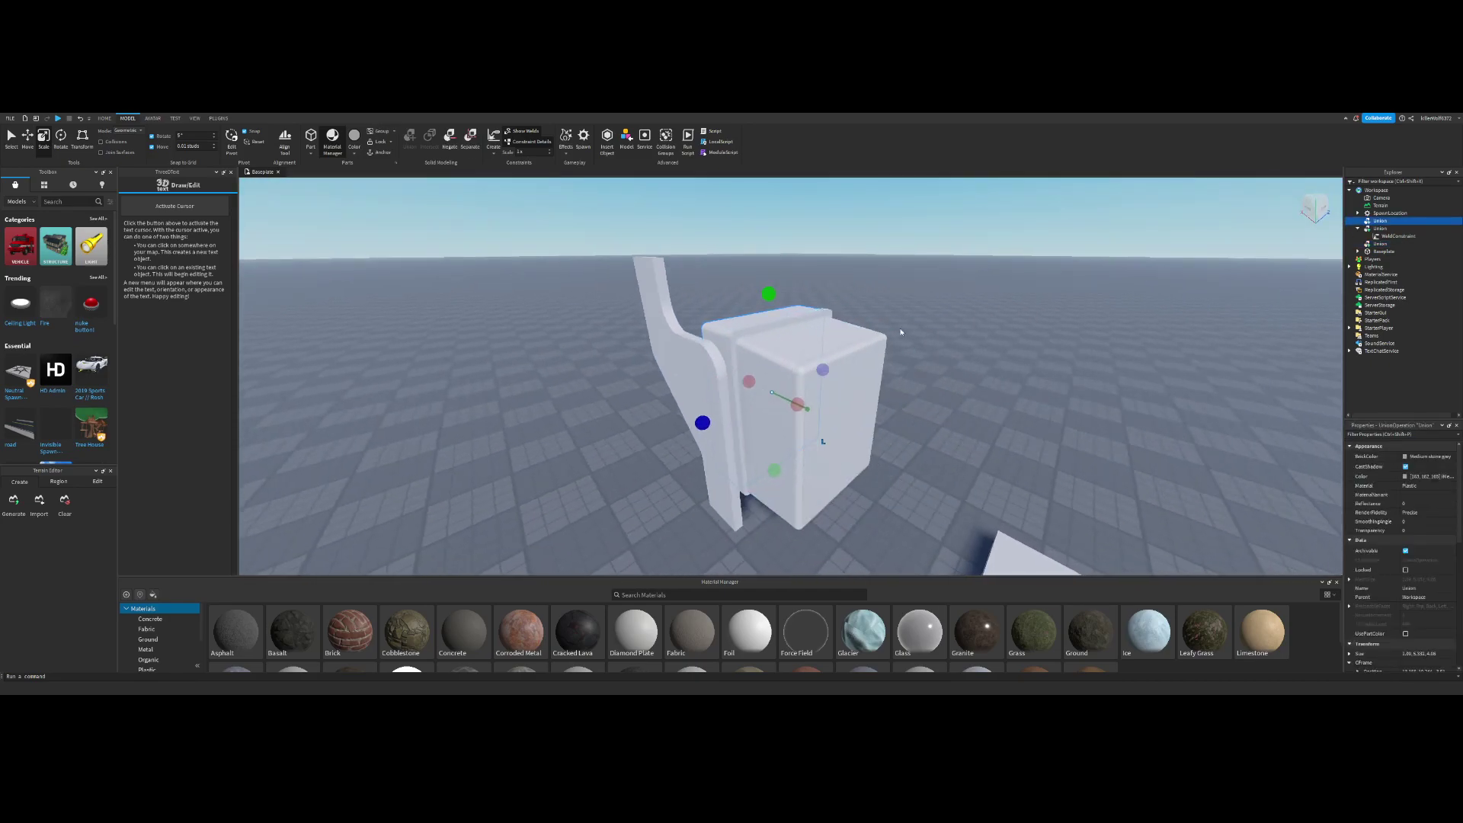
scroll(900, 331, "up", 5)
scroll(836, 245, "down", 5)
scroll(834, 240, "up", 5)
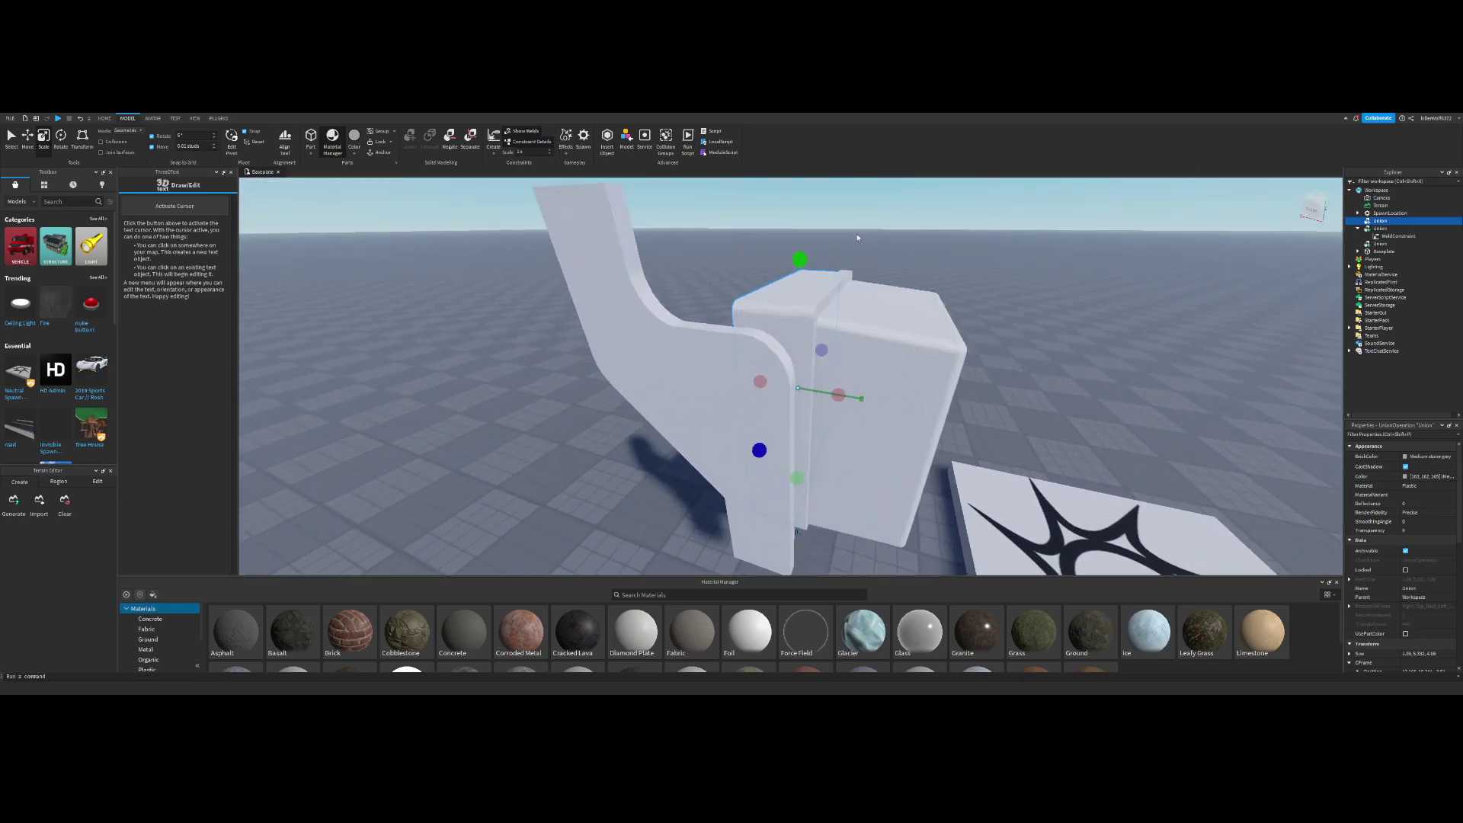
Step: Turn off CanCollide and CanTouch for the selected front layer of the prop, leaving CanQuery enabled, and clear the selection
scroll(1403, 482, "down", 5)
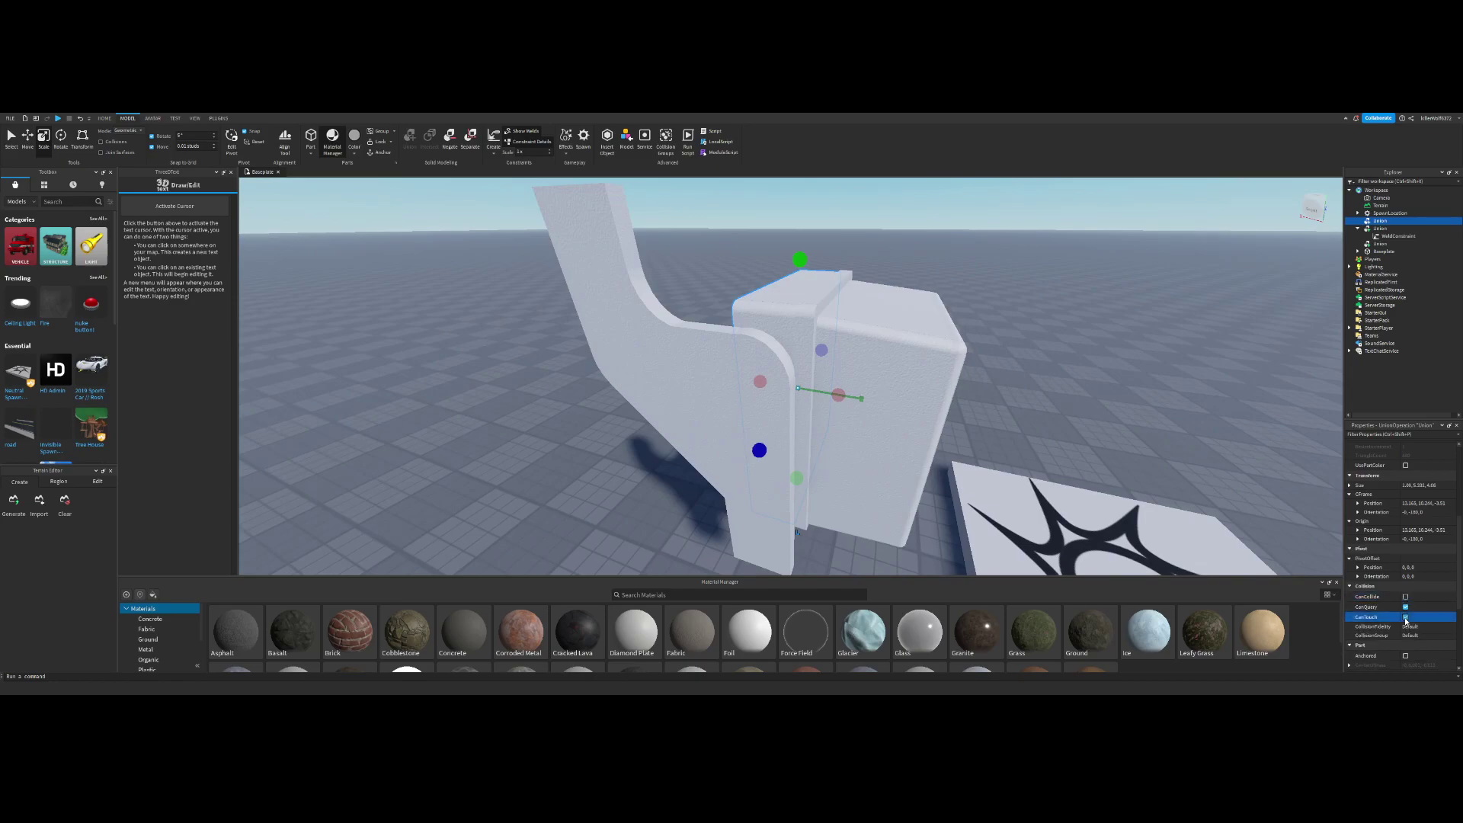
left_click(833, 254)
left_click(782, 294)
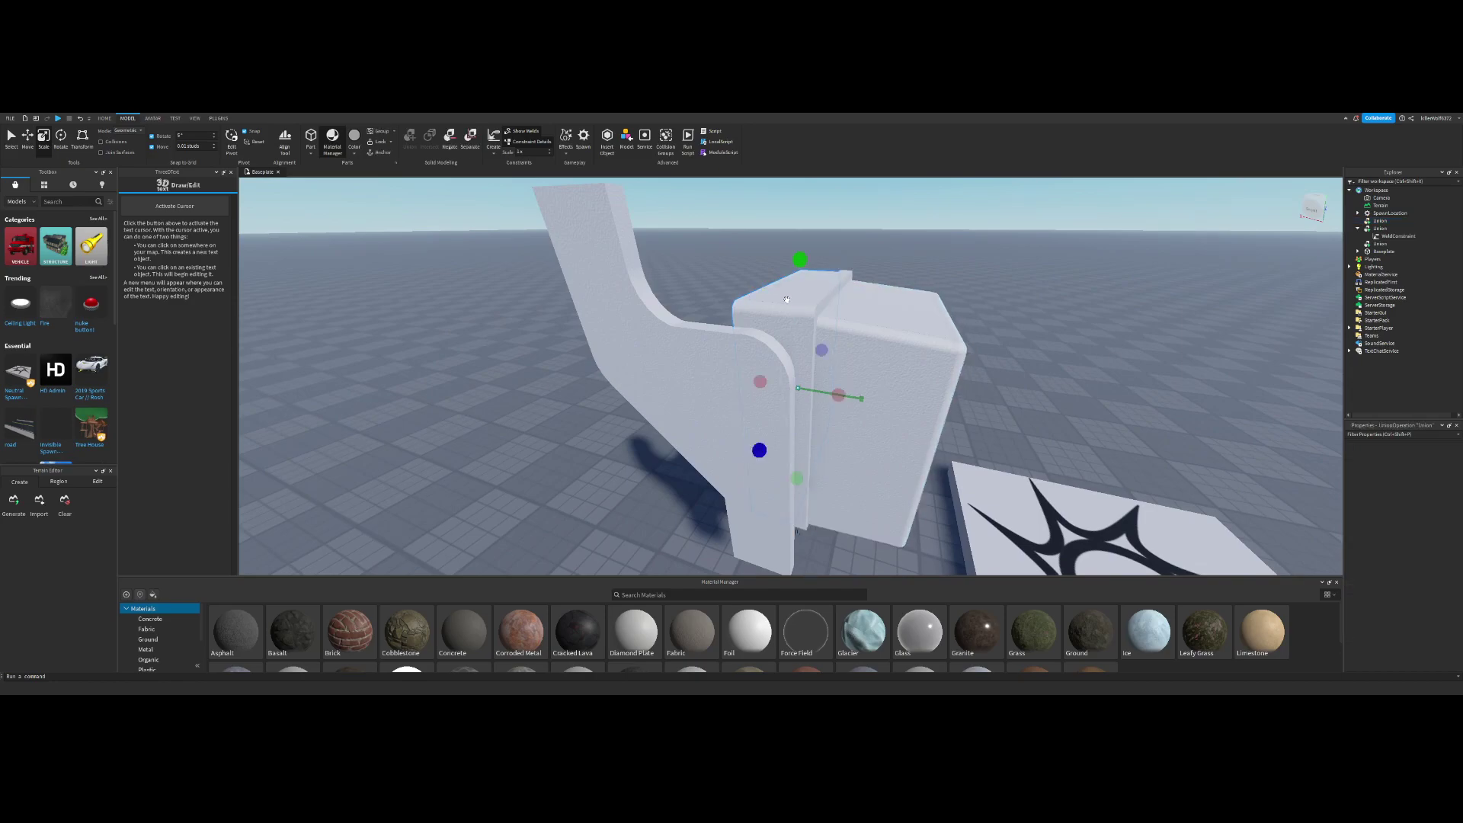
Step: Insert a cylinder part over the bracket plate and rotate it 90° about the vertical axis so it points through the plate
right_click_drag(782, 294, 783, 326)
left_click(753, 330)
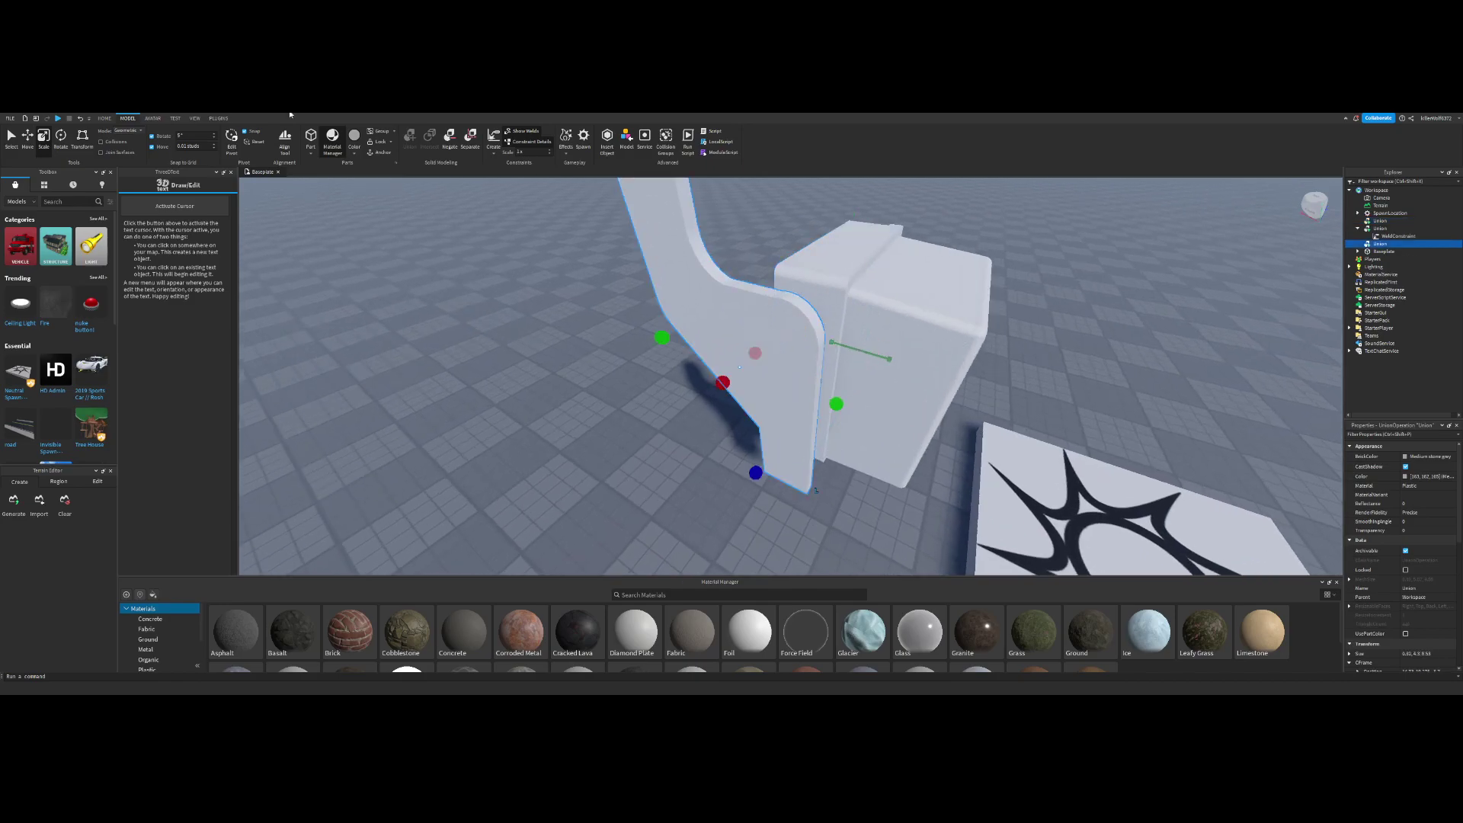
left_click(311, 137)
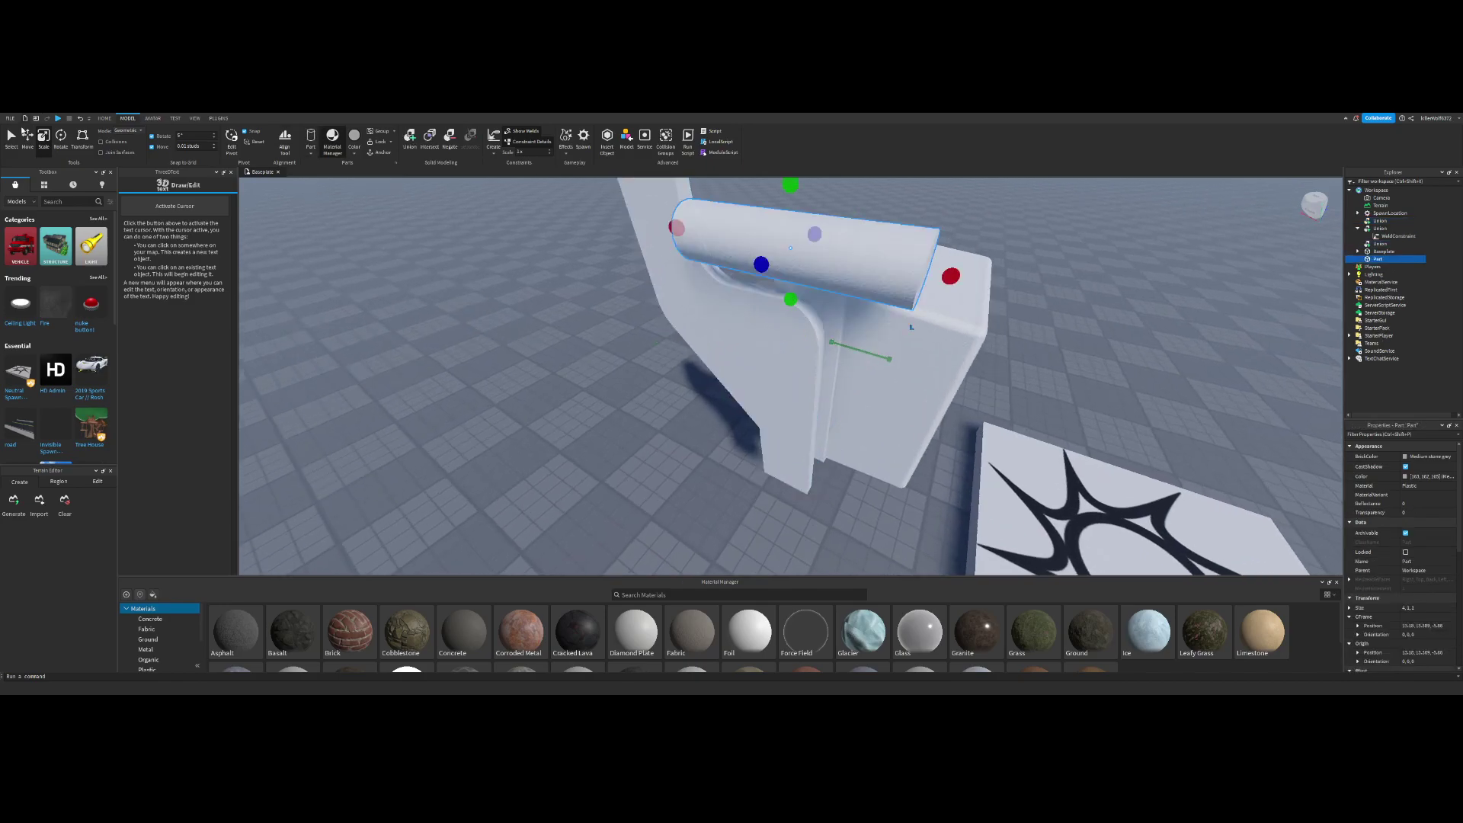
left_click(58, 140)
right_click_drag(608, 303, 608, 304)
scroll(608, 303, "up", 5)
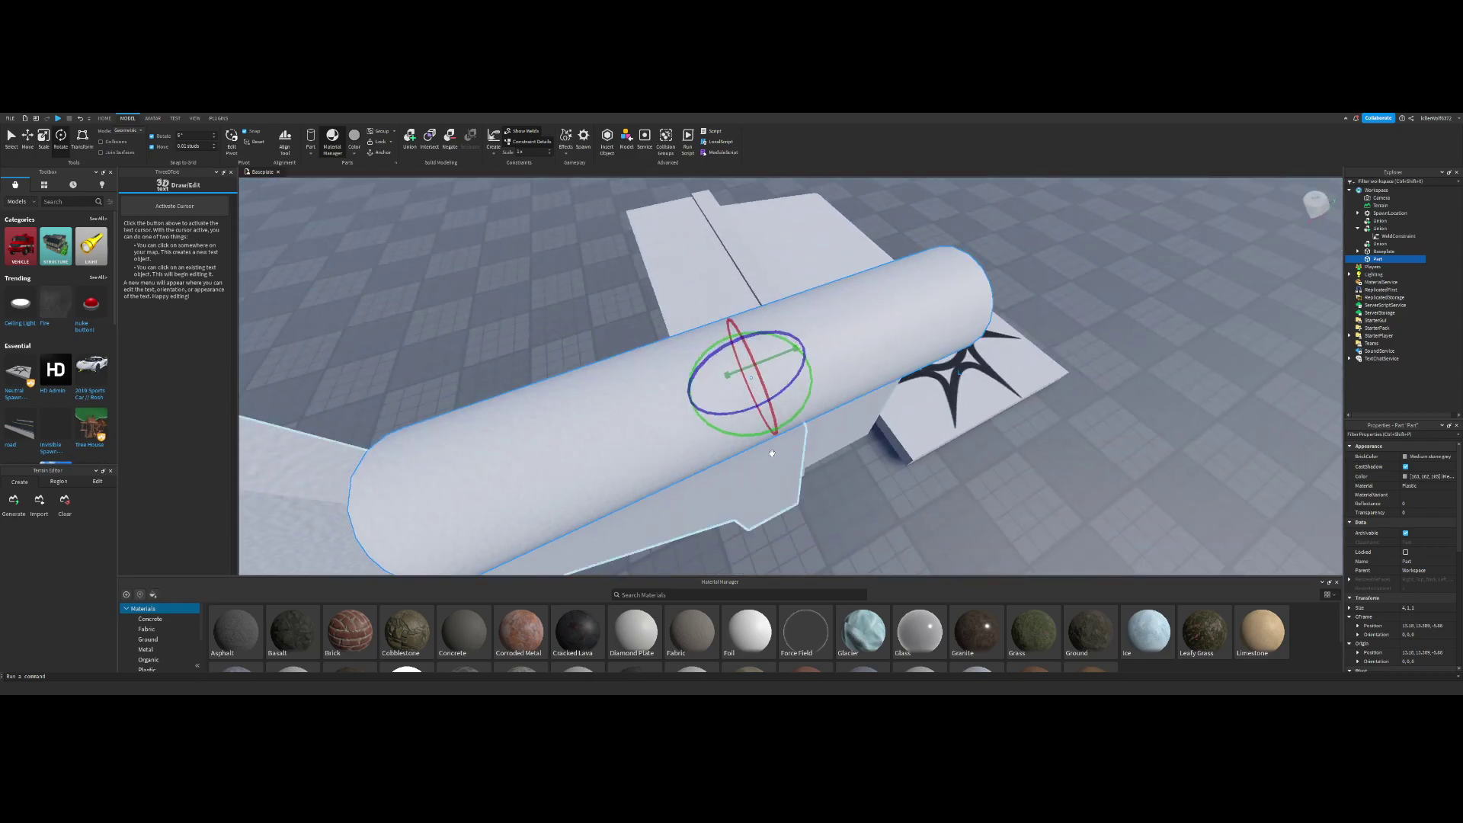
left_click_drag(742, 437, 656, 372)
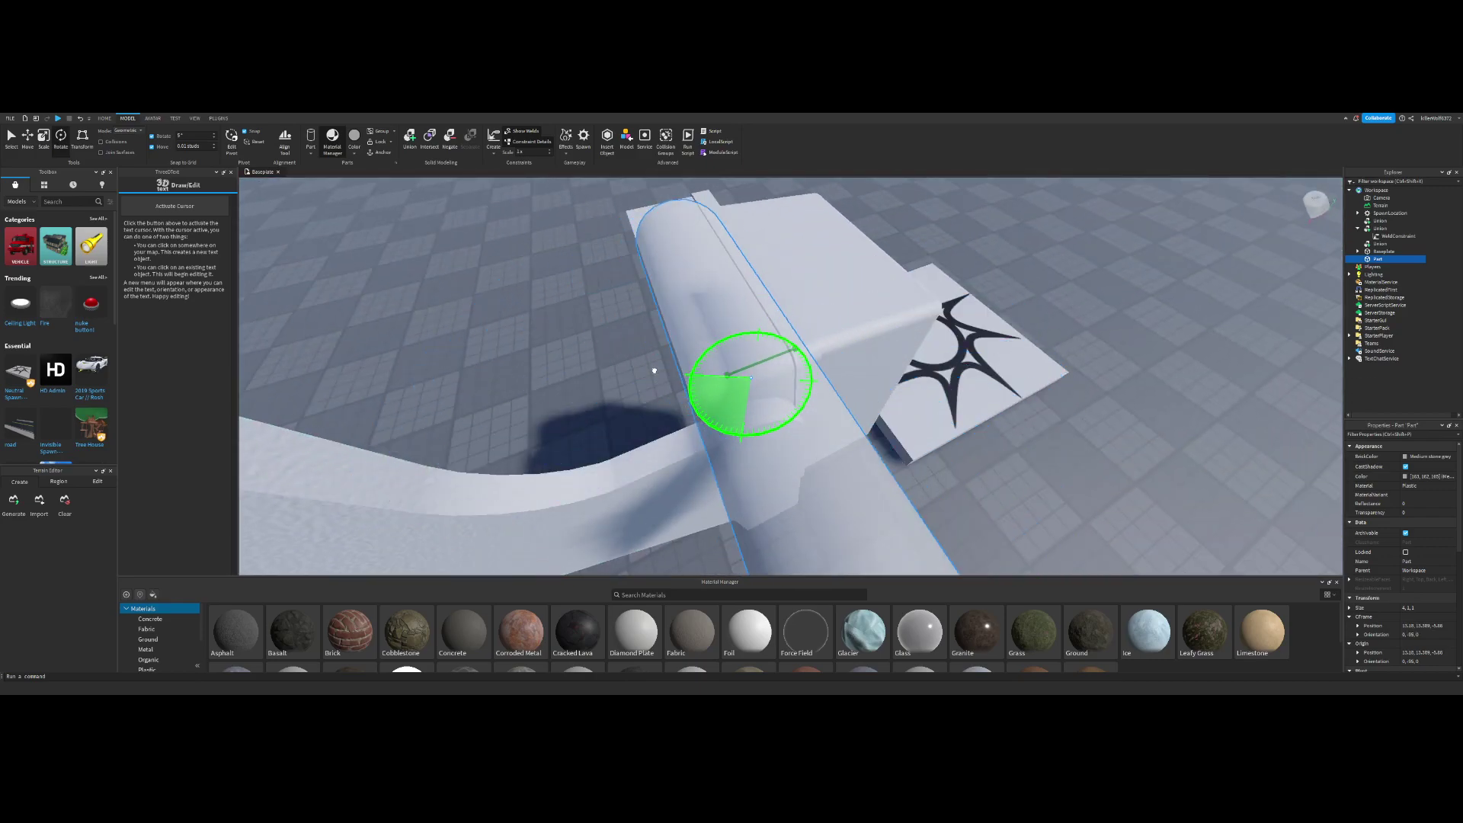
Step: Scale the cylinder down to a thin pin and move it through the bracket plate near its rounded upper corner
left_click(43, 139)
right_click_drag(711, 396, 711, 396)
left_click_drag(766, 322, 764, 390)
left_click(28, 138)
right_click_drag(788, 388, 788, 389)
left_click_drag(785, 386, 701, 383)
Step: Create a weld constraint joining the thin pin to the bracket plate
left_click(889, 343)
key("s")
key("d")
right_click_drag(889, 344, 889, 344)
scroll(888, 344, "up", 5)
left_click(743, 363)
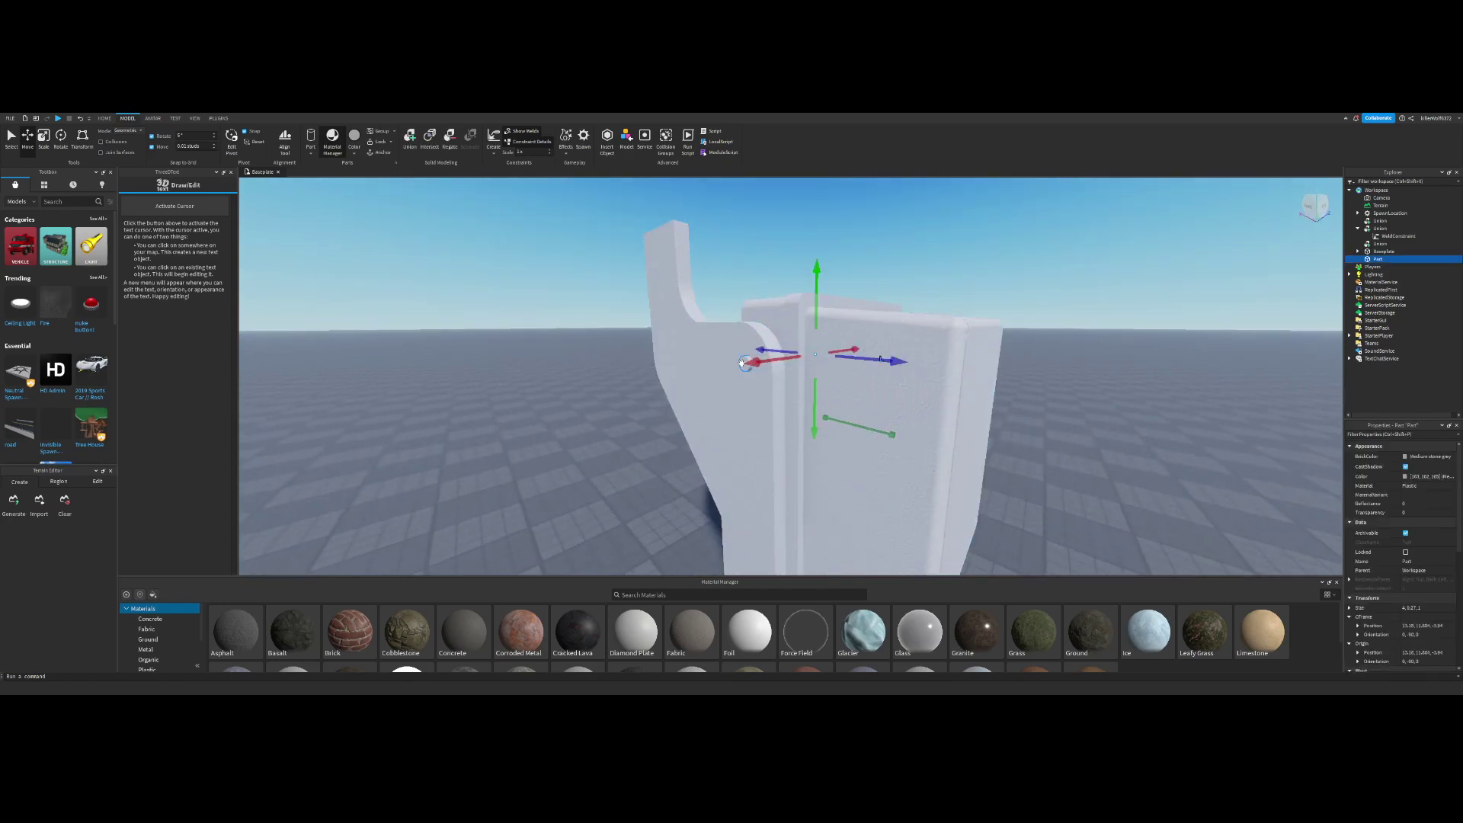
left_click(494, 142)
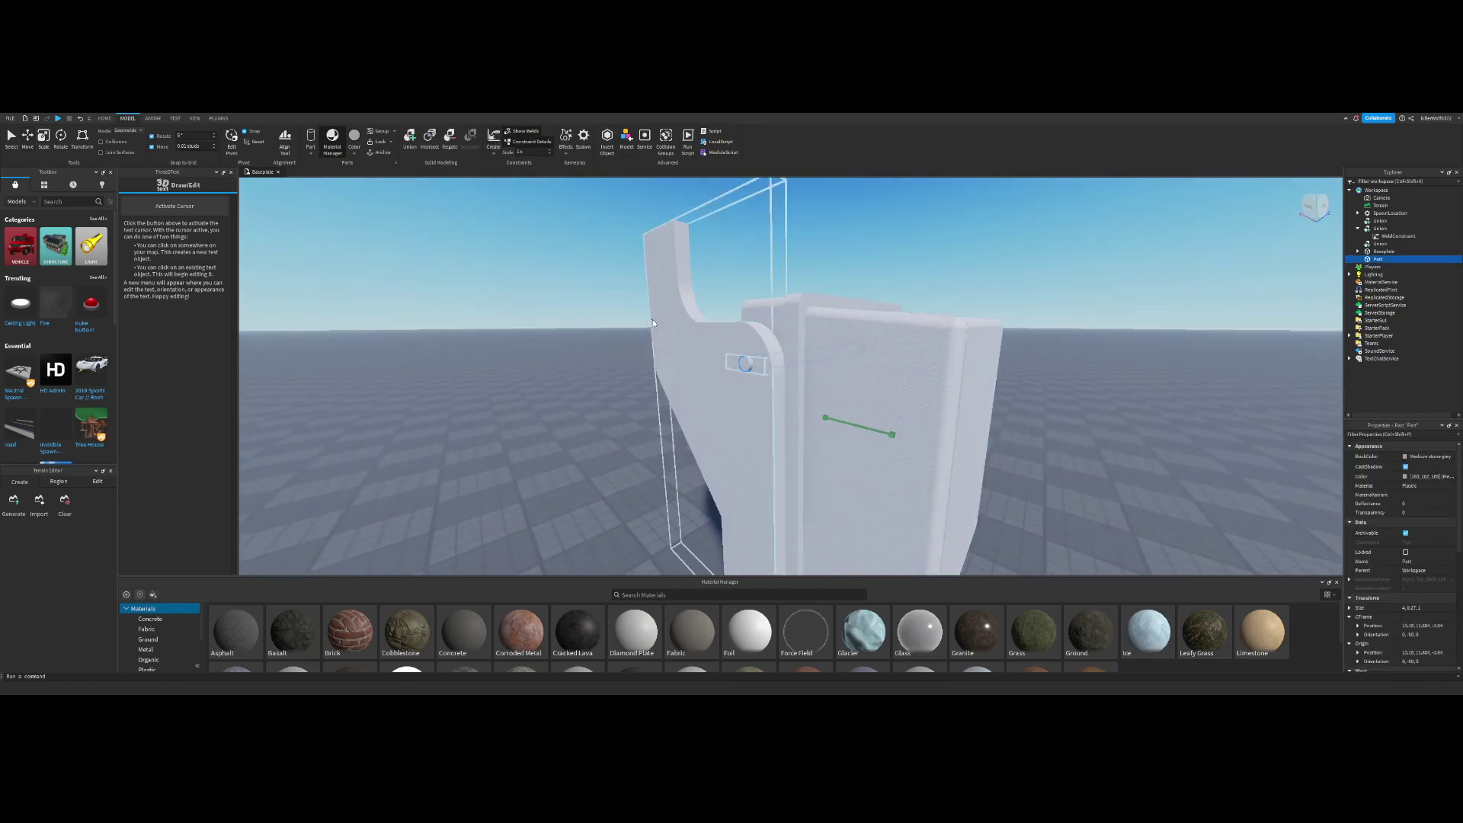
left_click(692, 352)
Step: Select the pin in the bracket plate's rounded corner and turn off its CanTouch and CanCollide properties
right_click_drag(769, 305, 770, 272)
scroll(770, 304, "down", 4)
left_click(772, 301)
left_click(792, 305)
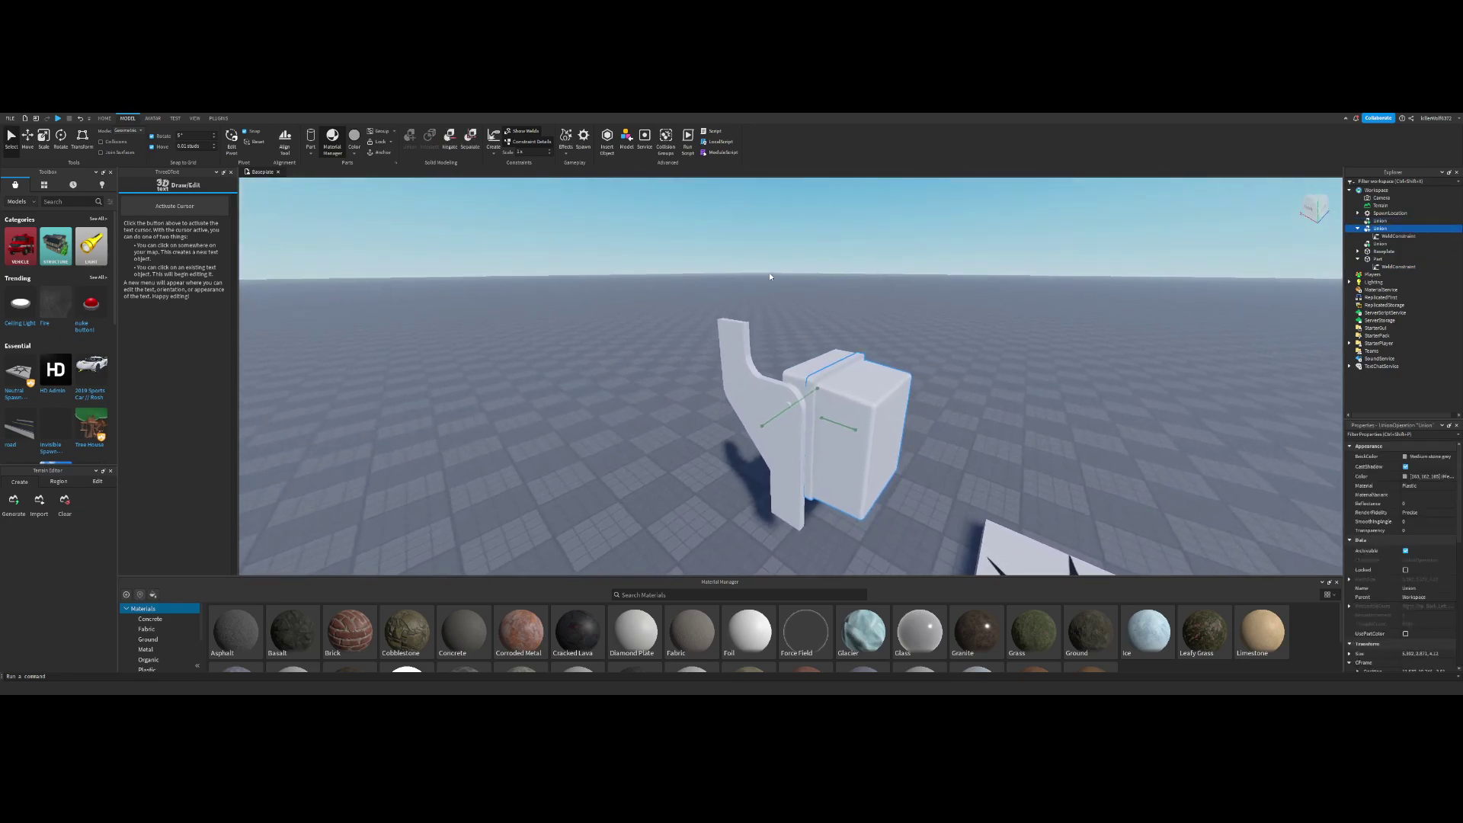
scroll(770, 272, "up", 5)
left_click(789, 473)
right_click_drag(788, 472, 766, 424)
left_click(802, 441)
left_click(760, 422)
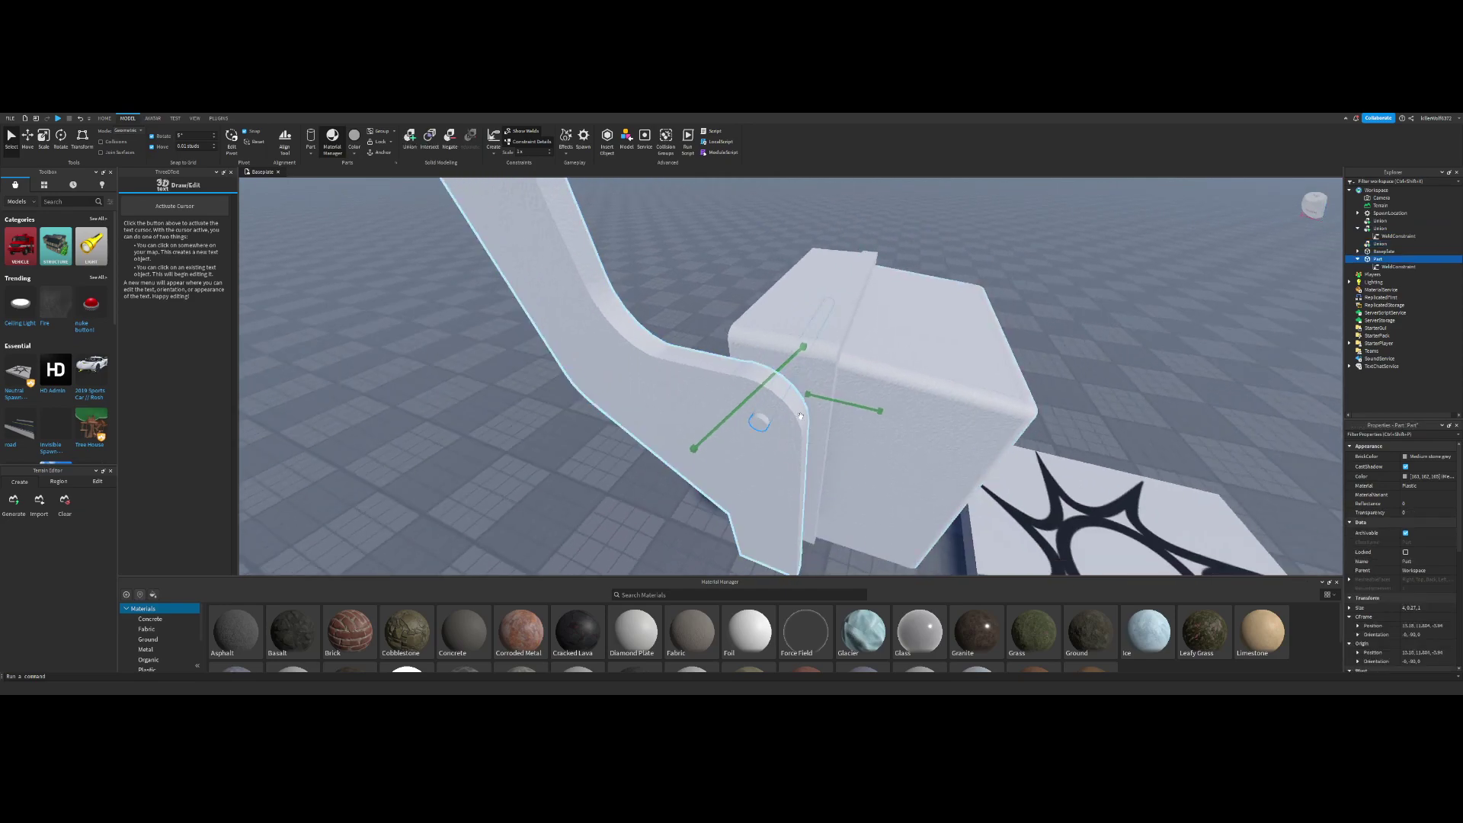
scroll(1408, 528, "down", 6)
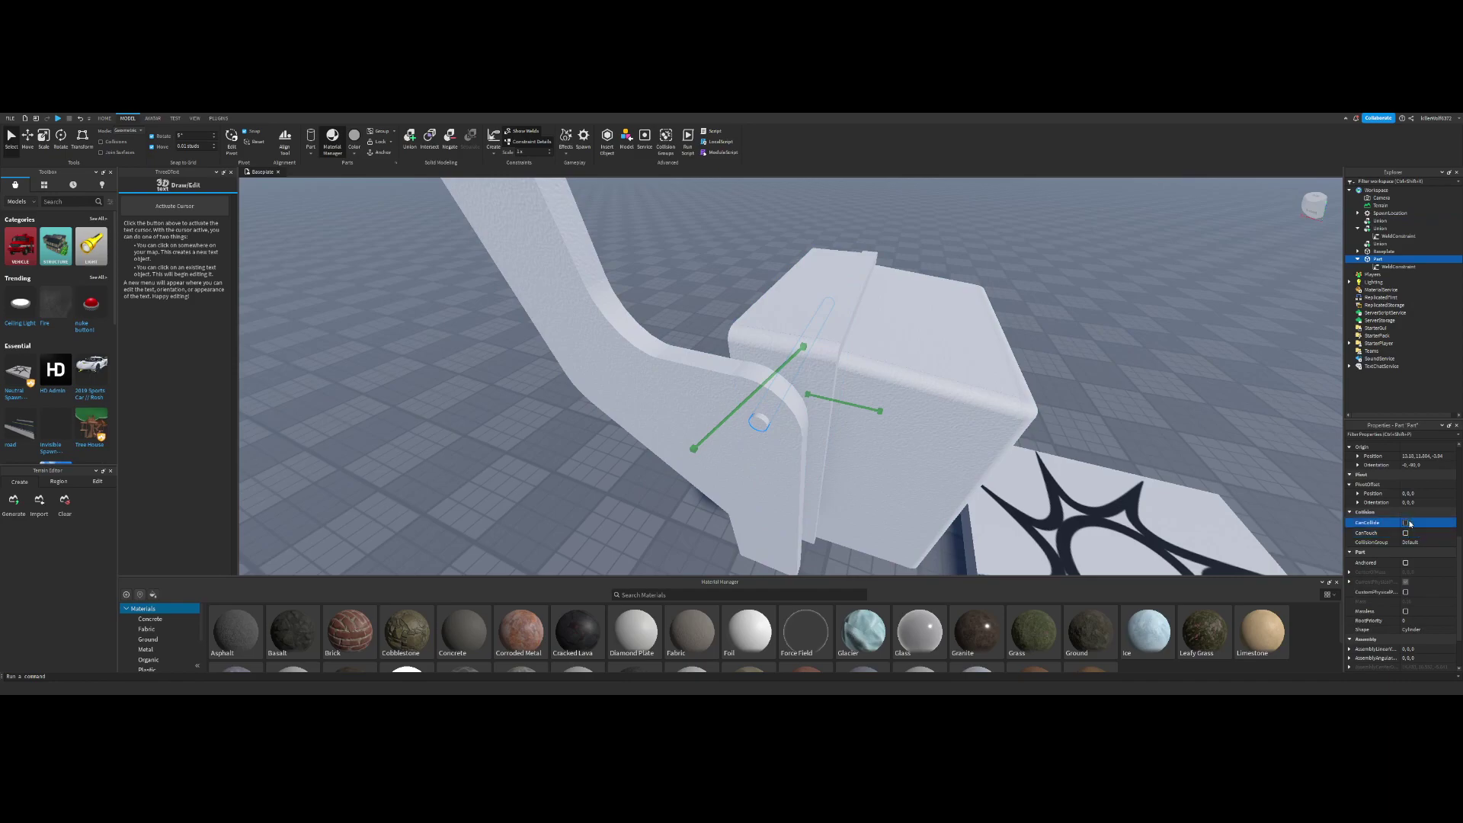
Step: Check the bracket plate's collision properties, clear the selection and look over the whole assembly from farther back
left_click(604, 424)
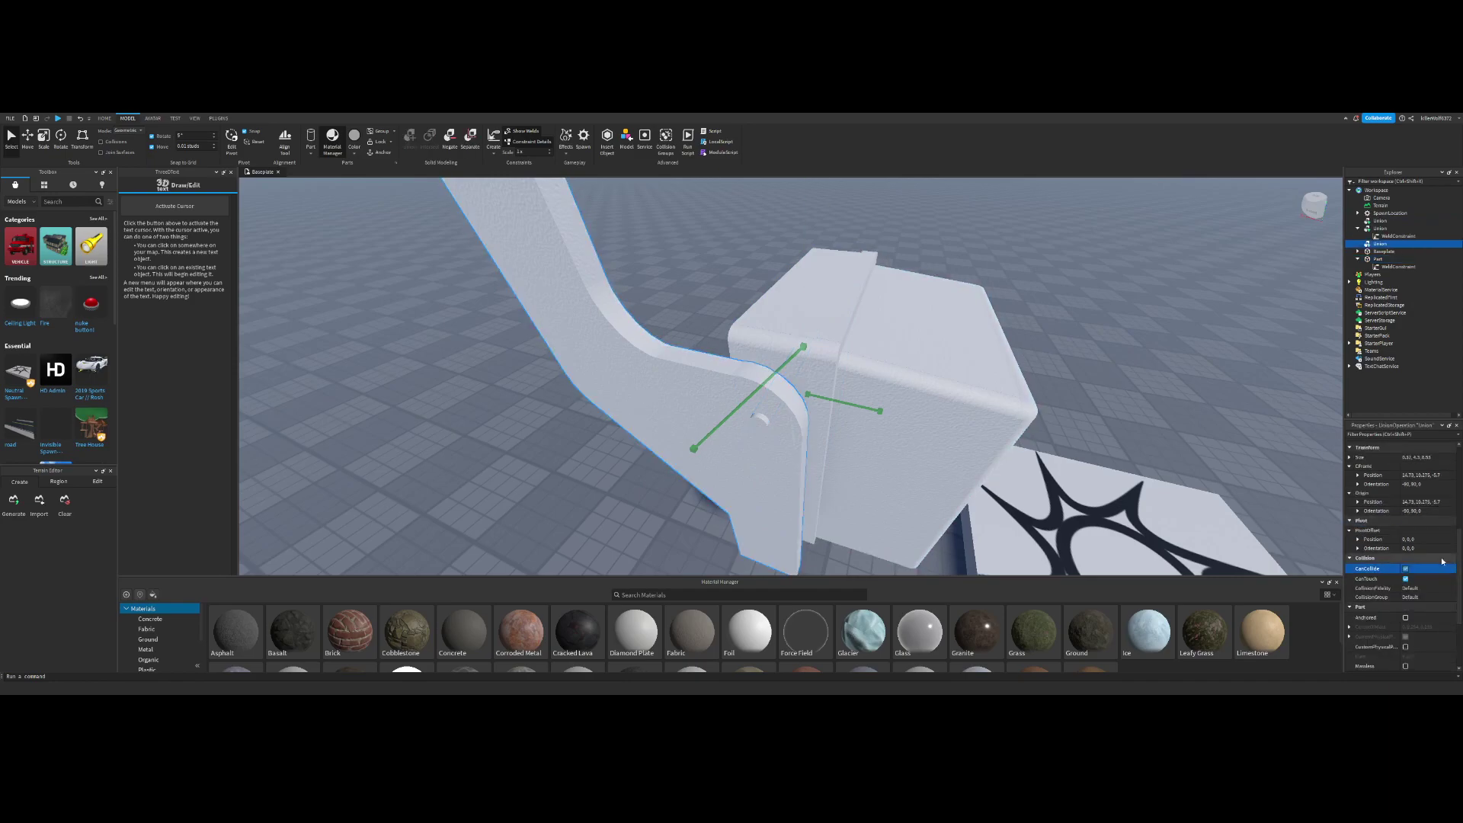
left_click(933, 343)
left_click(1007, 250)
key("s")
right_click_drag(1007, 249, 1007, 260)
key("s")
key("w")
key("s")
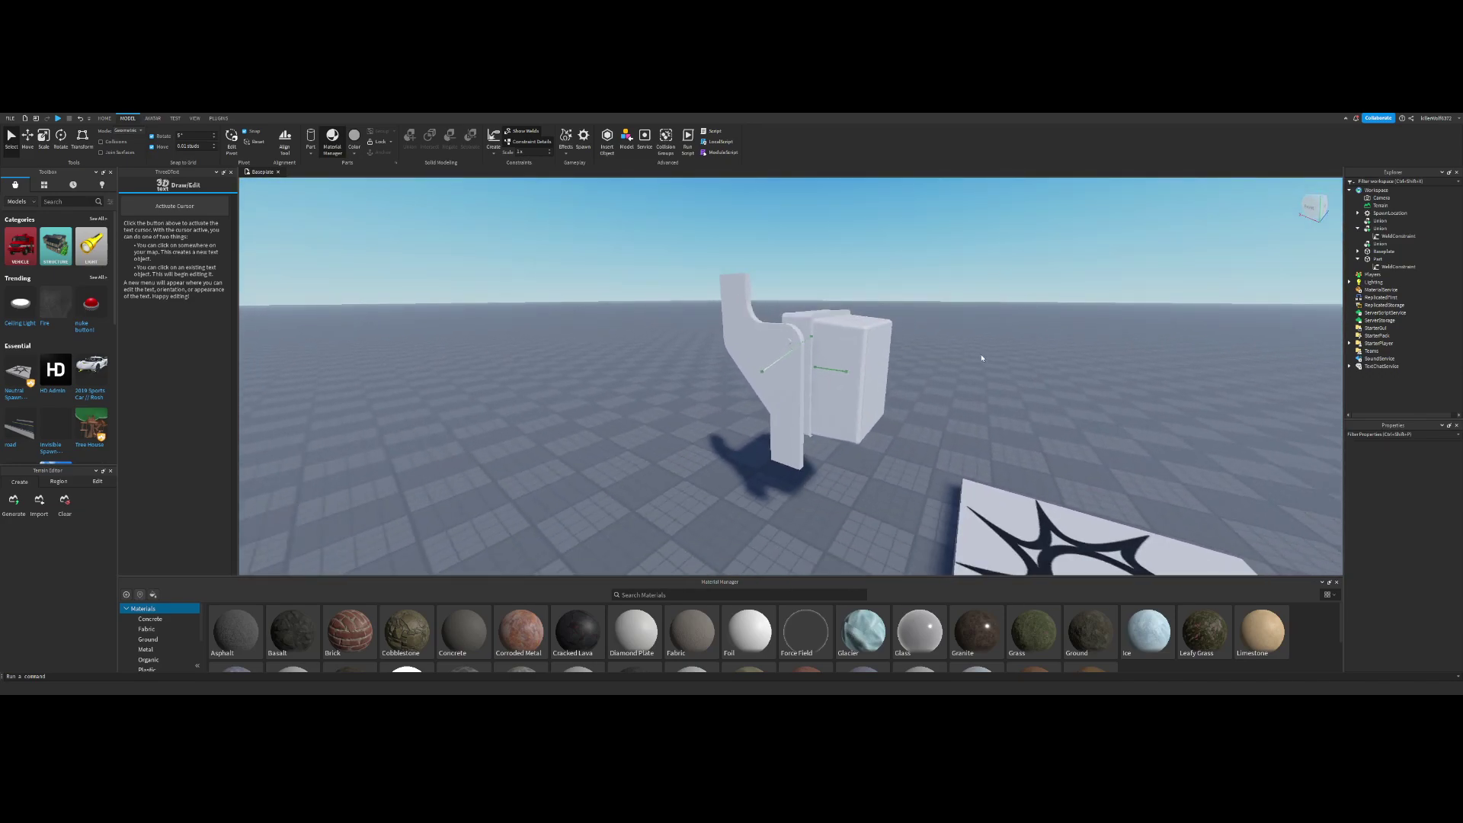